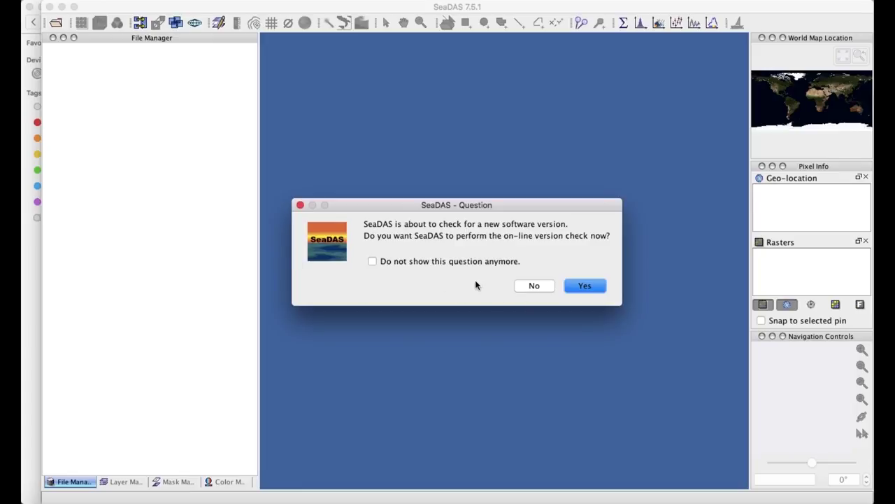
# Decline the SeaDAS online software version check
pyautogui.click(530, 285)
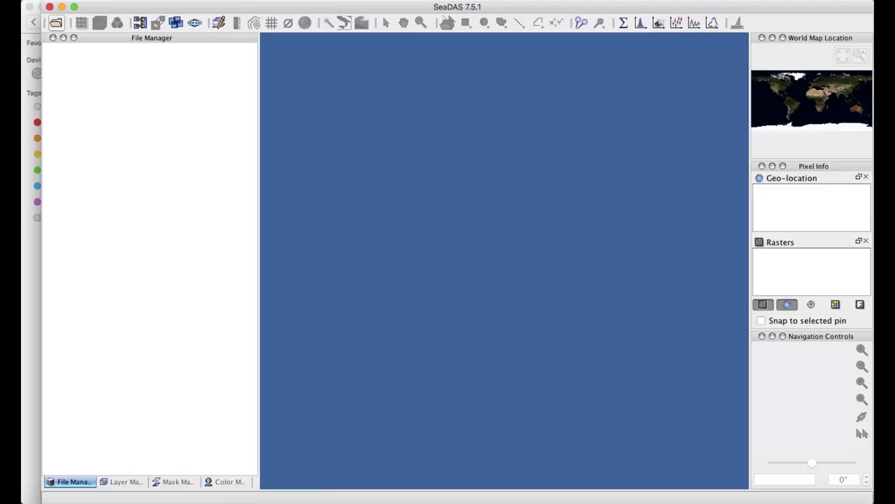
pyautogui.click(234, 0)
pyautogui.moveTo(270, 0)
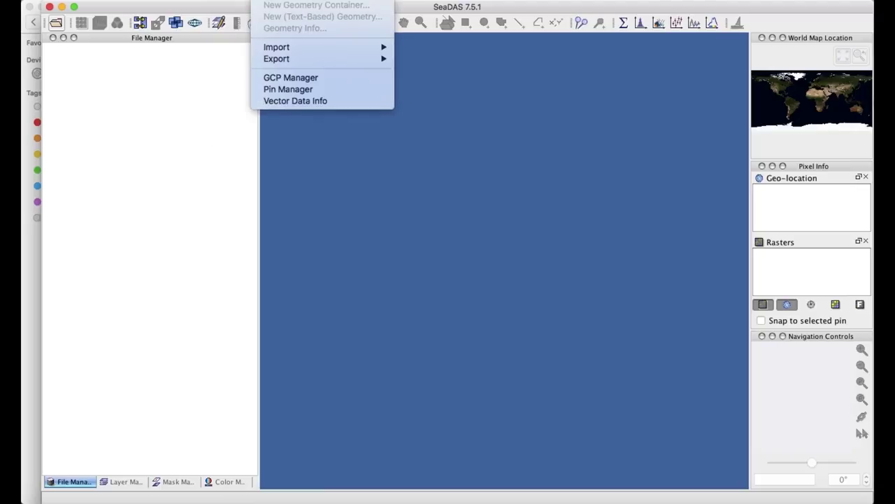
pyautogui.moveTo(311, 0)
pyautogui.moveTo(349, 0)
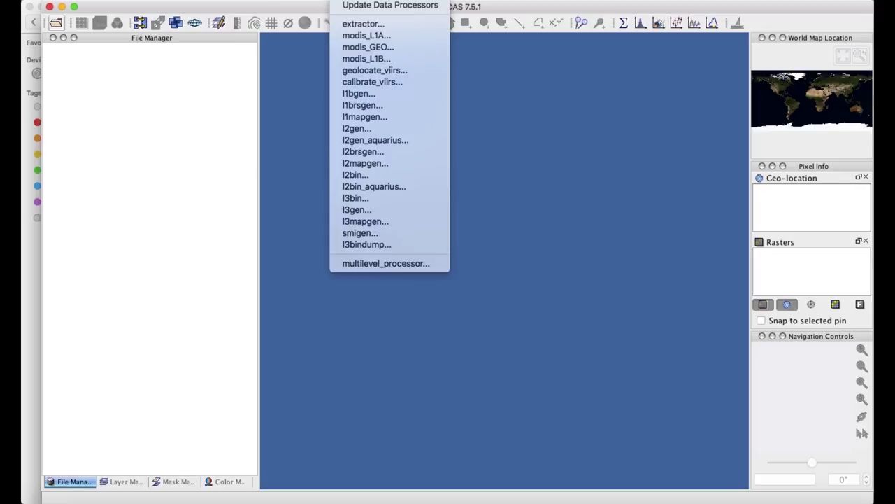
pyautogui.moveTo(392, 0)
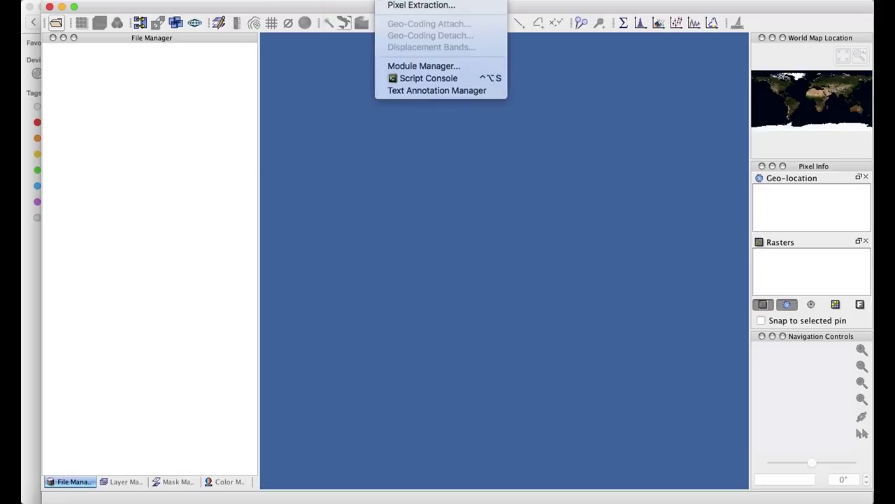
pyautogui.moveTo(426, 0)
pyautogui.click(130, 93)
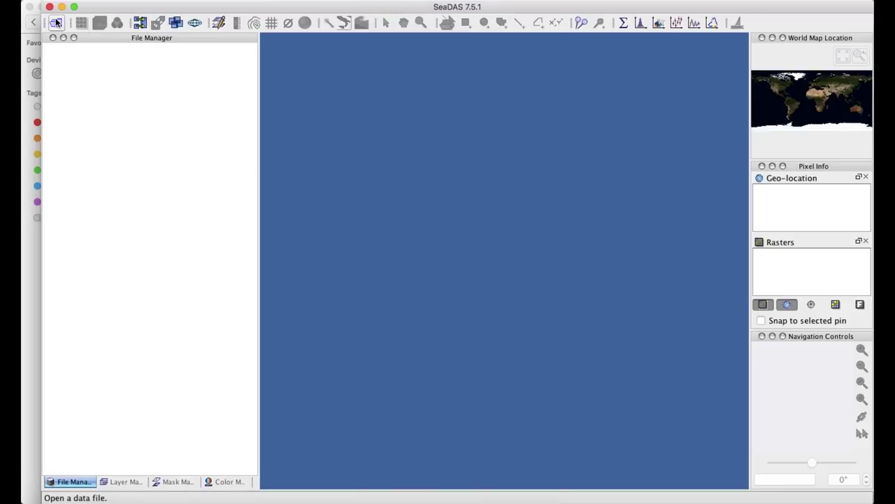
pyautogui.click(146, 0)
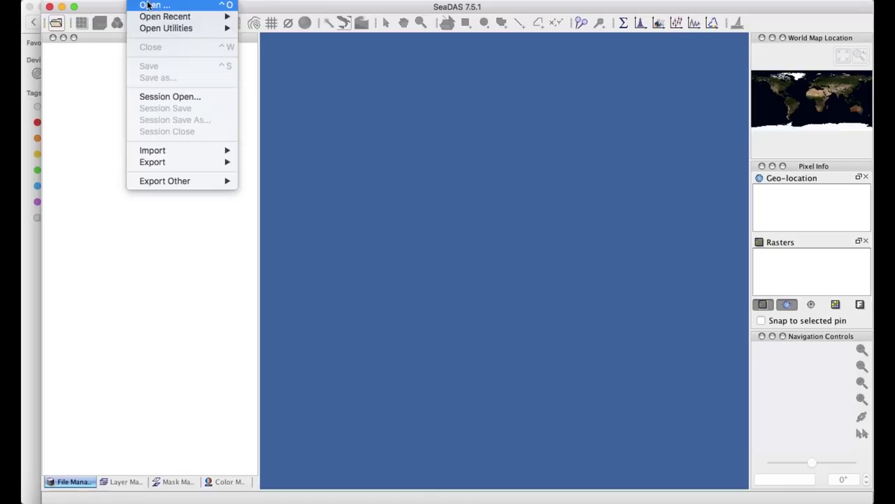
pyautogui.click(91, 74)
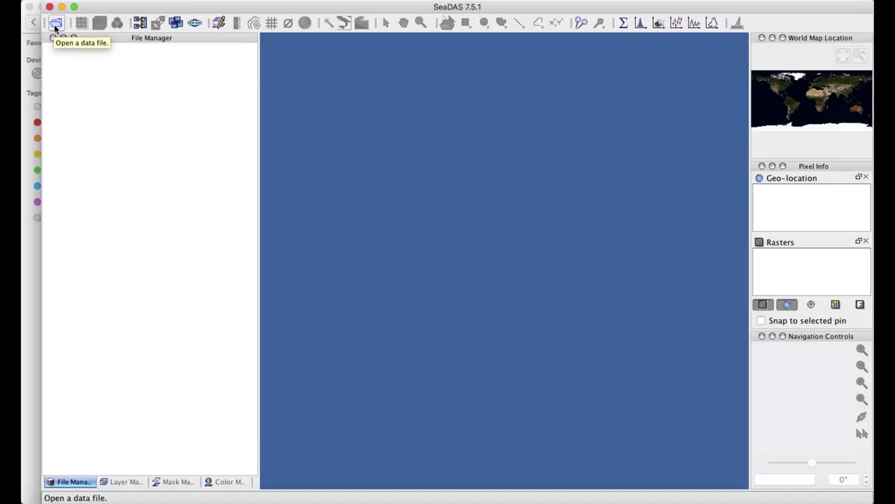
pyautogui.click(56, 25)
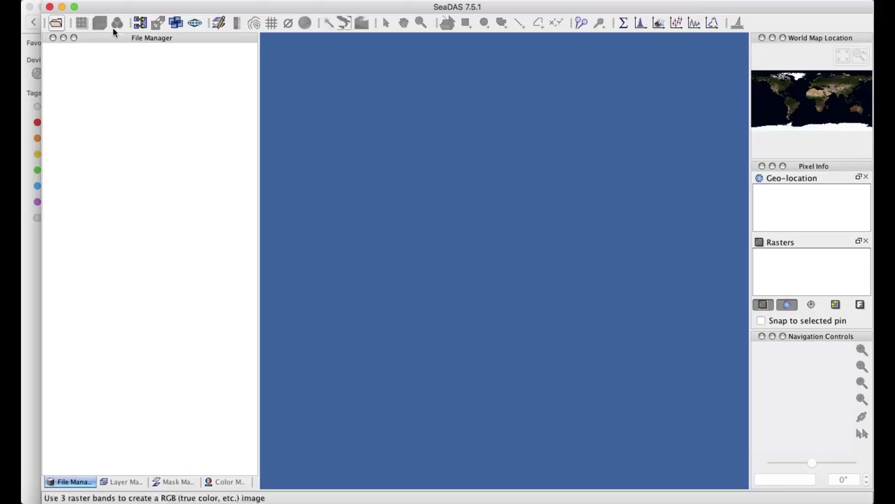
# Open and cancel the product Open dialog, then show the File > Open Recent list
pyautogui.click(144, 0)
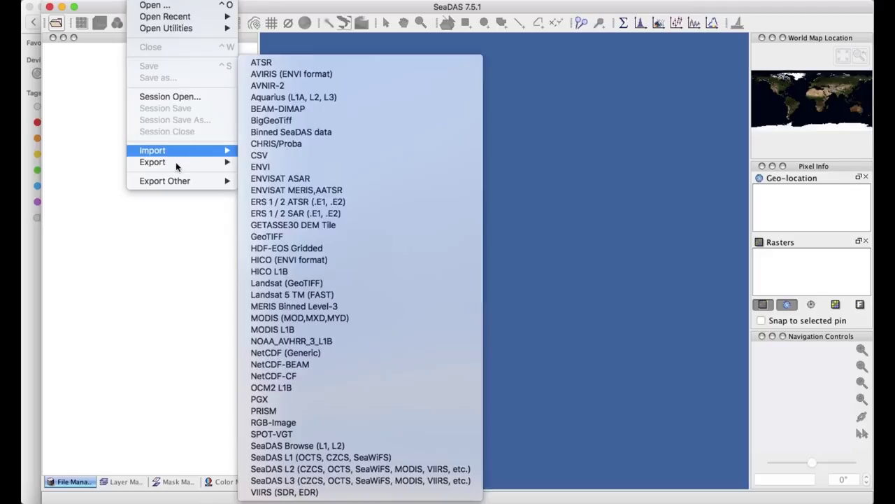
pyautogui.click(184, 312)
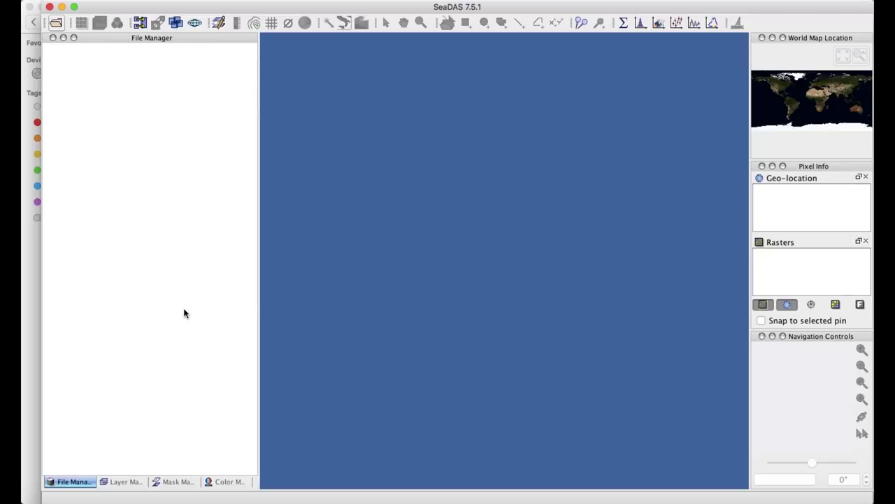
pyautogui.click(144, 0)
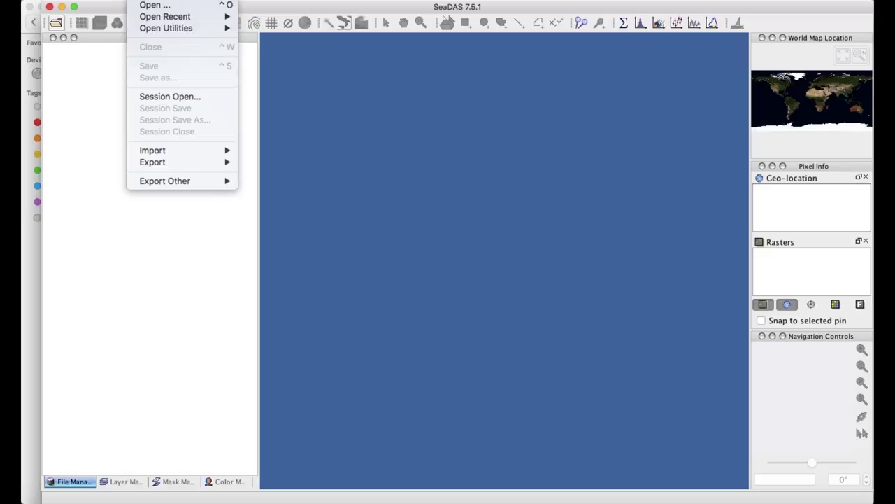
pyautogui.click(144, 6)
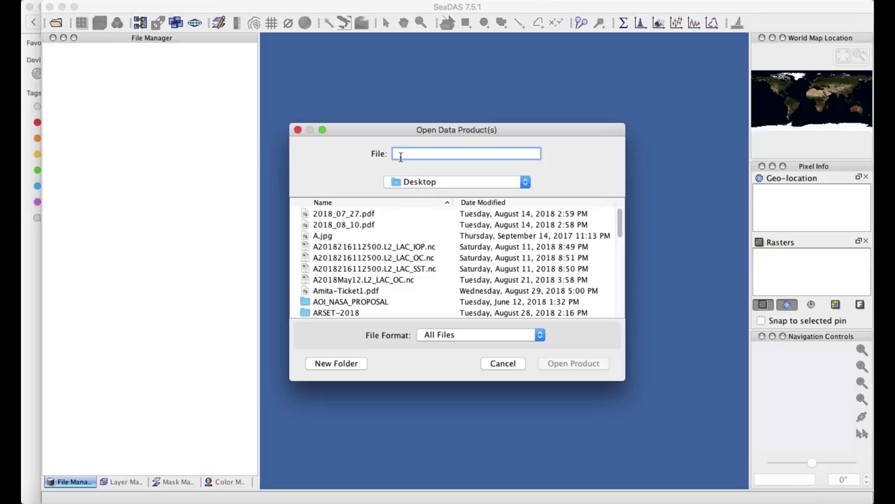
pyautogui.click(501, 364)
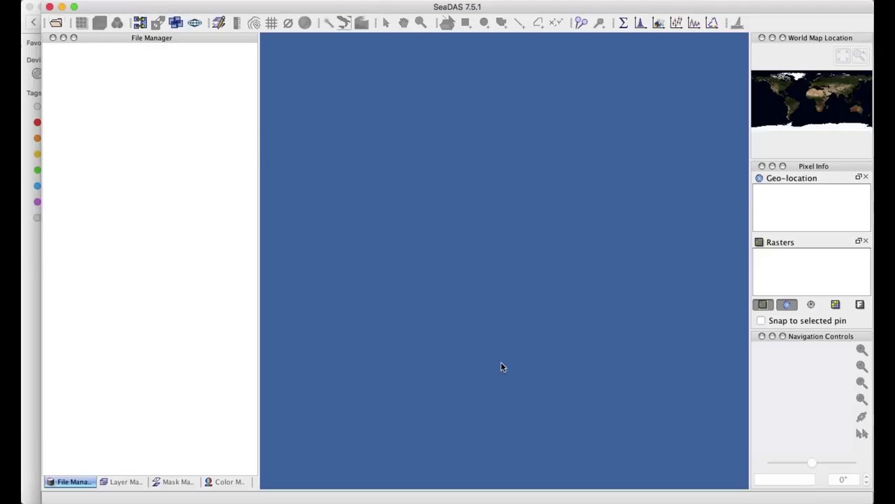
pyautogui.click(144, 1)
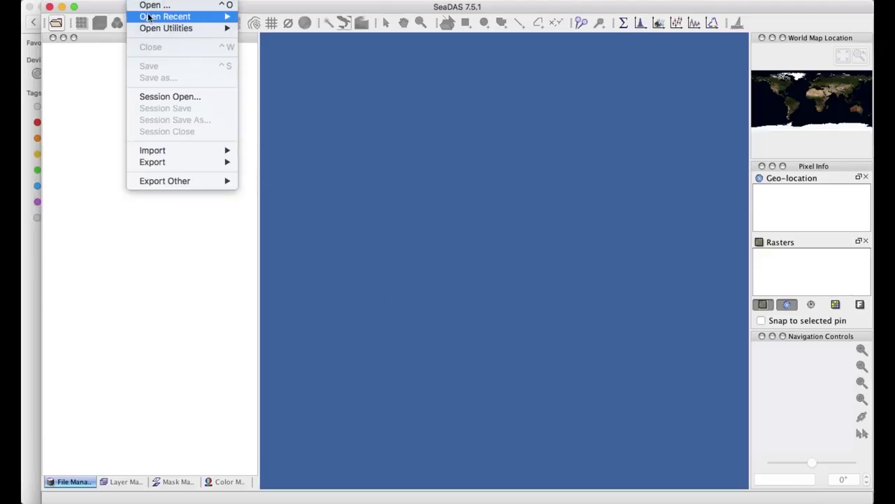
pyautogui.moveTo(201, 17)
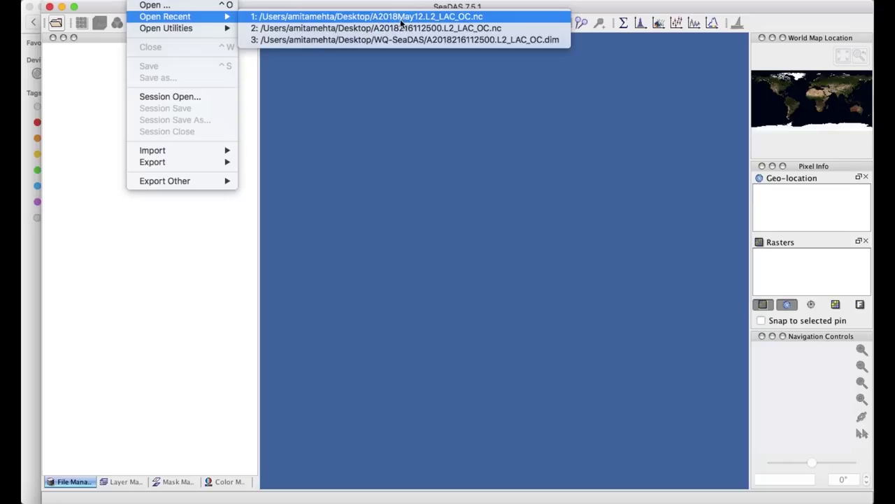
# Load recent A2018May12.L2_LAC_OC.nc, expand its Rasters and Rrs groups, and select chlor_a
pyautogui.click(265, 15)
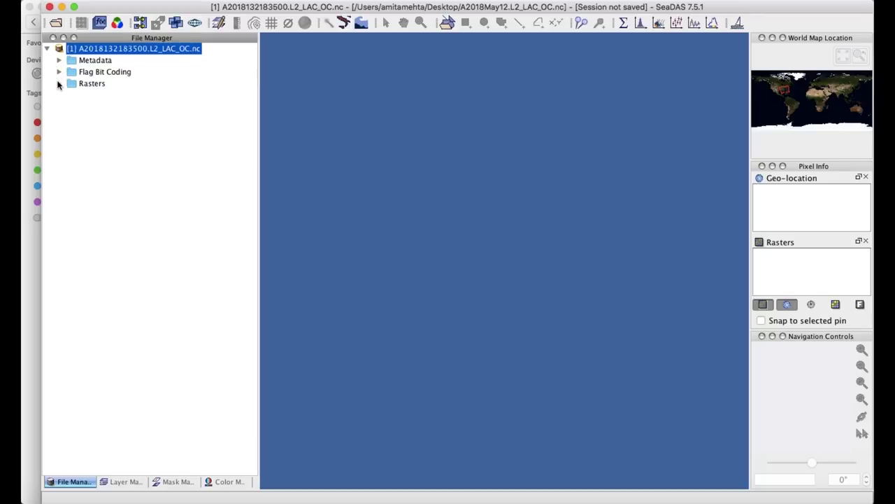
pyautogui.click(58, 83)
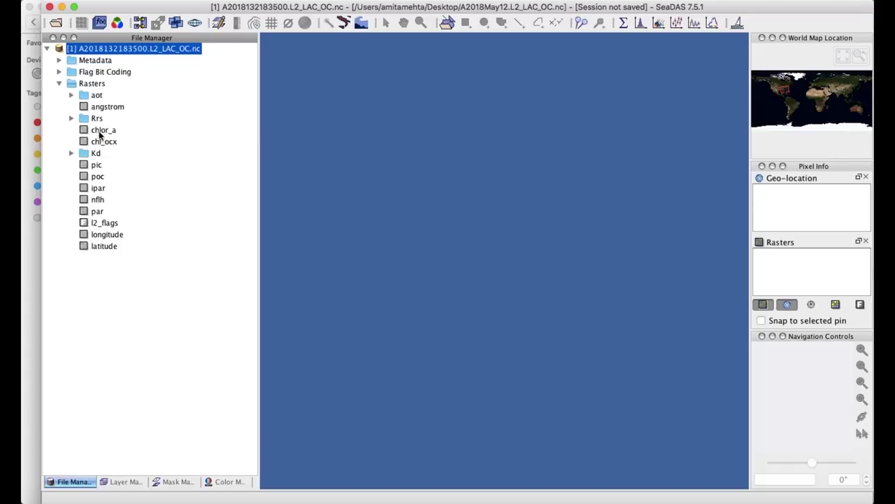
pyautogui.moveTo(100, 135)
pyautogui.click(72, 119)
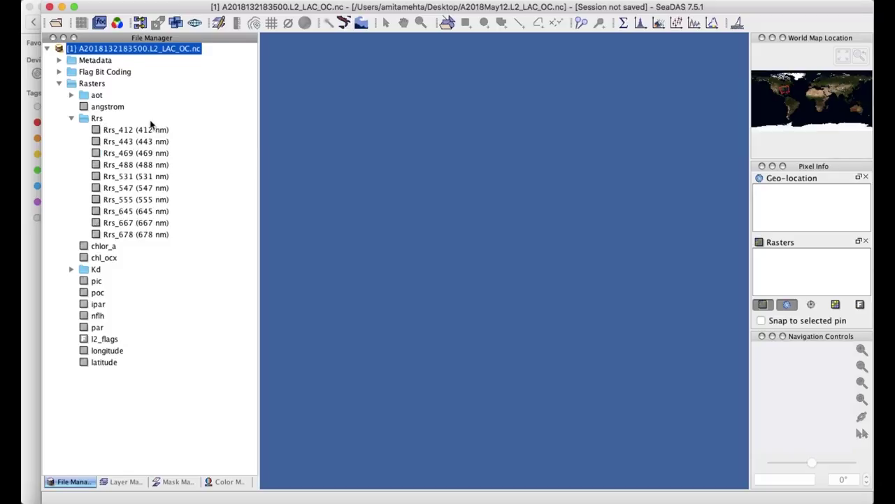
pyautogui.moveTo(156, 238)
pyautogui.click(103, 247)
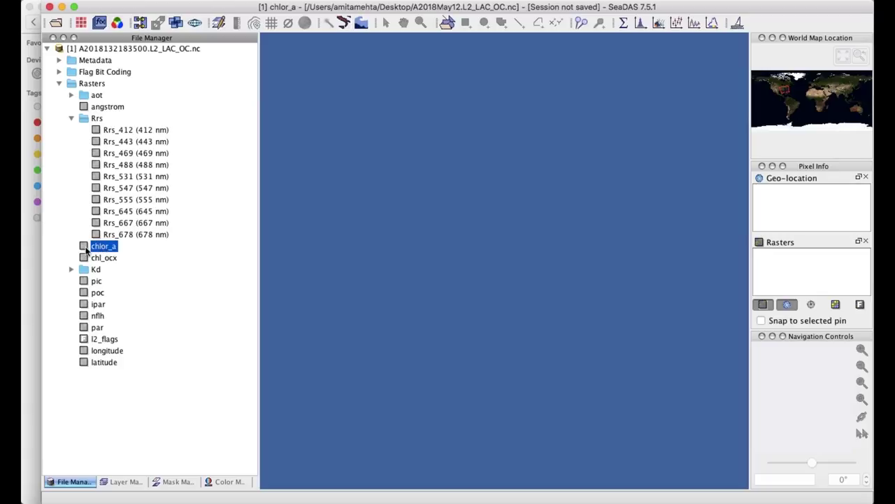
# Open chlor_a as an image view and enable the LAND mask in Mask Manager
pyautogui.doubleClick(85, 248)
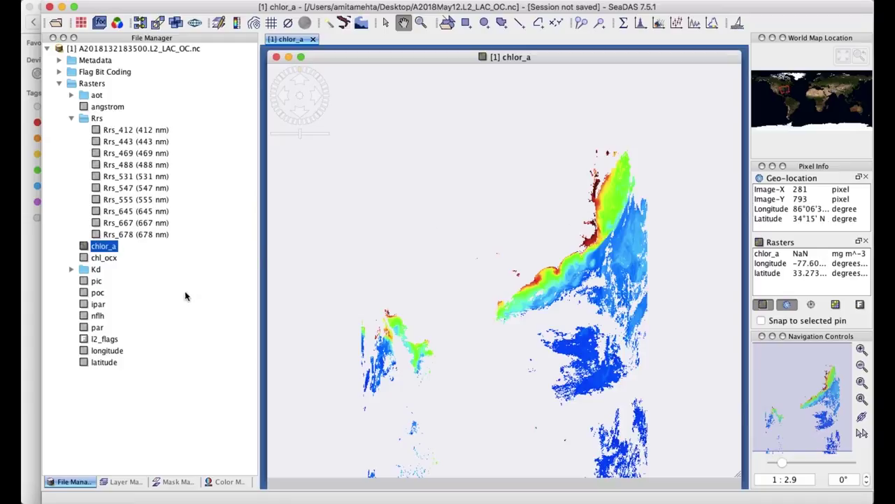
pyautogui.click(175, 482)
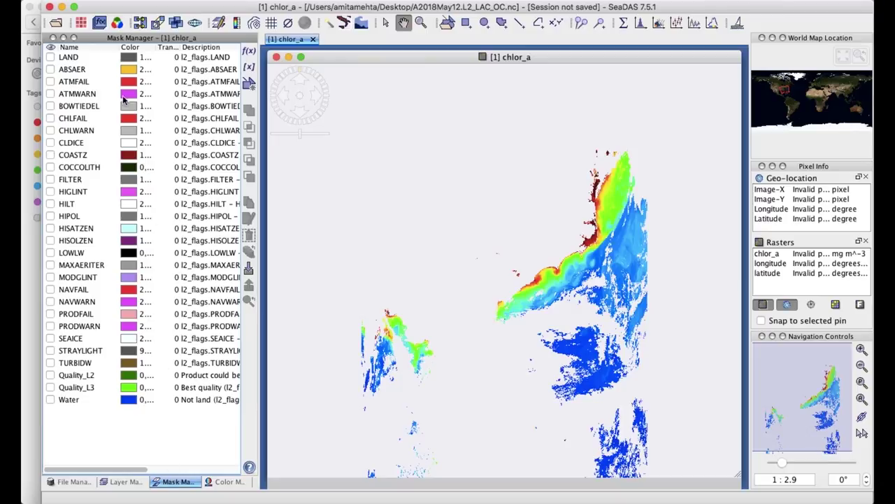
pyautogui.click(50, 57)
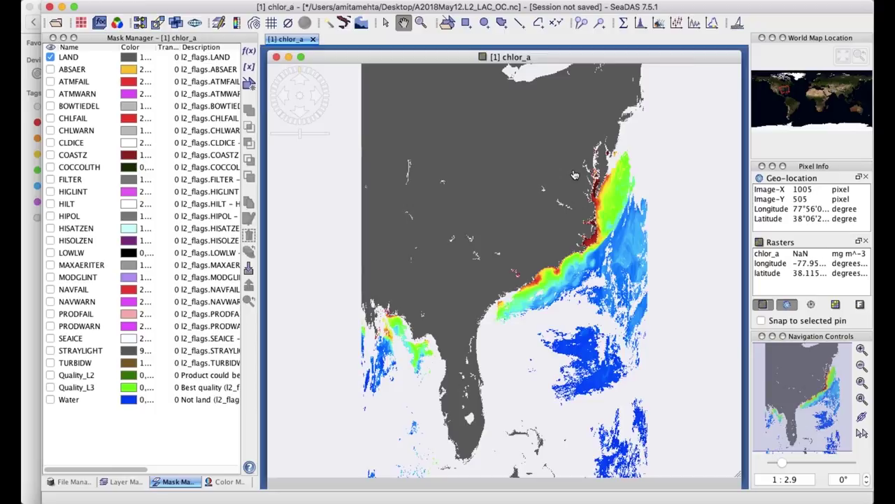
# Turn on latitude/longitude gridlines and zoom into the mid-Atlantic coast
pyautogui.click(273, 23)
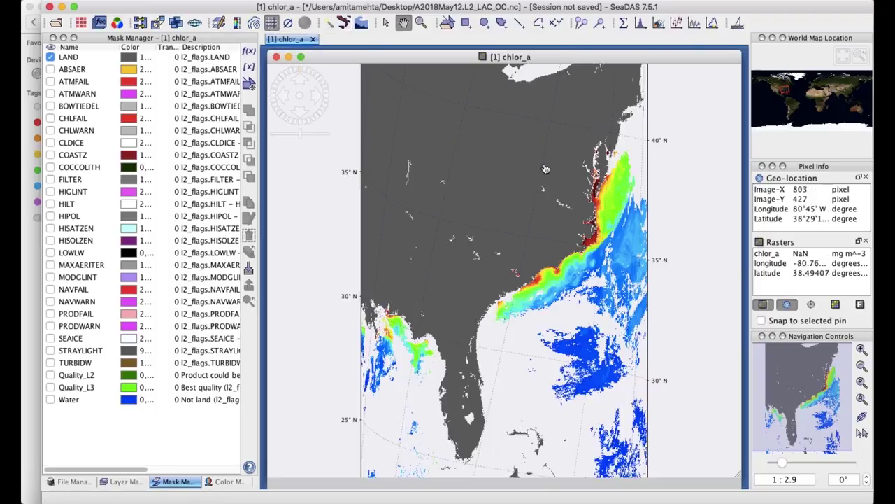
pyautogui.click(421, 23)
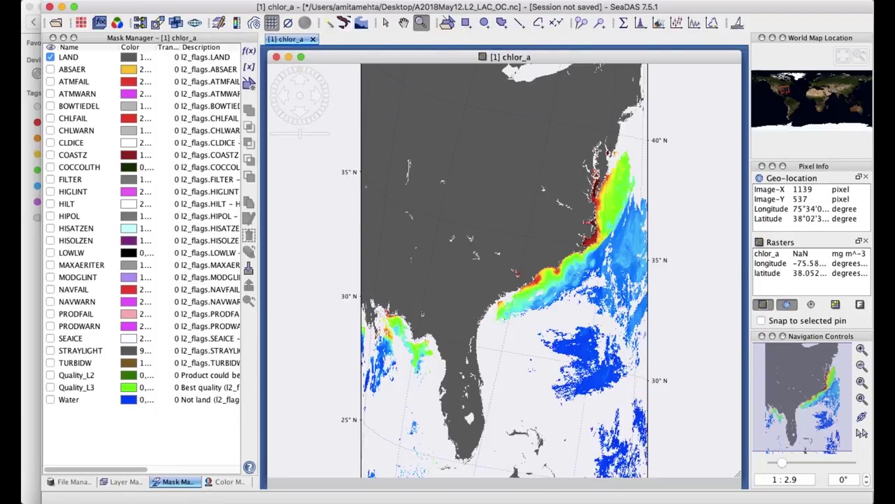
pyautogui.moveTo(562, 123); pyautogui.dragTo(627, 259)
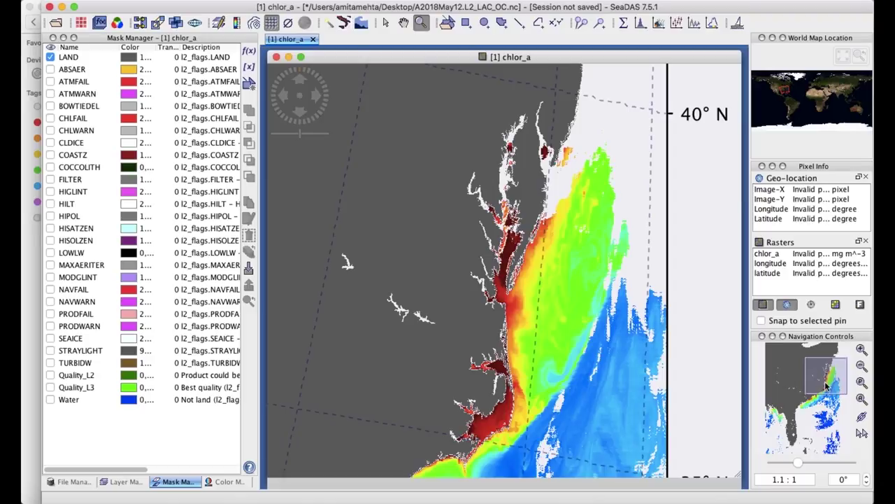
pyautogui.moveTo(827, 385)
pyautogui.mouseDown()
pyautogui.moveTo(813, 378)
pyautogui.moveTo(833, 396)
pyautogui.moveTo(825, 420)
pyautogui.moveTo(809, 427)
pyautogui.moveTo(826, 396)
pyautogui.moveTo(815, 379)
pyautogui.moveTo(824, 383)
pyautogui.mouseUp()
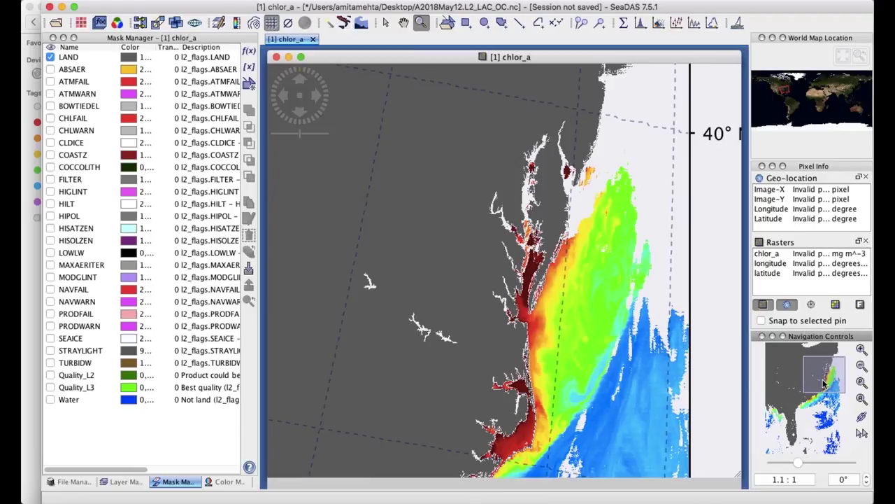
# Zoom in two steps to 1.55:1 and pan the image up-left to frame the coastline
pyautogui.click(862, 349)
pyautogui.click(862, 350)
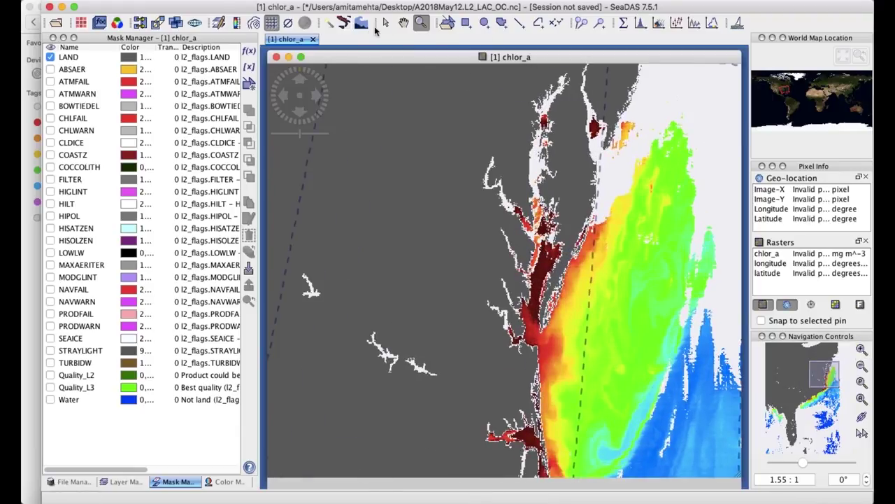
pyautogui.click(403, 23)
pyautogui.moveTo(613, 284); pyautogui.dragTo(626, 264)
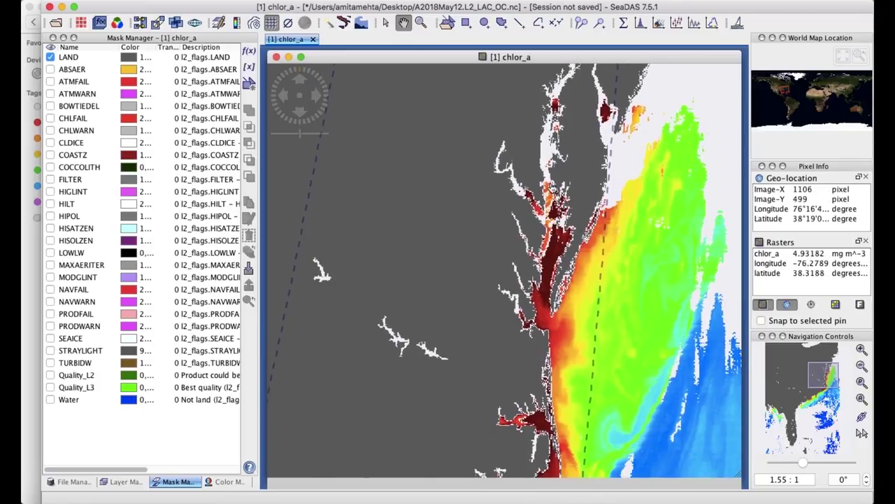
pyautogui.moveTo(577, 205); pyautogui.dragTo(514, 313)
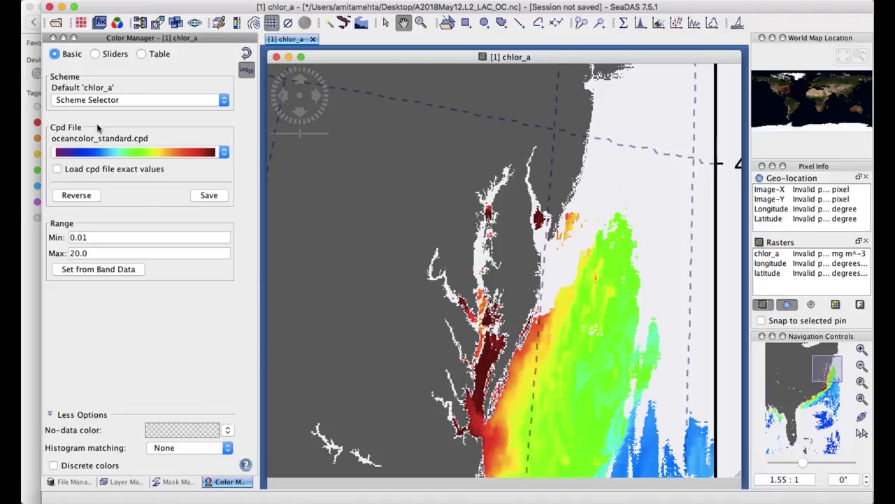
# Switch the chlor_a Color Manager through Table and Sliders views to the Basic view
pyautogui.click(140, 55)
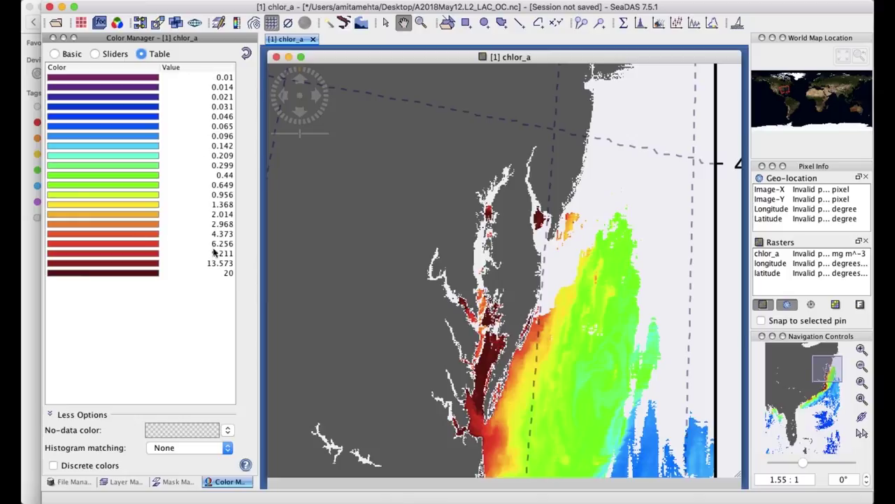
pyautogui.click(95, 54)
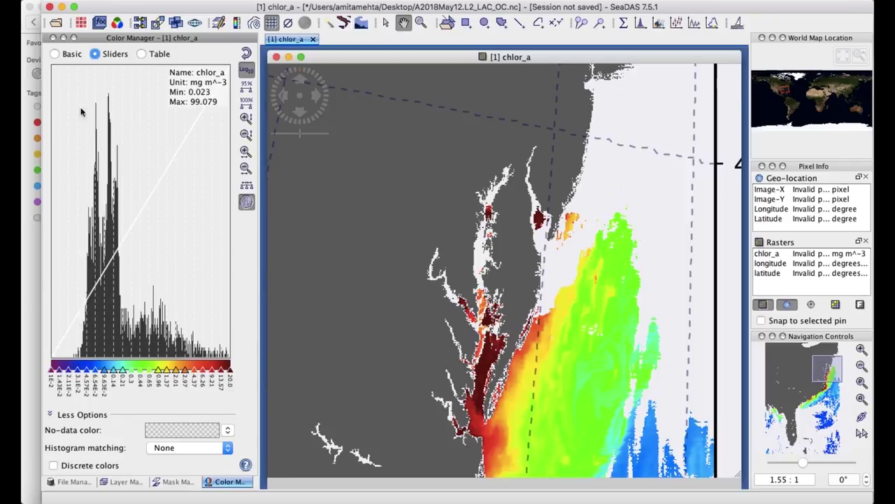
pyautogui.click(54, 55)
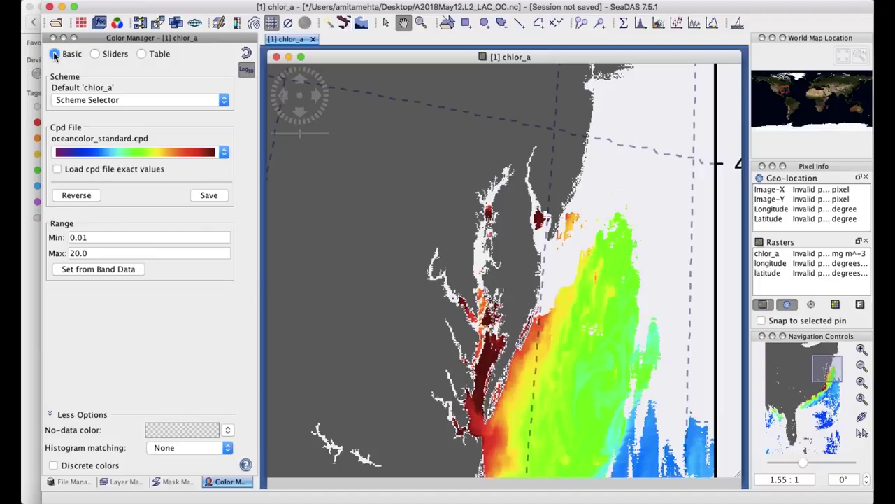
# Recolour the chlor_a image with the anomalies2_universal.cpd palette
pyautogui.click(224, 153)
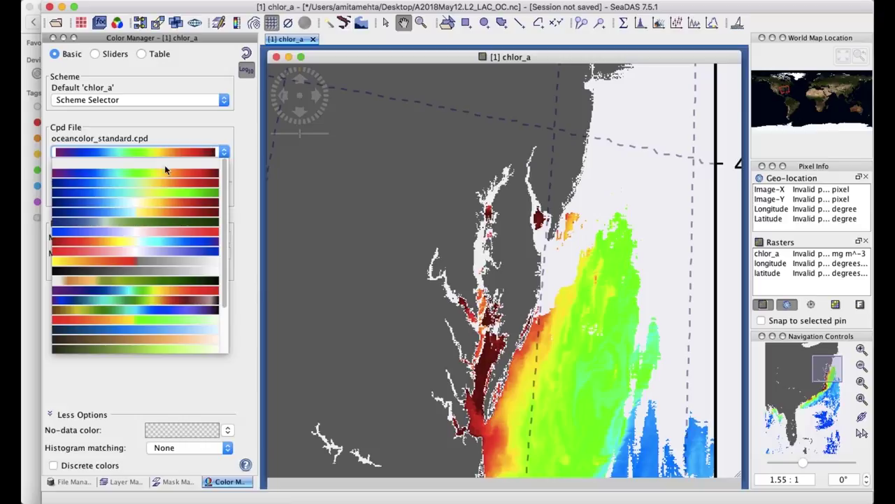
pyautogui.click(104, 209)
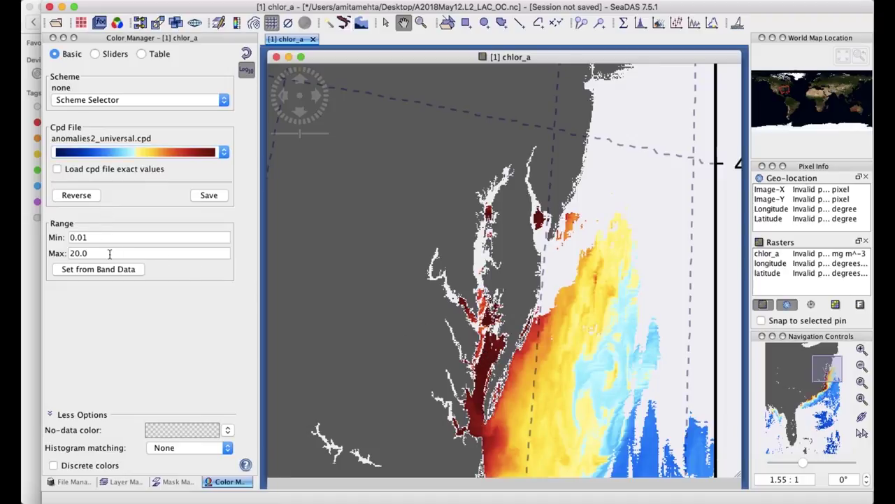
pyautogui.click(109, 253)
# Set the colour range Max to 70.0 and Min to 0.05
pyautogui.doubleClick(97, 237)
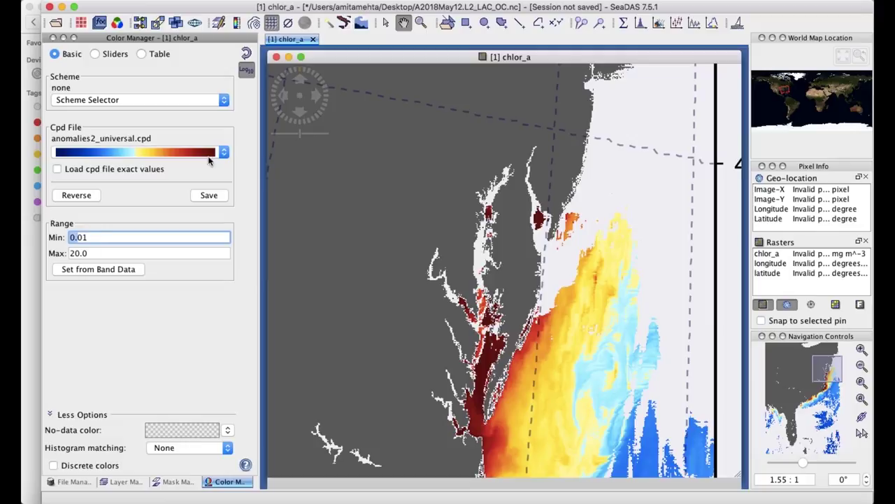
pyautogui.doubleClick(96, 254)
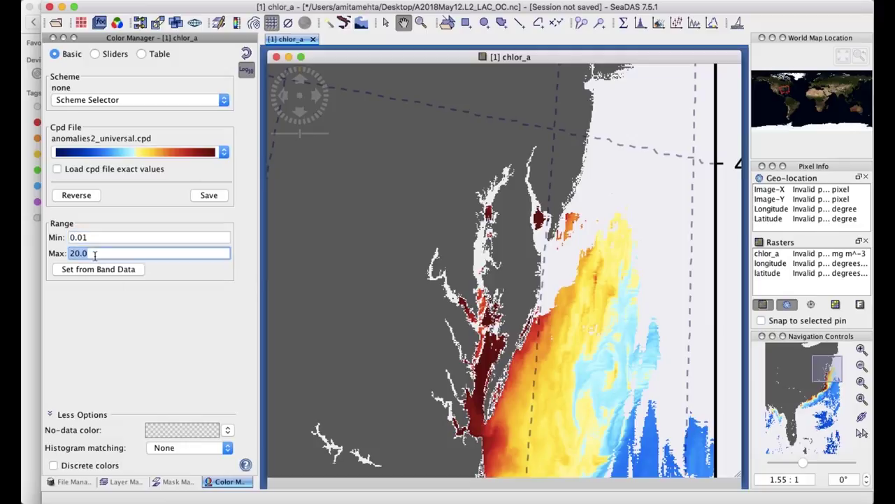
pyautogui.doubleClick(97, 254)
pyautogui.write('60.0')
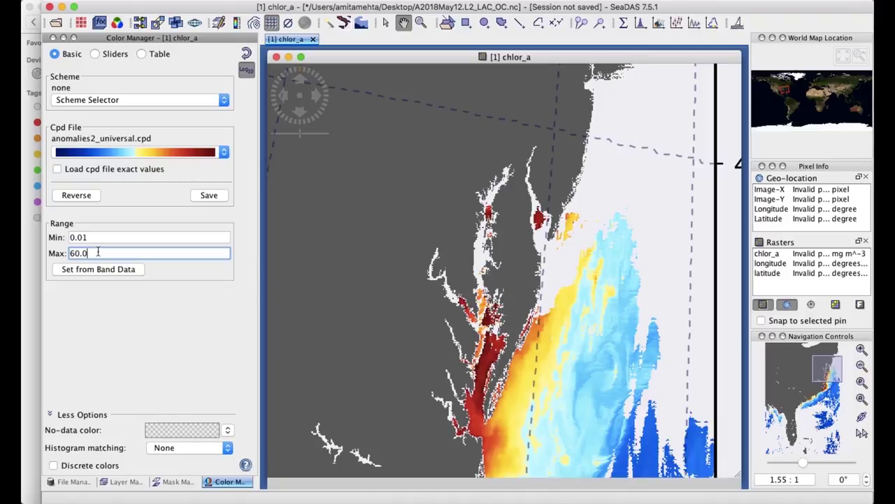
pyautogui.moveTo(98, 252); pyautogui.dragTo(67, 253)
pyautogui.write('70.9')
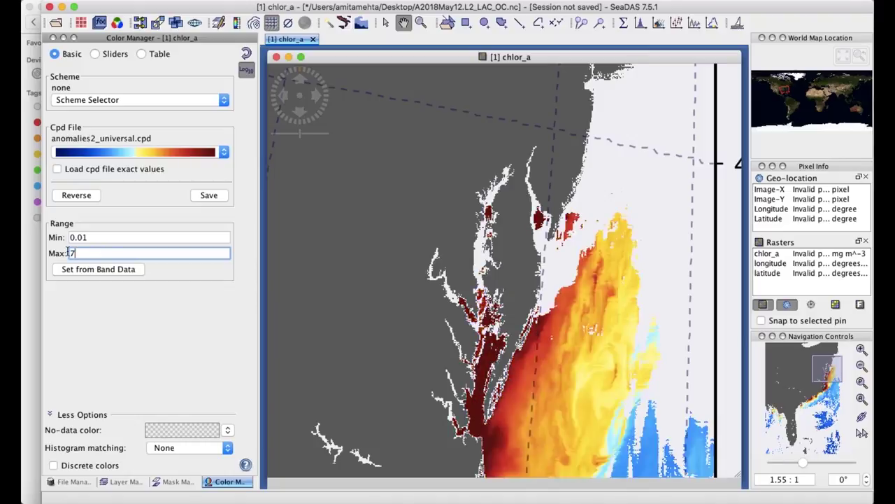
pyautogui.click(100, 236)
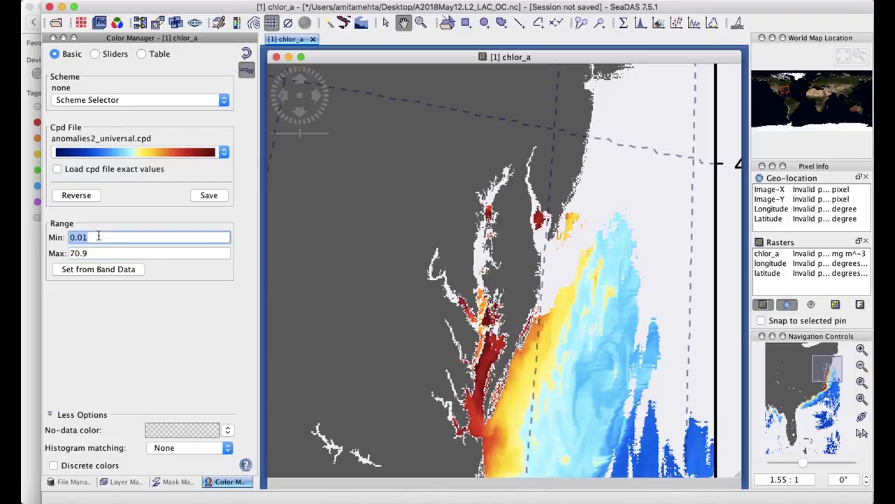
pyautogui.click(87, 247)
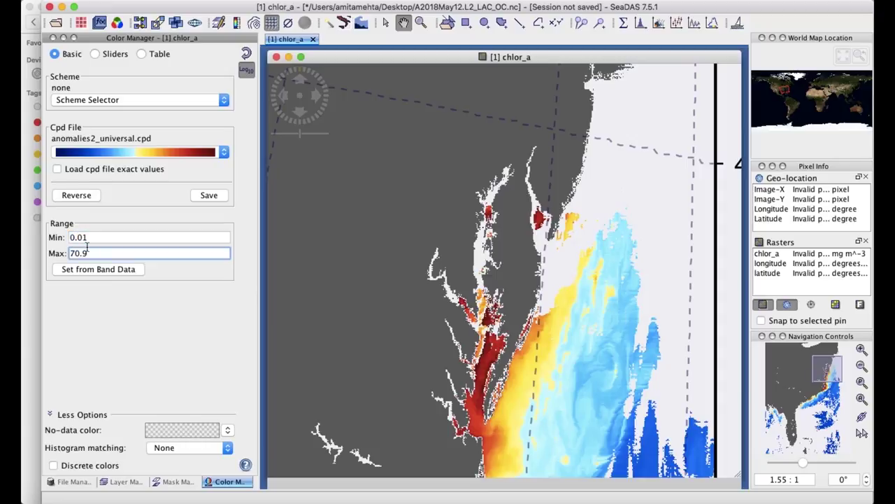
pyautogui.press('BackSpace')
pyautogui.click(92, 237)
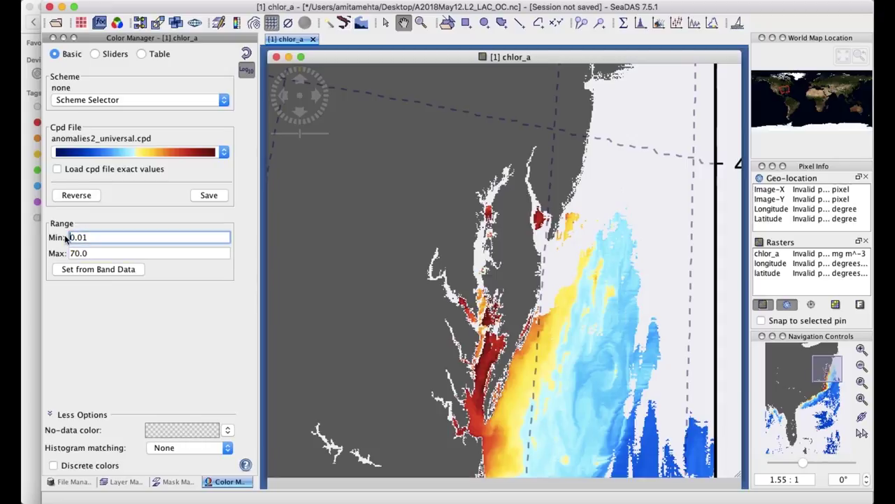
pyautogui.press('BackSpace')
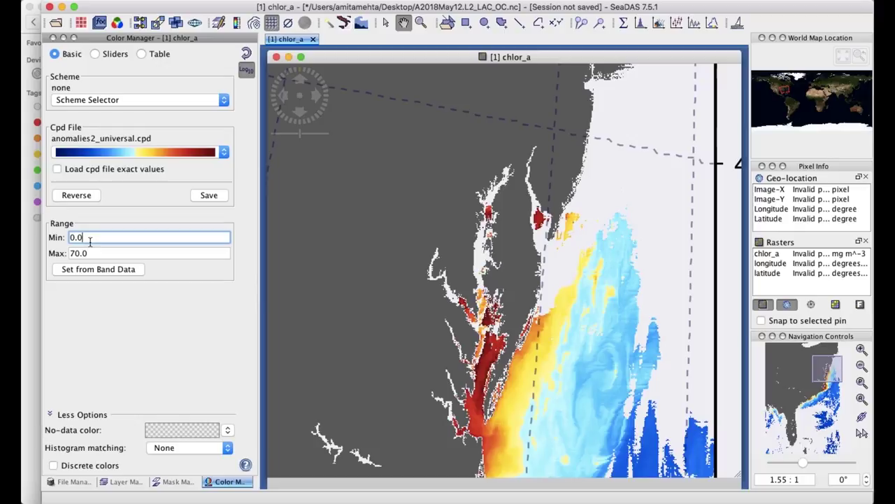
pyautogui.write('5')
pyautogui.press('Return')
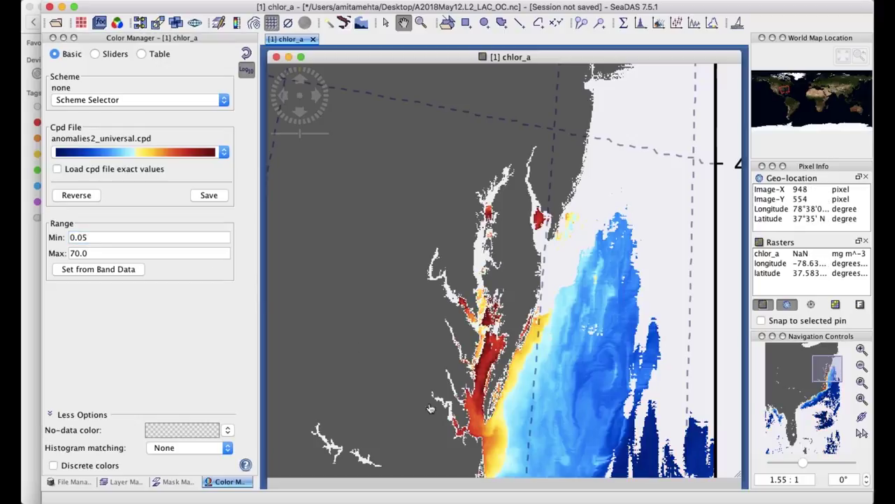
# Try the universal_bluered.cpd palette, then return to oceancolor_standard.cpd
pyautogui.click(223, 151)
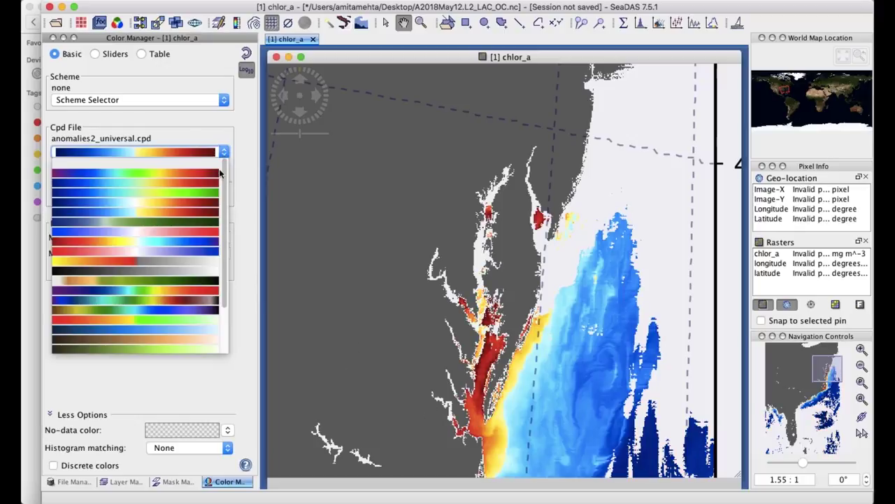
pyautogui.click(217, 175)
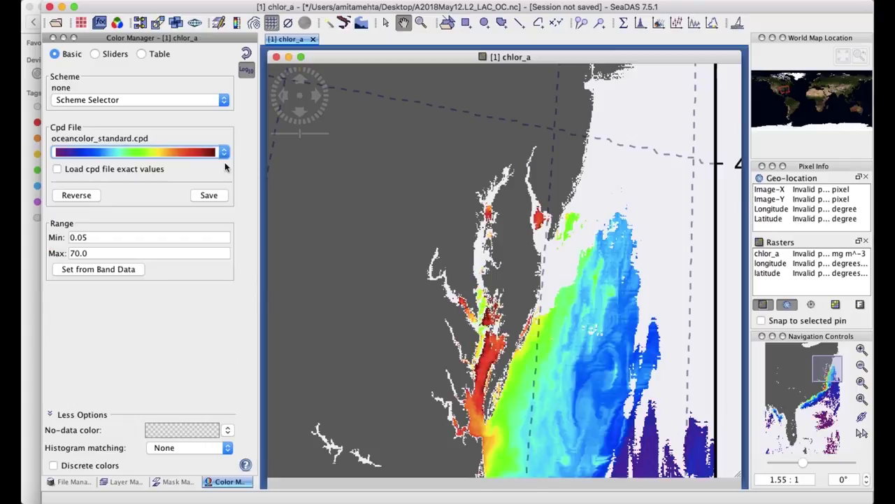
pyautogui.click(224, 152)
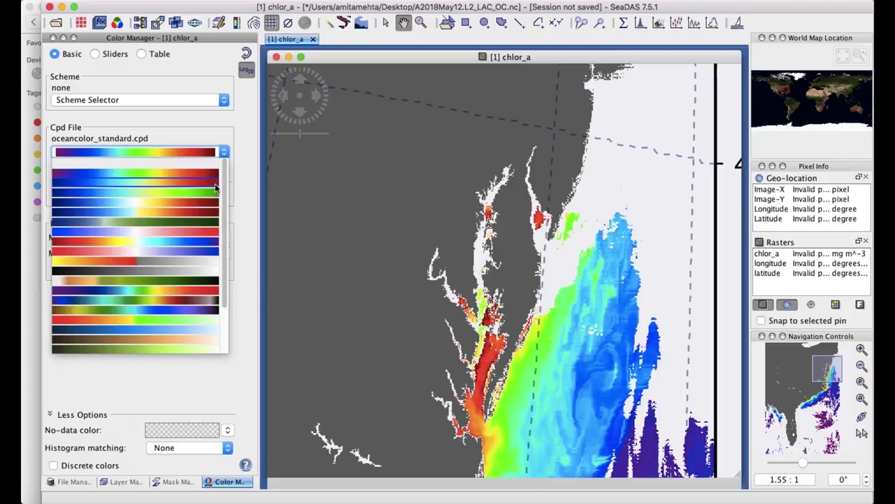
pyautogui.click(215, 186)
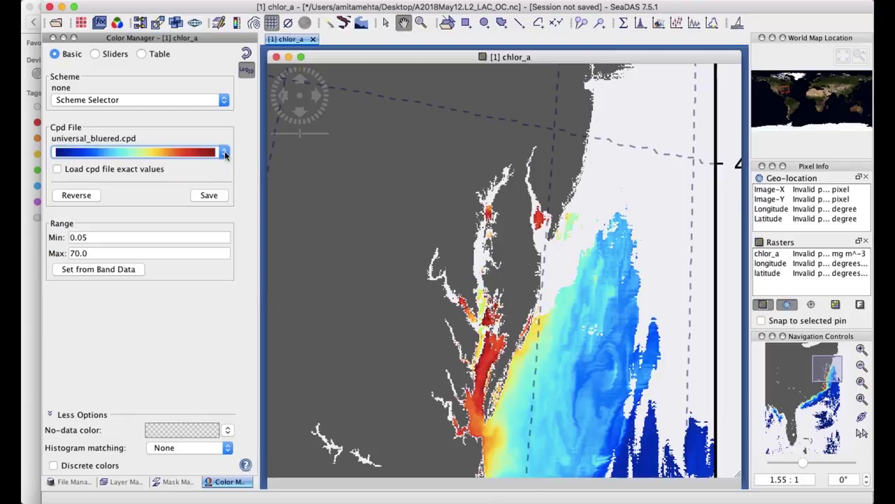
pyautogui.click(290, 158)
pyautogui.click(224, 152)
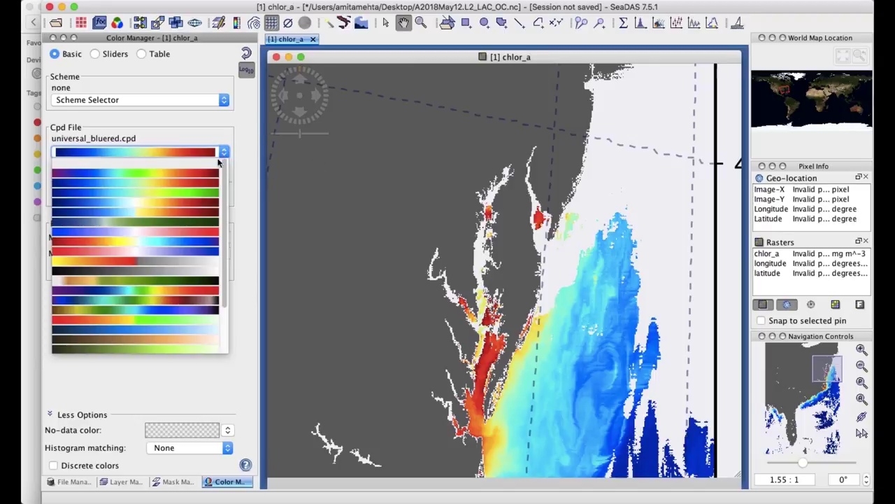
pyautogui.click(210, 175)
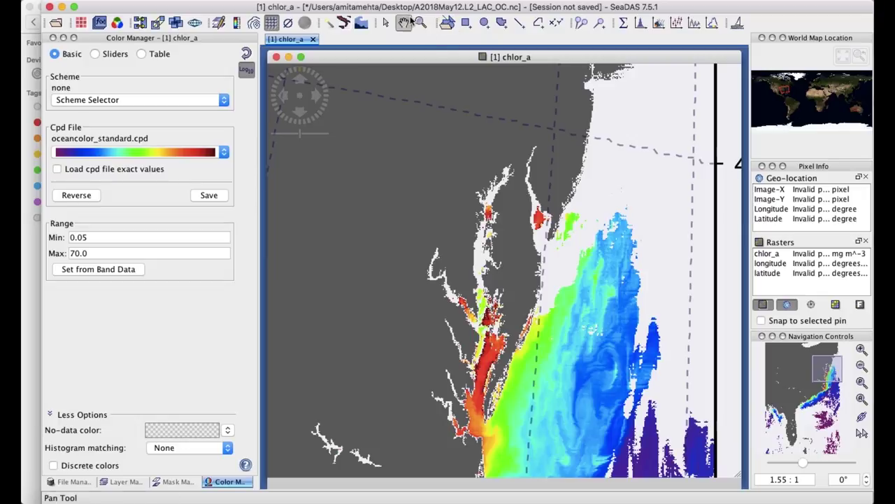
# Pan the map south, then zoom to 2.2:1 on the estuary and nearby coastal waters
pyautogui.moveTo(492, 360); pyautogui.dragTo(490, 242)
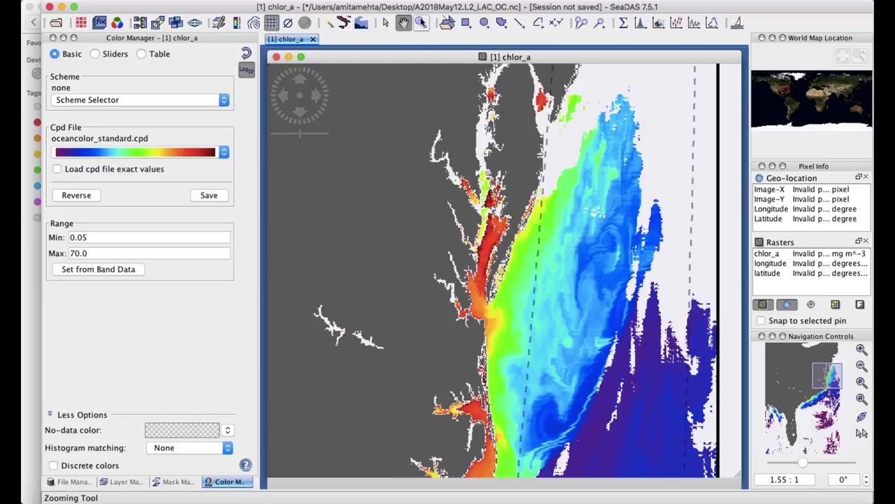
pyautogui.click(420, 23)
pyautogui.moveTo(409, 83); pyautogui.dragTo(565, 372)
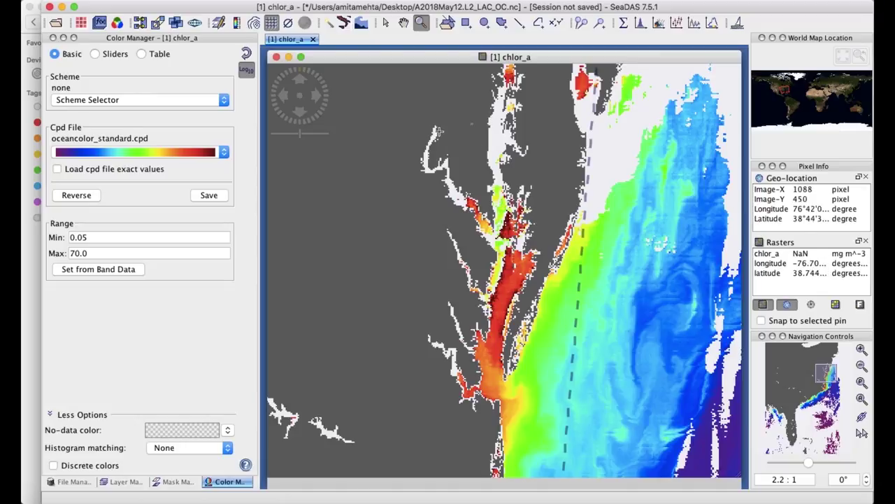
pyautogui.click(344, 23)
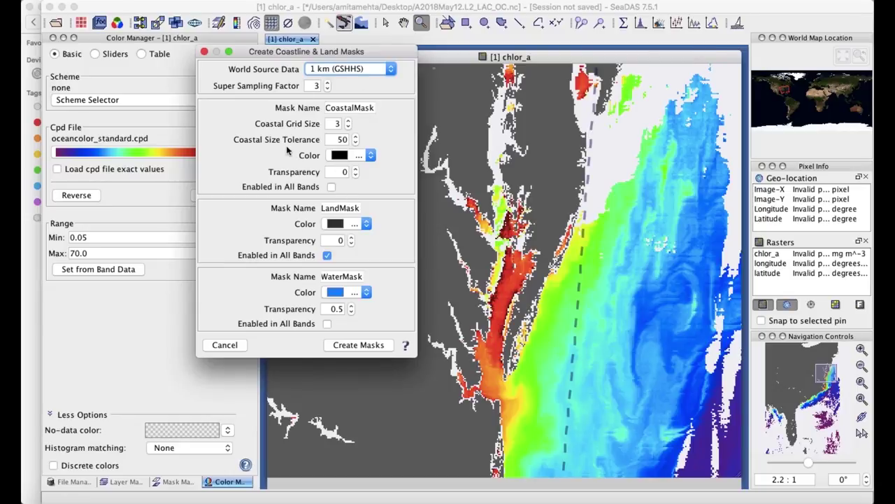
pyautogui.click(371, 156)
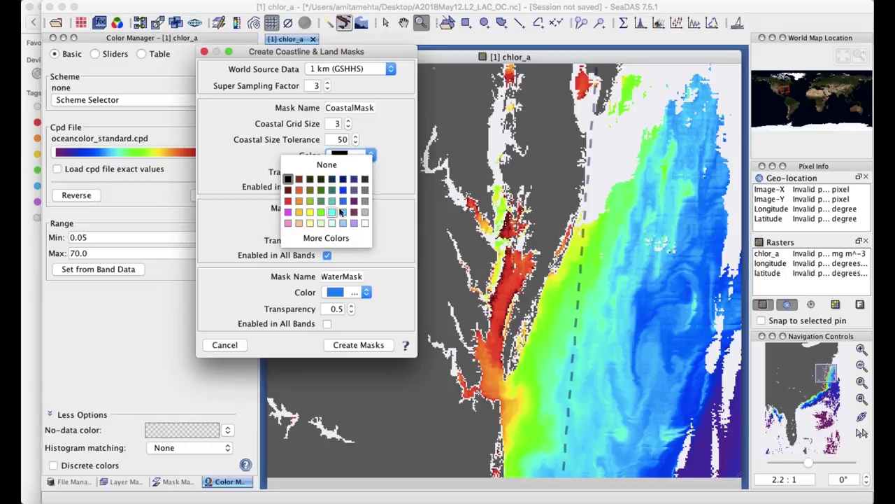
pyautogui.click(393, 168)
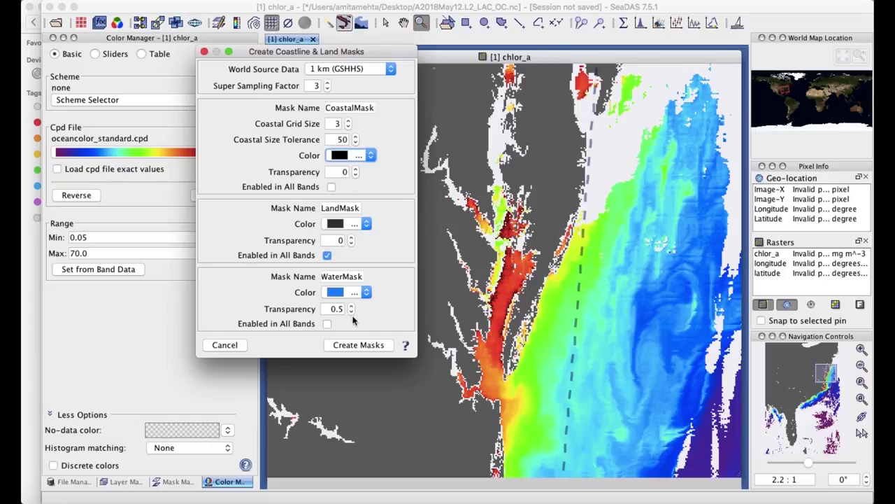
pyautogui.click(204, 53)
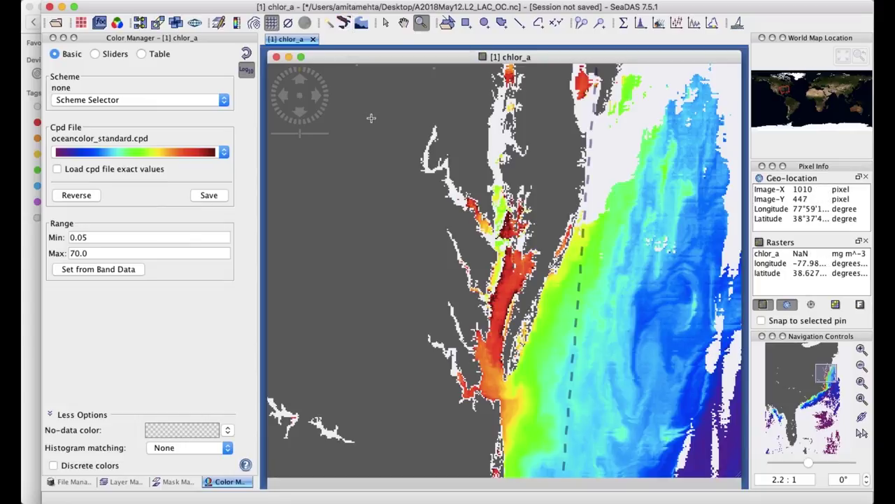
pyautogui.click(362, 23)
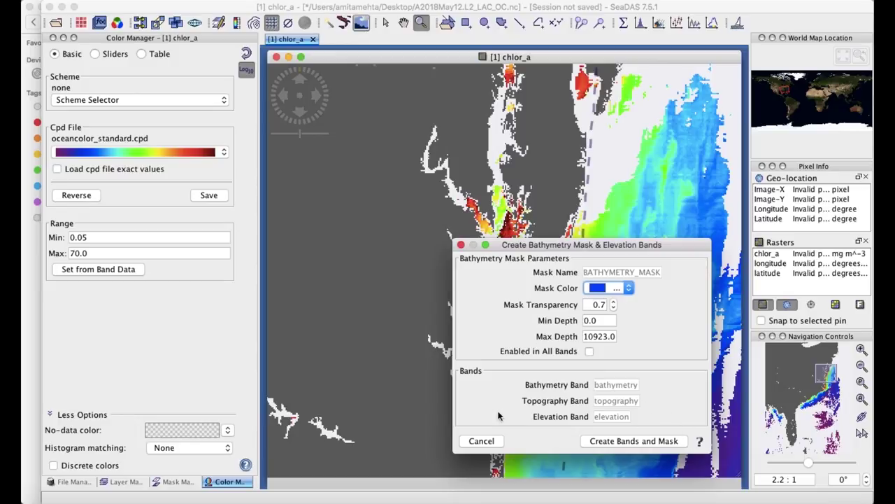
pyautogui.click(625, 441)
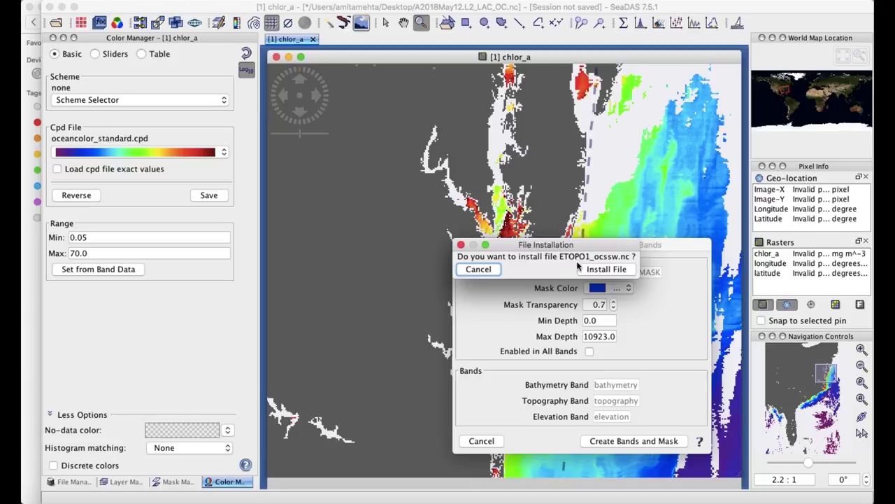
pyautogui.click(479, 270)
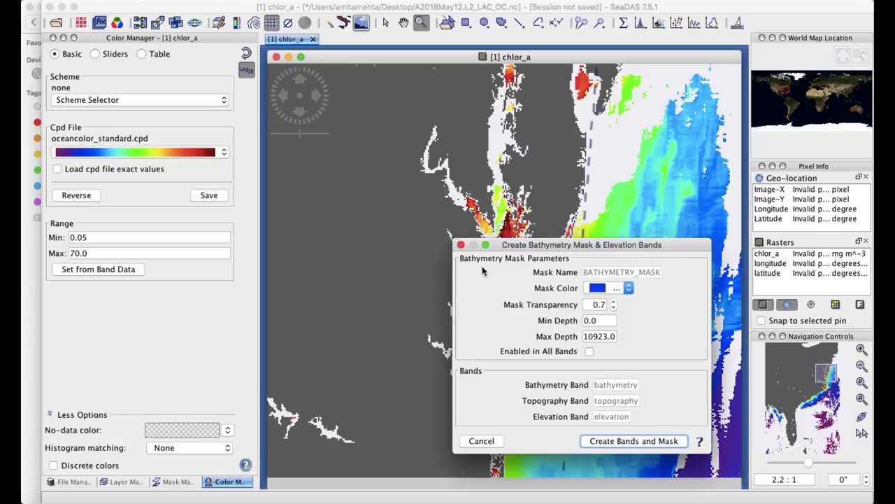
pyautogui.click(461, 244)
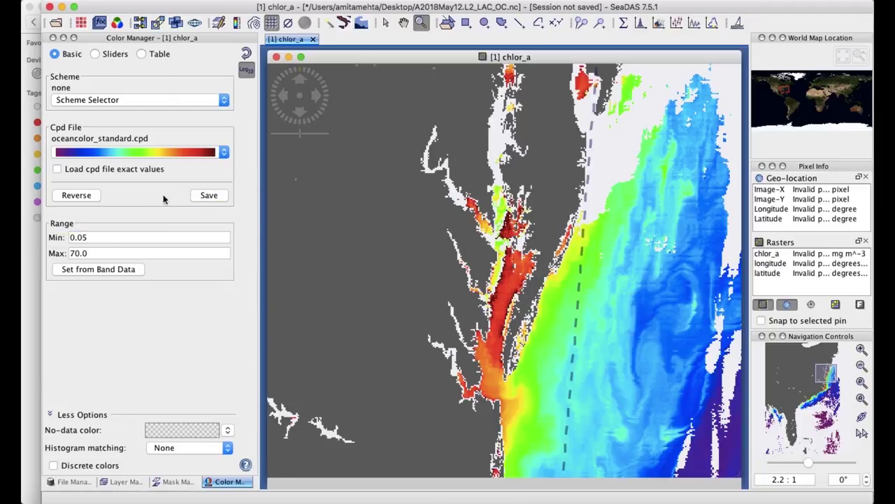
# Show the product's file tree with the ten Rrs bands (412–678 nm) listed
pyautogui.click(124, 482)
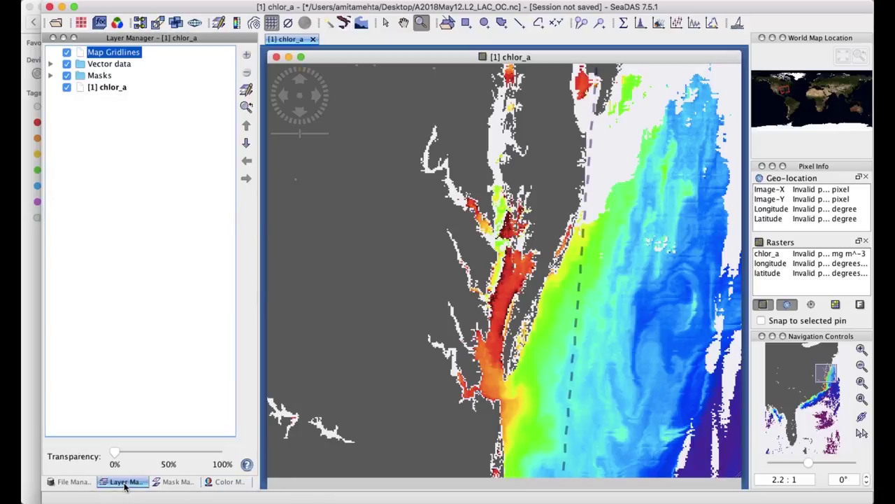
pyautogui.click(81, 483)
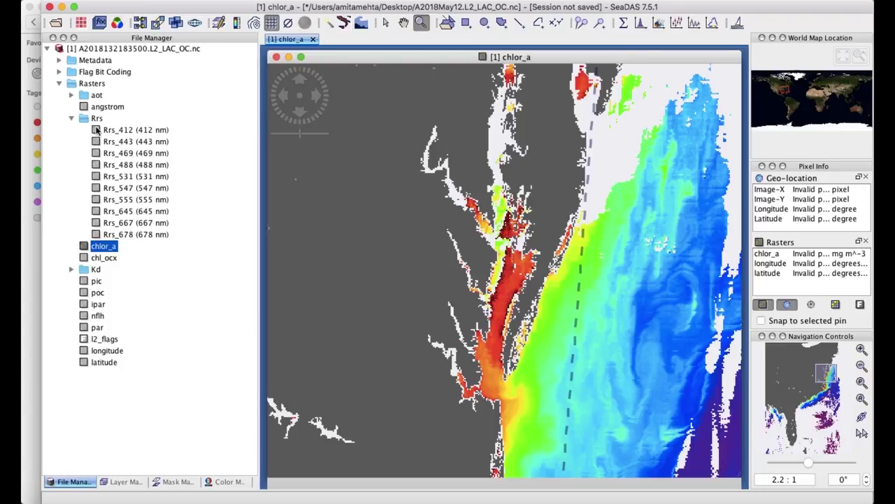
# Open the Rrs_443 band as a second image view alongside chlor_a
pyautogui.click(98, 130)
pyautogui.doubleClick(97, 141)
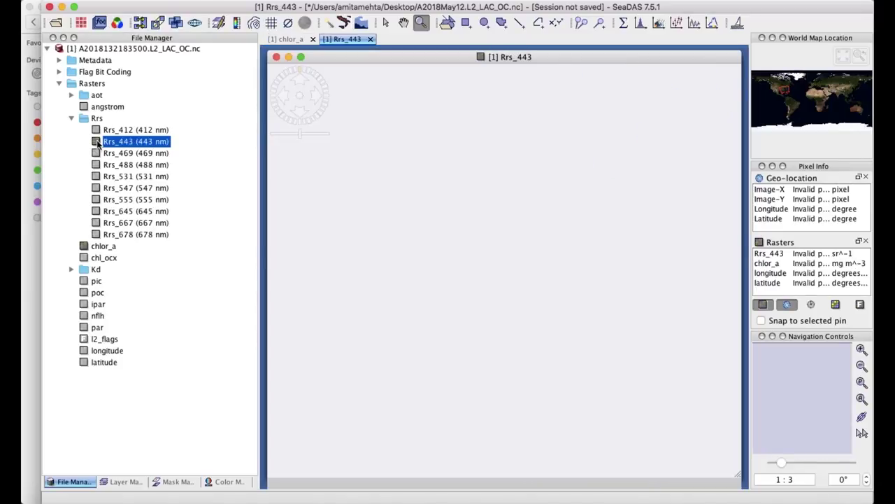
pyautogui.click(298, 41)
pyautogui.click(339, 40)
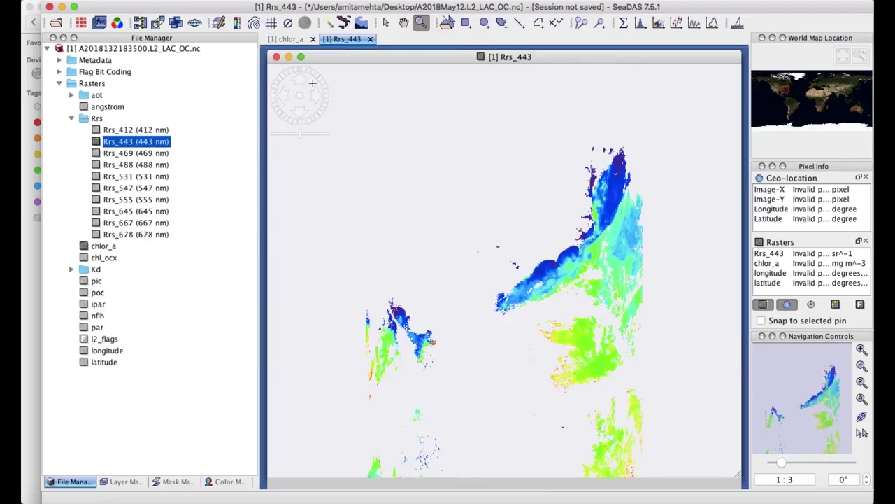
# Overlay the grey LAND mask on the Rrs_443 image
pyautogui.click(123, 483)
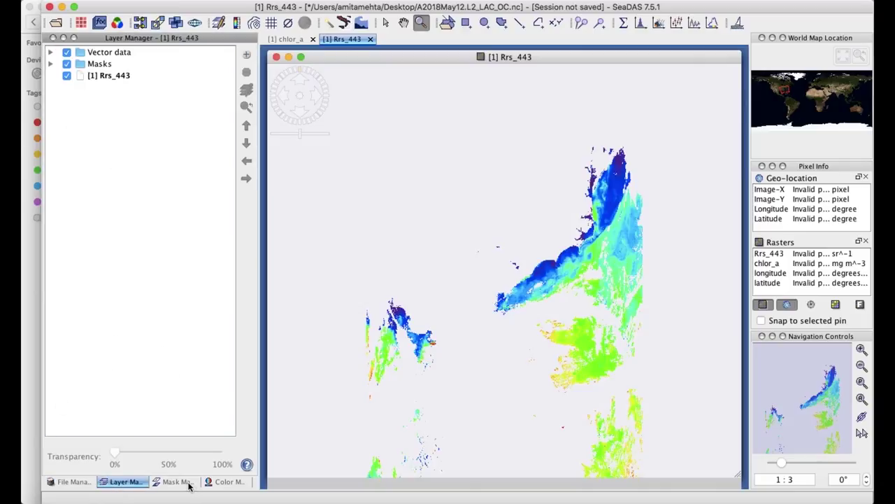
pyautogui.click(187, 483)
pyautogui.click(51, 60)
pyautogui.click(52, 60)
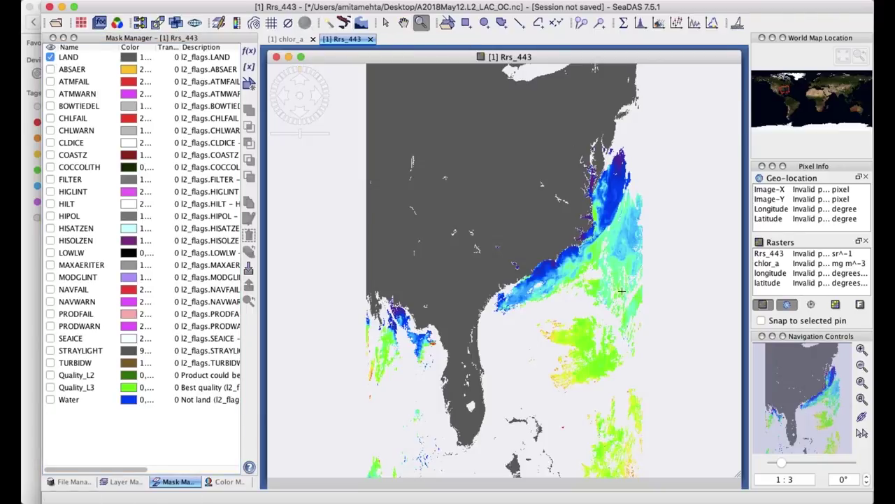
# Open the Rrs_555 band from the band list as a third image view
pyautogui.click(291, 39)
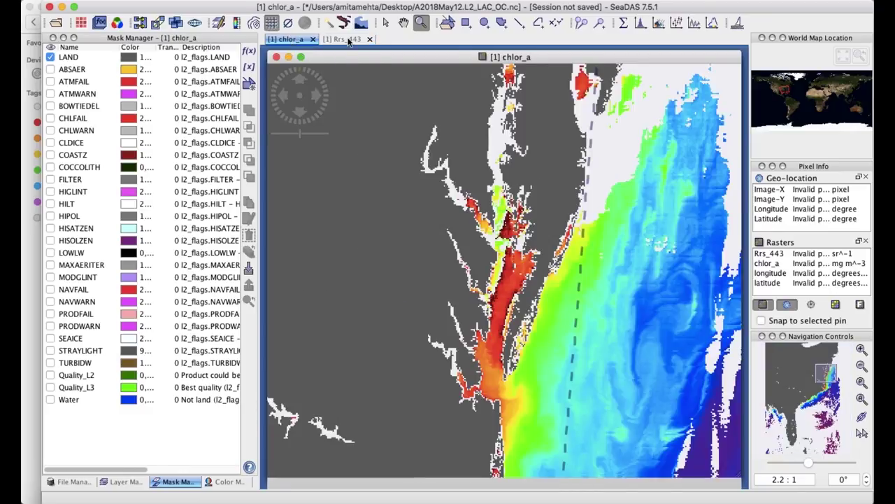
pyautogui.click(349, 40)
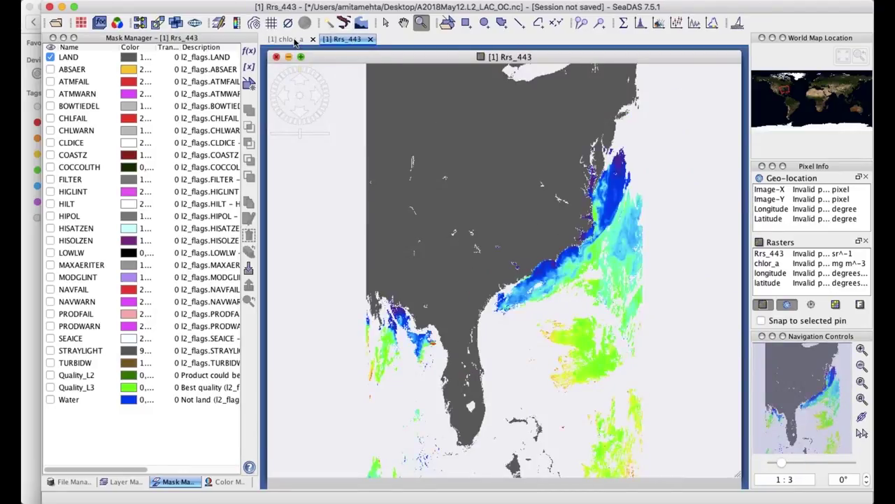
pyautogui.click(294, 40)
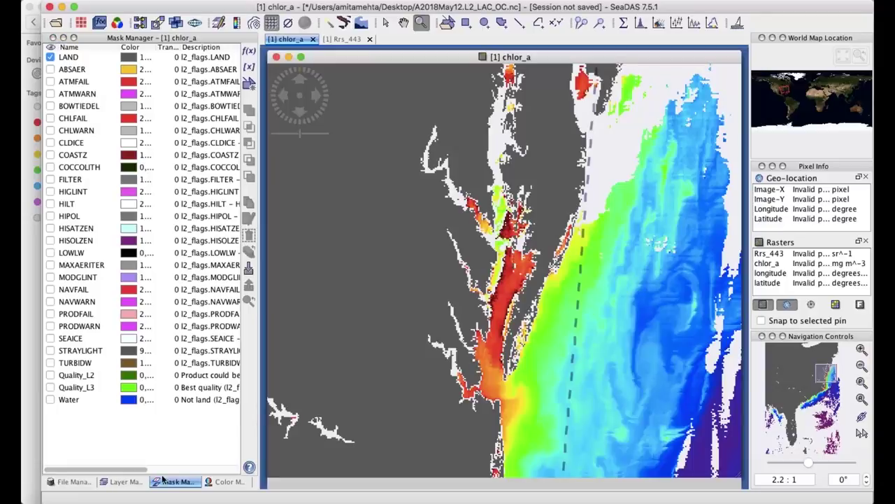
pyautogui.click(130, 482)
pyautogui.click(83, 482)
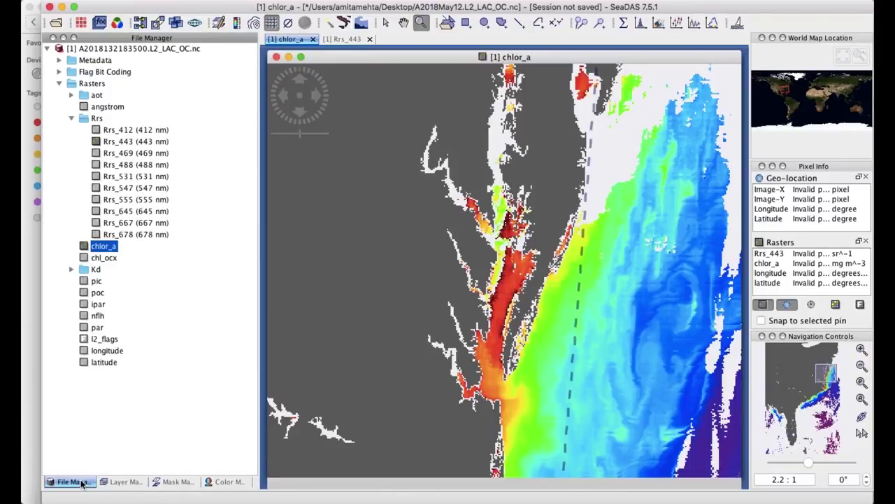
pyautogui.doubleClick(102, 200)
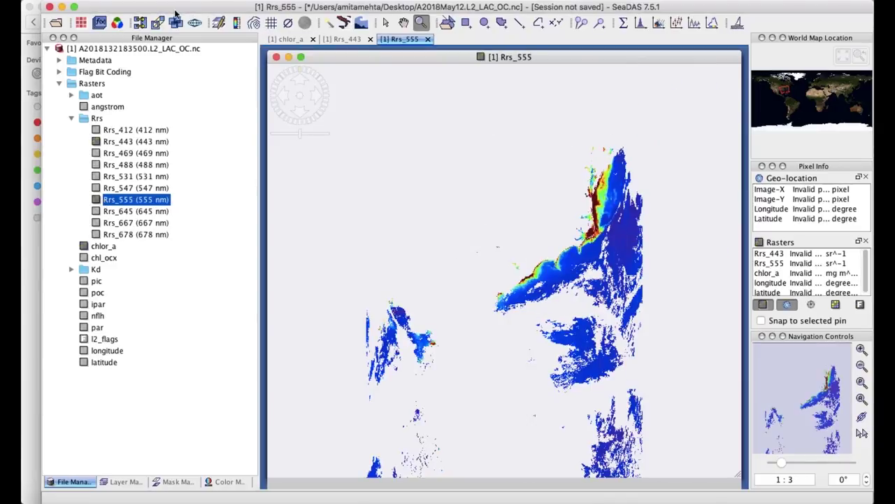
# Overlay the LAND mask on the Rrs_555 image
pyautogui.click(120, 482)
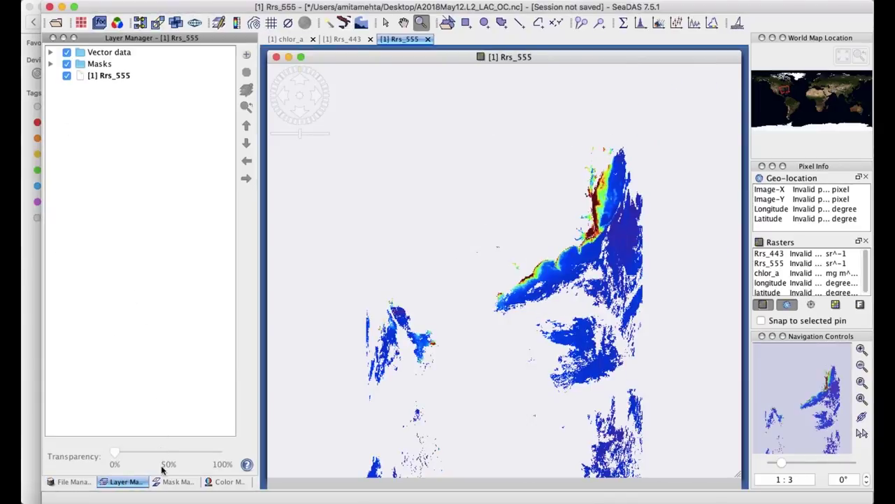
pyautogui.click(167, 483)
pyautogui.click(50, 57)
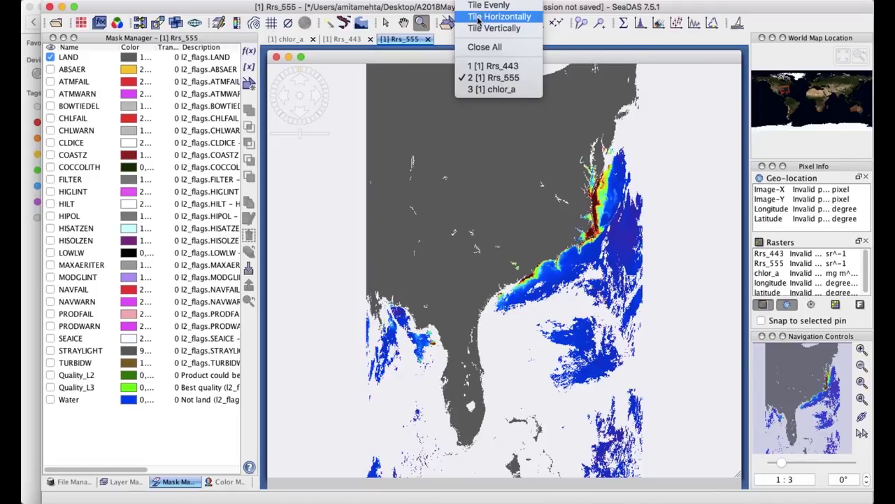
# Tile the Rrs_443, Rrs_555 and chlor_a views, finishing with them stacked vertically
pyautogui.click(483, 17)
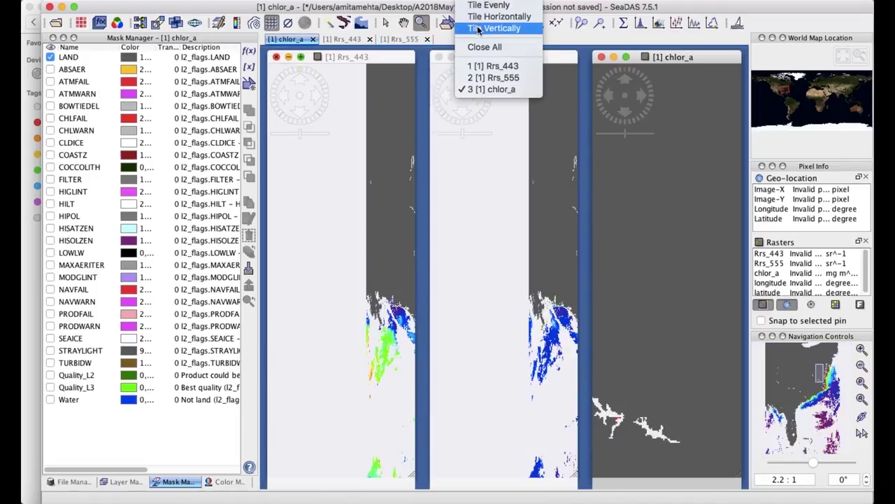
pyautogui.click(480, 28)
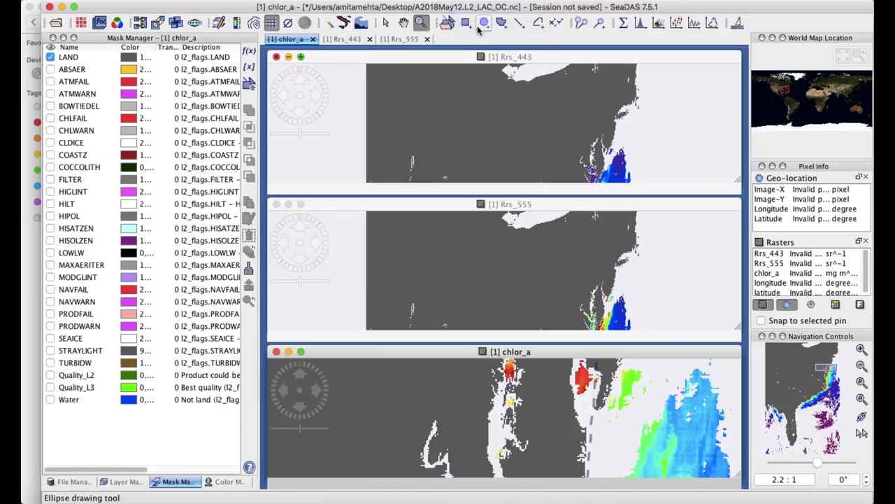
# Zoom Rrs_443 into Chesapeake Bay, synchronise all three views, and pan them to the coastline
pyautogui.click(592, 175)
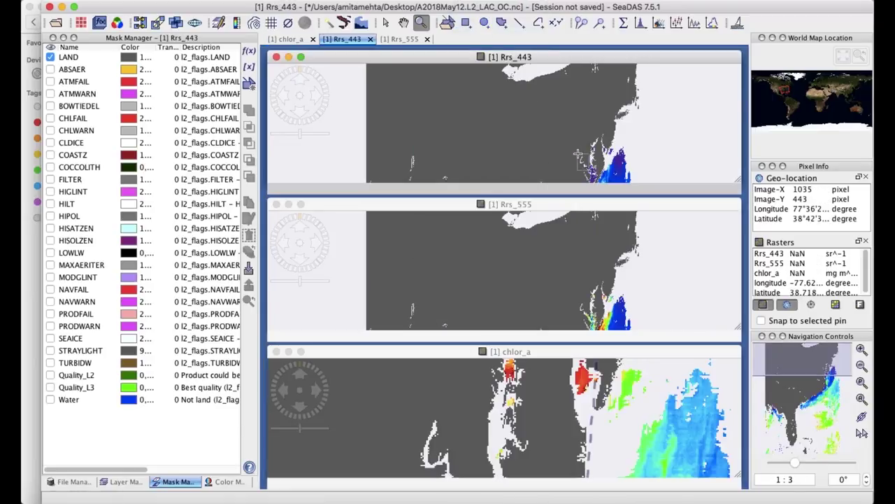
pyautogui.moveTo(578, 154); pyautogui.dragTo(633, 174)
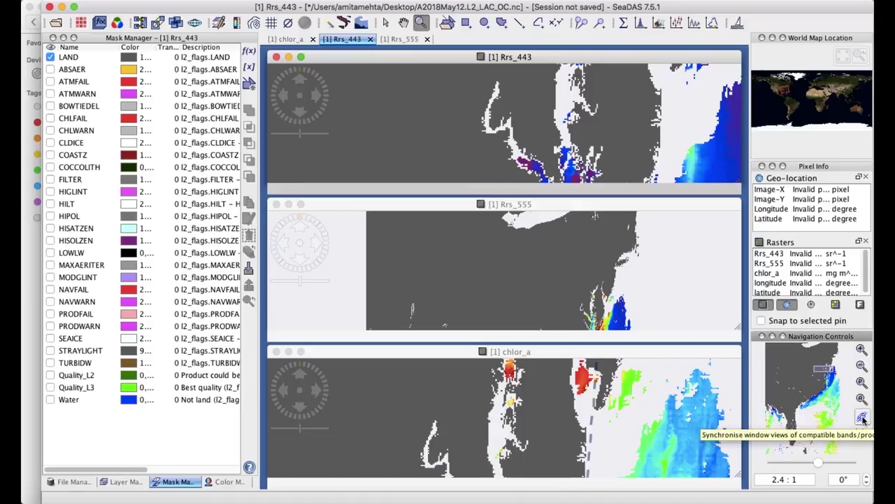
pyautogui.click(863, 417)
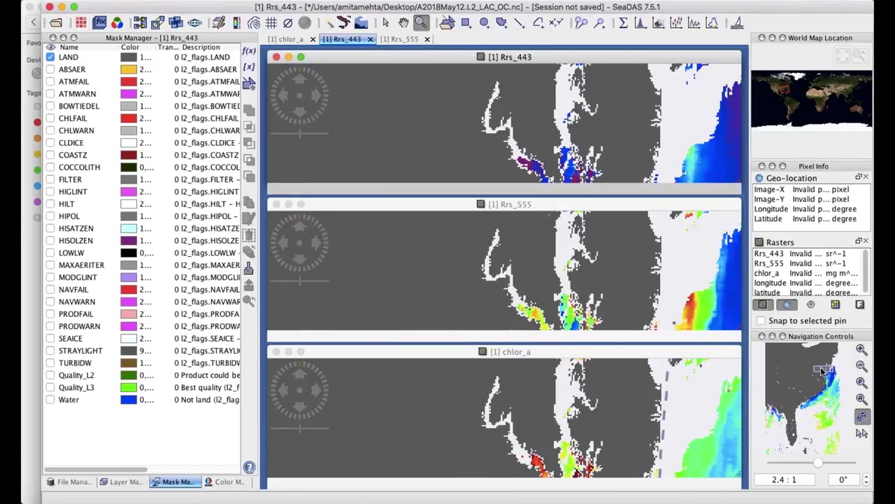
pyautogui.moveTo(823, 371); pyautogui.dragTo(831, 375)
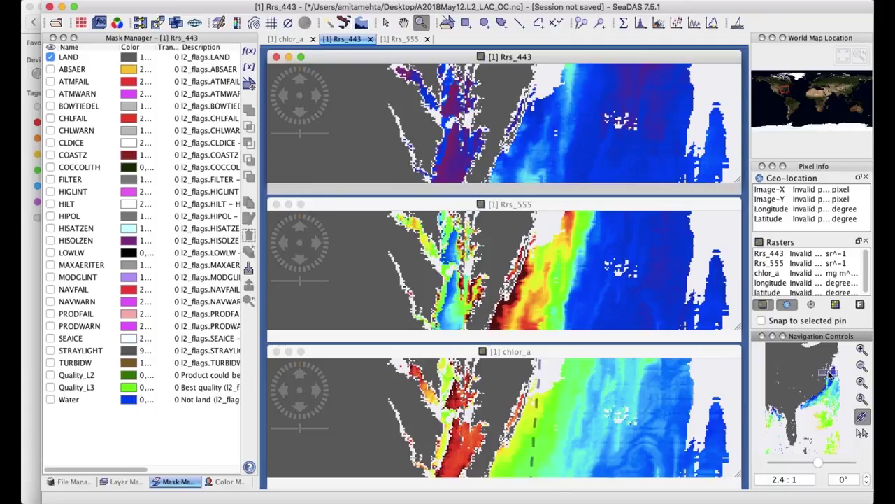
pyautogui.moveTo(831, 375); pyautogui.dragTo(831, 376)
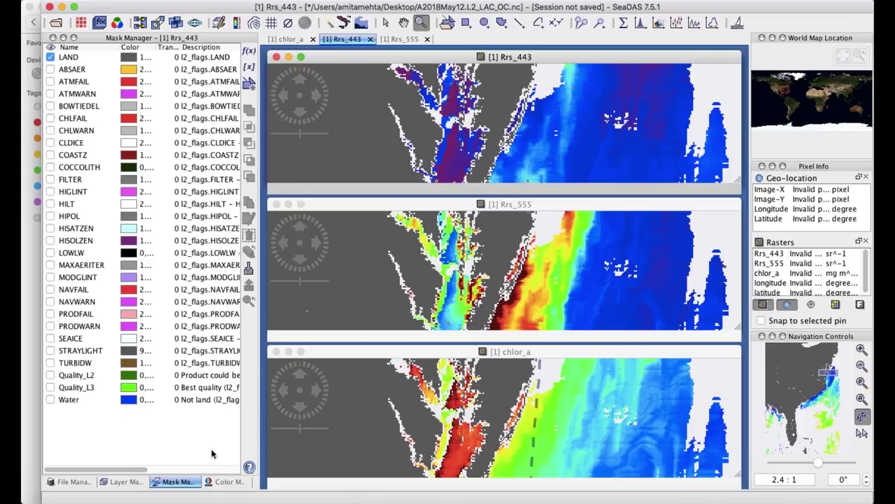
# Set the no-data colour to black for Rrs_443, Rrs_555 and chlor_a
pyautogui.click(225, 481)
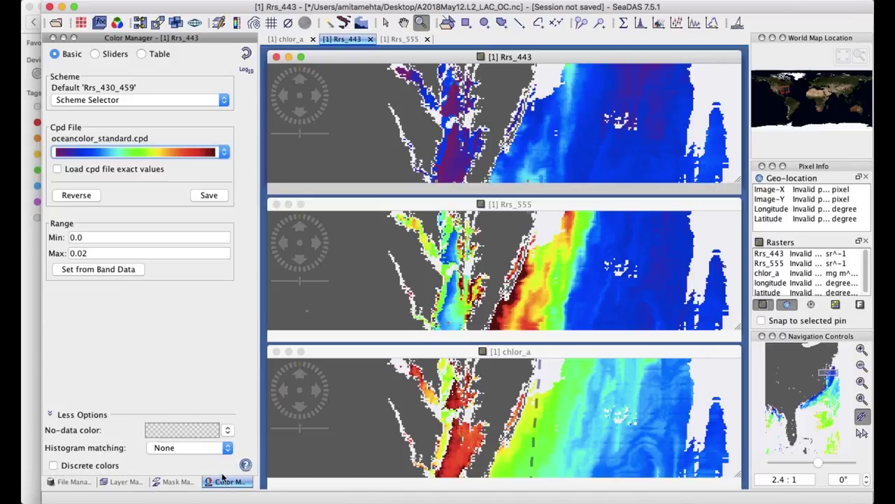
pyautogui.click(228, 433)
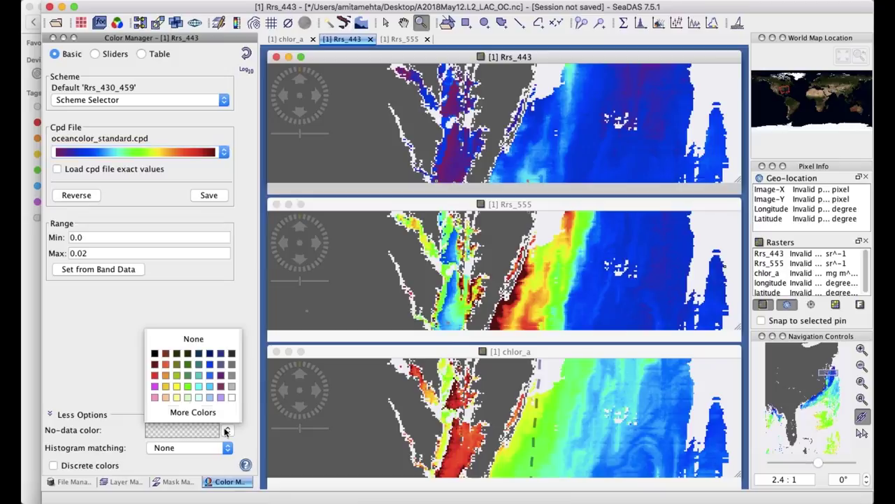
pyautogui.click(155, 356)
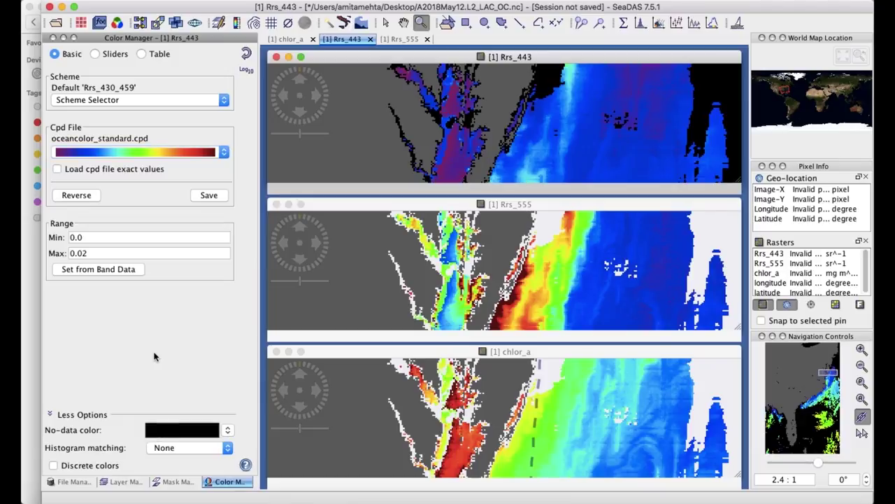
pyautogui.click(336, 312)
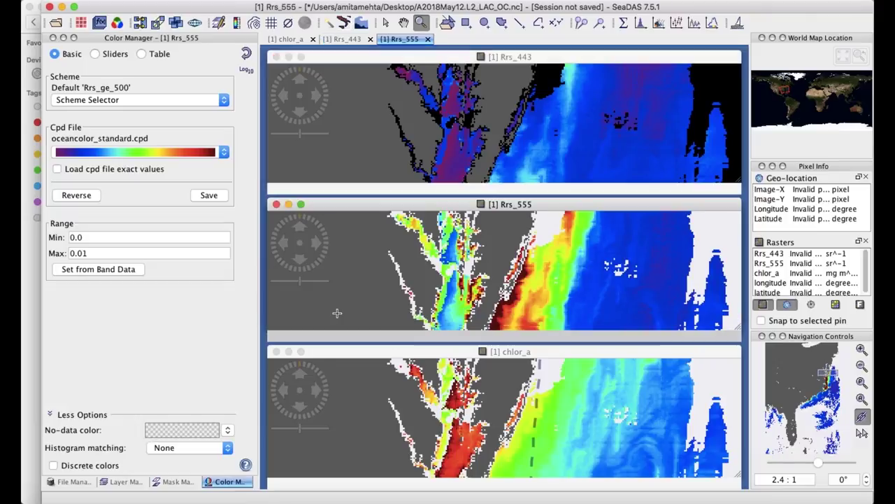
pyautogui.click(228, 431)
pyautogui.click(154, 354)
pyautogui.click(404, 419)
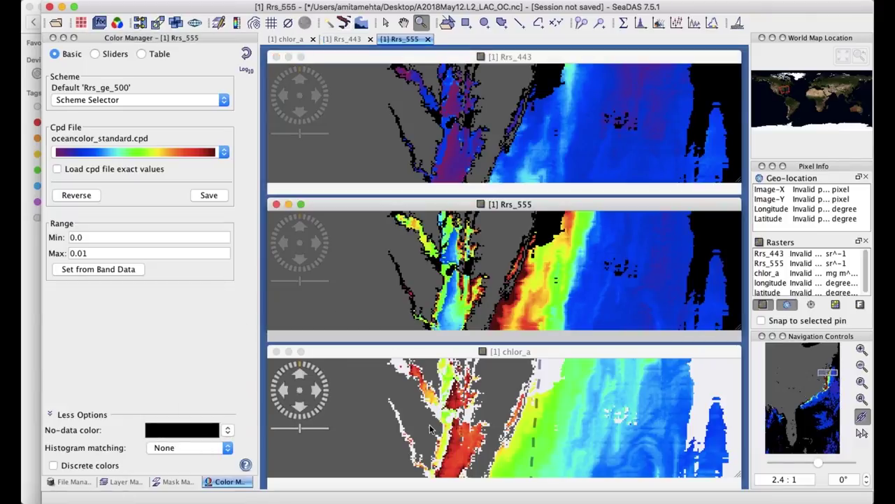
pyautogui.click(228, 431)
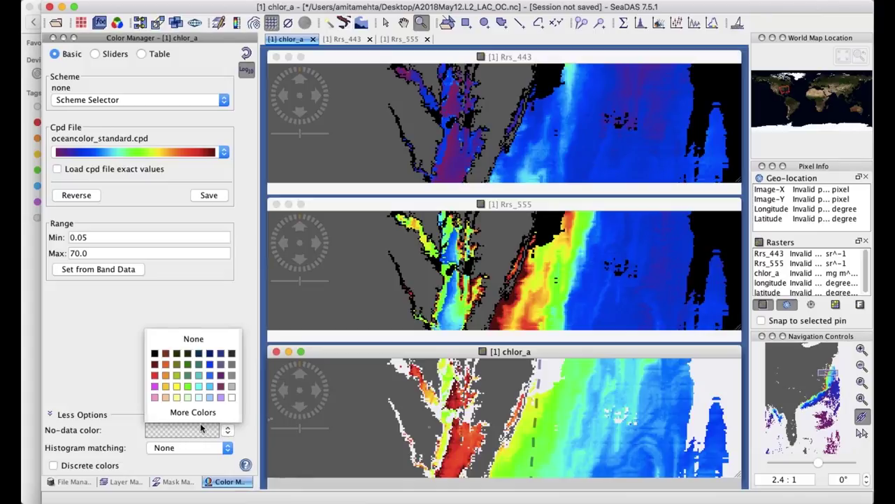
pyautogui.click(157, 358)
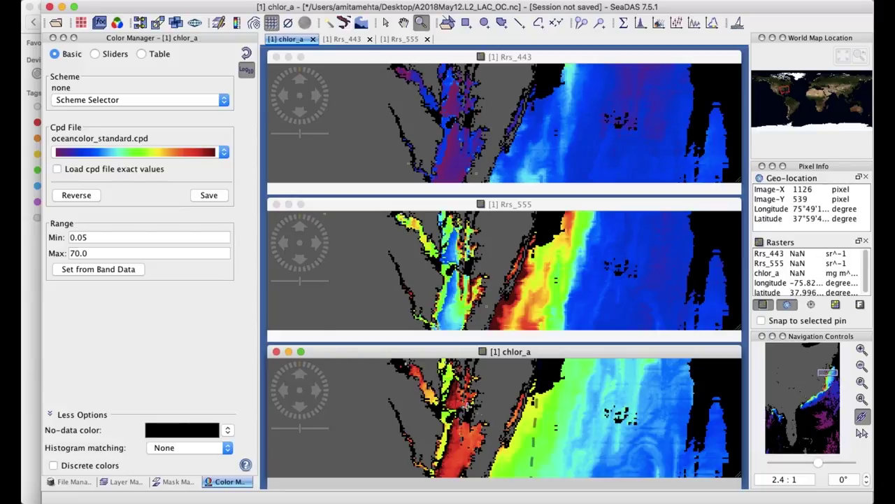
# Turn on the CLDICE mask in chlor_a so cloud and ice pixels appear white
pyautogui.click(160, 482)
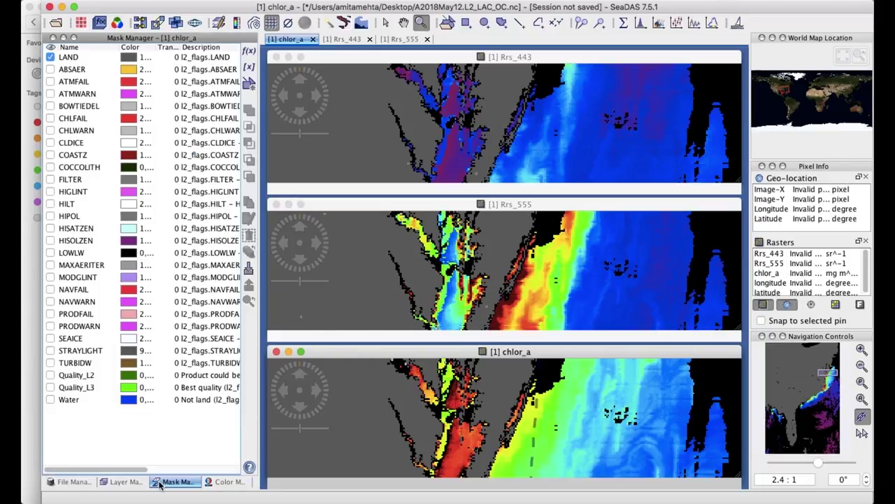
pyautogui.click(50, 143)
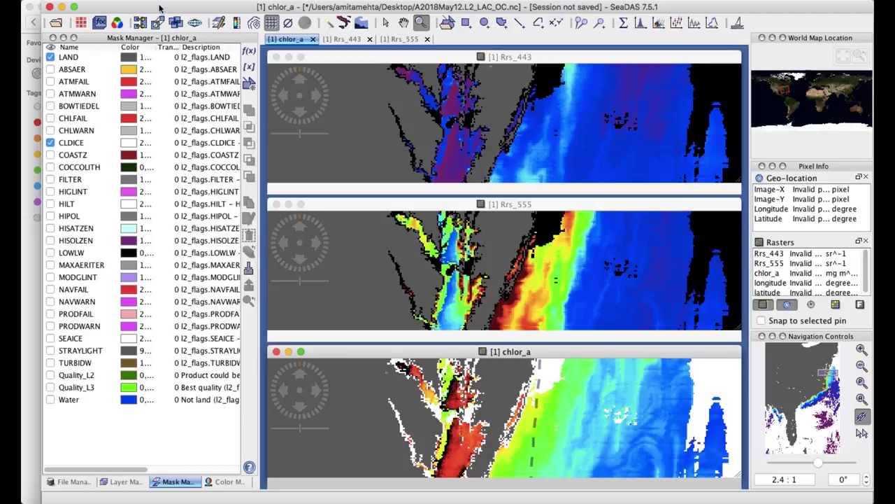
# Close the Rrs_443 and Rrs_555 image views, leaving only chlor_a
pyautogui.click(224, 481)
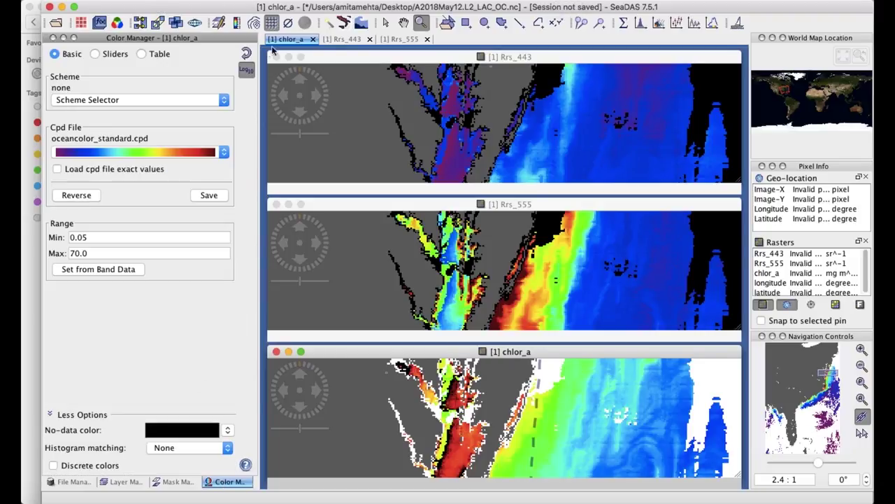
pyautogui.click(294, 39)
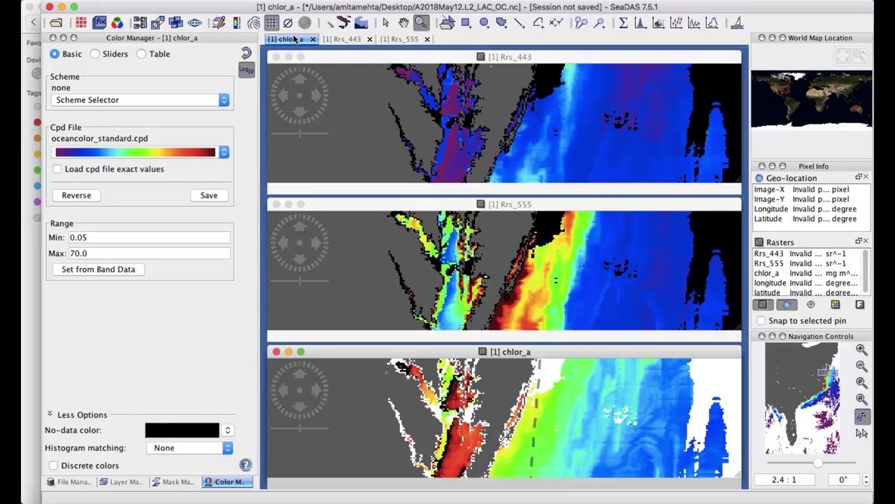
pyautogui.click(371, 39)
pyautogui.click(371, 39)
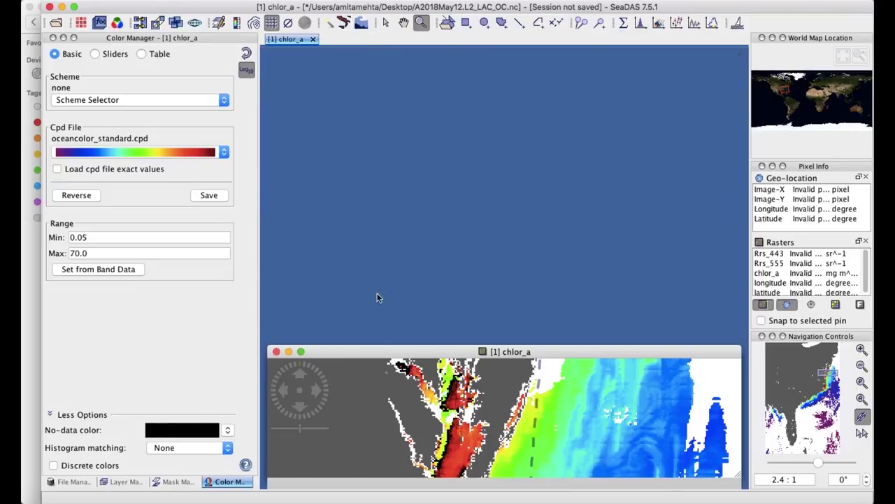
# Move and widen the chlor_a window until it fills the viewing pane
pyautogui.moveTo(378, 348); pyautogui.dragTo(370, 149)
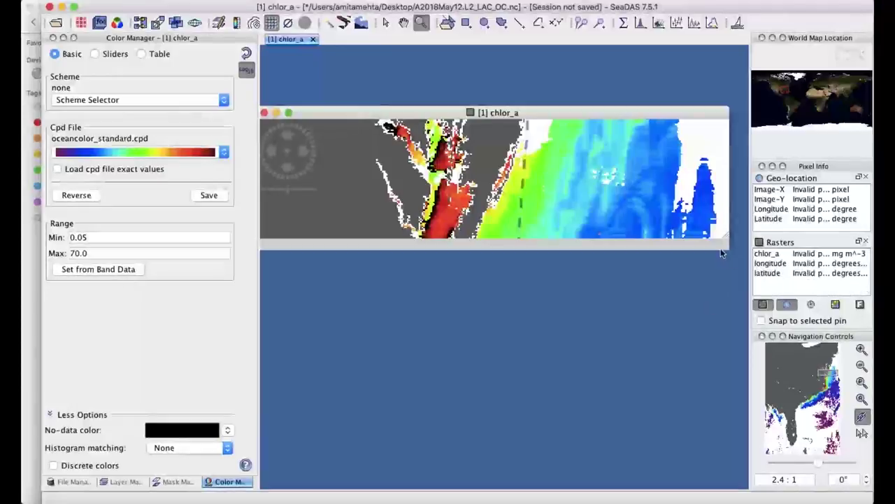
pyautogui.click(731, 252)
pyautogui.moveTo(728, 243); pyautogui.dragTo(730, 237)
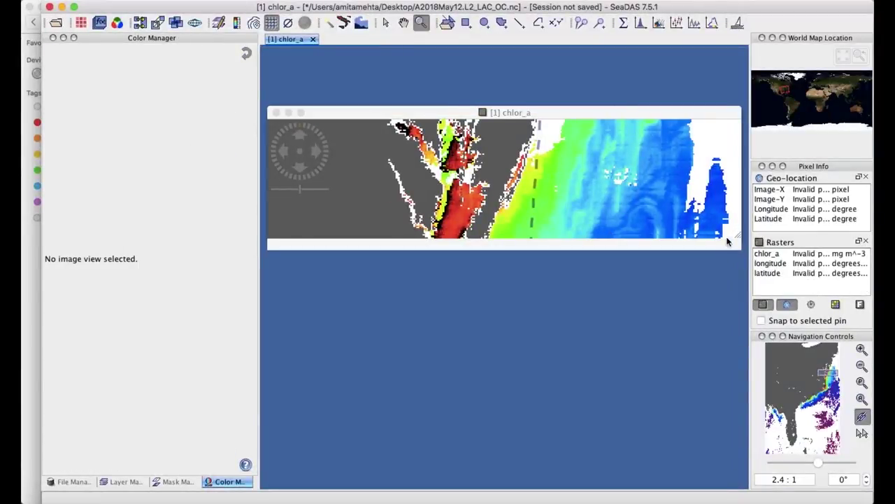
pyautogui.click(735, 237)
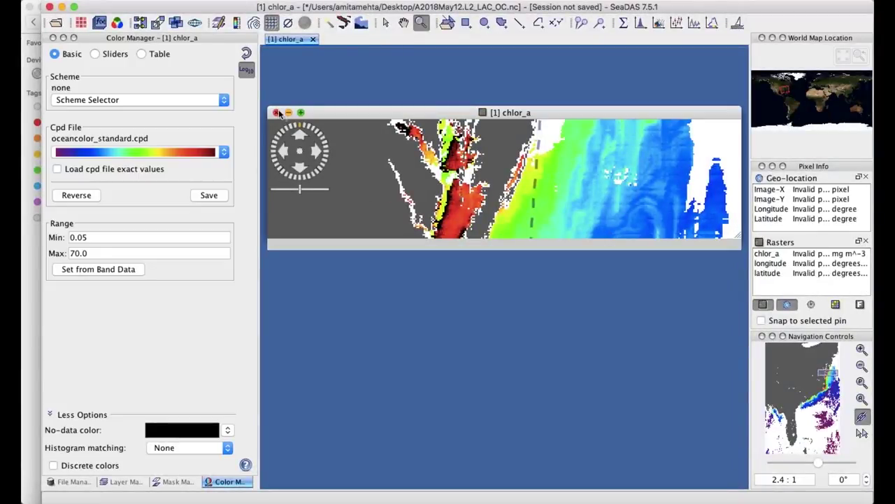
pyautogui.click(301, 112)
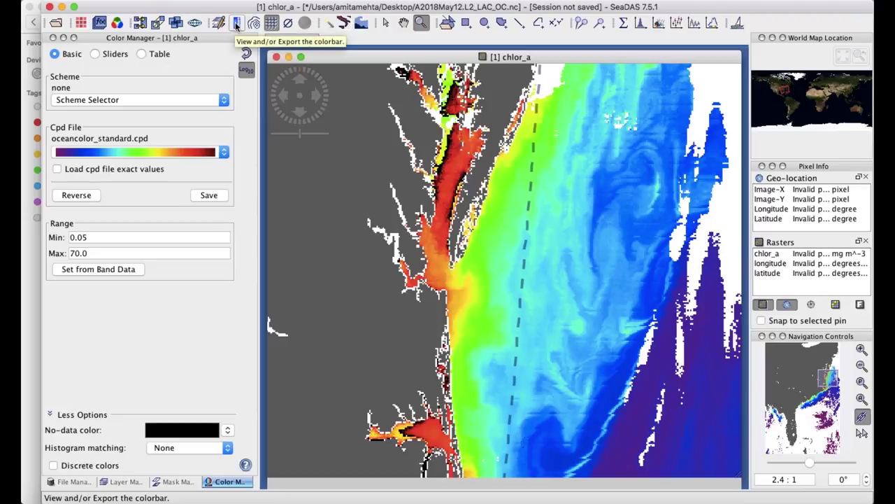
# Add a vertical chlor_a colour bar layer aligned at the left centre of the image
pyautogui.click(236, 24)
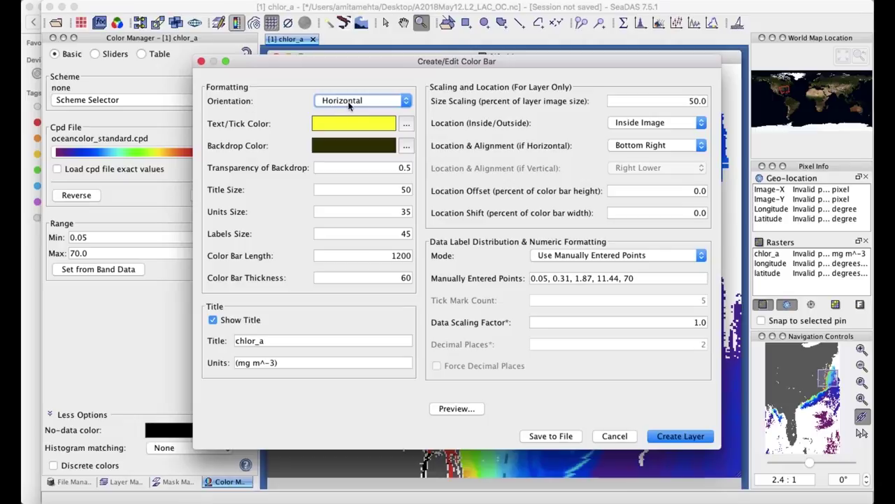
pyautogui.click(379, 103)
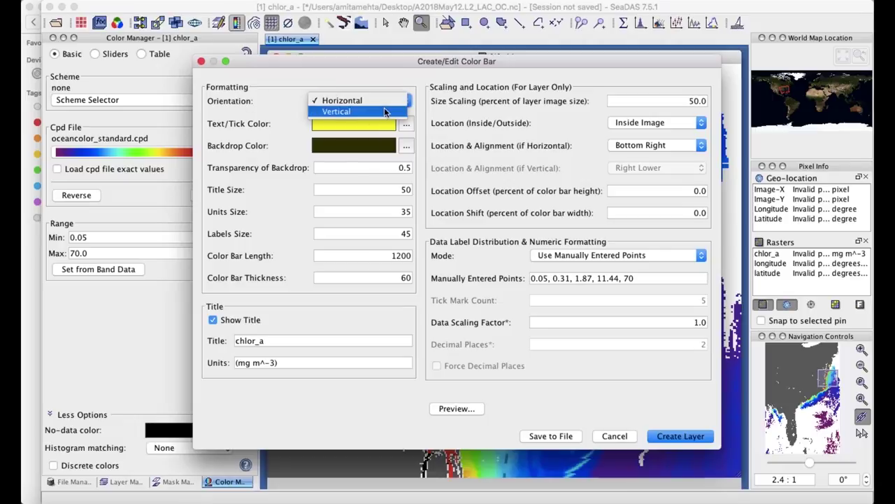
pyautogui.click(385, 112)
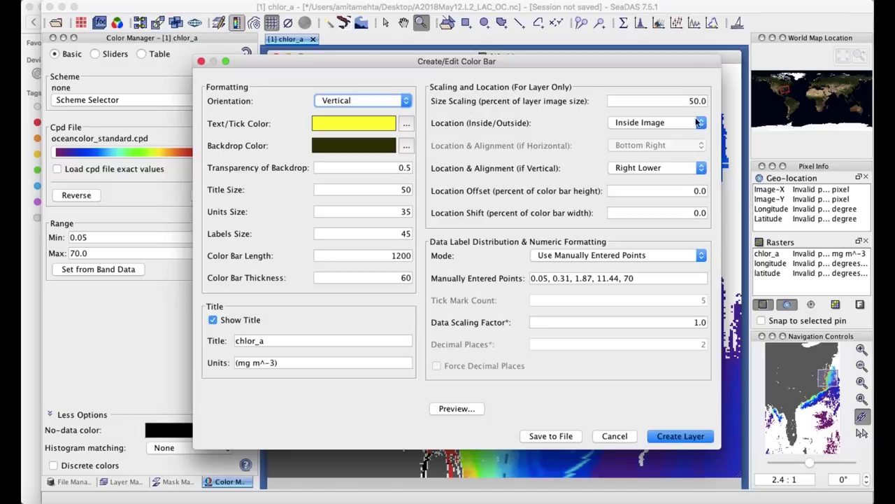
pyautogui.click(700, 121)
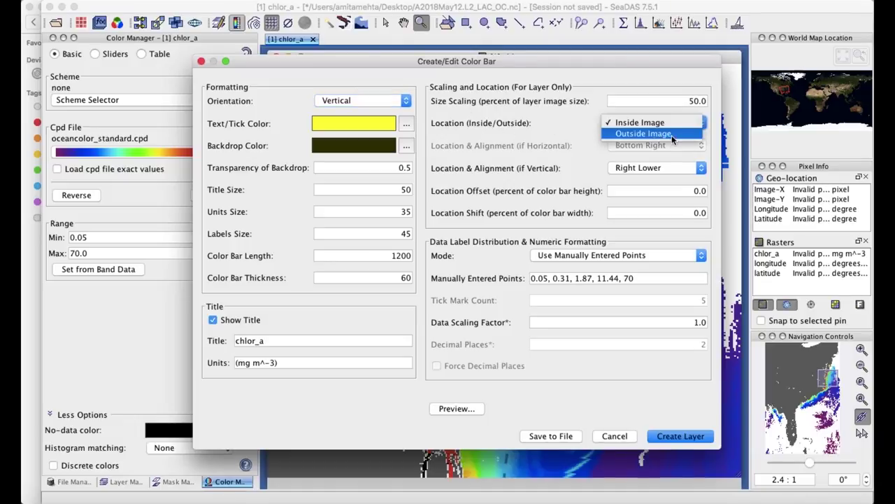
pyautogui.click(702, 170)
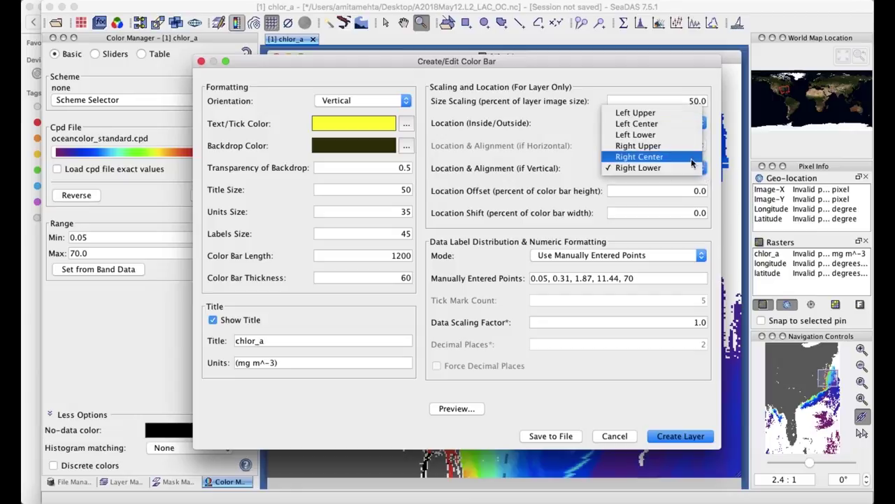
pyautogui.click(669, 124)
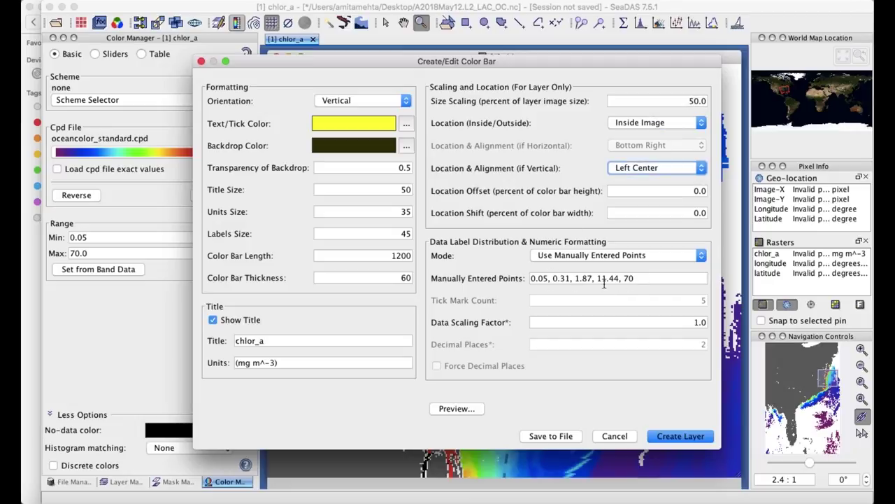
pyautogui.click(675, 436)
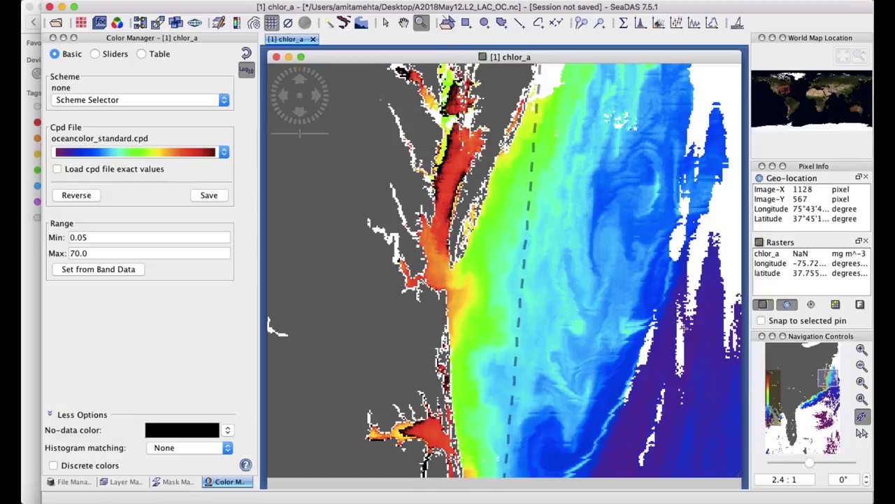
# Zoom out to the whole East Coast and show the palette as a table, removing the colour bar
pyautogui.click(861, 368)
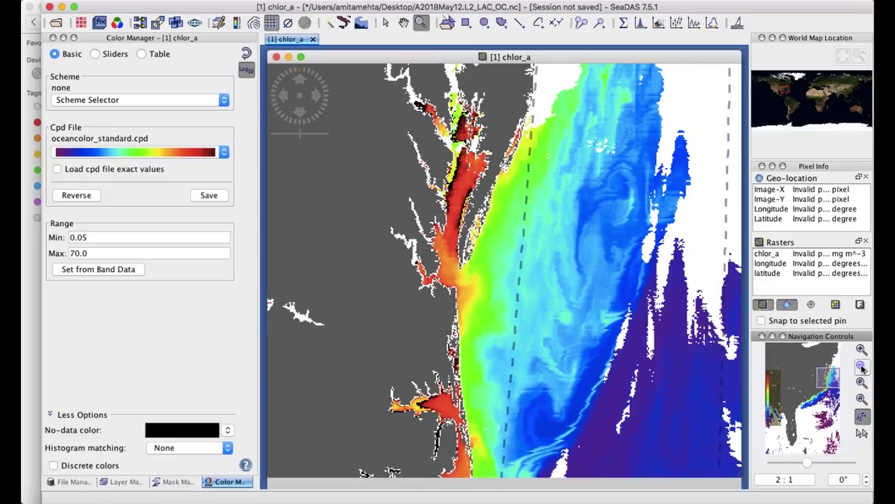
pyautogui.click(862, 367)
pyautogui.click(862, 367)
pyautogui.click(862, 368)
pyautogui.click(862, 367)
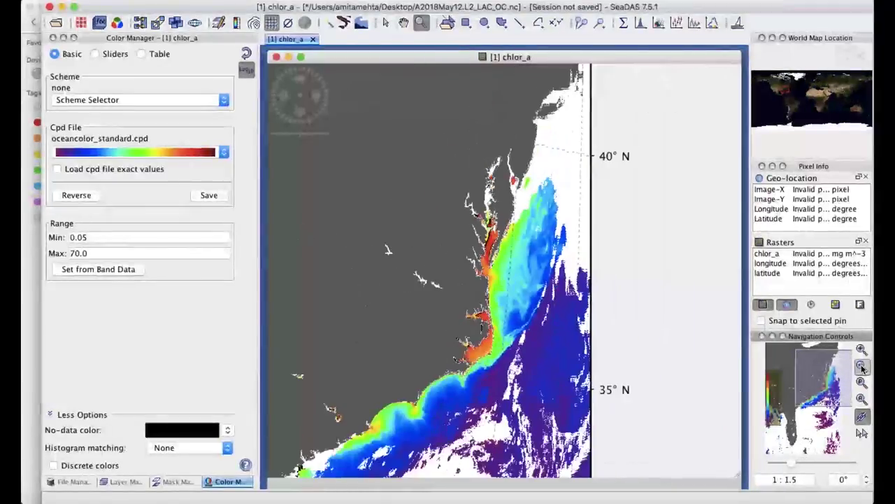
pyautogui.click(862, 367)
pyautogui.click(862, 367)
pyautogui.click(862, 368)
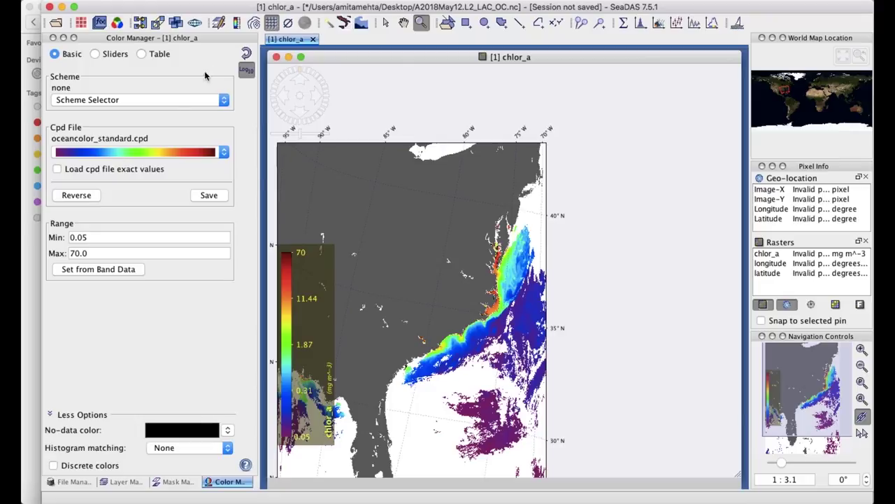
pyautogui.click(144, 55)
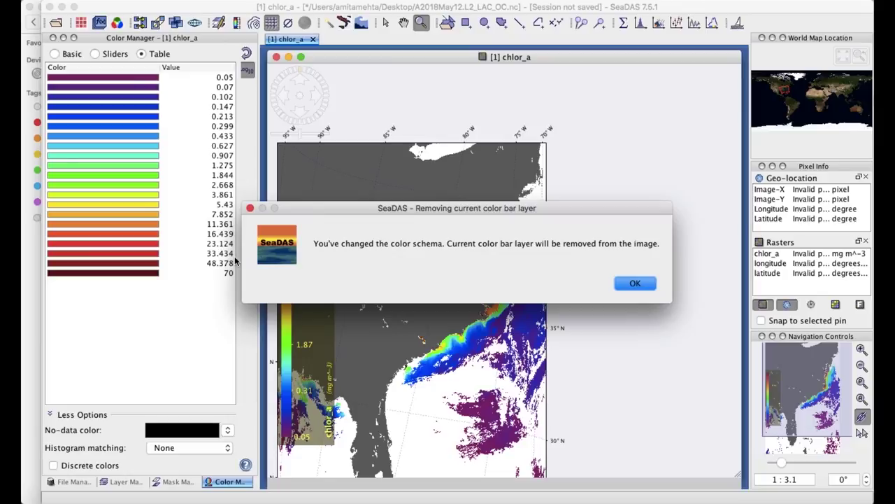
pyautogui.click(651, 284)
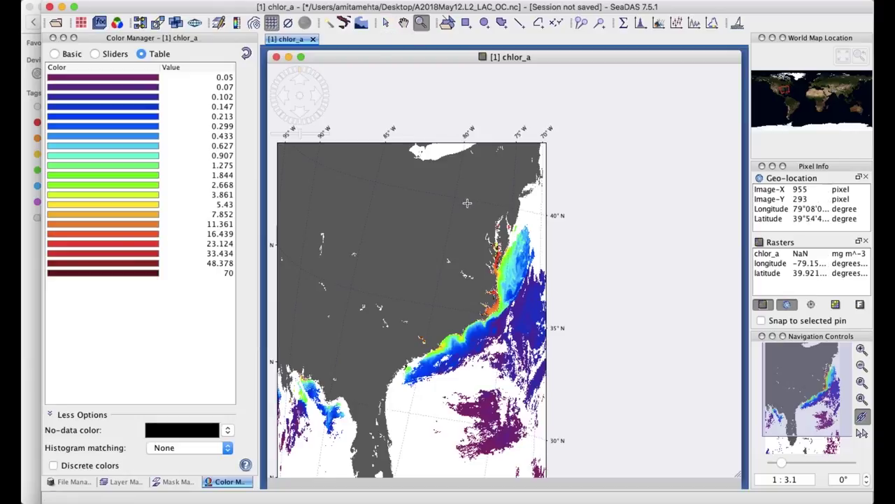
# Zoom in three times on the Chesapeake coast to about 6.6:1, ending on the upper bay
pyautogui.moveTo(464, 200); pyautogui.dragTo(516, 283)
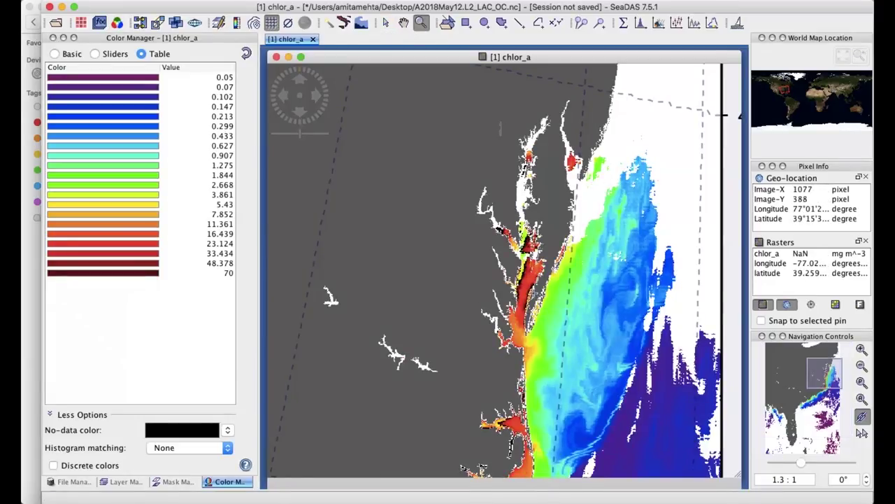
pyautogui.moveTo(498, 120); pyautogui.dragTo(584, 363)
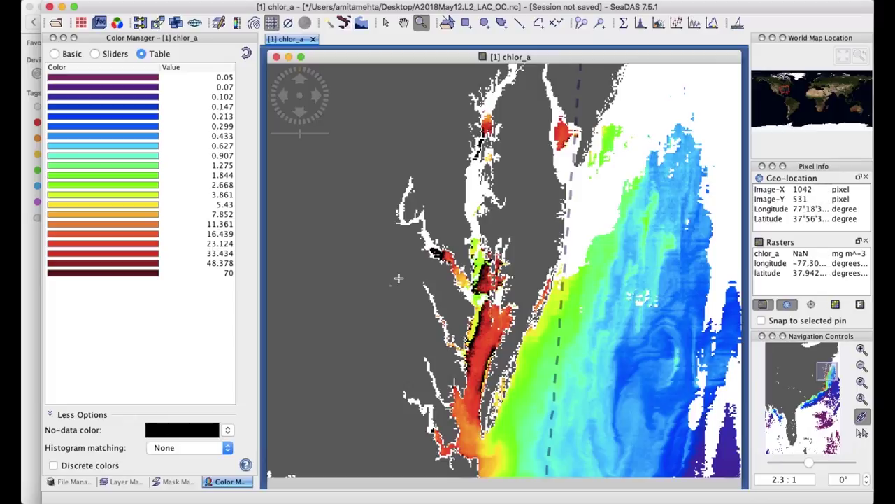
pyautogui.moveTo(406, 218); pyautogui.dragTo(539, 365)
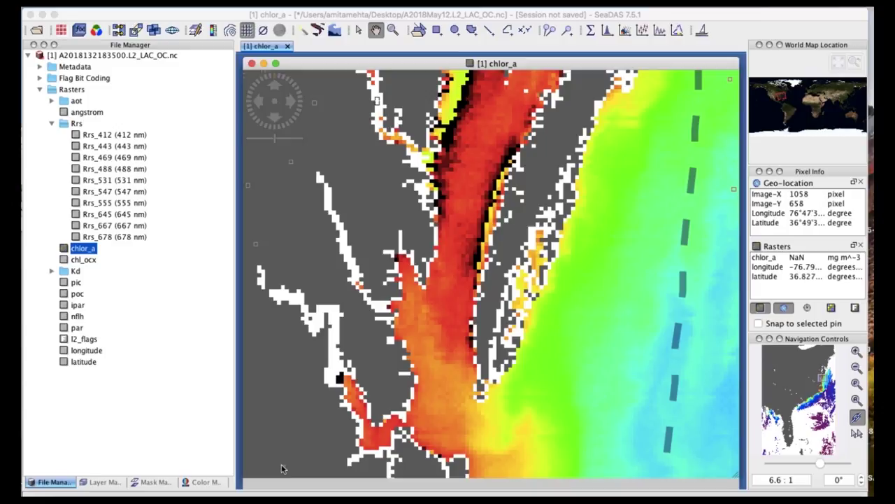
pyautogui.click(178, 98)
pyautogui.click(307, 1)
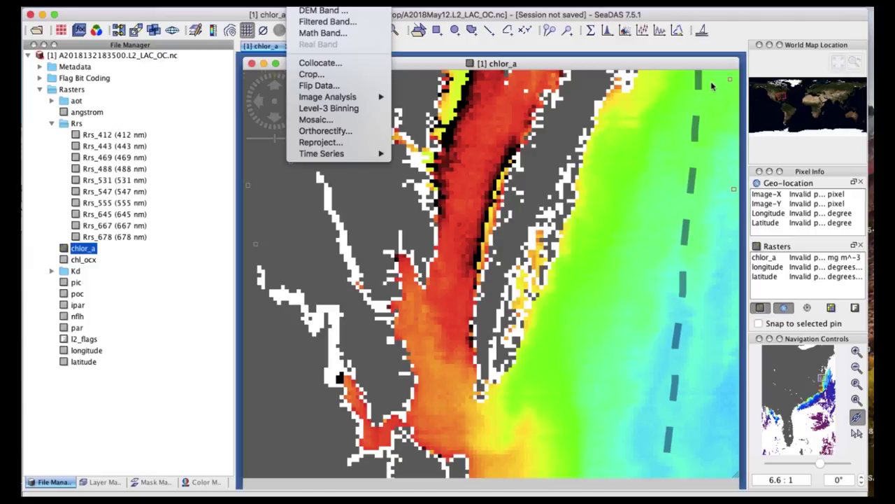
pyautogui.click(208, 182)
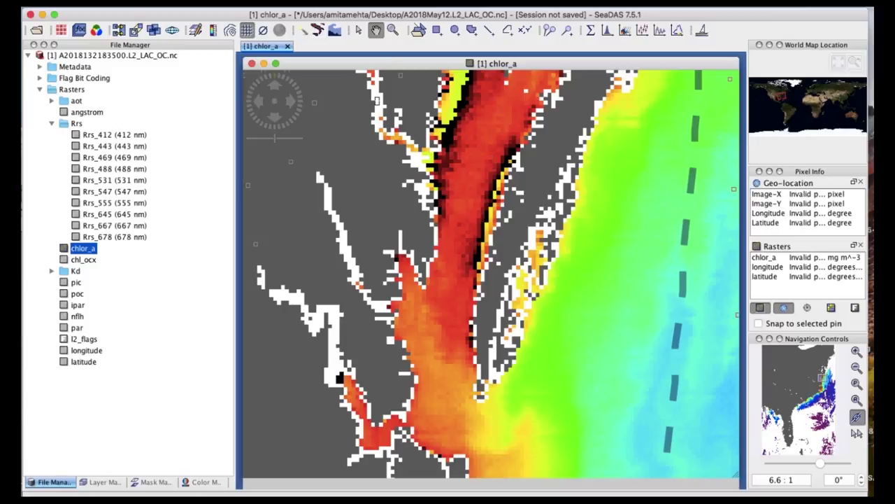
# Open Create Cropped File, review the band list, and switch the crop bounds to geo coordinates
pyautogui.click(302, 2)
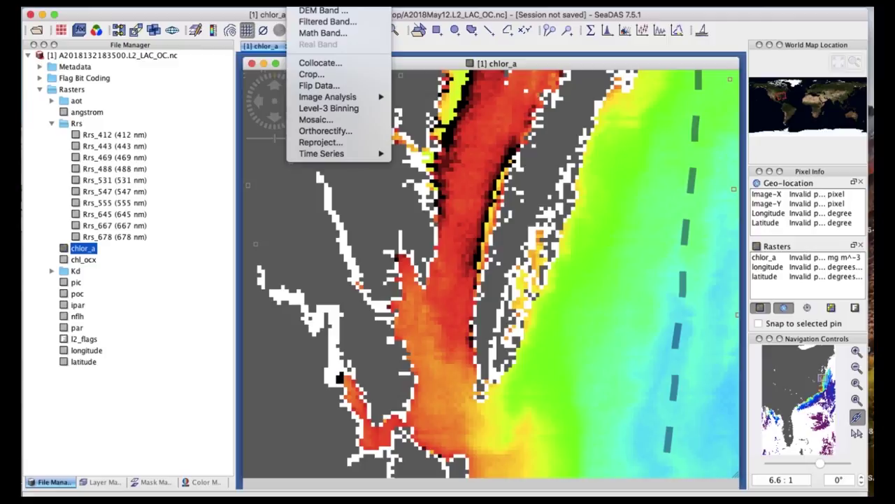
pyautogui.click(312, 75)
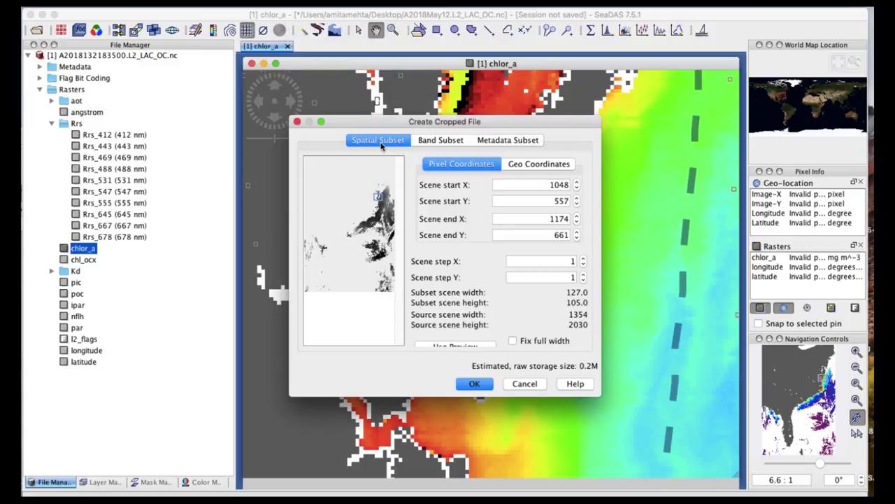
pyautogui.click(431, 142)
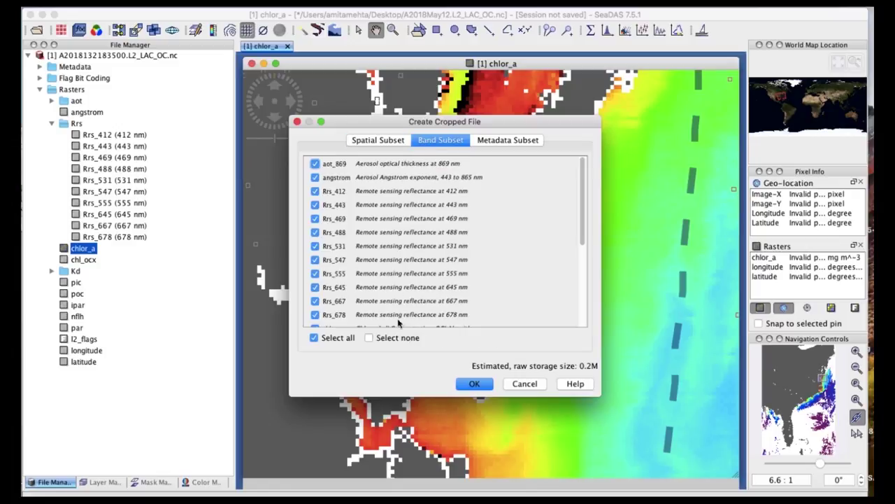
pyautogui.scroll(-3, 382, 260)
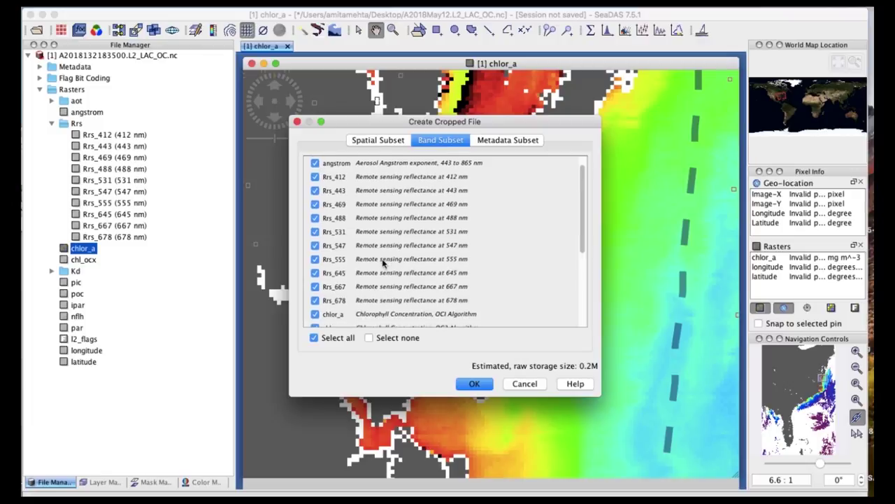
pyautogui.scroll(3, 382, 263)
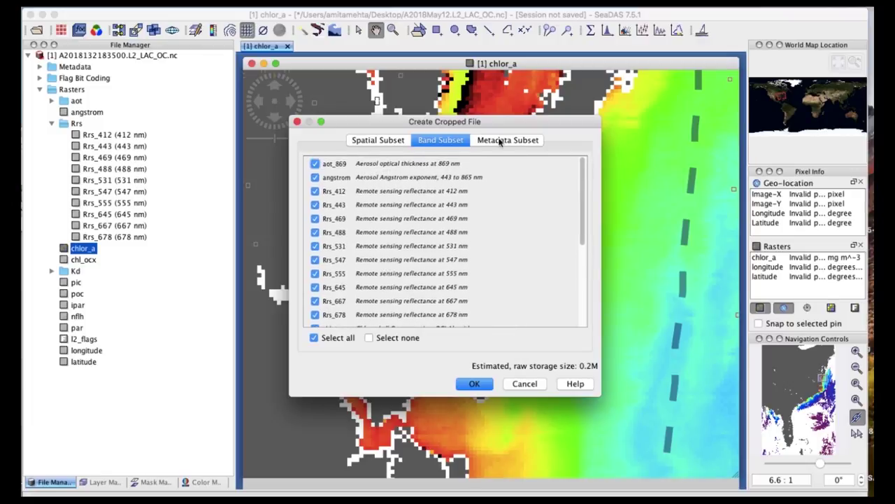
pyautogui.click(394, 141)
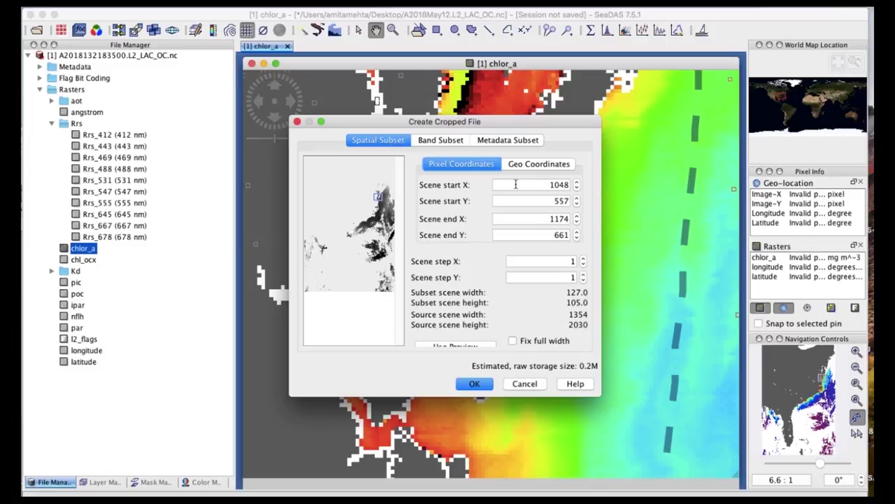
pyautogui.click(534, 165)
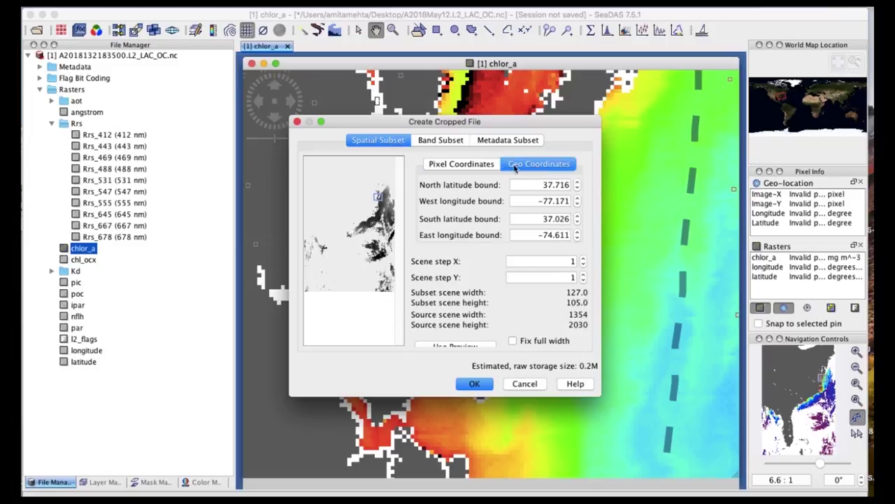
pyautogui.click(482, 165)
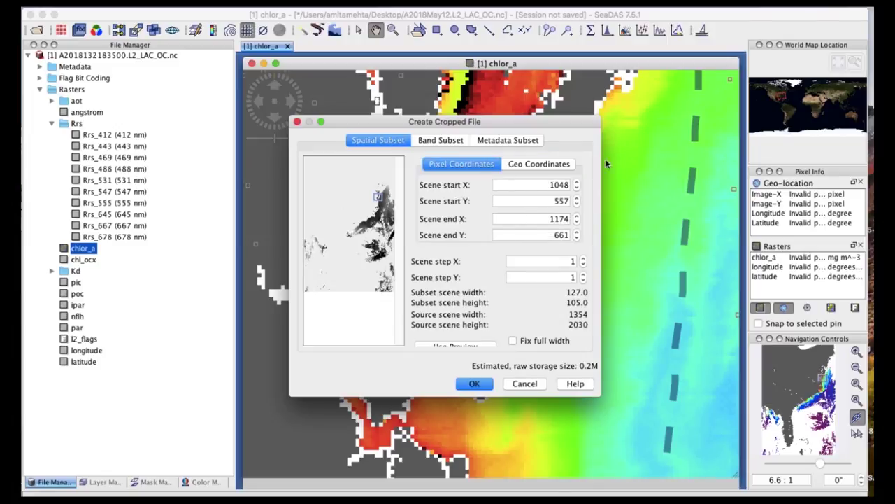
pyautogui.click(553, 166)
# Set the bounds to latitudes 37.516 and 37.326 and west longitude -76.30, then create the subset
pyautogui.click(561, 185)
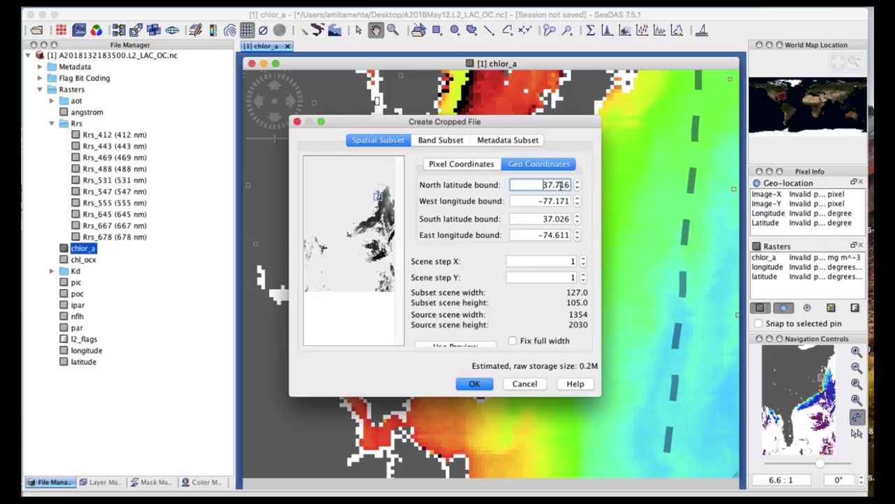
pyautogui.press('BackSpace')
pyautogui.write('5')
pyautogui.click(559, 219)
pyautogui.press('BackSpace')
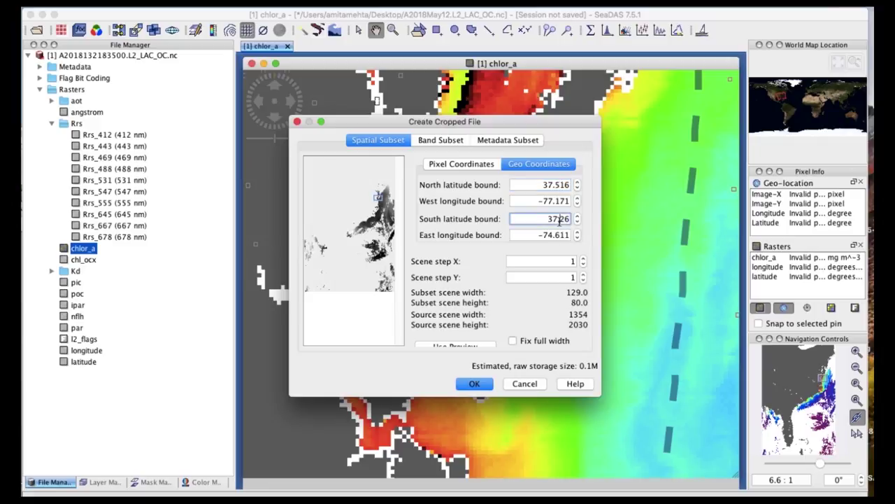
pyautogui.write('4')
pyautogui.press('BackSpace')
pyautogui.write('3')
pyautogui.moveTo(538, 201); pyautogui.dragTo(571, 201)
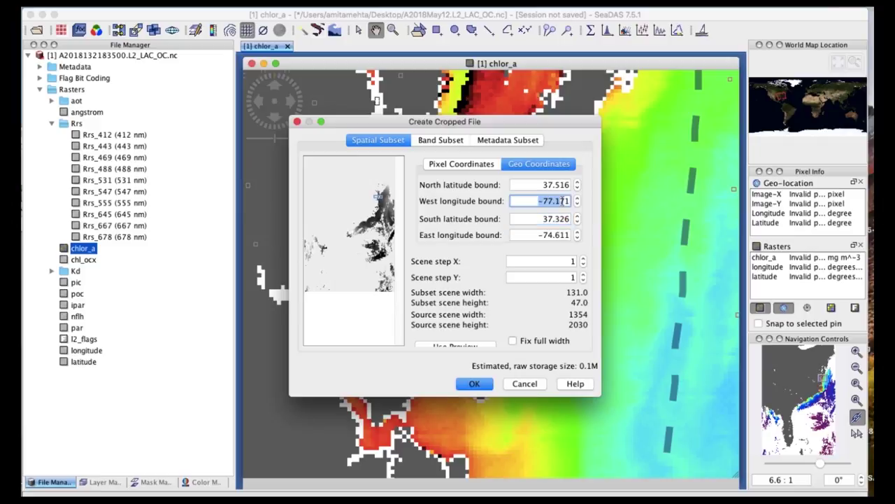
pyautogui.write('-76.3')
pyautogui.moveTo(539, 235); pyautogui.dragTo(572, 236)
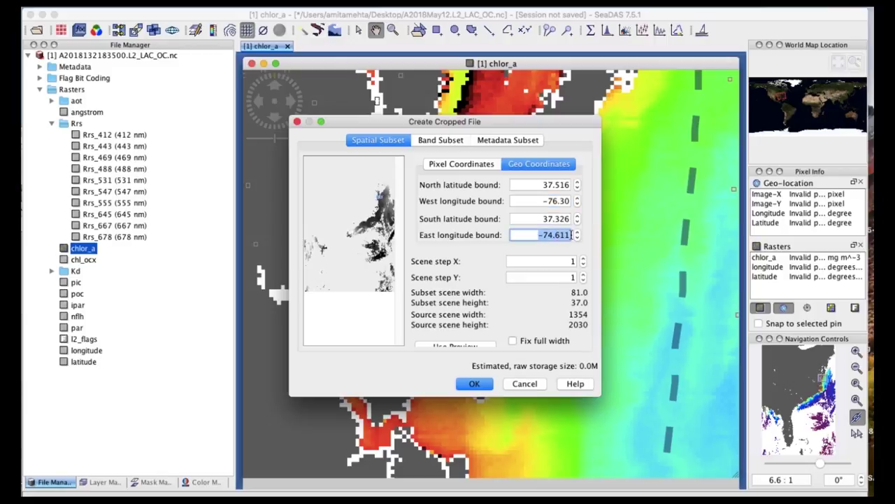
pyautogui.write('-76')
pyautogui.click(475, 384)
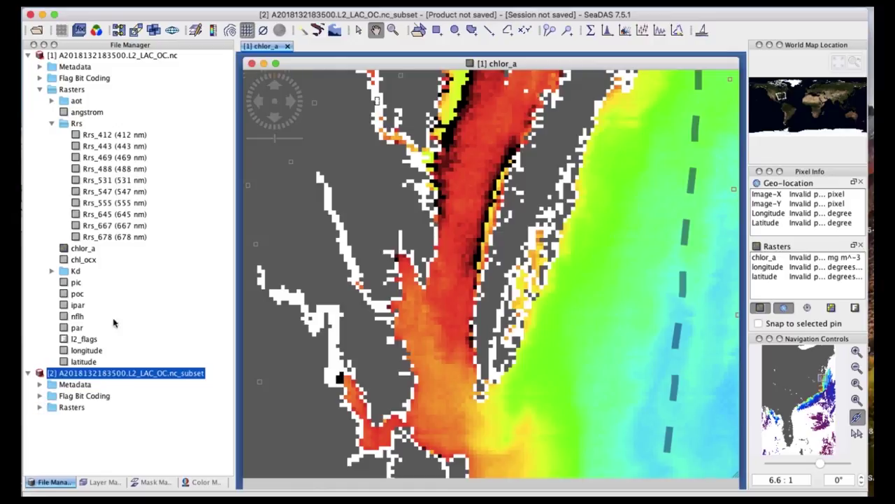
# Close the full-scene chlor_a view and display the subset product [2]'s chlor_a band
pyautogui.click(287, 46)
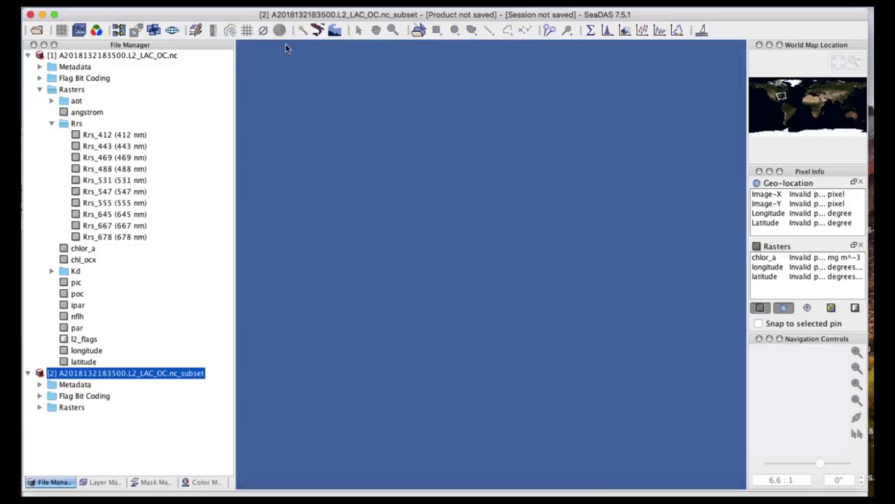
pyautogui.click(40, 408)
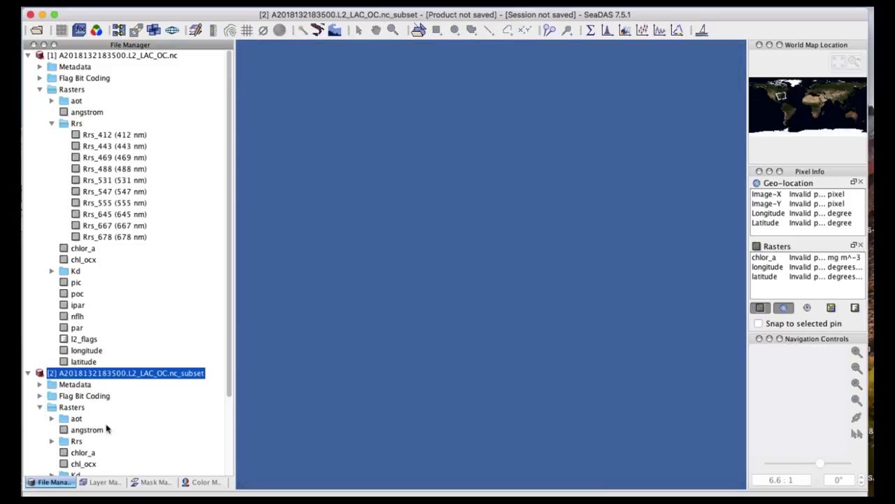
pyautogui.scroll(-5, 106, 429)
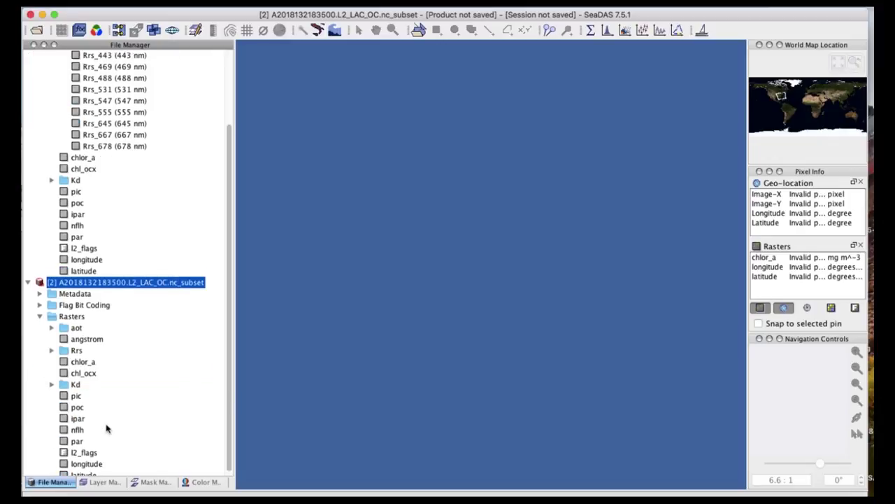
pyautogui.doubleClick(87, 358)
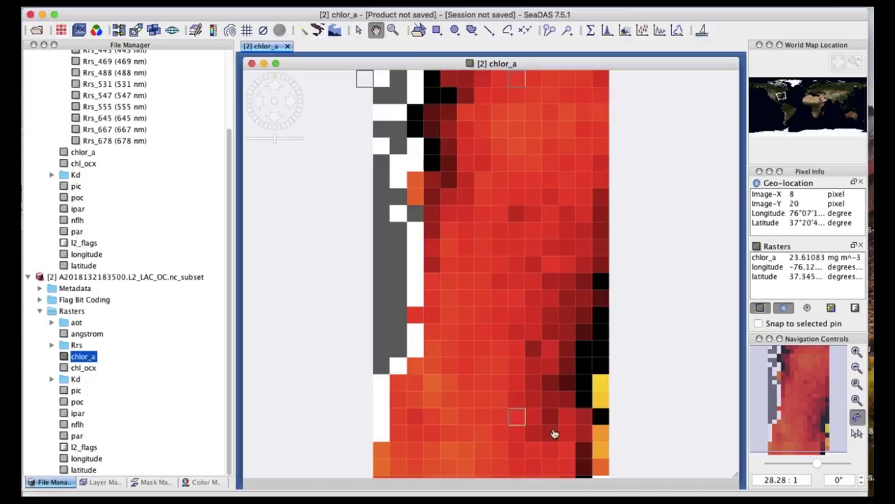
pyautogui.click(591, 32)
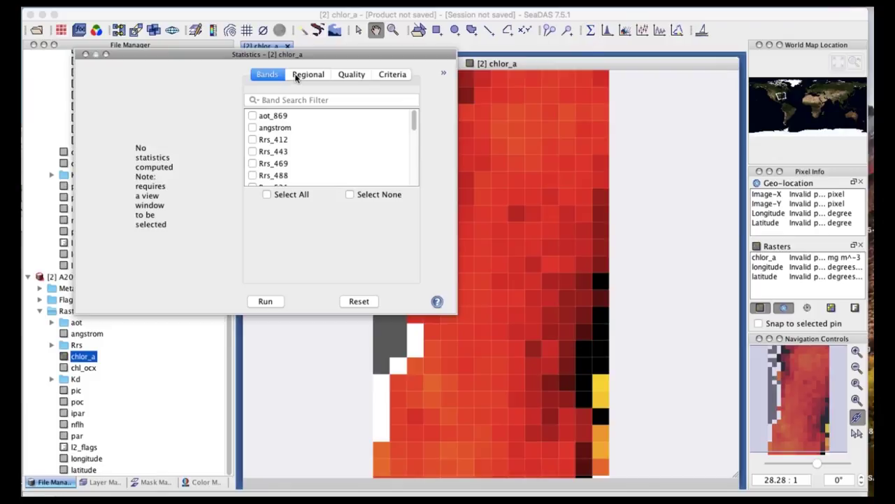
pyautogui.scroll(-5, 308, 177)
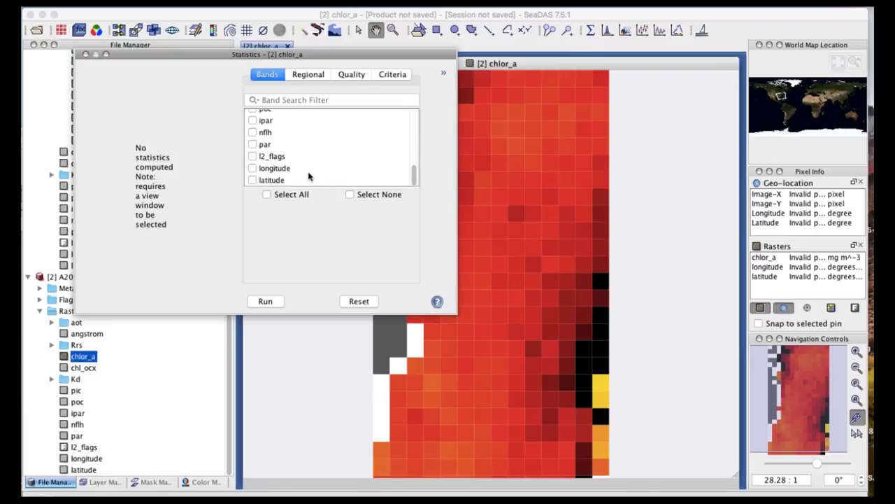
pyautogui.scroll(3, 308, 177)
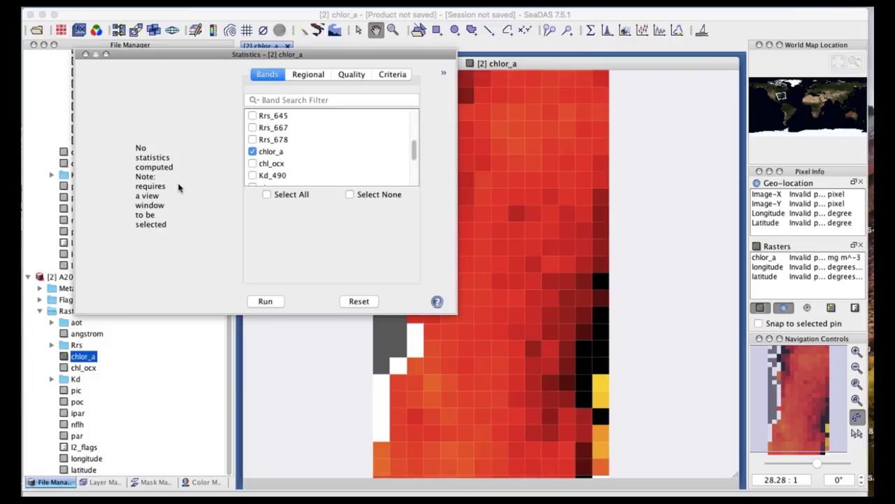
pyautogui.click(314, 83)
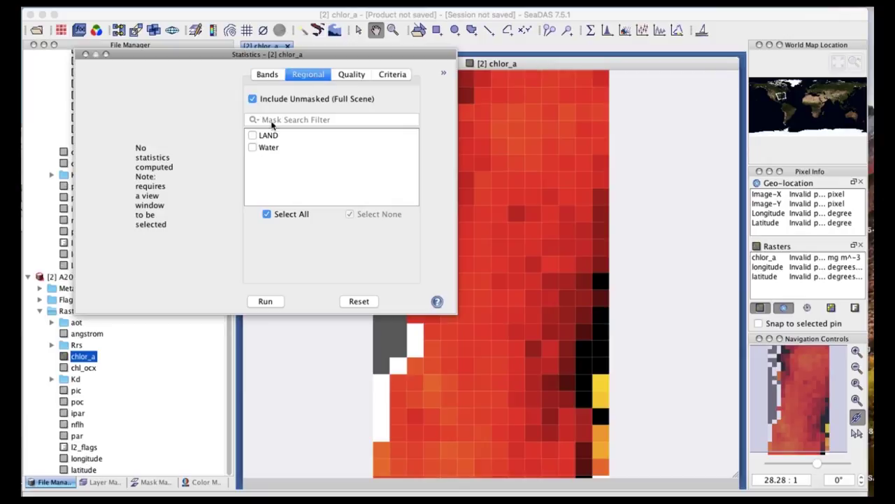
pyautogui.click(252, 148)
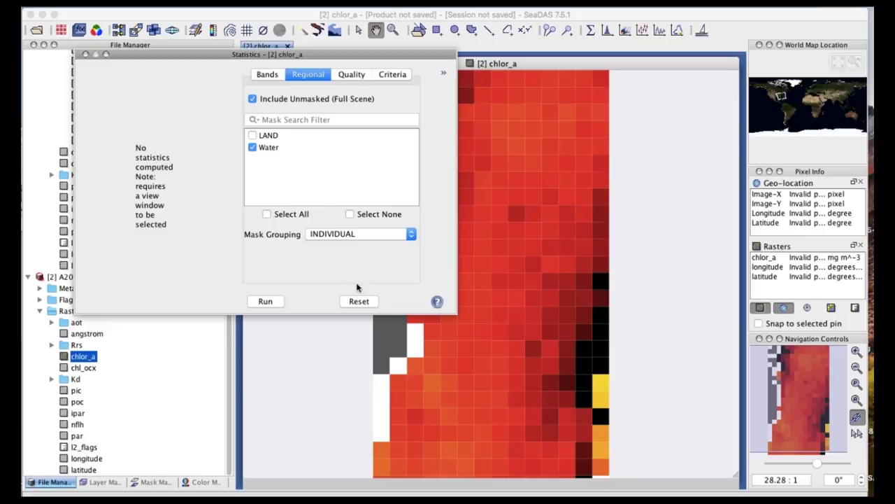
pyautogui.click(264, 301)
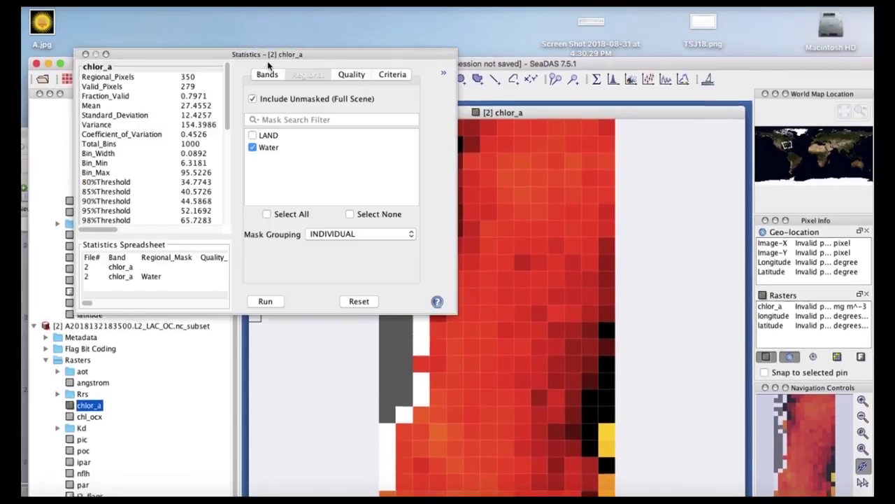
pyautogui.moveTo(266, 31); pyautogui.dragTo(253, 12)
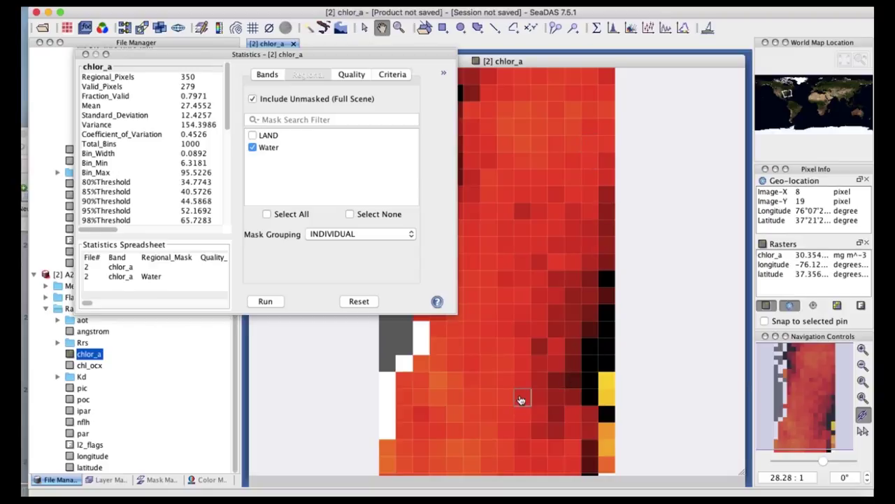
pyautogui.click(86, 54)
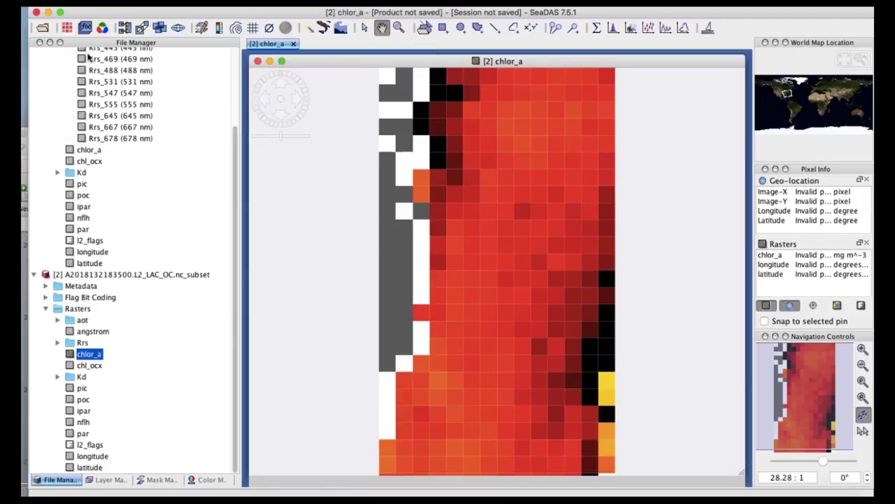
pyautogui.click(613, 29)
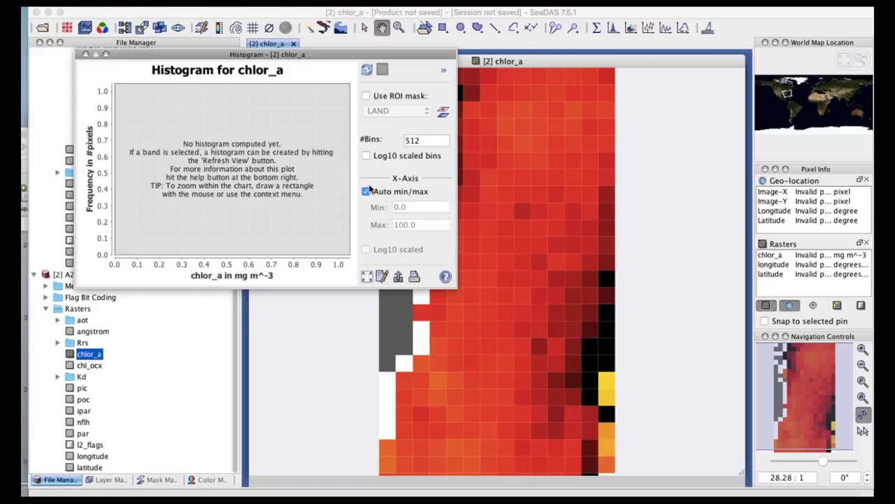
pyautogui.click(365, 71)
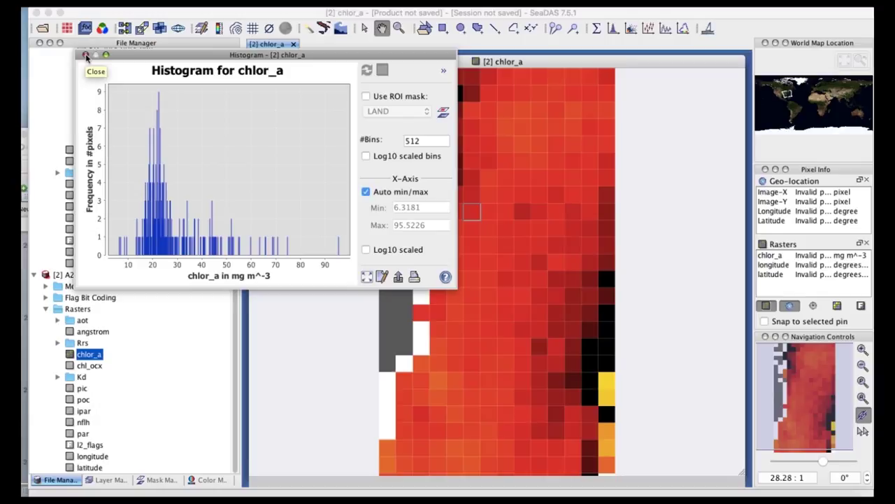
pyautogui.click(86, 56)
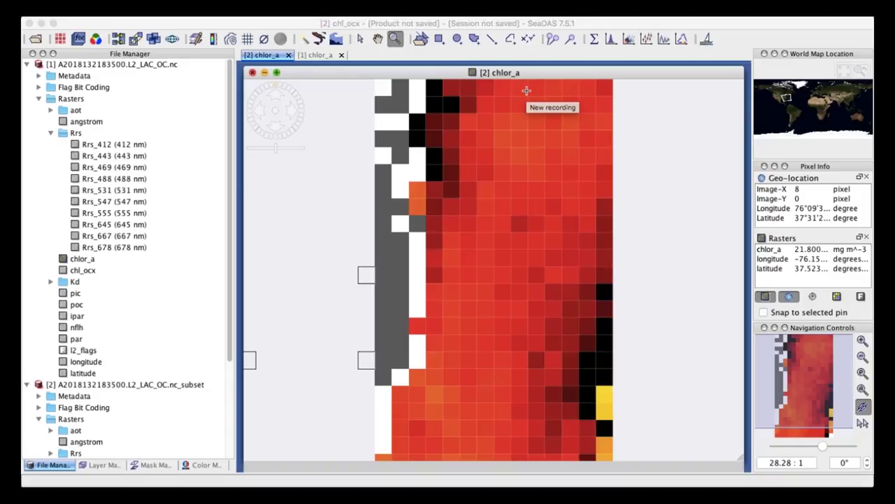
# Place a pin on the subset image, drag it lower-left, then return to the [1] chlor_a view
pyautogui.click(361, 144)
pyautogui.moveTo(361, 143); pyautogui.dragTo(259, 178)
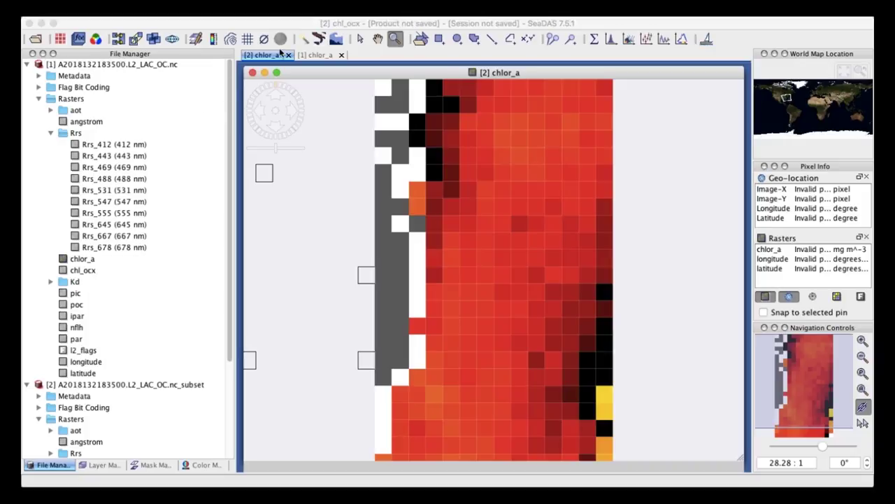
pyautogui.click(319, 54)
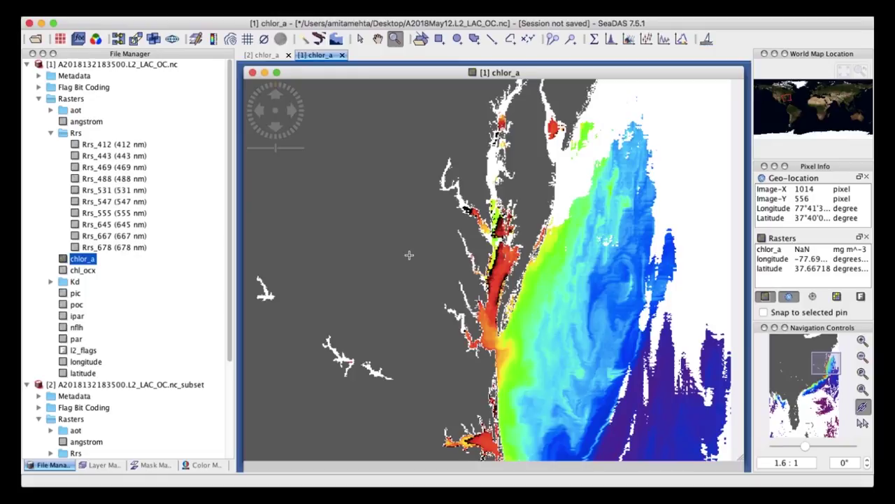
# Start a new Math Band on product [1] named Band_Ratio and bring up its Expression Editor
pyautogui.click(301, 8)
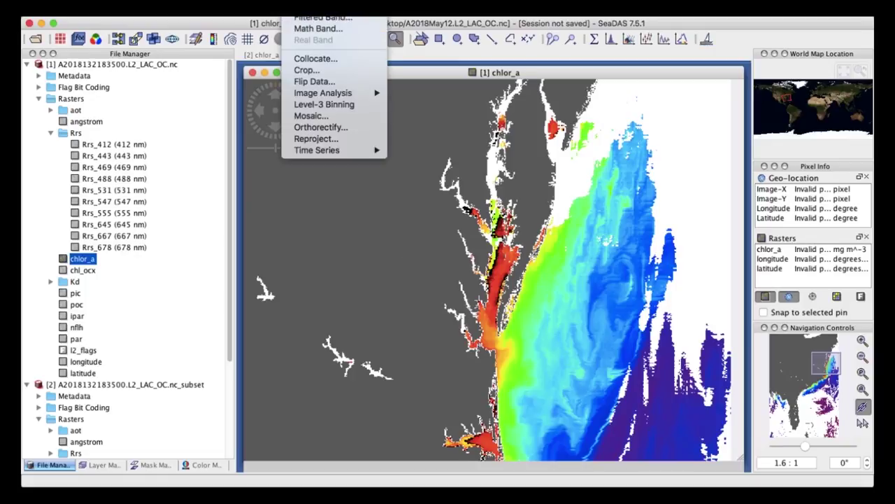
pyautogui.click(301, 28)
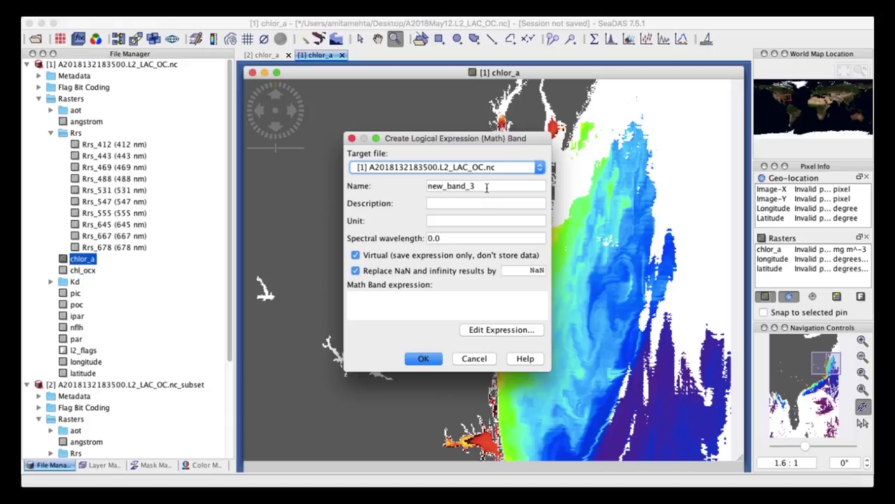
pyautogui.moveTo(490, 185); pyautogui.dragTo(423, 186)
pyautogui.write('Band_Ra')
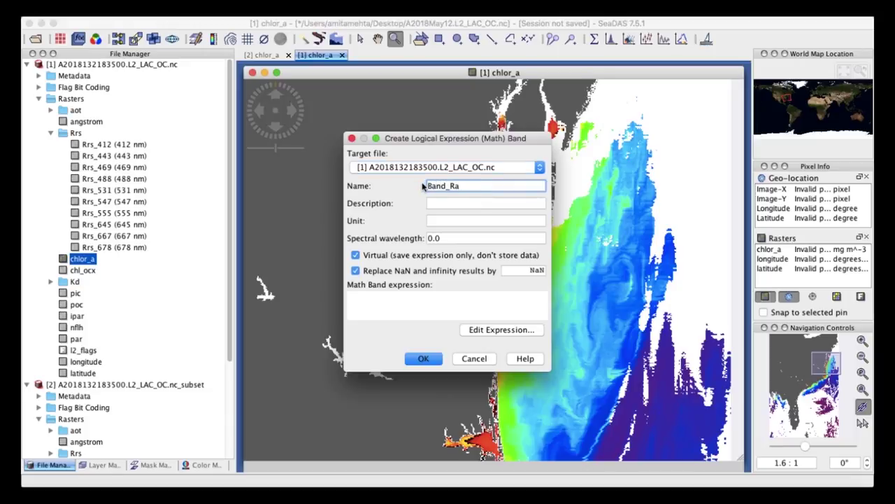
pyautogui.write('tio')
pyautogui.click(481, 332)
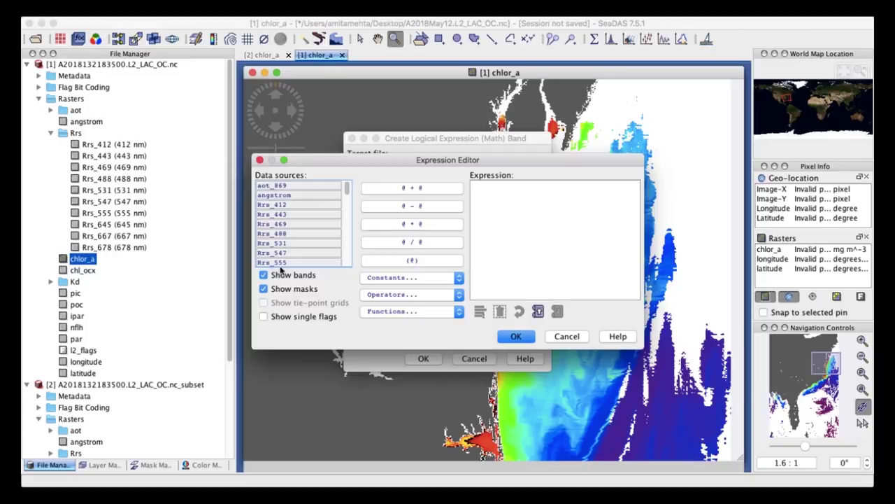
# Browse the constants, operators and functions lists, then insert log10 into the expression
pyautogui.click(390, 278)
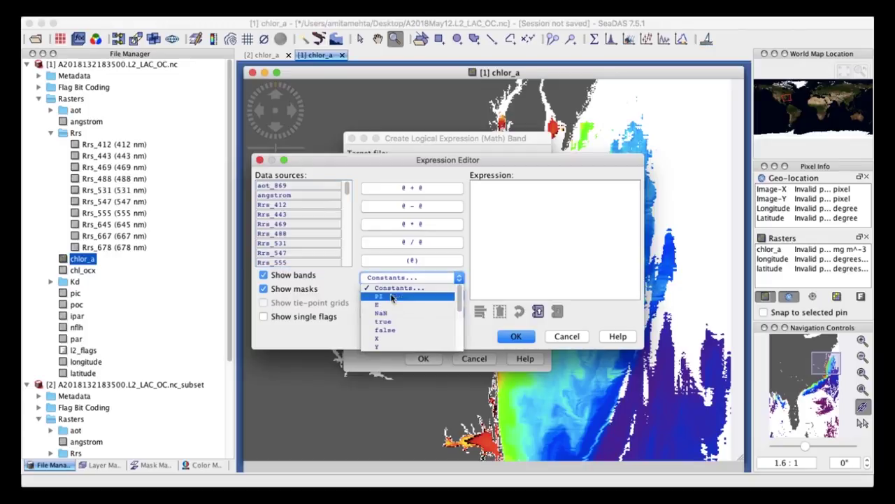
pyautogui.click(393, 287)
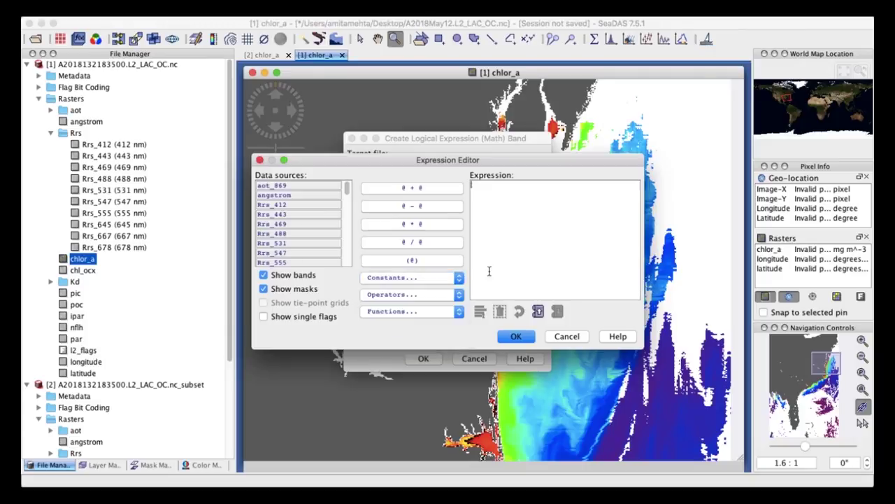
pyautogui.click(393, 296)
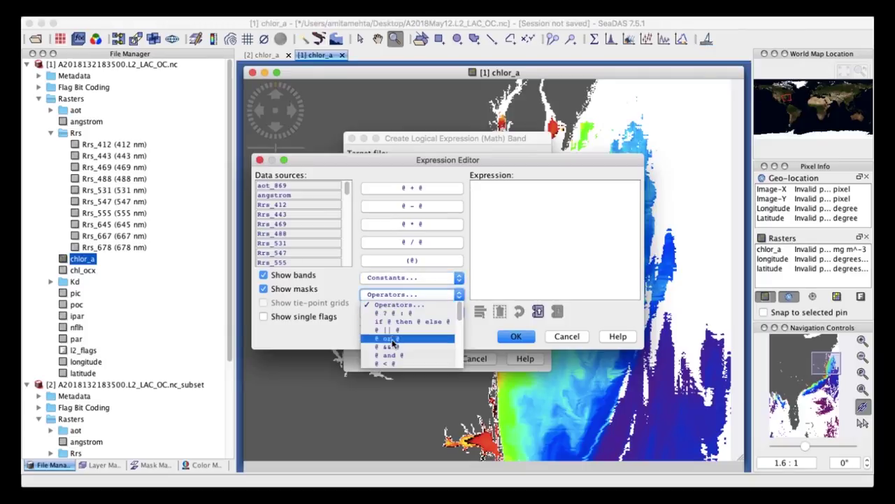
pyautogui.click(505, 288)
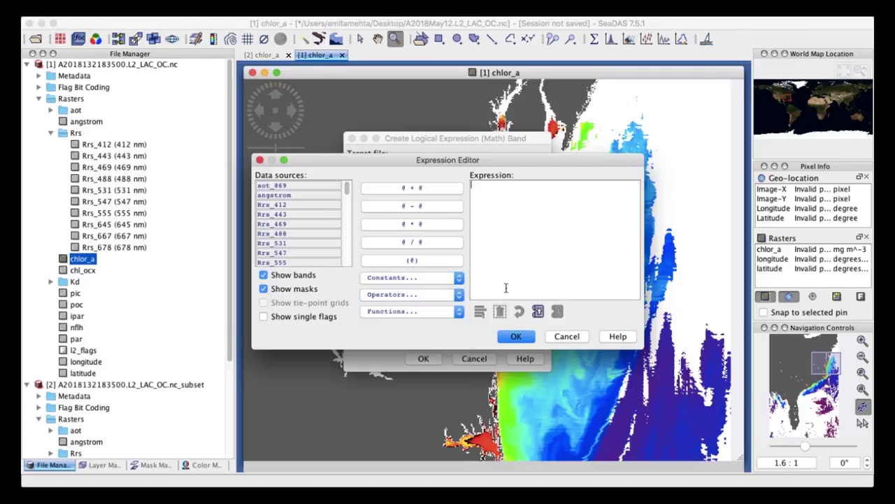
pyautogui.click(459, 313)
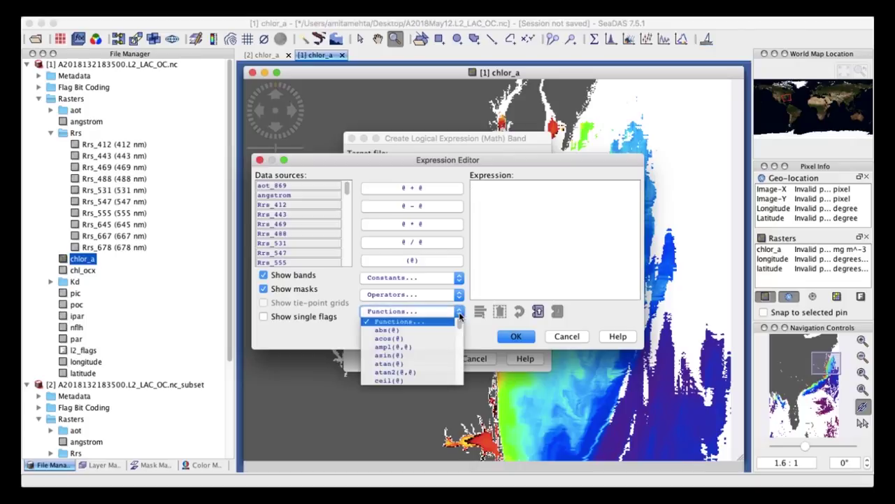
pyautogui.scroll(-6, 421, 353)
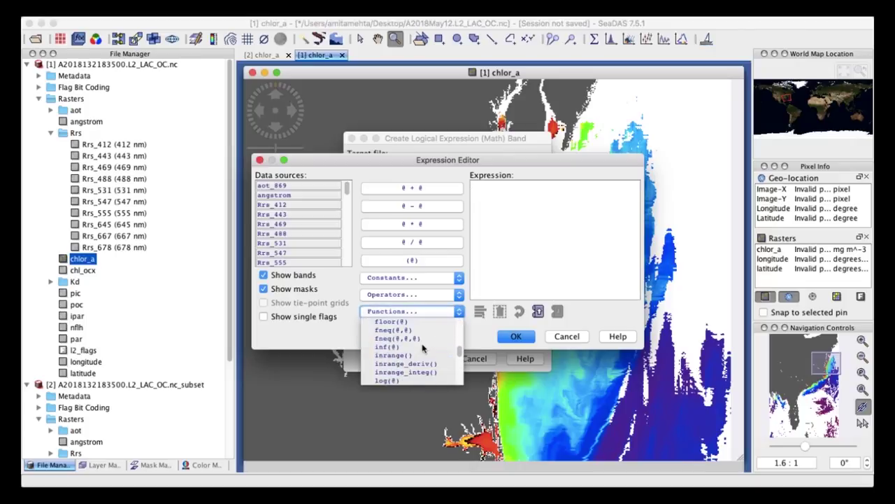
pyautogui.scroll(2, 422, 347)
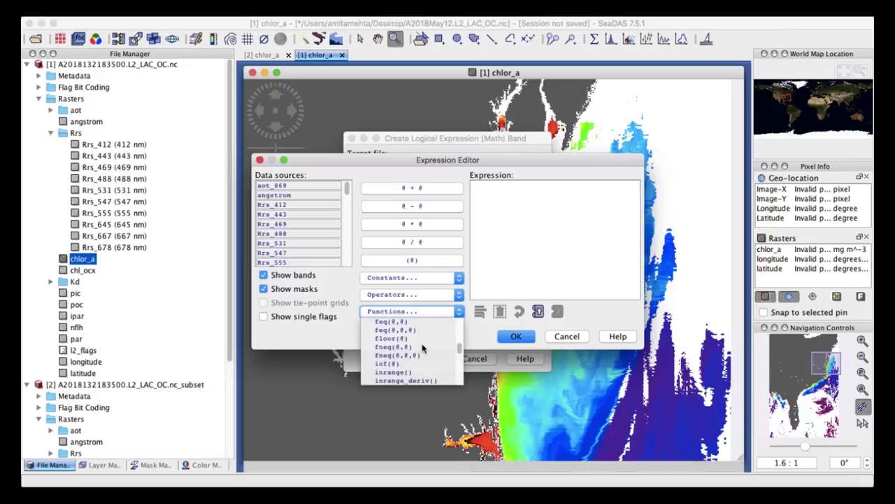
pyautogui.scroll(-4, 423, 347)
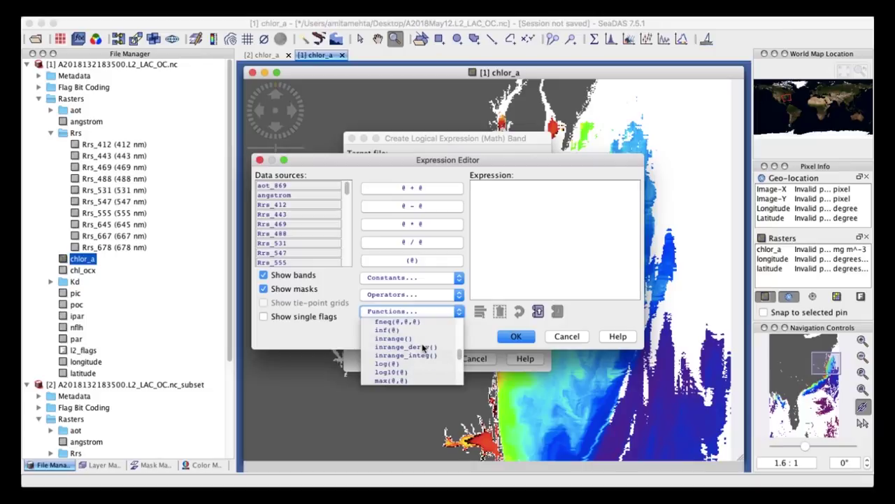
pyautogui.click(396, 372)
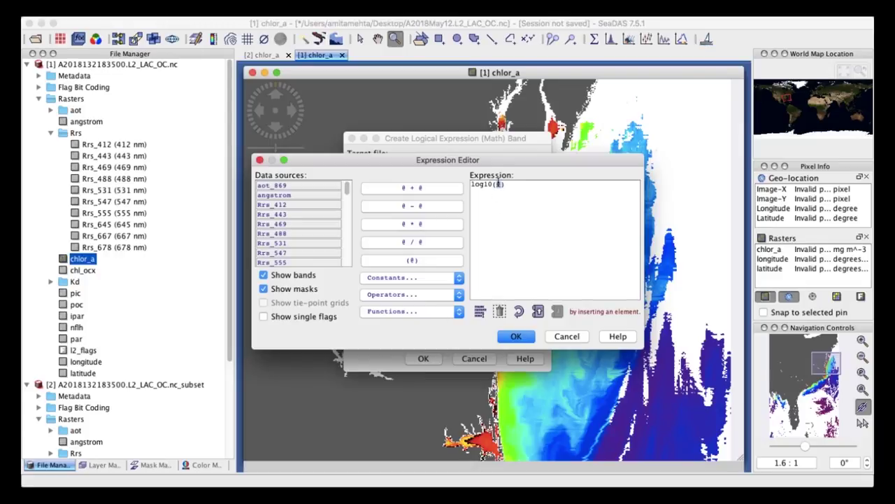
# Complete the expression as log10(Rrs_443 / Rrs_555) and create the Band_Ratio band
pyautogui.click(411, 243)
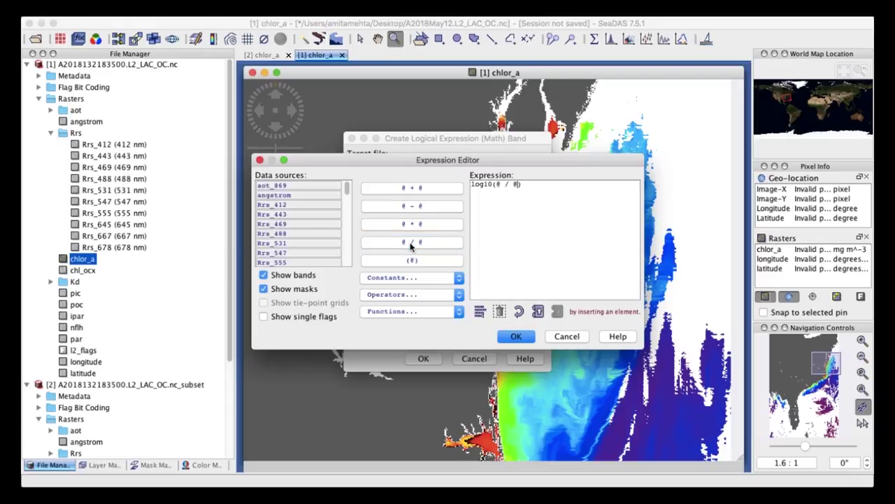
pyautogui.doubleClick(499, 184)
pyautogui.click(284, 215)
pyautogui.doubleClick(541, 184)
pyautogui.click(287, 262)
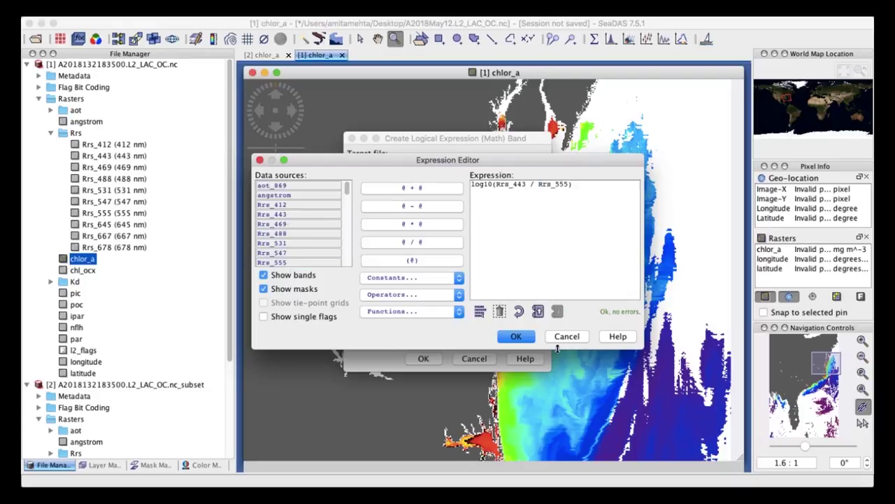
pyautogui.click(518, 339)
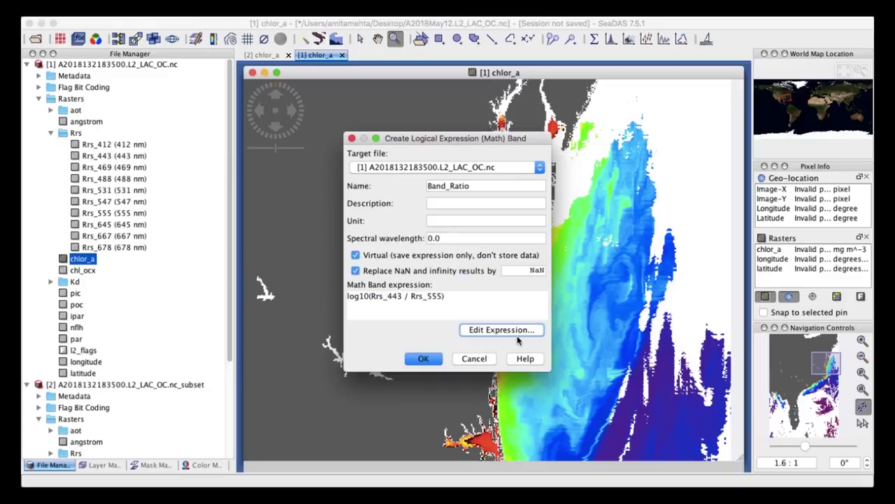
pyautogui.click(426, 360)
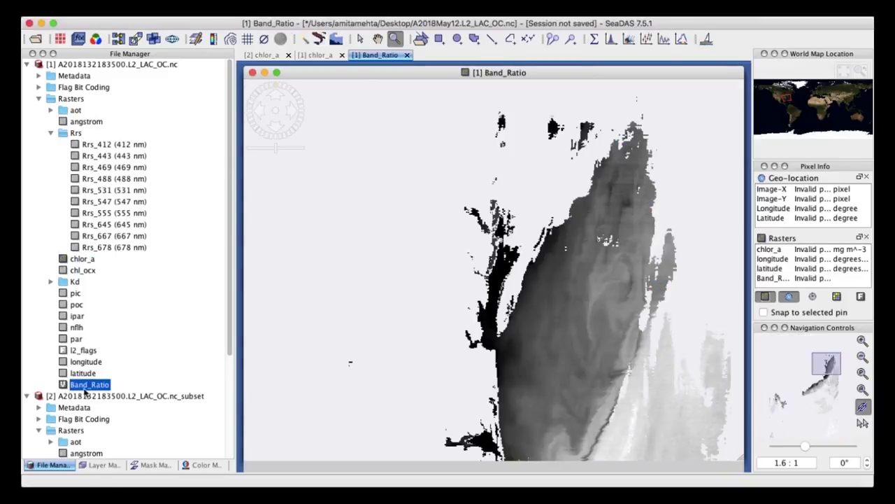
# Overlay the LAND mask on the Band_Ratio image
pyautogui.moveTo(89, 390)
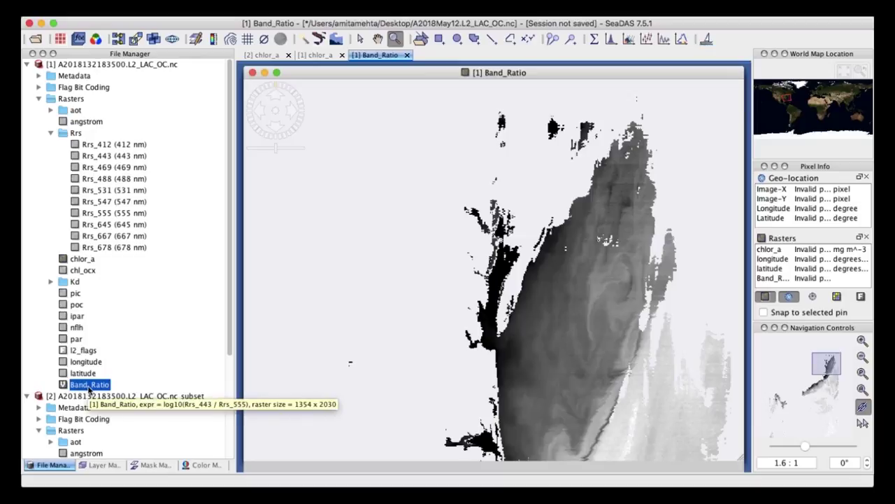
pyautogui.click(154, 464)
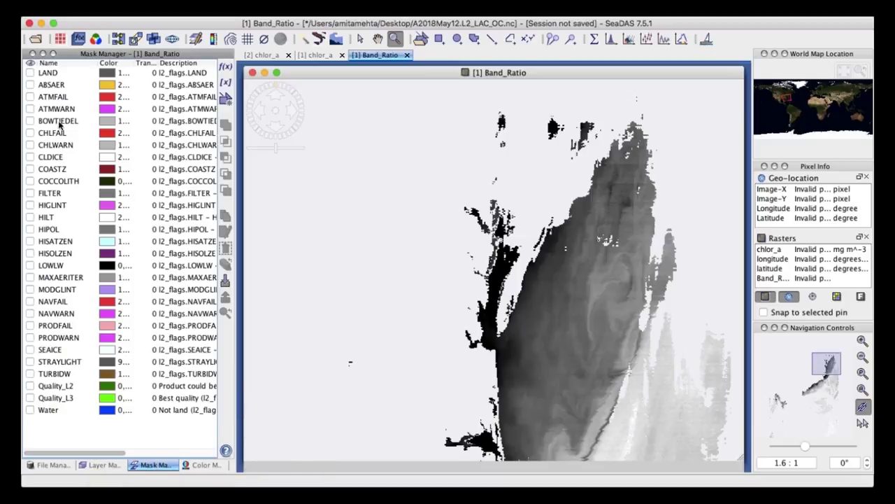
pyautogui.click(30, 74)
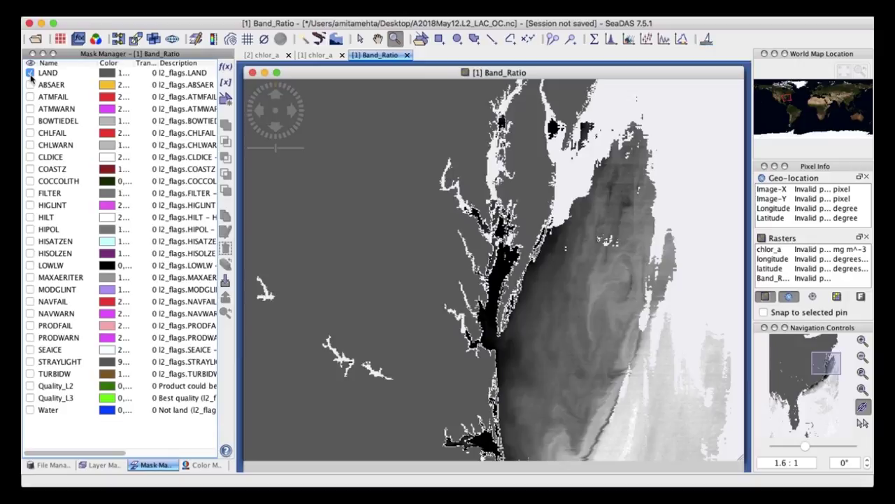
# Apply the oceancolor_standard.cpd palette and turn on live pixel value readout
pyautogui.click(200, 466)
pyautogui.click(198, 165)
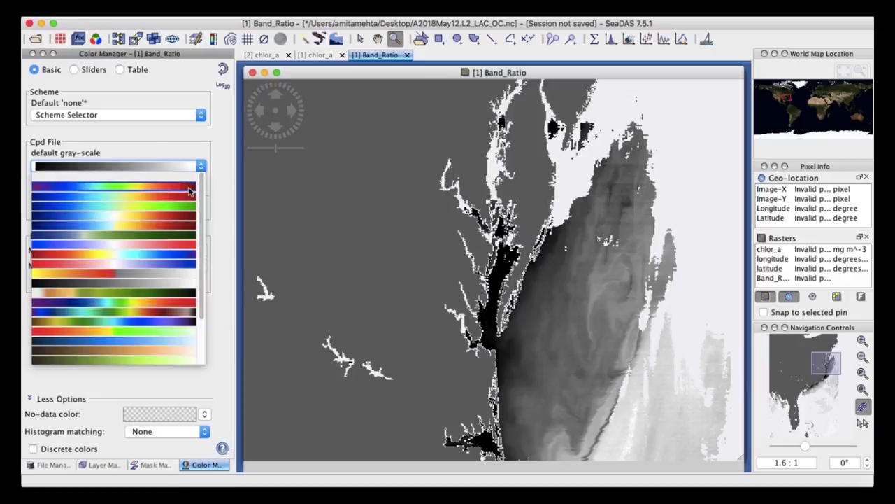
pyautogui.click(190, 191)
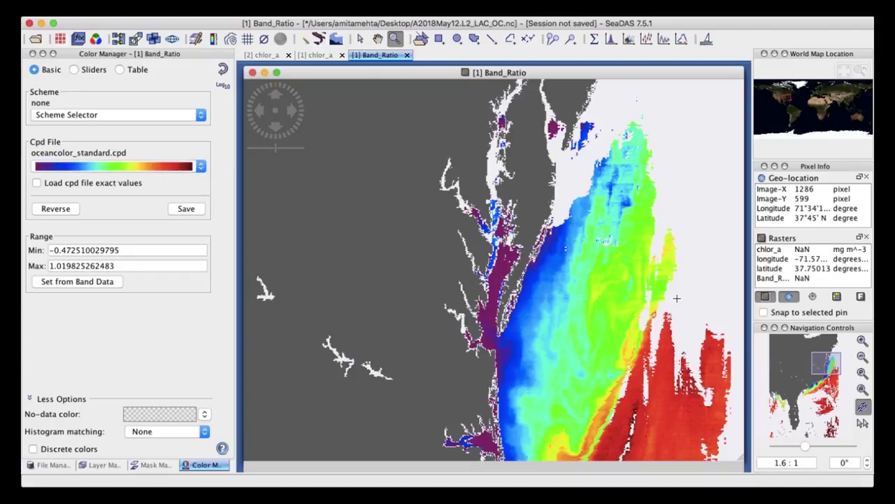
pyautogui.click(765, 296)
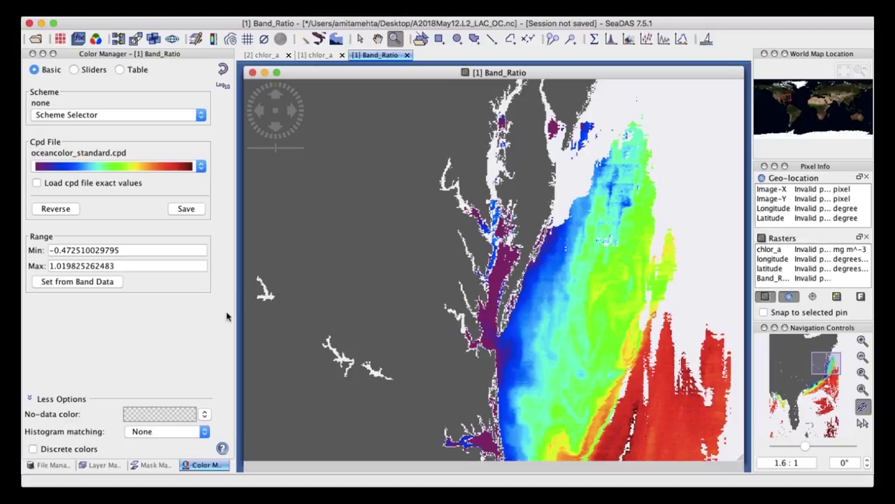
pyautogui.click(51, 466)
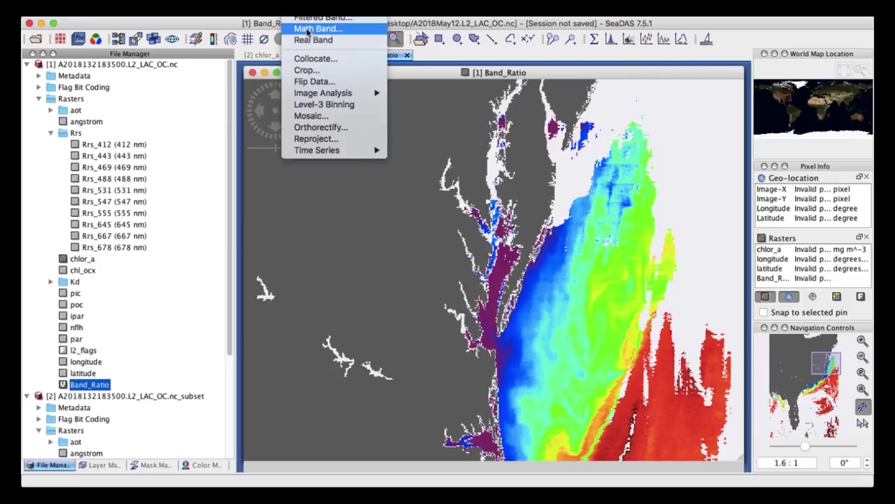
# Compare the chlor_a and Band_Ratio images, then show the SeaDAS-Processing menu
pyautogui.click(217, 24)
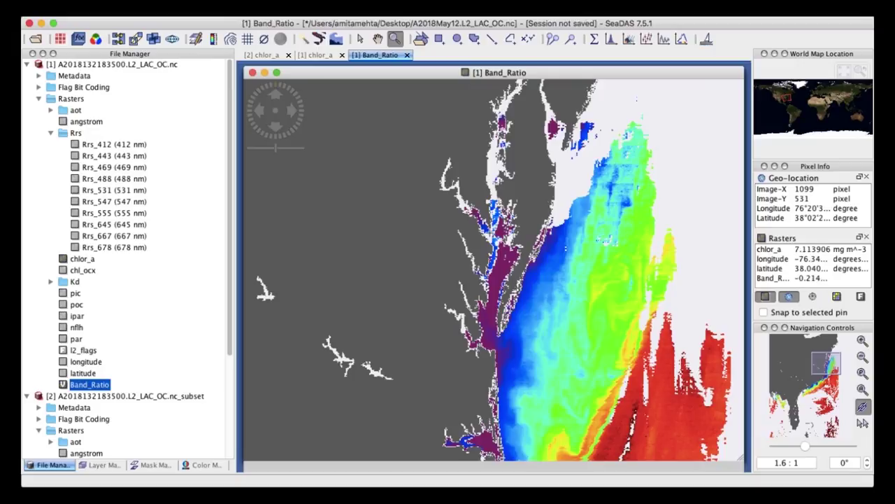
pyautogui.click(318, 56)
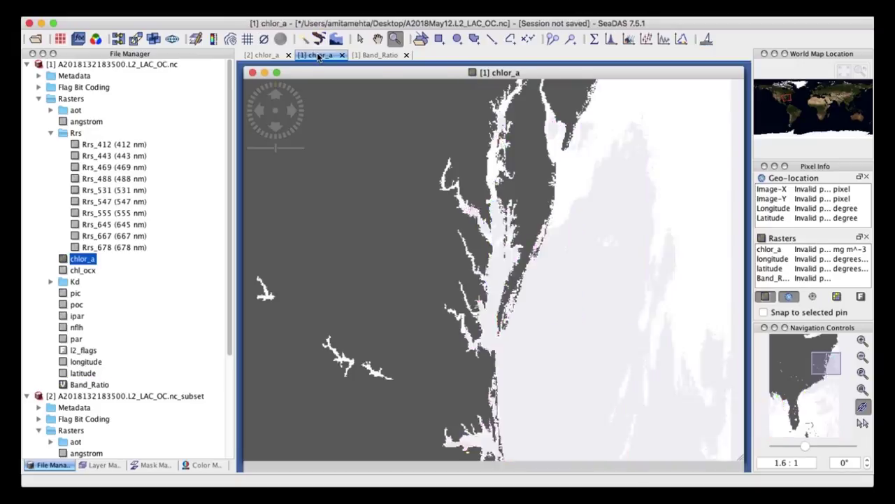
pyautogui.click(374, 55)
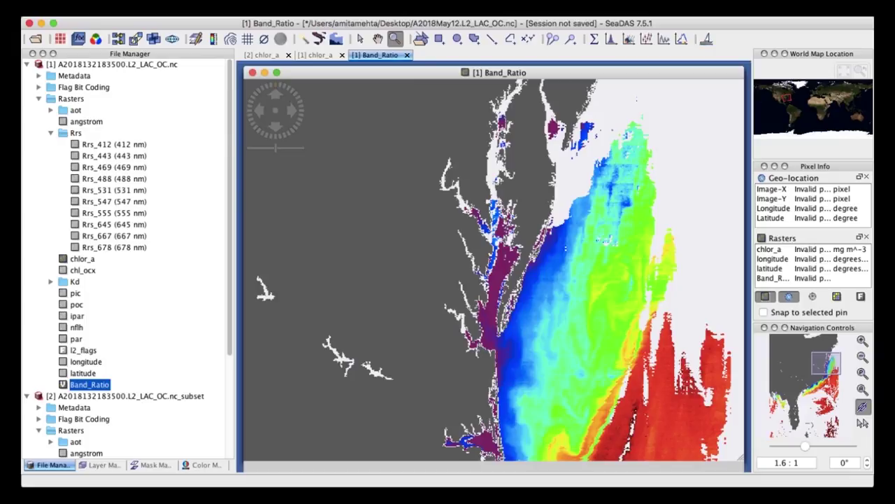
pyautogui.click(353, 7)
pyautogui.click(354, 7)
pyautogui.click(353, 7)
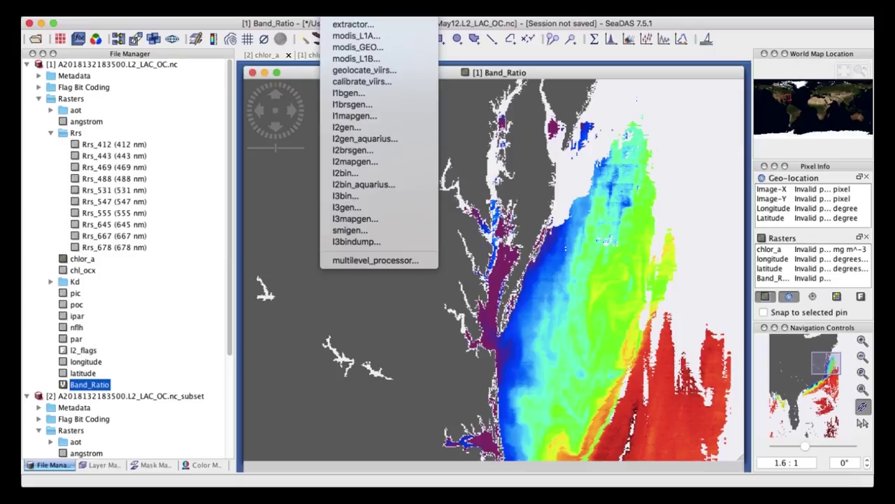
# Dismiss the SeaDAS-Processing processor list with Escape
pyautogui.press('Escape')
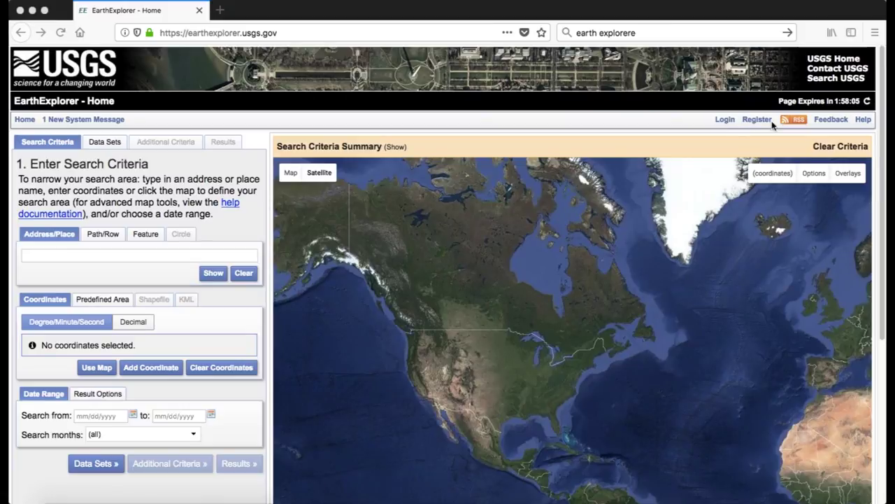
# Sign in to EarthExplorer with the USGS account username and password
pyautogui.click(732, 119)
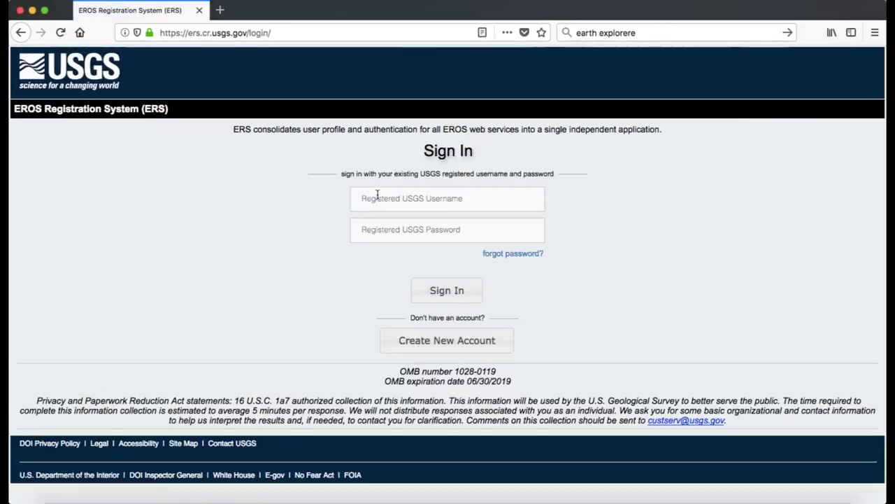
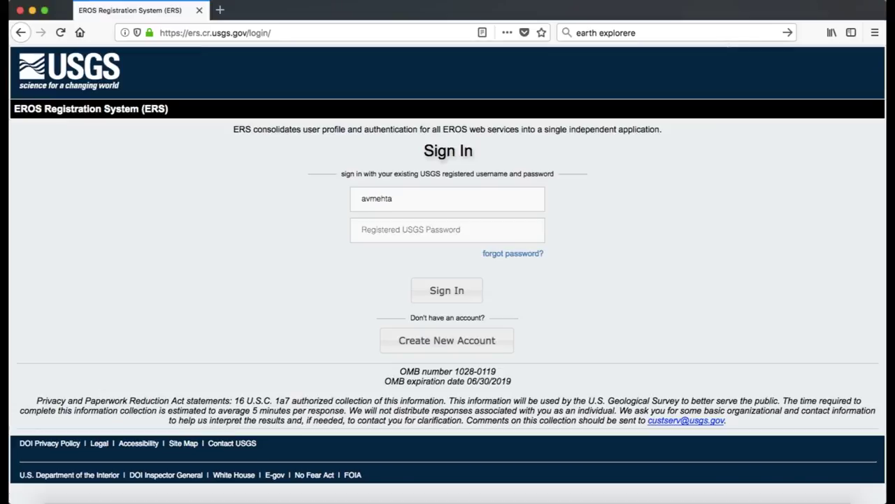
pyautogui.click(386, 232)
pyautogui.write('*********')
pyautogui.press('Return')
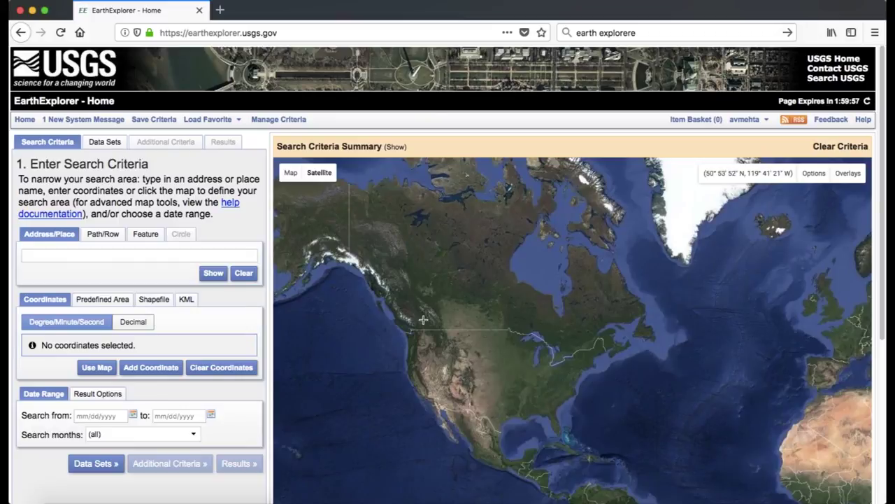
# Pan and zoom the map out from the Americas toward Africa
pyautogui.moveTo(443, 376); pyautogui.dragTo(345, 349)
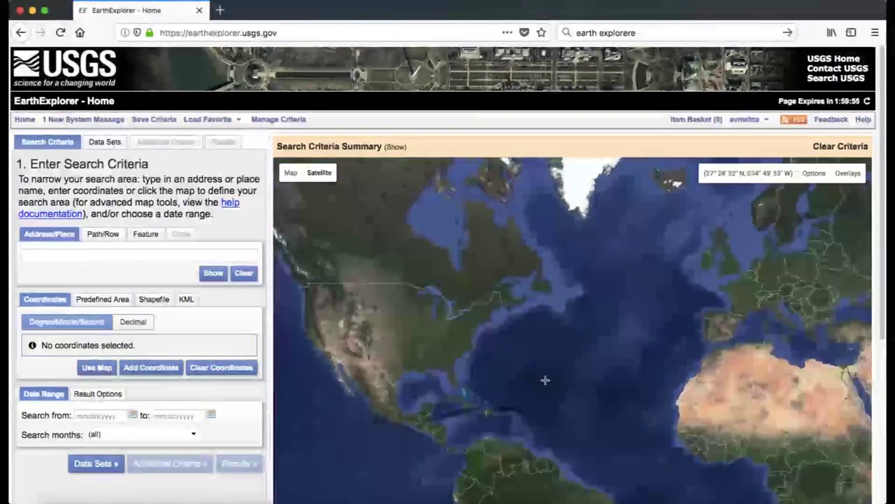
pyautogui.moveTo(543, 380); pyautogui.dragTo(550, 256)
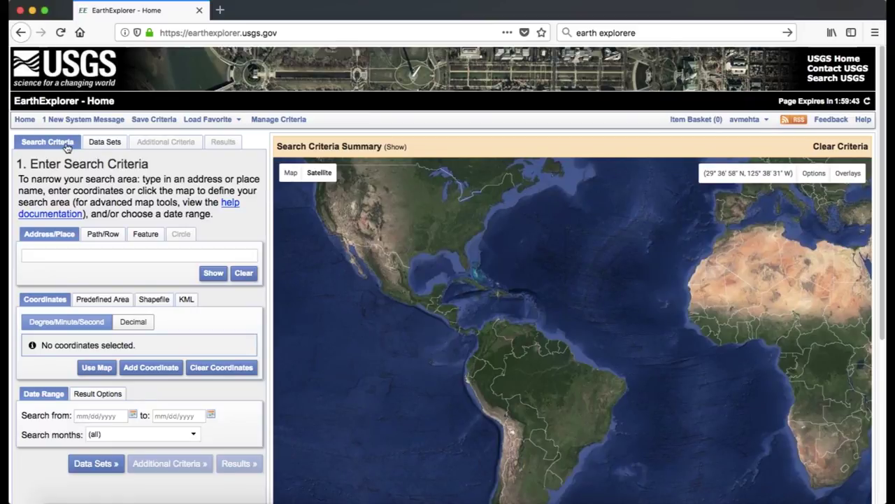
pyautogui.scroll(-1, 66, 144)
pyautogui.scroll(-1, 66, 145)
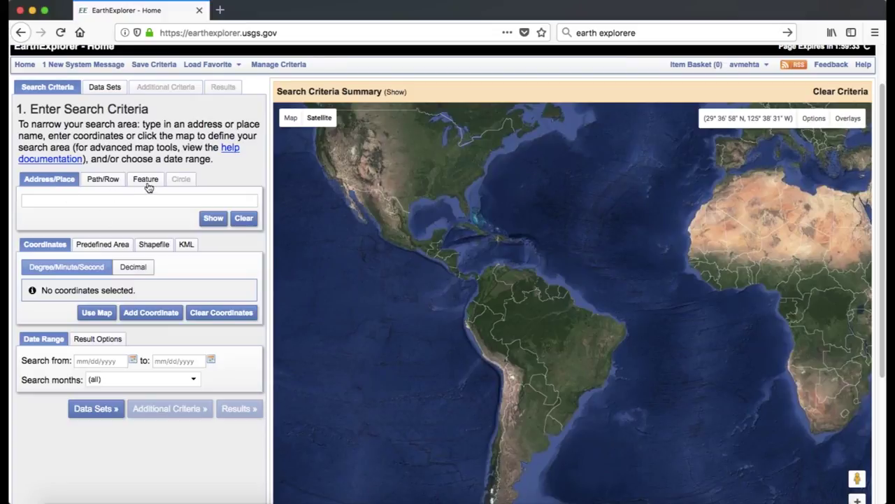
pyautogui.scroll(-1, 148, 187)
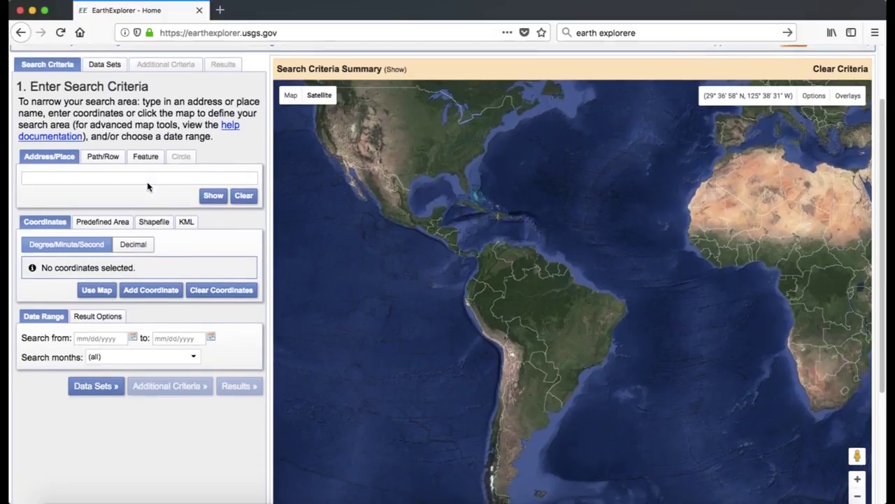
pyautogui.scroll(-1, 149, 187)
pyautogui.scroll(-1, 149, 188)
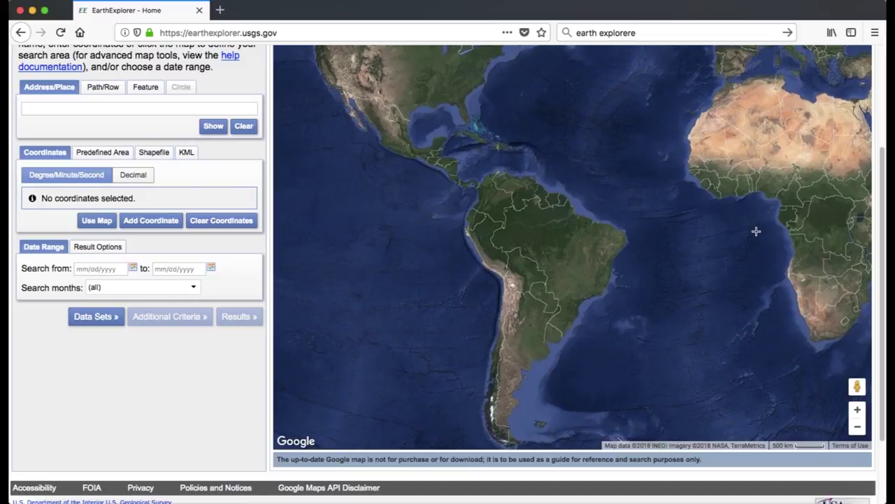
# Centre the map closely on Lake Victoria and switch coordinates to decimal degrees
pyautogui.moveTo(755, 232); pyautogui.dragTo(639, 236)
pyautogui.scroll(5, 515, 202)
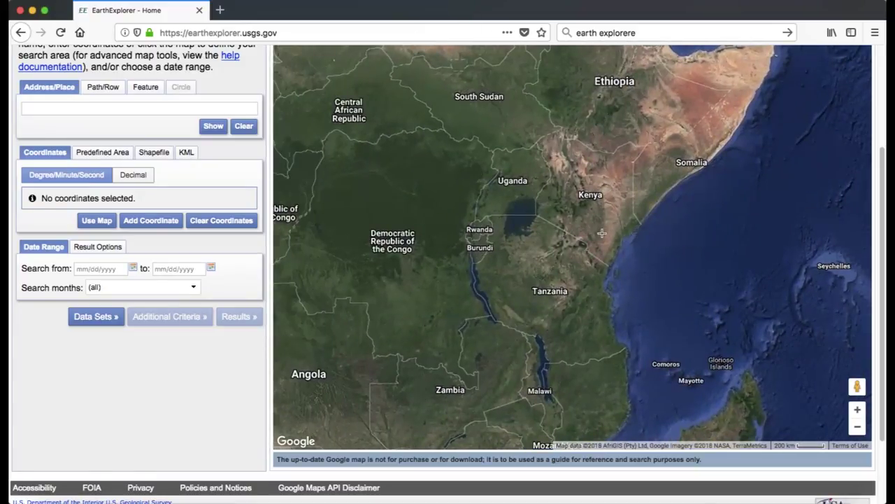
pyautogui.scroll(1, 604, 233)
pyautogui.moveTo(513, 219); pyautogui.dragTo(573, 241)
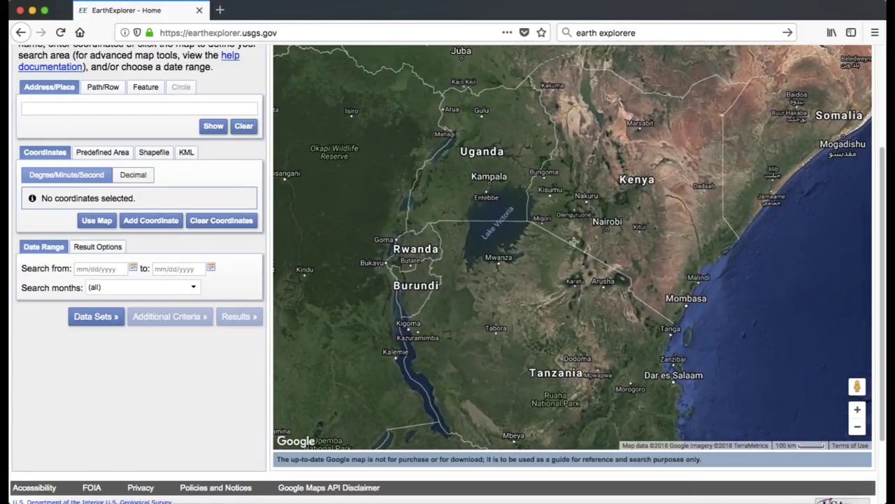
pyautogui.moveTo(495, 233); pyautogui.dragTo(515, 235)
pyautogui.scroll(1, 515, 235)
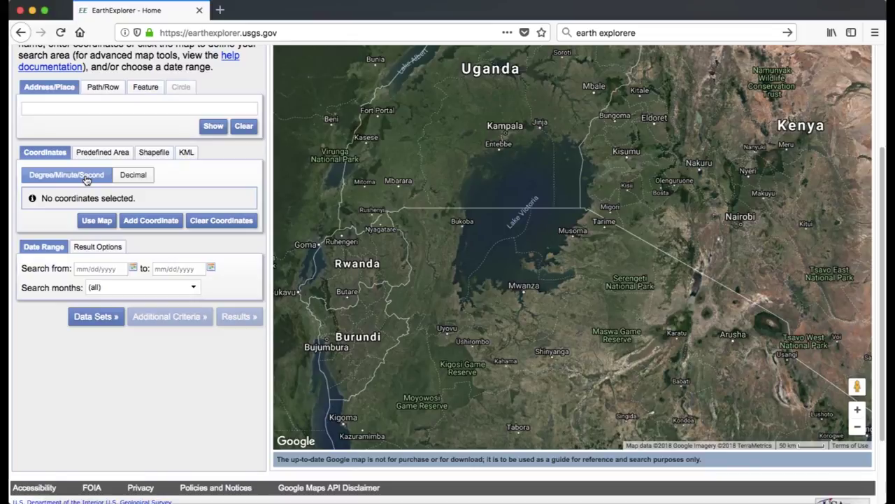
pyautogui.click(132, 176)
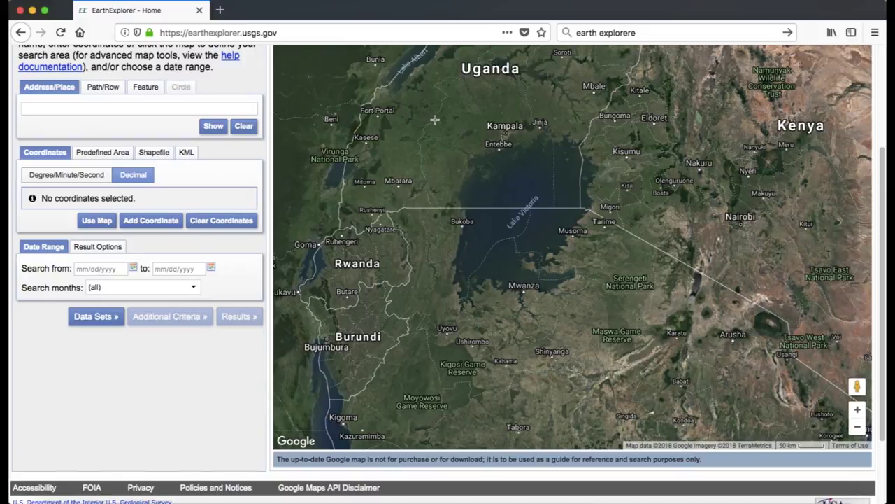
pyautogui.click(435, 118)
pyautogui.click(645, 118)
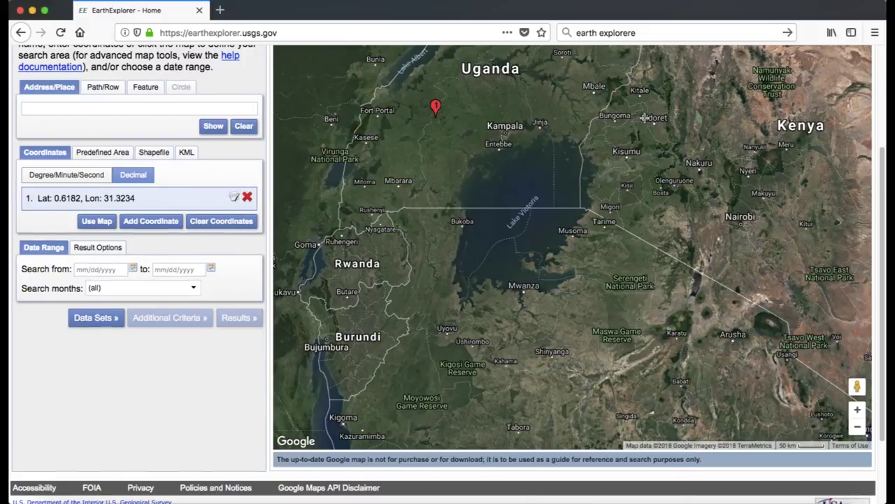
pyautogui.click(610, 316)
pyautogui.click(427, 327)
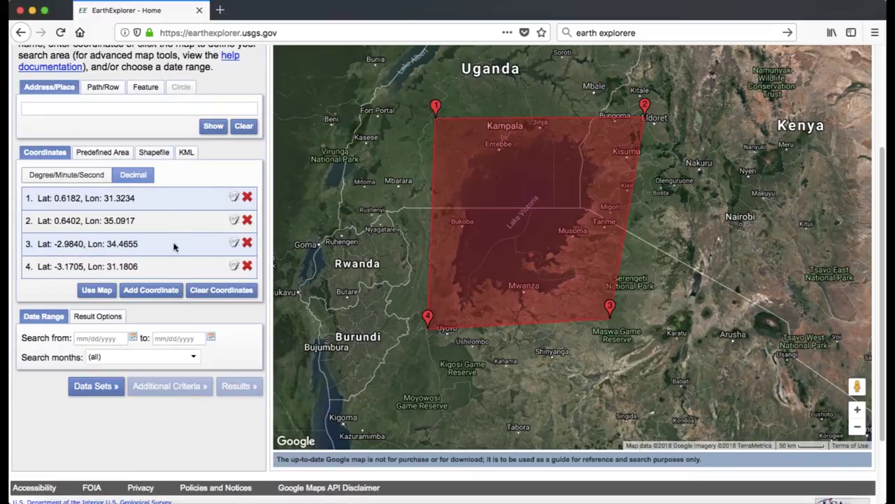
pyautogui.click(247, 266)
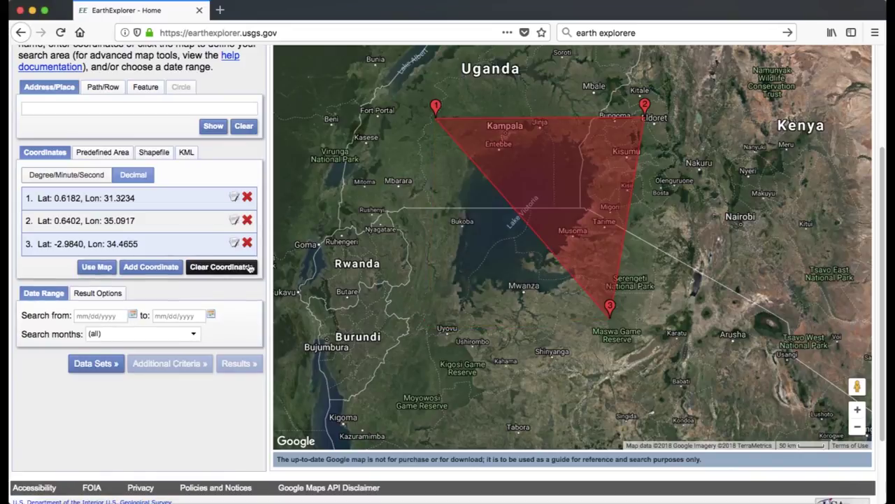
pyautogui.click(427, 325)
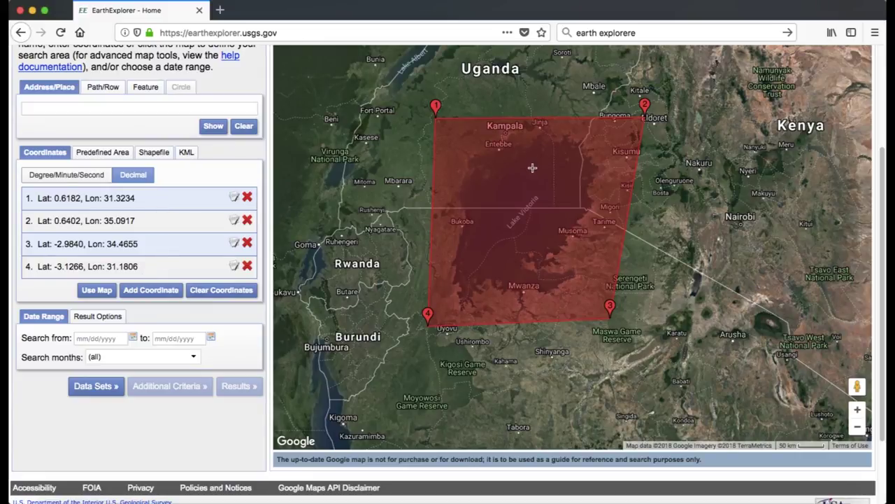
pyautogui.scroll(-1, 198, 419)
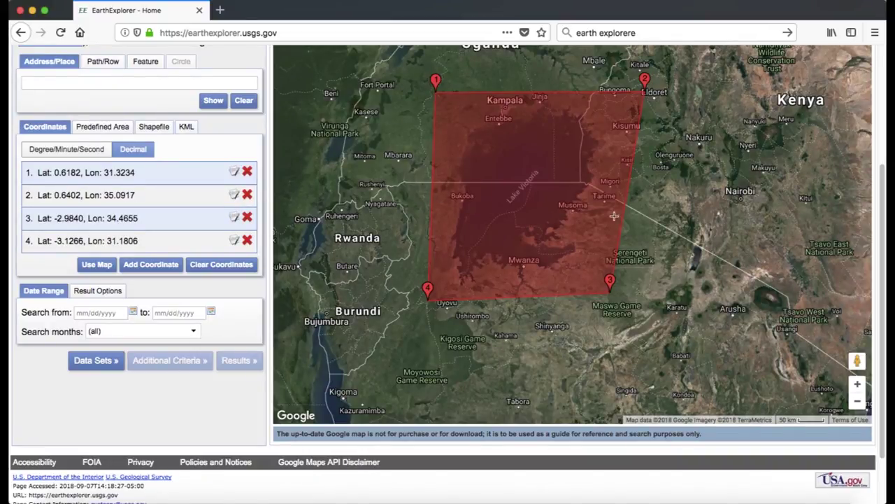
# Set the date range from 07/01/2018 to 08/31/2018, keeping all months included
pyautogui.scroll(-3, 188, 398)
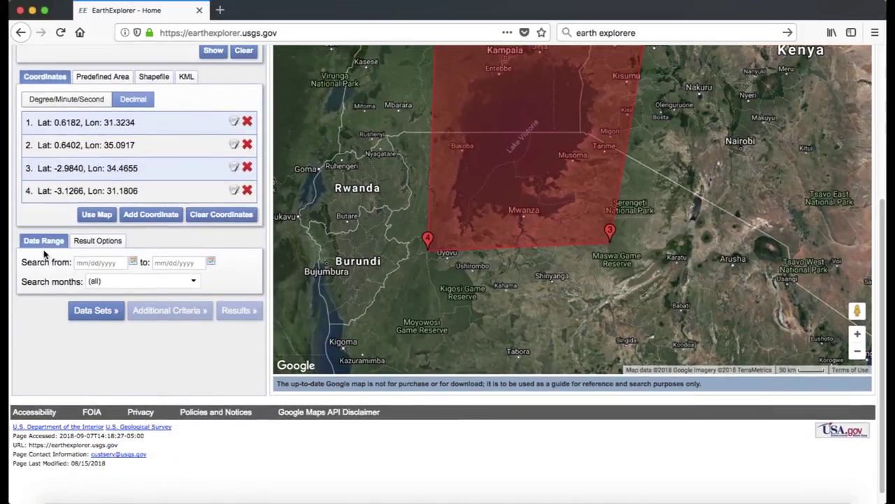
pyautogui.click(93, 262)
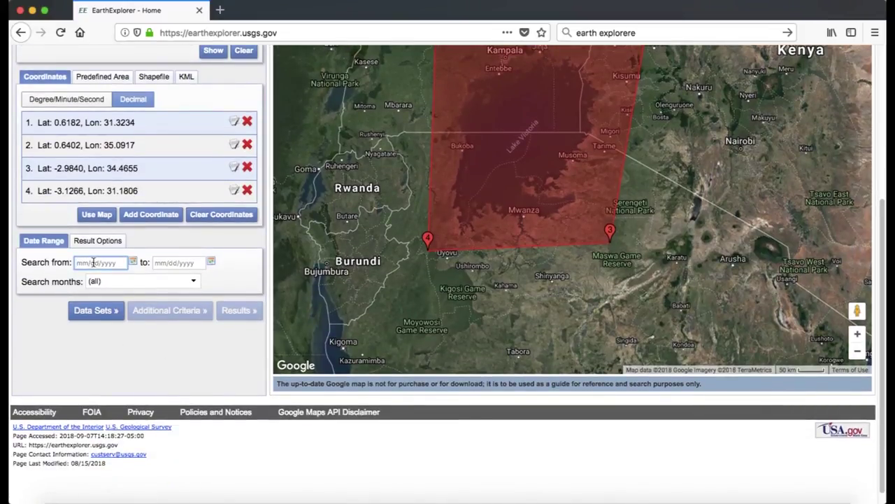
pyautogui.write('07')
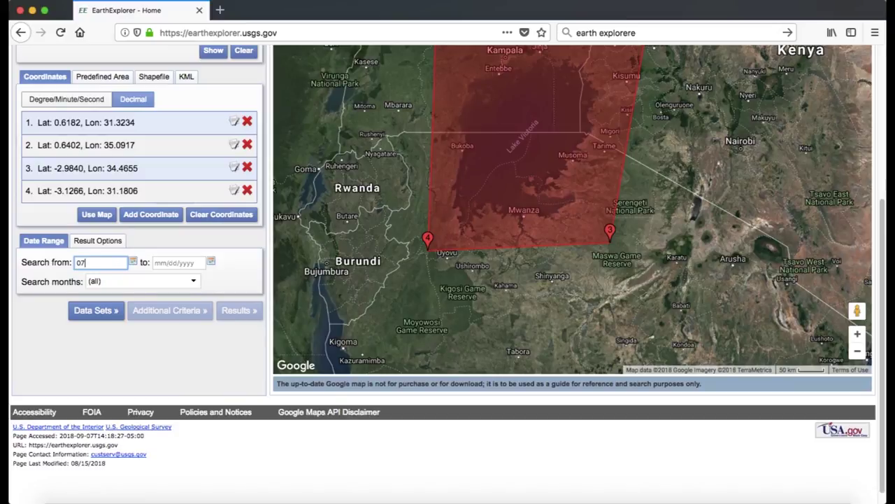
pyautogui.write('/01/2018')
pyautogui.click(168, 262)
pyautogui.write('08')
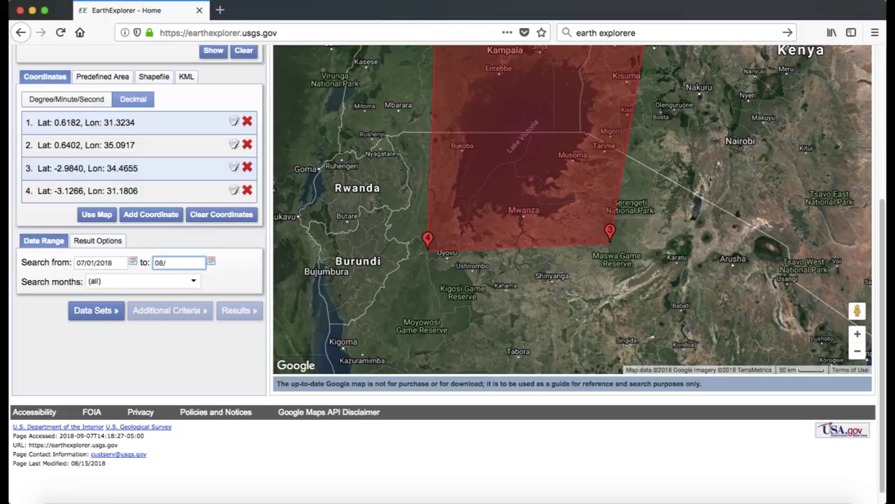
pyautogui.write('31/2018')
pyautogui.click(195, 282)
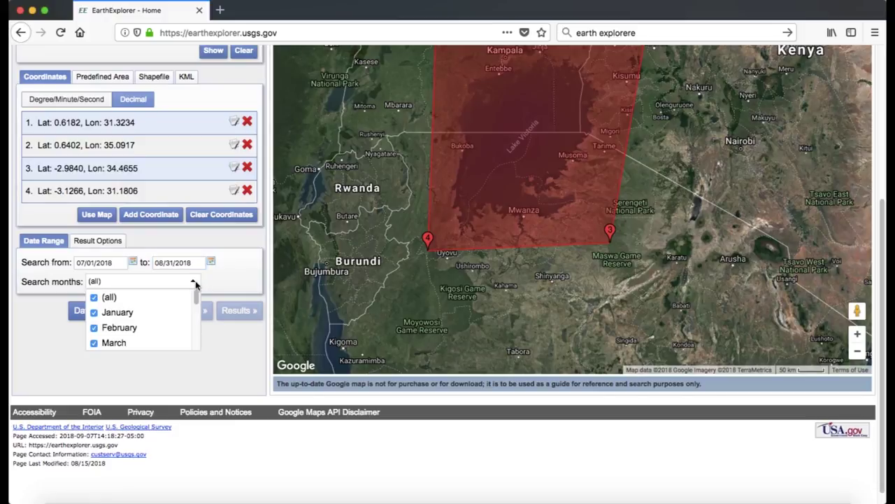
pyautogui.click(203, 368)
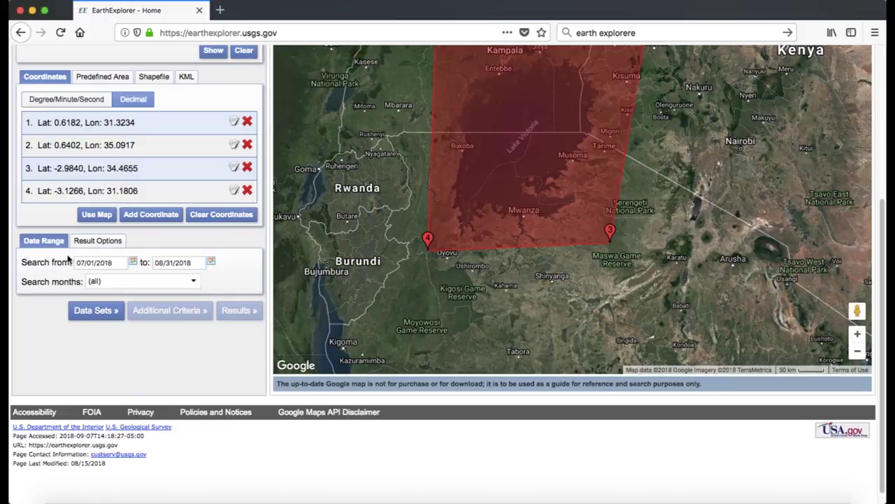
pyautogui.scroll(-1, 49, 347)
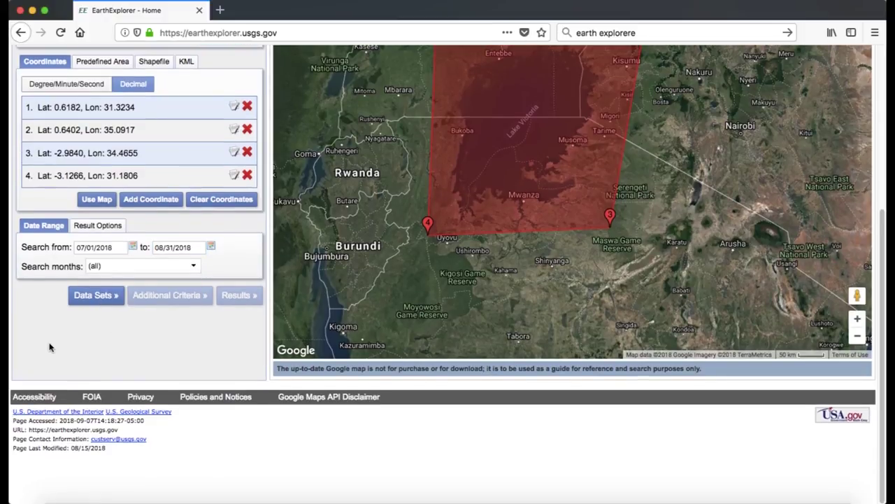
pyautogui.click(91, 299)
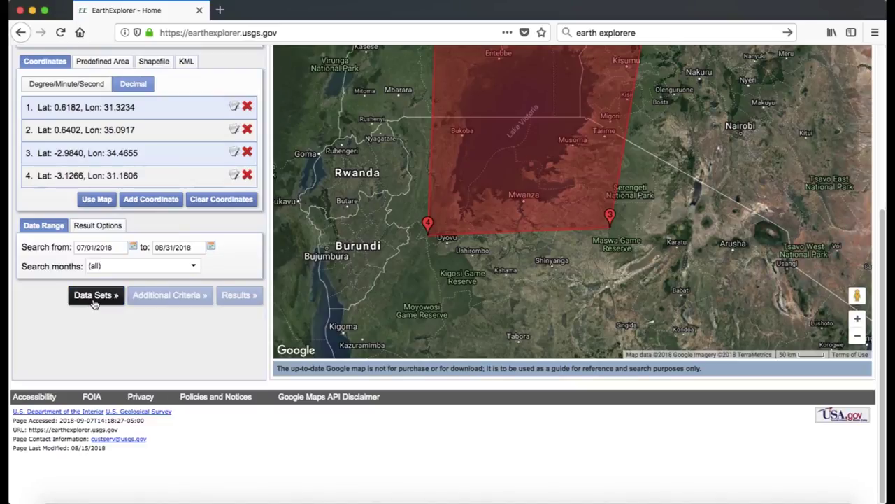
# Expand Landsat > Landsat Collection 1 Level-1 and tick Landsat 8 OLI/TIRS C1 Level-1
pyautogui.scroll(5, 161, 206)
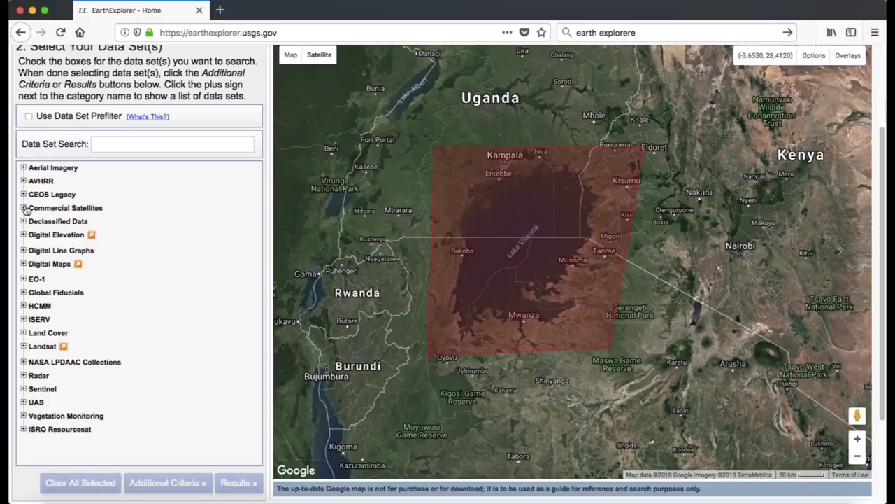
pyautogui.click(24, 208)
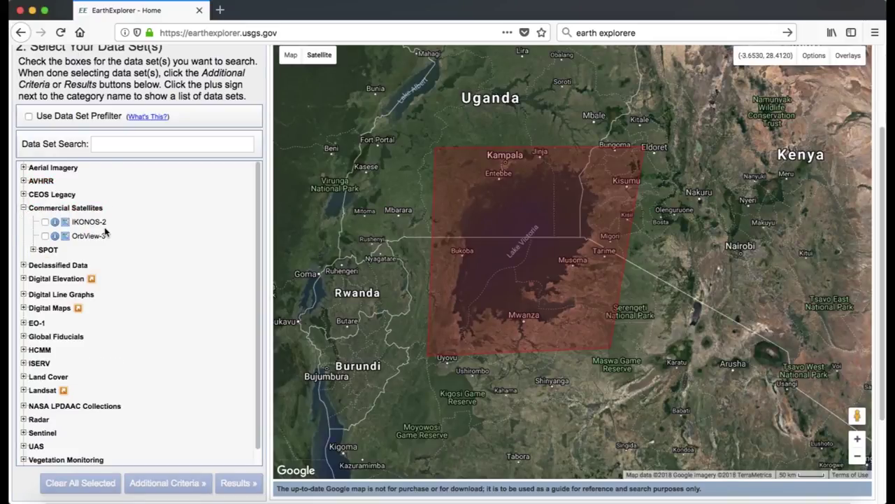
pyautogui.scroll(-1, 142, 252)
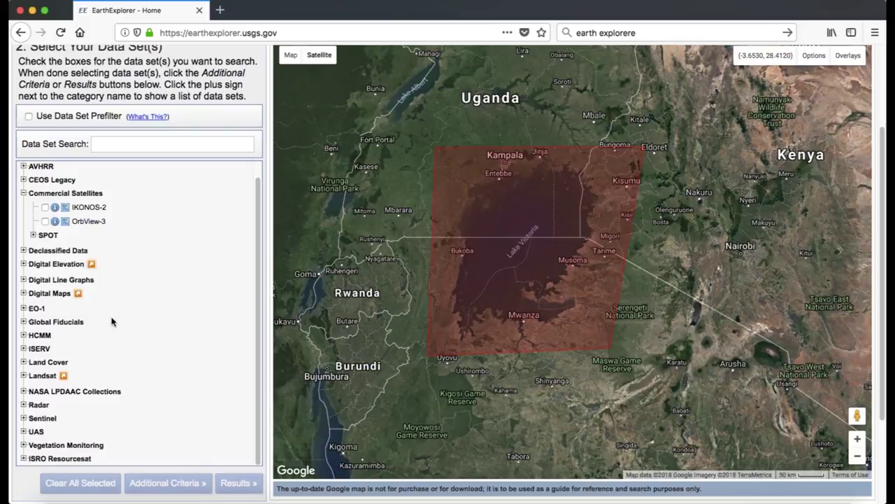
pyautogui.scroll(-3, 96, 338)
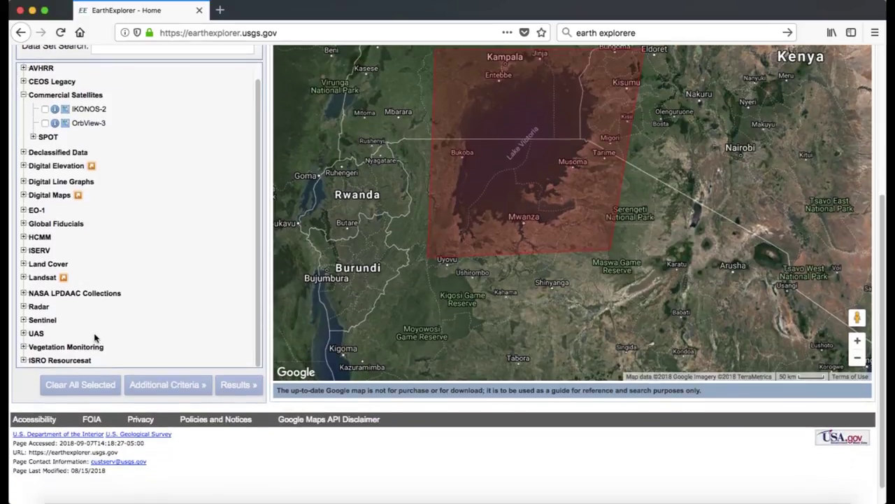
pyautogui.click(23, 320)
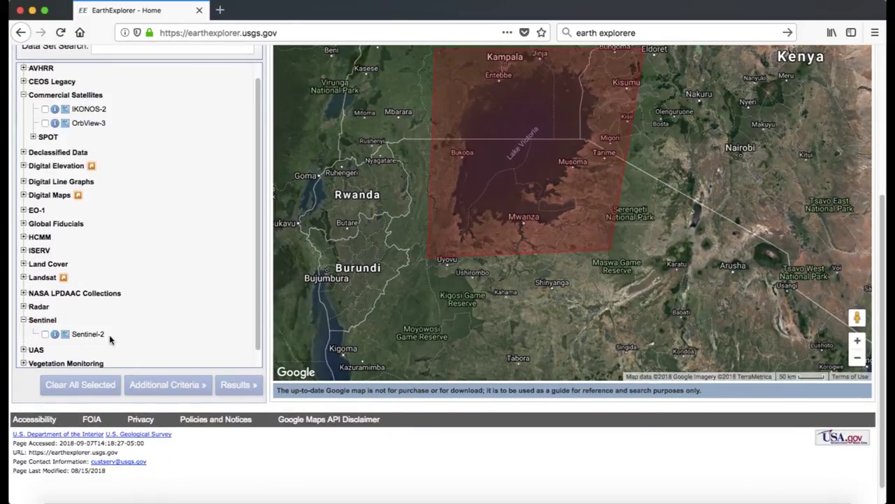
pyautogui.click(23, 277)
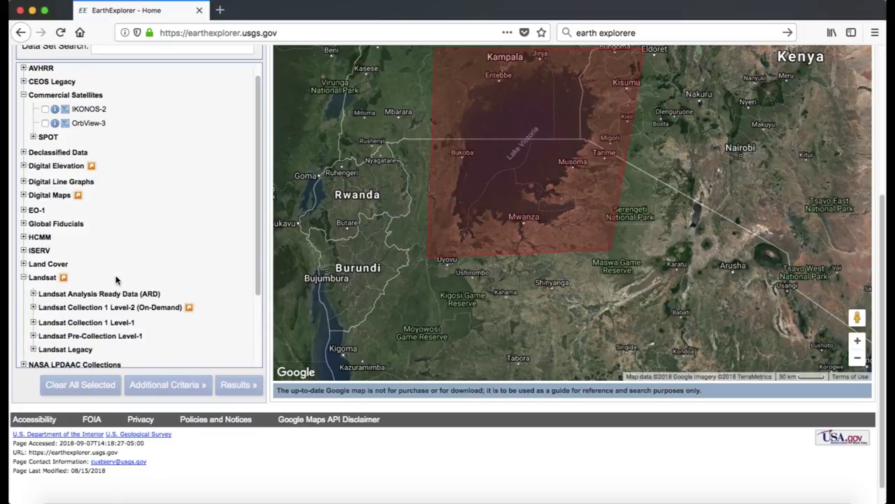
pyautogui.scroll(-2, 117, 280)
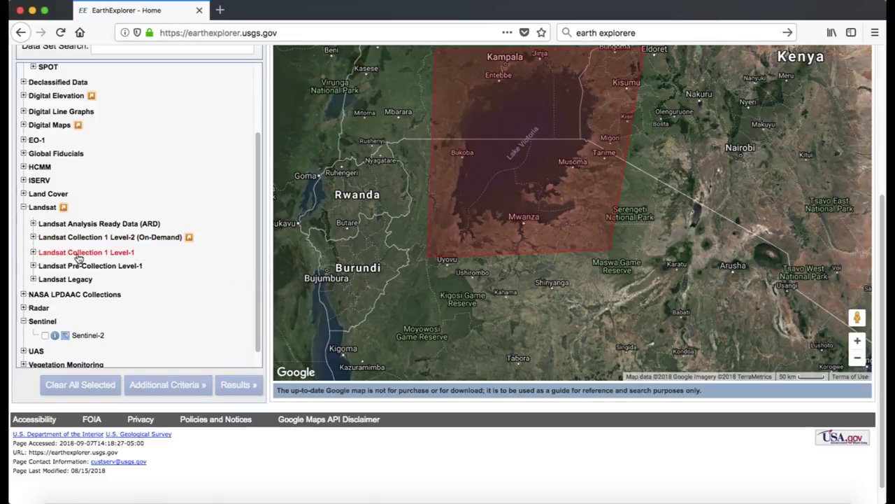
pyautogui.click(33, 253)
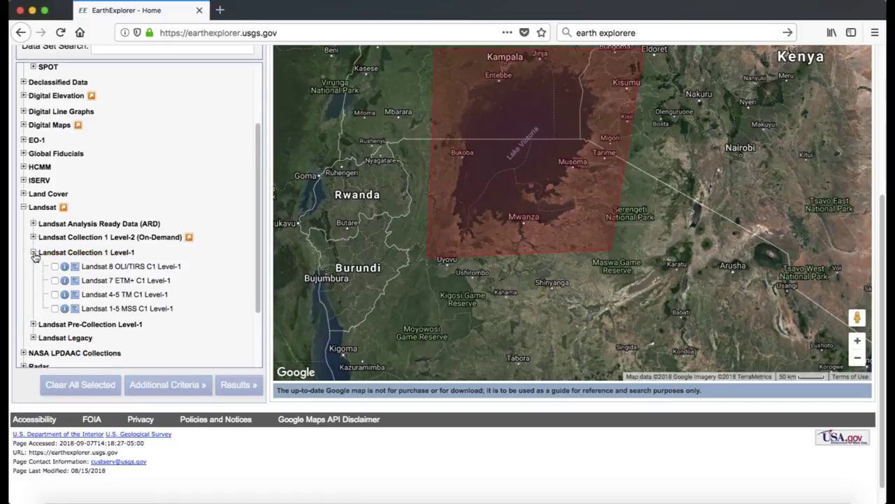
pyautogui.scroll(-2, 35, 255)
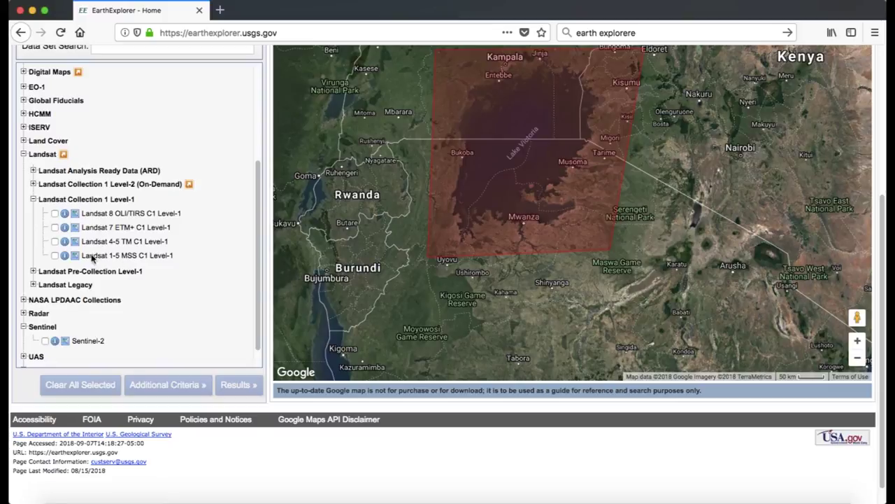
pyautogui.click(55, 215)
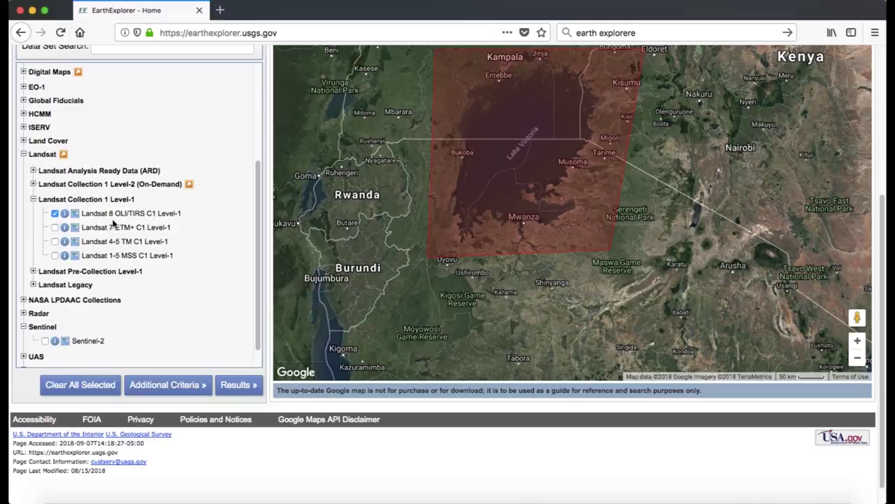
pyautogui.scroll(-1, 148, 220)
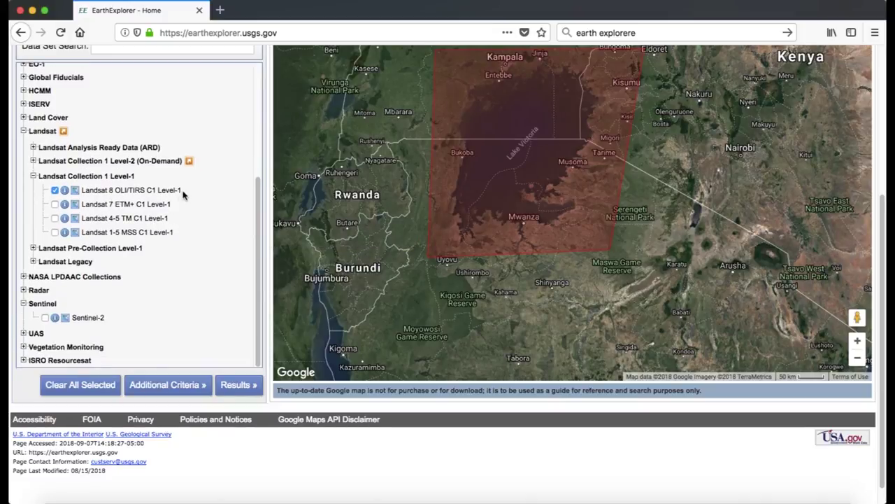
pyautogui.scroll(-1, 194, 298)
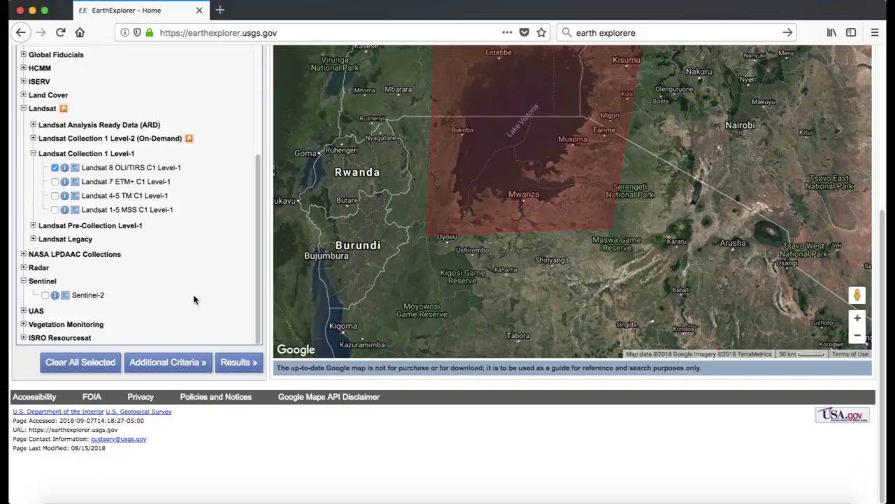
pyautogui.click(165, 370)
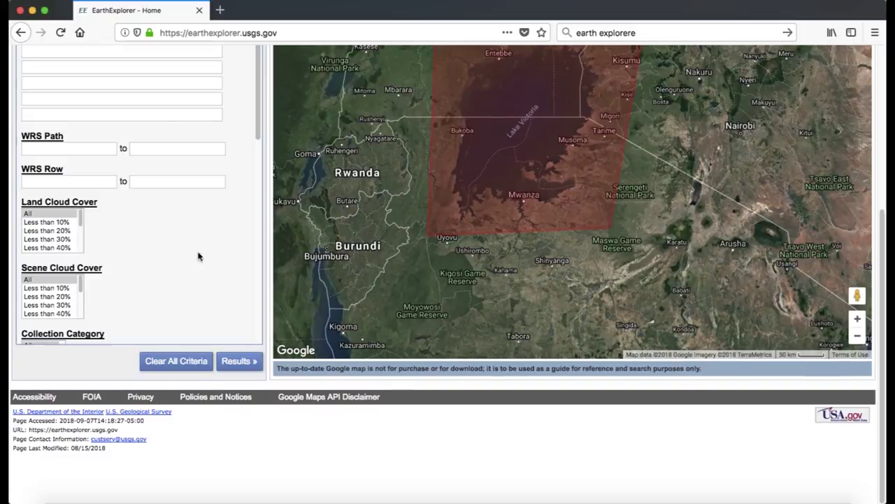
pyautogui.scroll(3, 205, 244)
pyautogui.scroll(3, 205, 244)
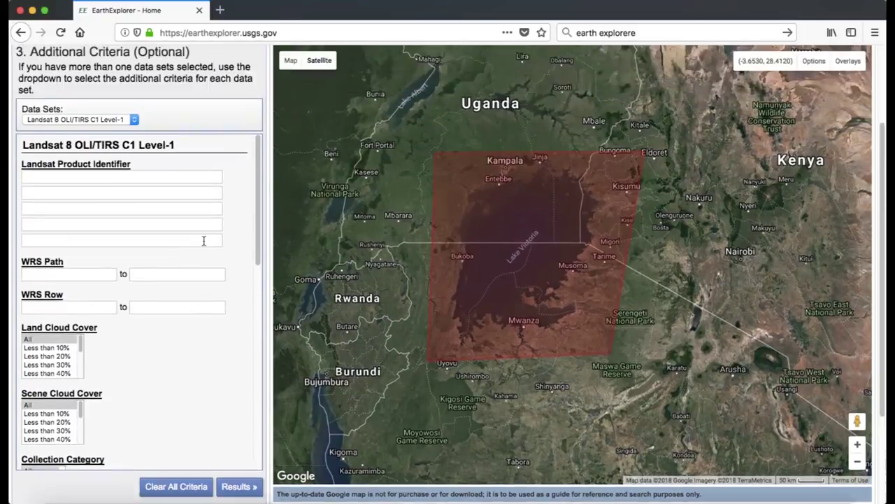
pyautogui.scroll(2, 203, 241)
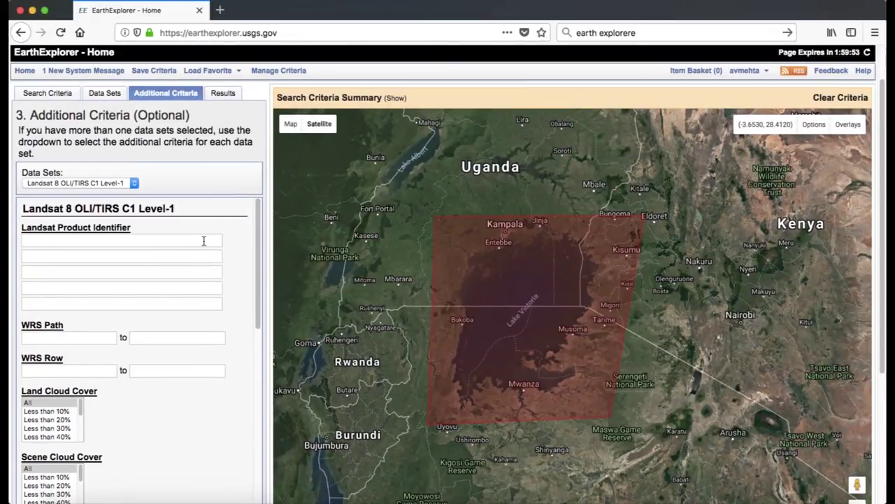
pyautogui.scroll(-2, 203, 241)
pyautogui.scroll(2, 204, 240)
pyautogui.scroll(-2, 186, 244)
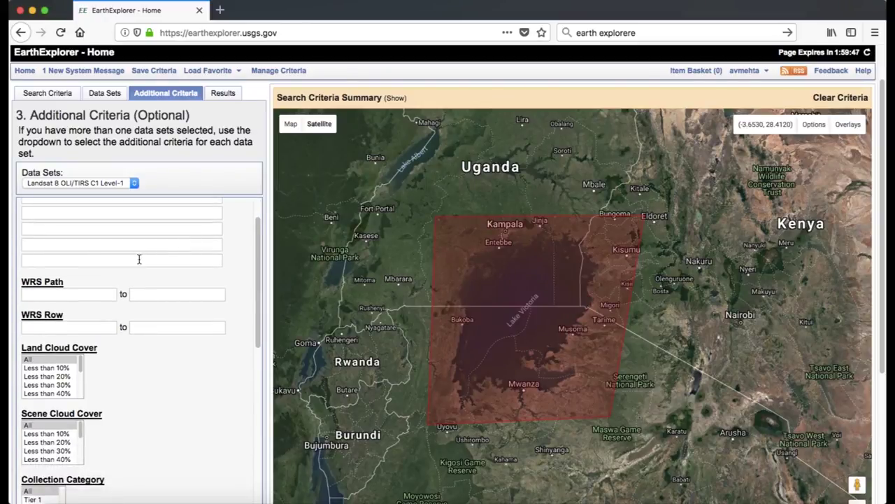
pyautogui.scroll(-2, 169, 353)
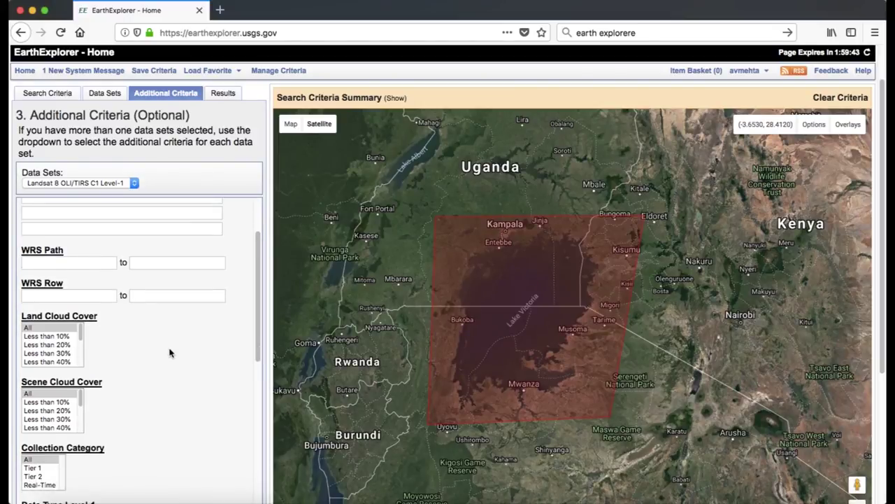
pyautogui.scroll(-3, 169, 352)
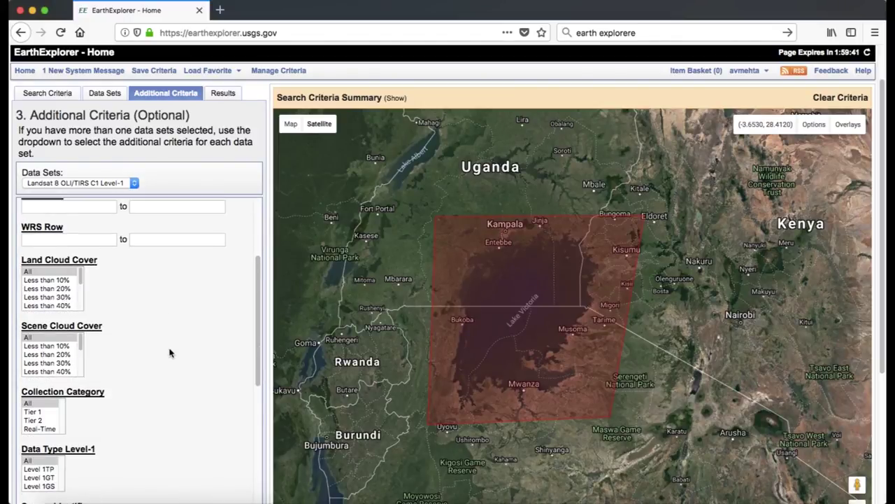
pyautogui.scroll(-2, 170, 353)
pyautogui.scroll(-2, 169, 353)
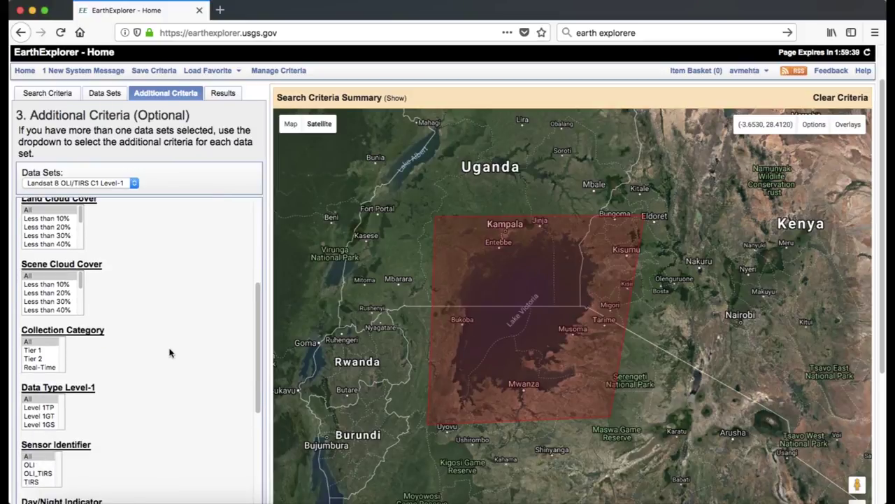
pyautogui.scroll(-2, 170, 352)
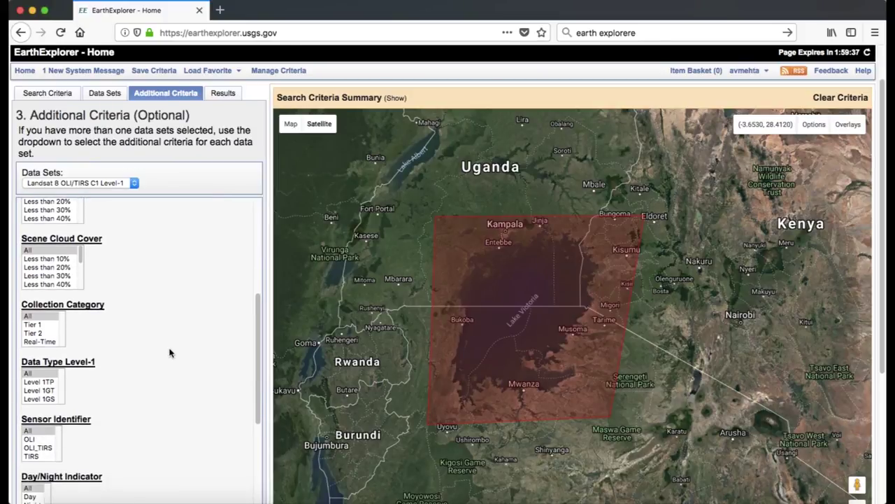
pyautogui.scroll(-2, 169, 352)
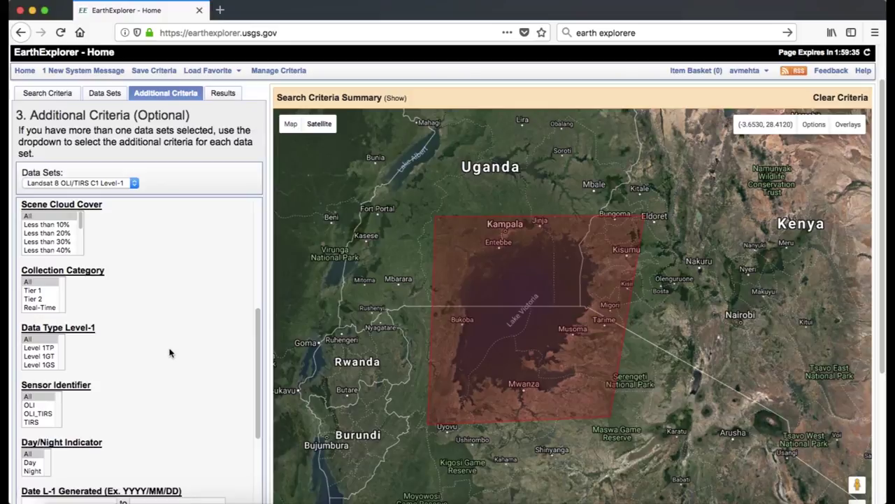
pyautogui.scroll(-4, 169, 352)
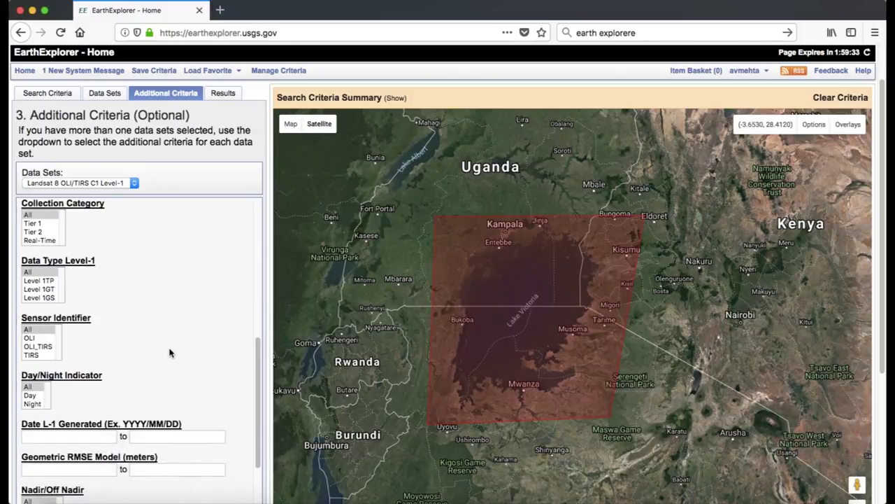
pyautogui.scroll(-2, 169, 353)
pyautogui.scroll(-3, 170, 353)
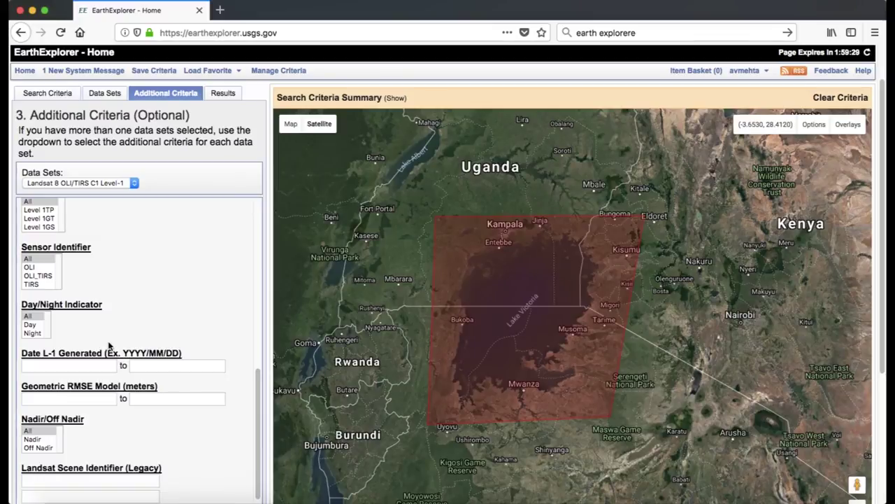
pyautogui.scroll(3, 157, 314)
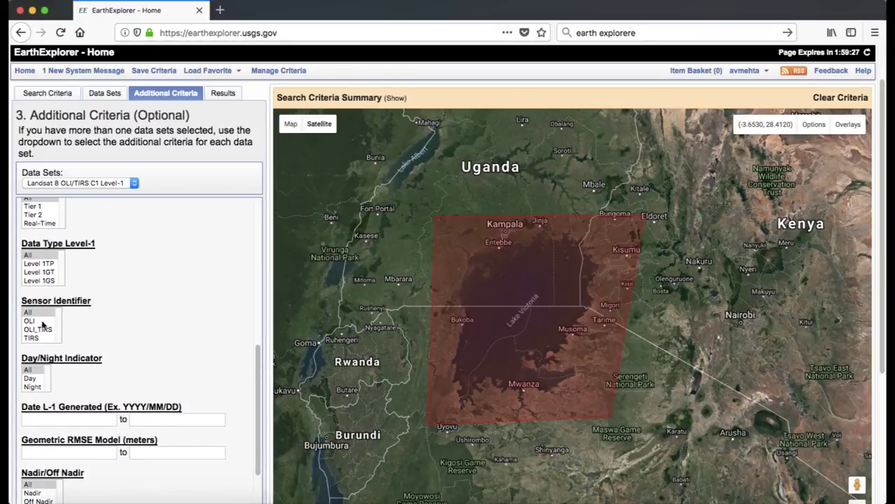
pyautogui.scroll(4, 100, 329)
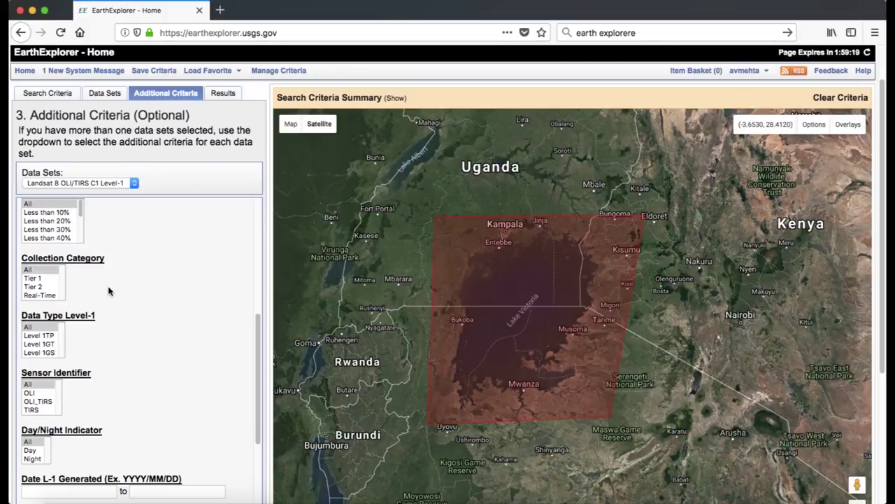
pyautogui.click(39, 280)
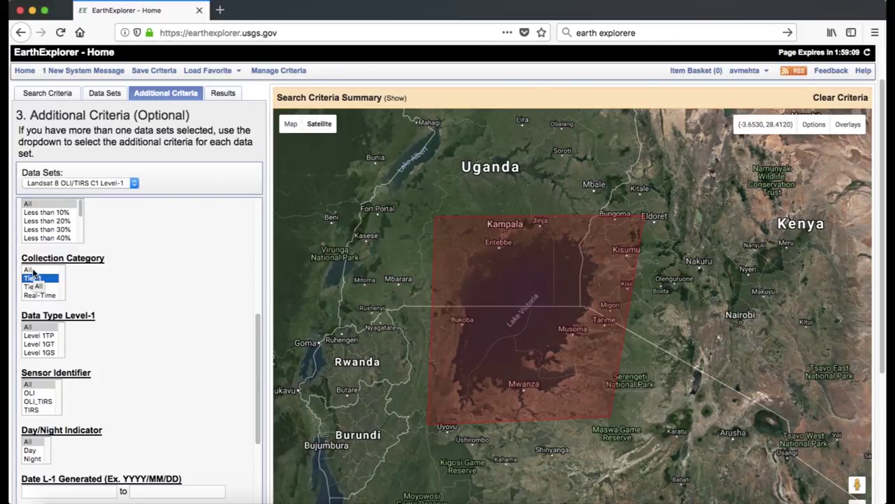
pyautogui.click(32, 271)
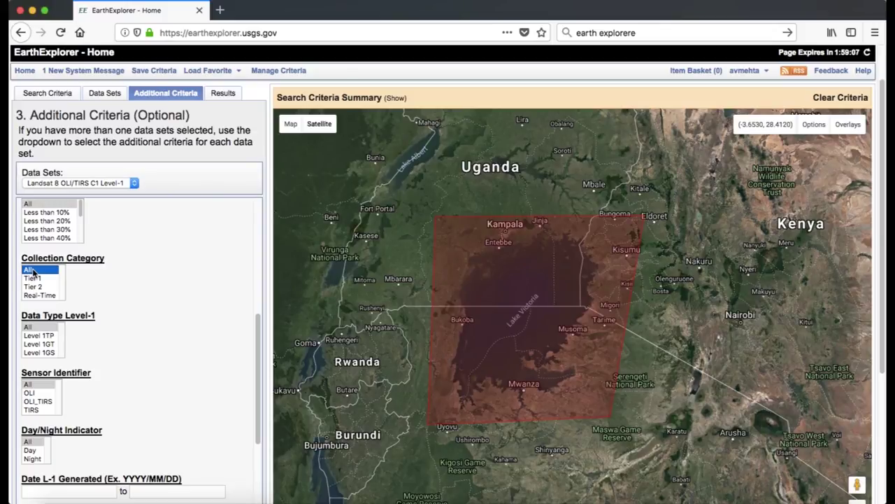
pyautogui.scroll(-5, 143, 363)
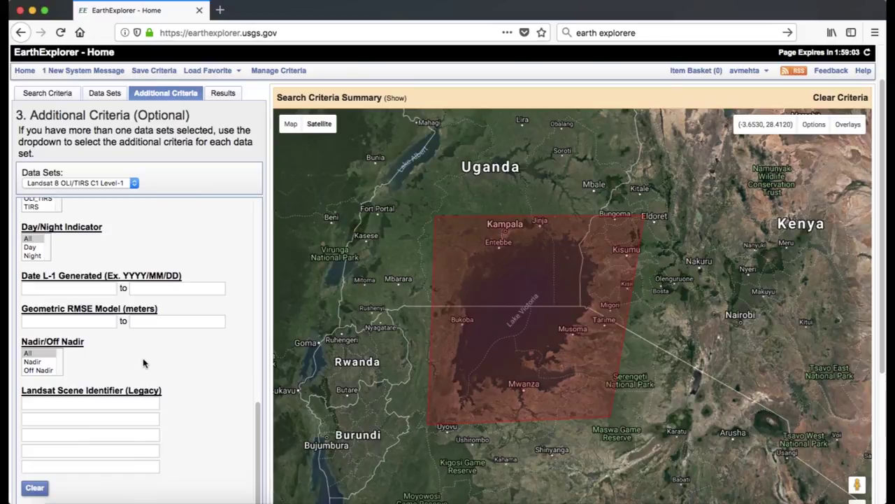
pyautogui.scroll(-4, 144, 363)
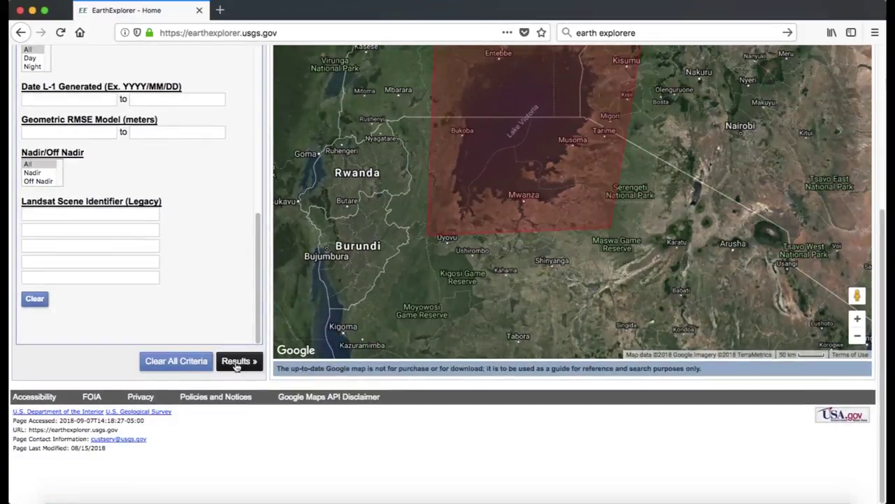
# Run the search to list the 57 matching Landsat 8 scenes
pyautogui.click(236, 362)
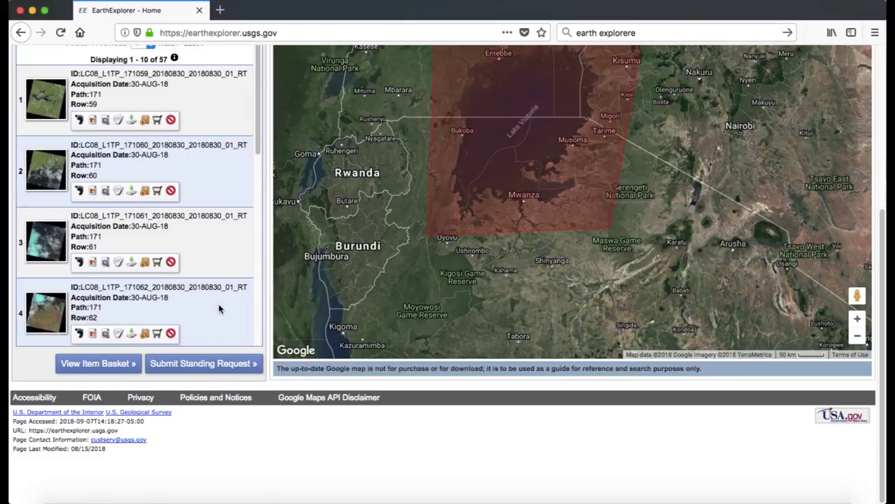
pyautogui.scroll(4, 221, 308)
pyautogui.scroll(-2, 219, 309)
pyautogui.scroll(2, 219, 308)
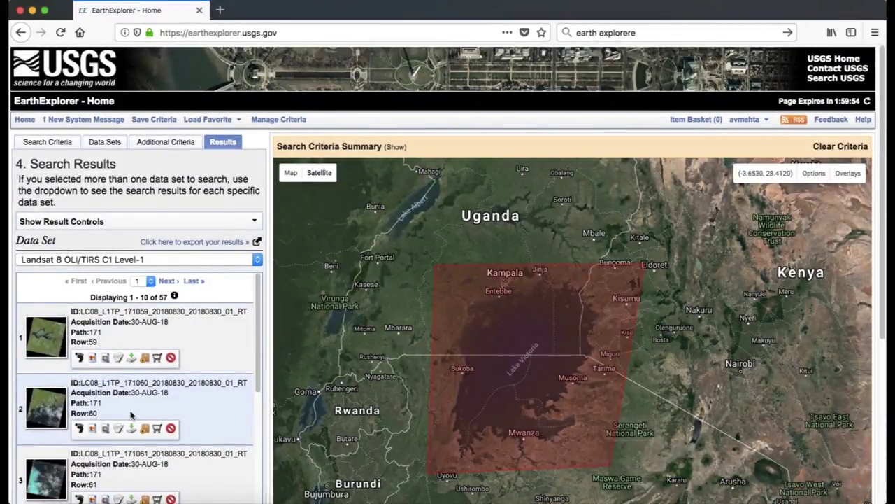
pyautogui.scroll(-2, 132, 416)
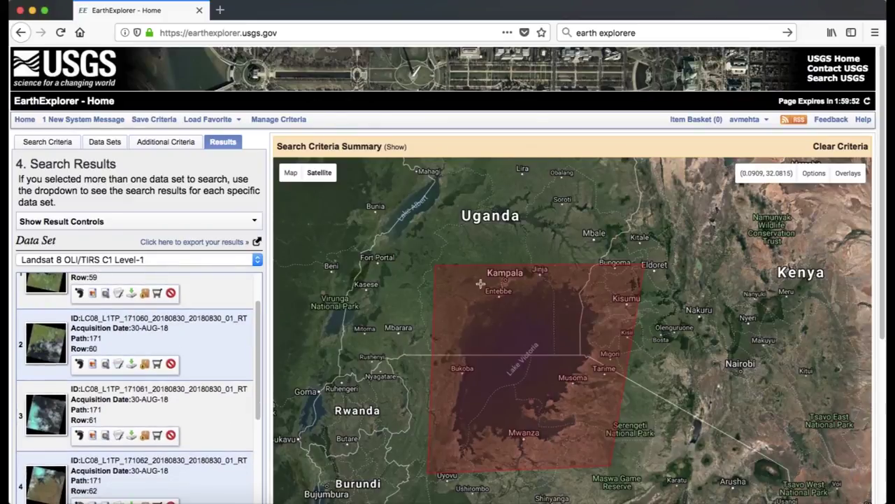
pyautogui.scroll(2, 197, 414)
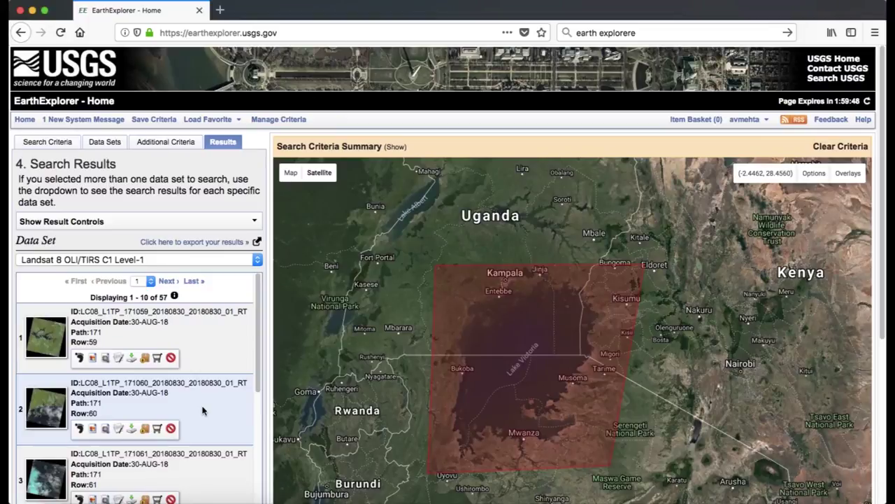
# Show scene 1's footprint (path 171, row 59) and view it over Lake Victoria
pyautogui.click(80, 358)
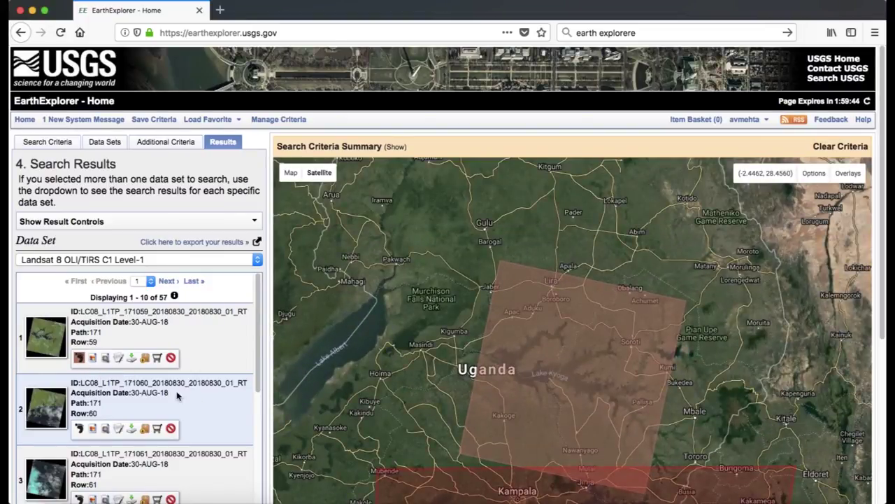
pyautogui.moveTo(386, 431); pyautogui.dragTo(399, 245)
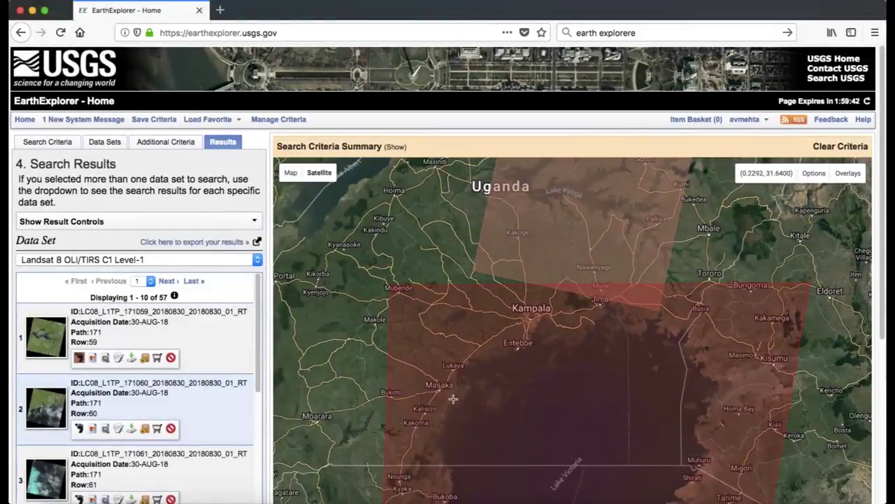
pyautogui.moveTo(458, 419); pyautogui.dragTo(435, 349)
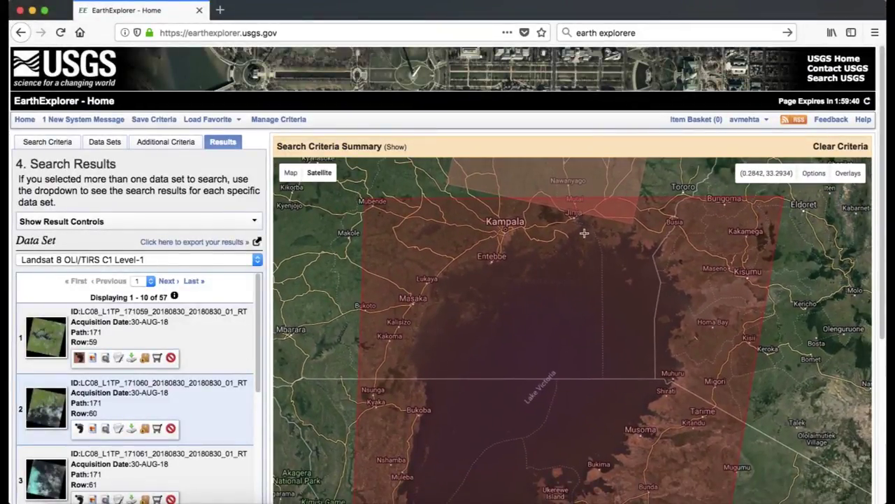
# Hide scene 1's footprint and overlay footprints for scenes 2, 3 and 4 (path 171, rows 60–62)
pyautogui.click(79, 358)
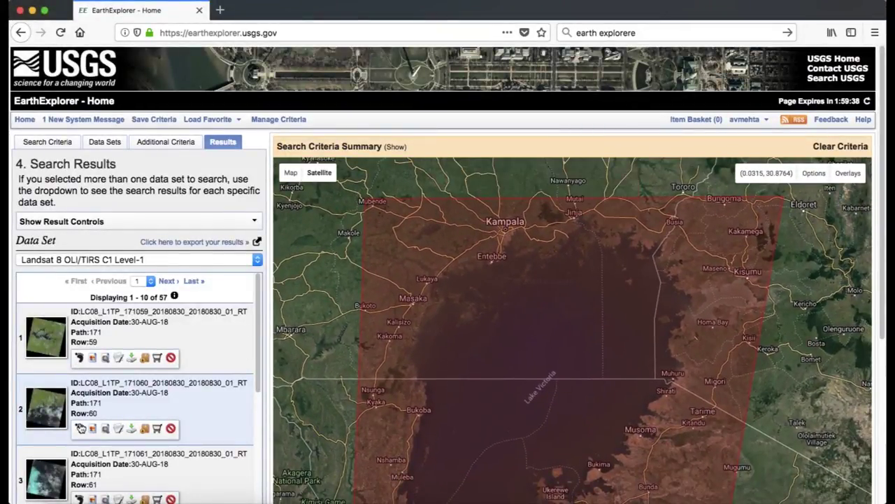
pyautogui.click(80, 428)
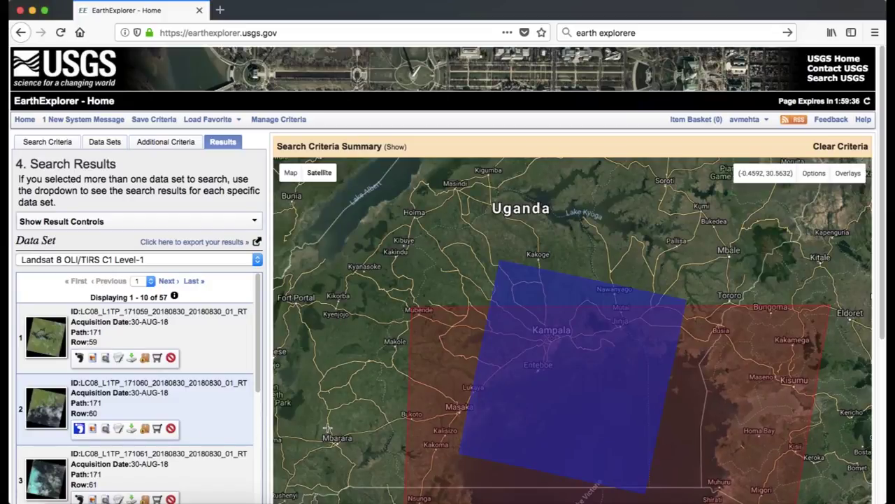
pyautogui.moveTo(322, 366); pyautogui.dragTo(317, 289)
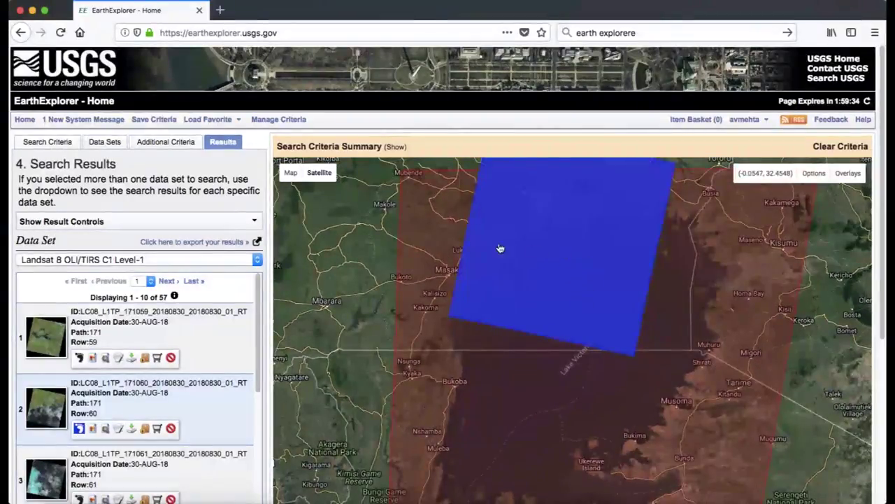
pyautogui.scroll(-2, 150, 420)
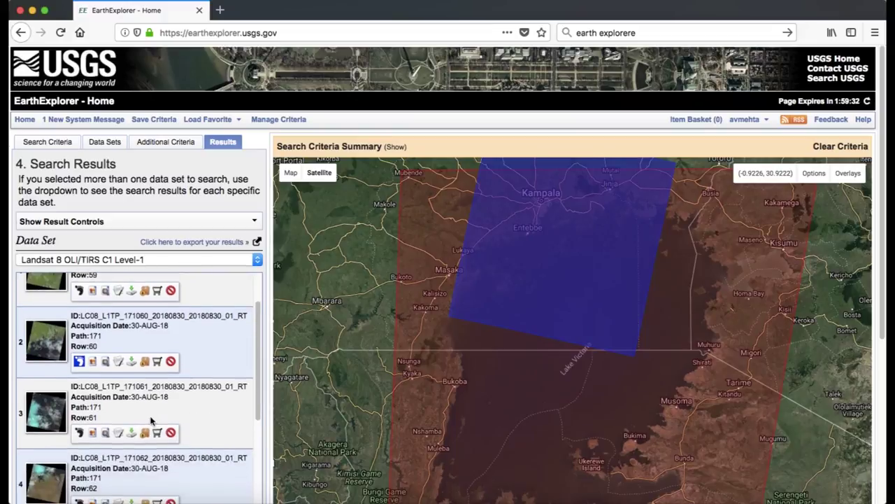
pyautogui.click(79, 432)
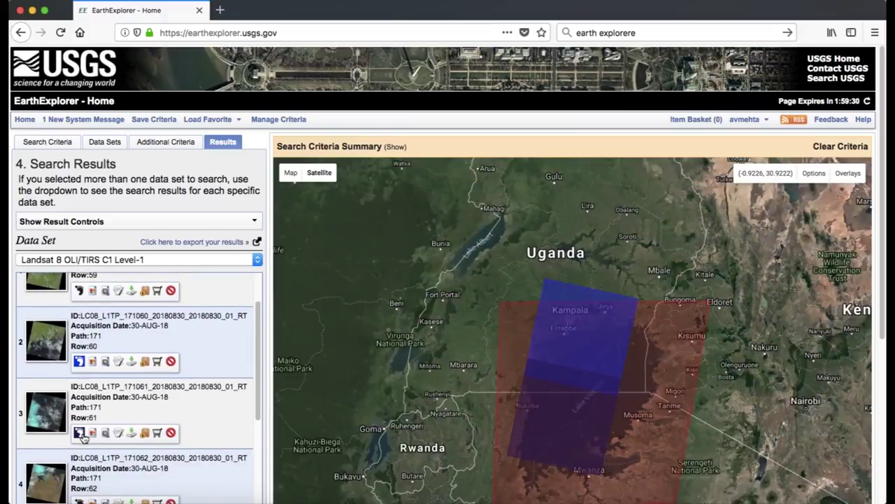
pyautogui.moveTo(398, 442); pyautogui.dragTo(402, 373)
pyautogui.scroll(-2, 154, 450)
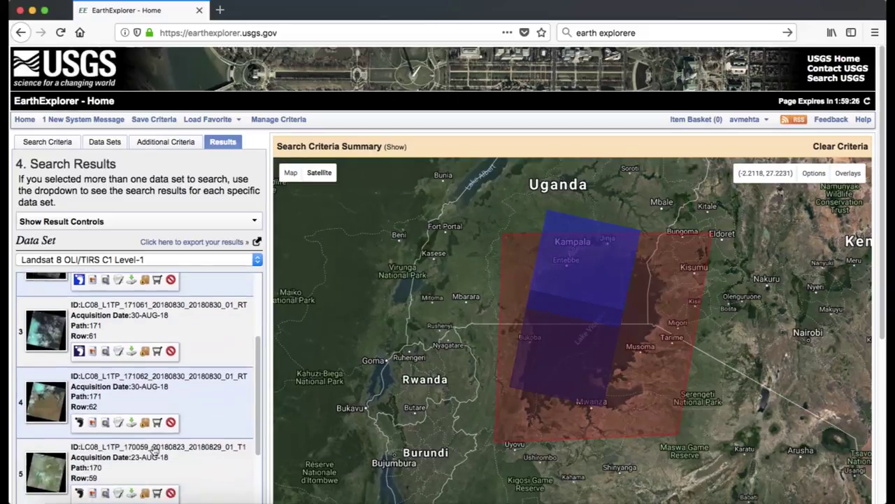
pyautogui.click(79, 420)
pyautogui.moveTo(324, 432); pyautogui.dragTo(323, 366)
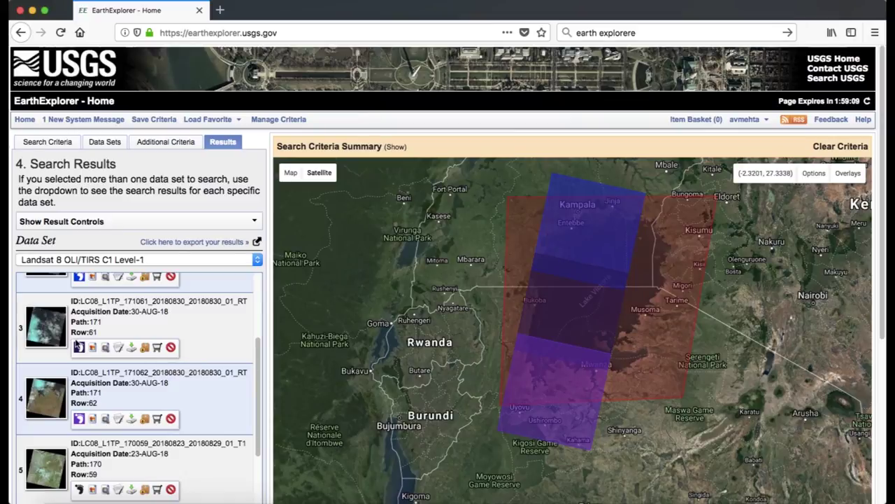
pyautogui.scroll(-2, 103, 373)
pyautogui.scroll(-1, 105, 376)
pyautogui.scroll(1, 105, 376)
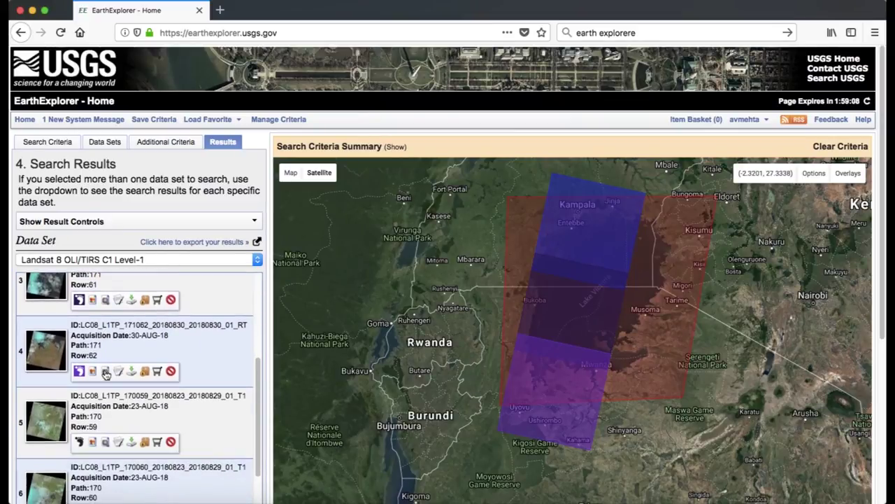
pyautogui.click(132, 301)
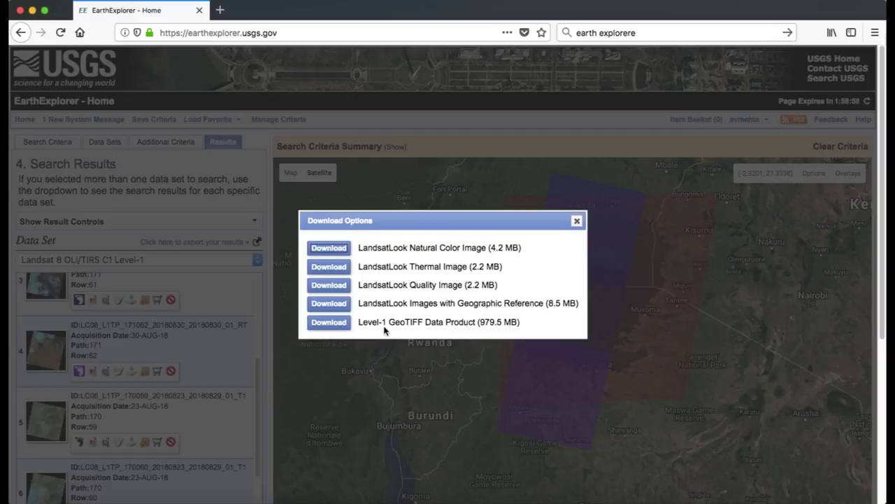
pyautogui.click(336, 324)
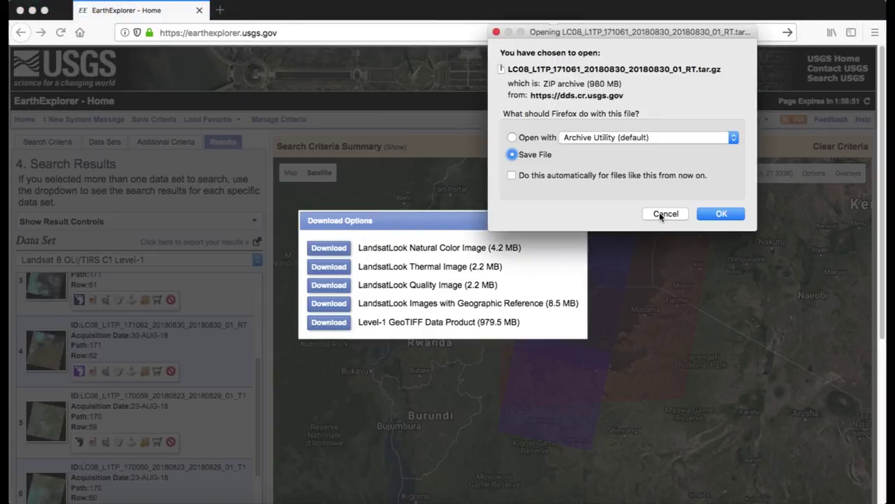
pyautogui.click(661, 215)
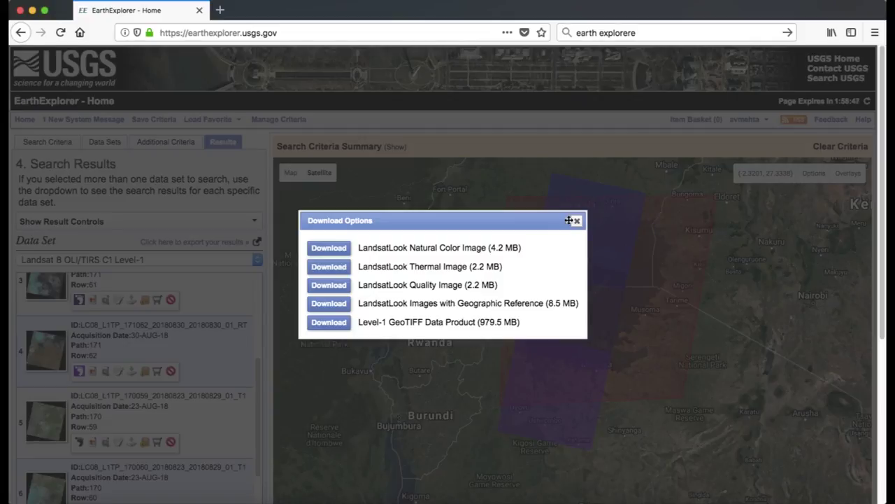
pyautogui.click(577, 221)
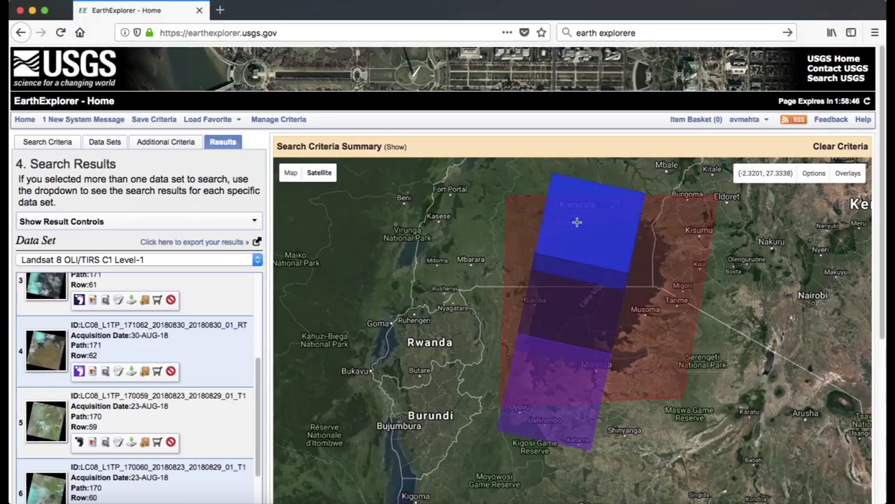
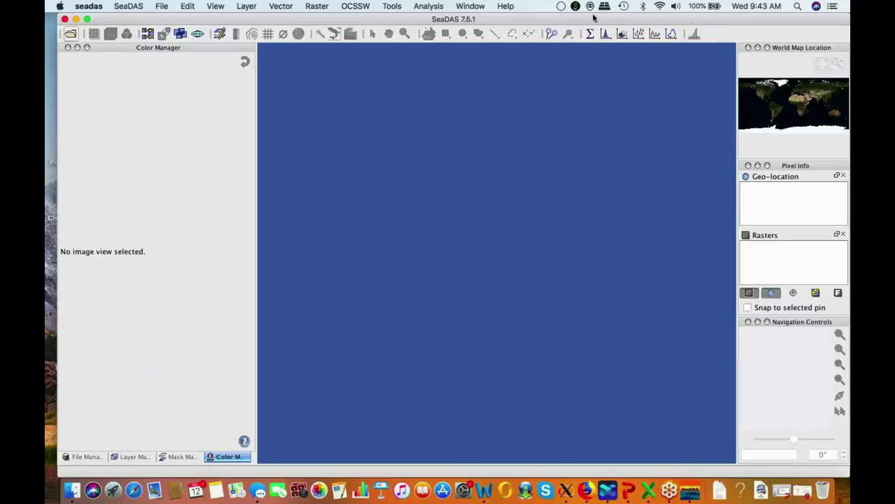
# Nudge the SeaDAS window back into place and bring up the Exercise2-MODIS presentation's title slide
pyautogui.moveTo(593, 18); pyautogui.dragTo(562, 20)
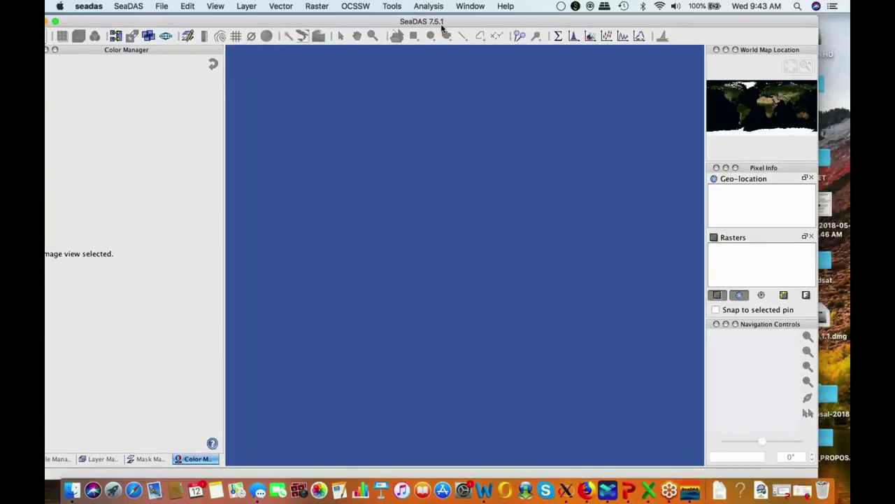
pyautogui.moveTo(487, 23); pyautogui.dragTo(517, 32)
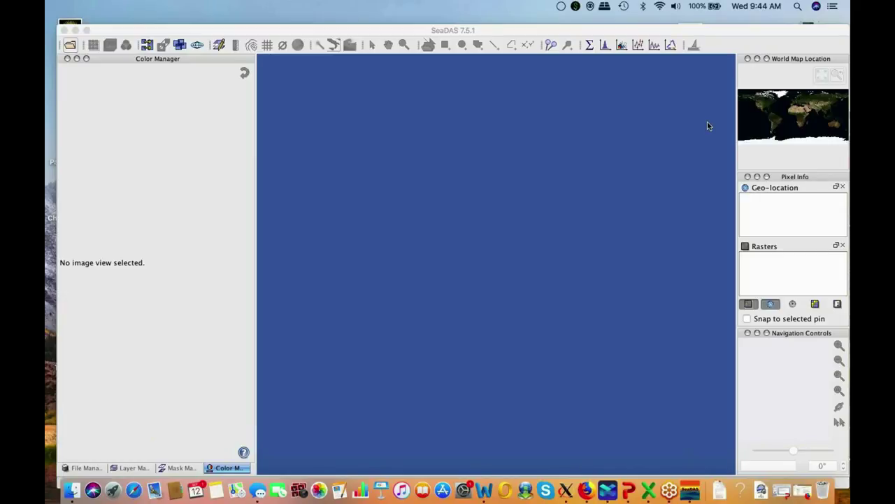
pyautogui.click(740, 490)
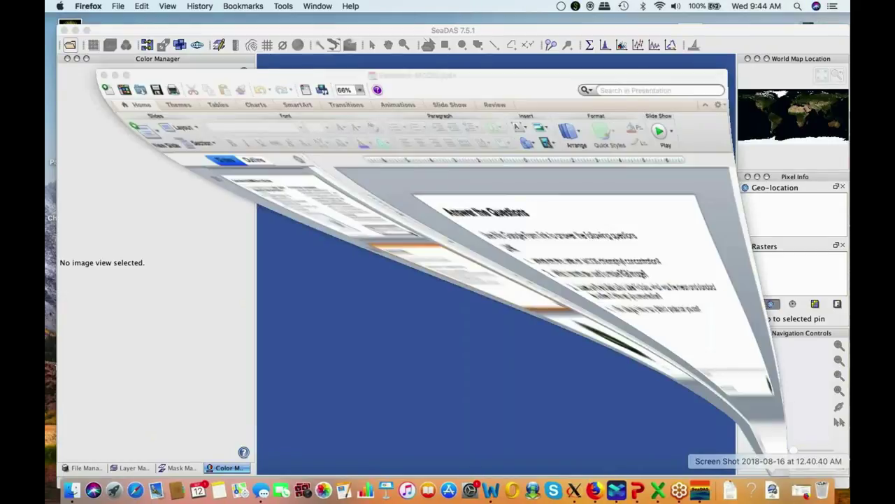
pyautogui.scroll(15, 167, 224)
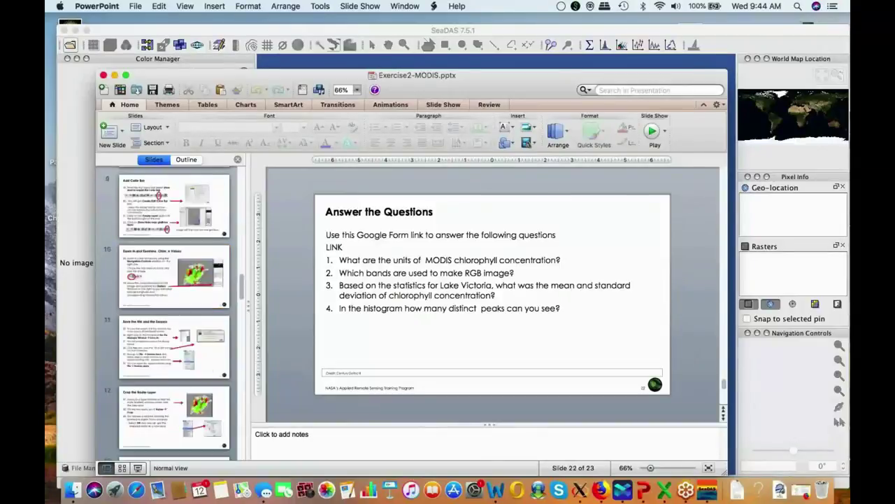
pyautogui.click(165, 228)
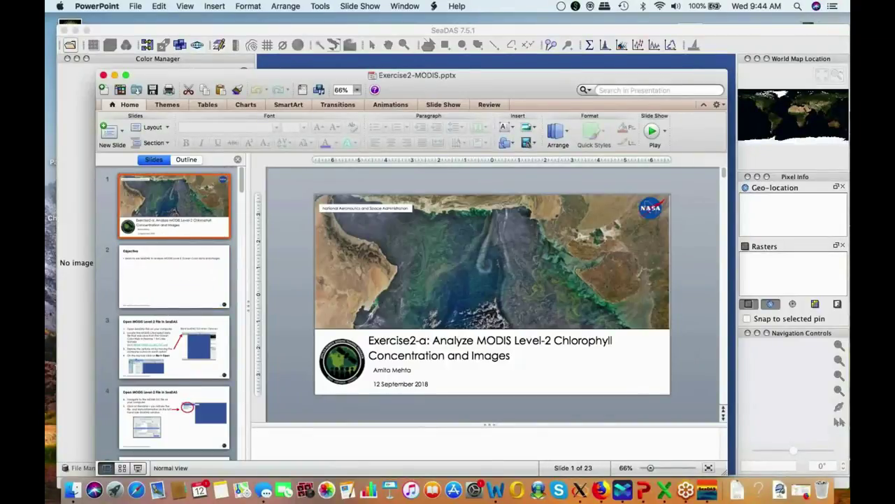
# Enlarge the presentation window and advance to slide 3, 'Open MODIS Level-2 File in SeaDAS'
pyautogui.moveTo(455, 75); pyautogui.dragTo(430, 19)
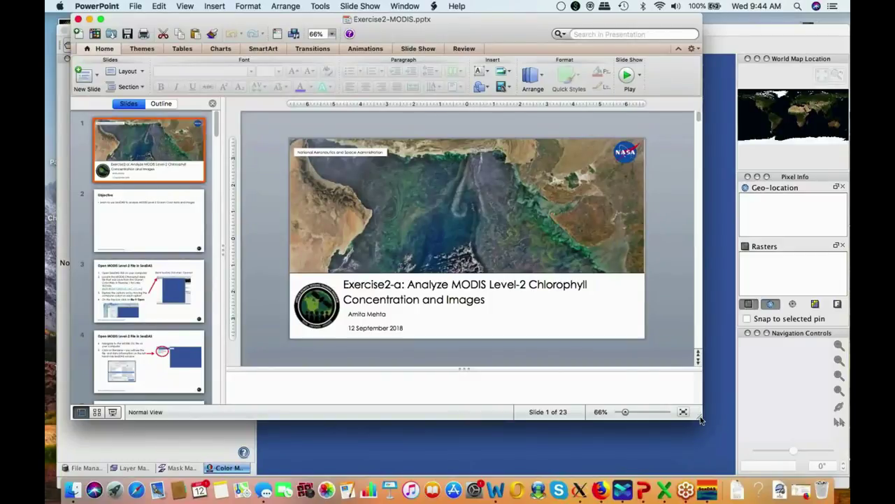
pyautogui.moveTo(701, 419); pyautogui.dragTo(775, 464)
pyautogui.click(181, 255)
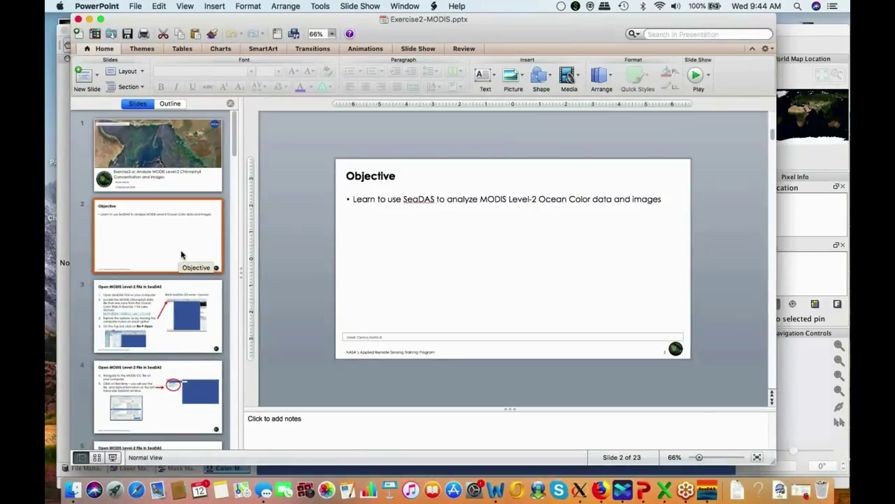
pyautogui.click(181, 312)
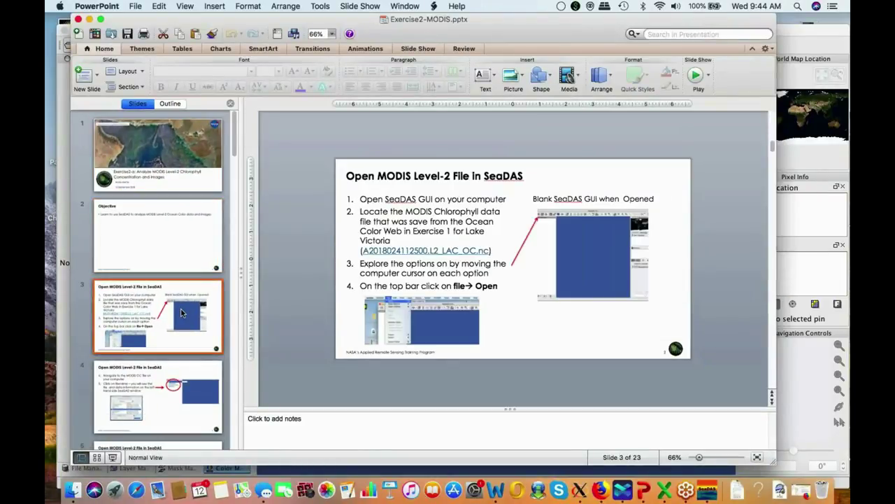
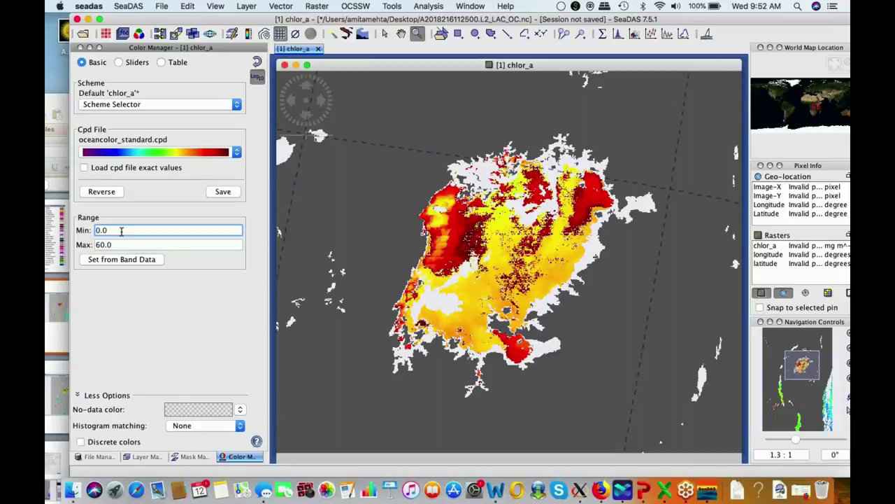
# Set the chlor_a colour range minimum to 0.05 and check the palette in Table view
pyautogui.write('5')
pyautogui.press('Return')
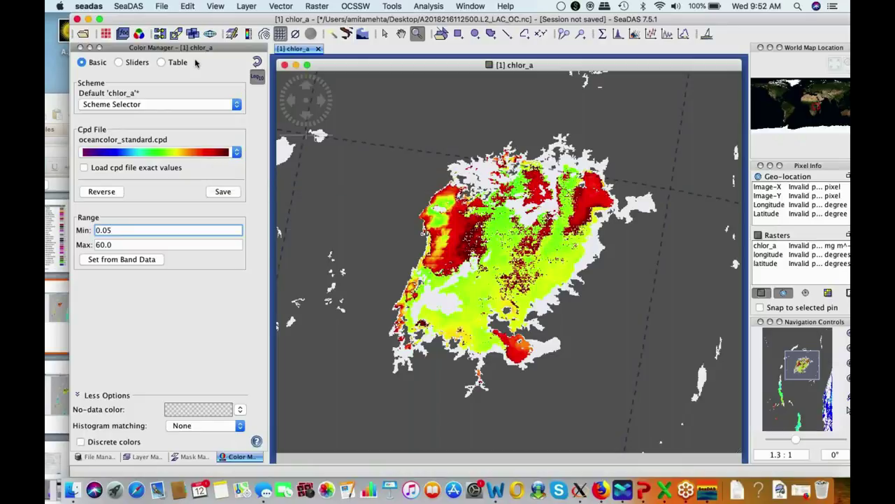
pyautogui.click(162, 62)
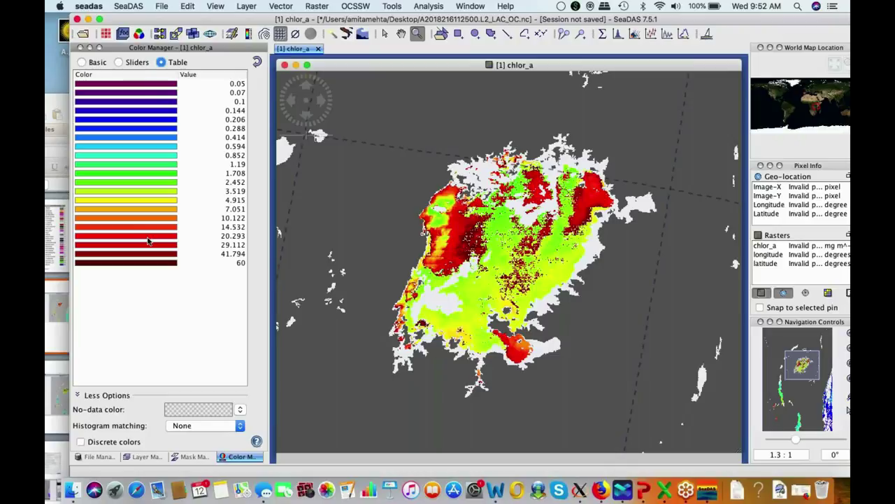
pyautogui.click(82, 62)
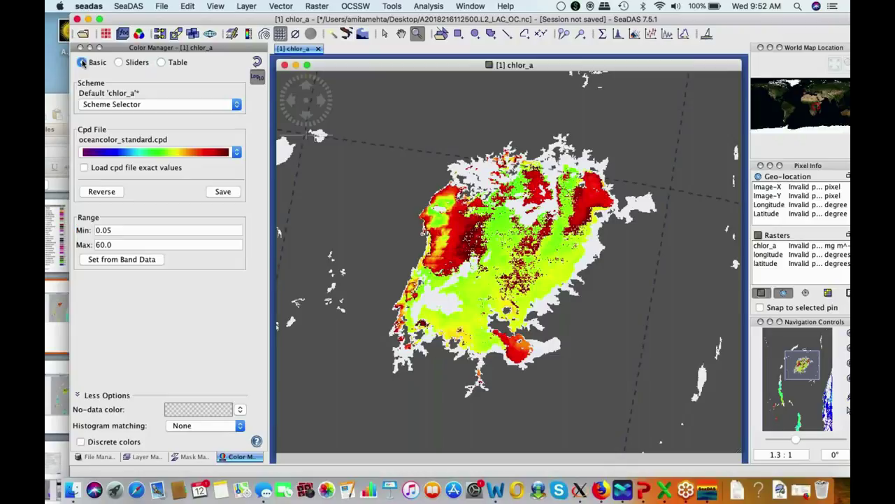
# Set the range maximum to 30 and apply the universal_bluered.cpd palette
pyautogui.doubleClick(123, 243)
pyautogui.write('3')
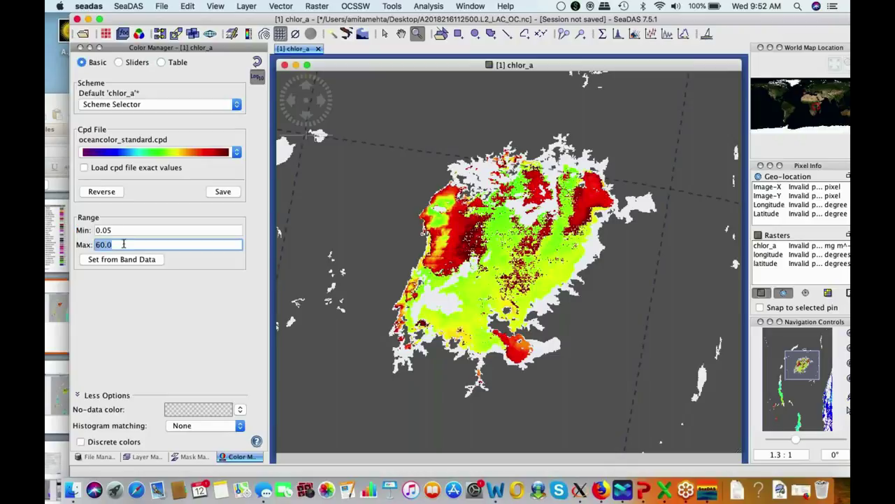
pyautogui.write('0')
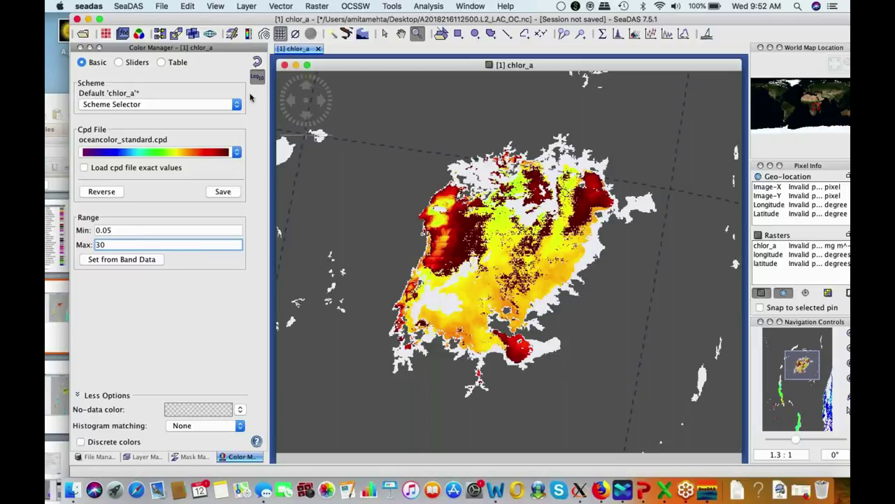
pyautogui.click(236, 152)
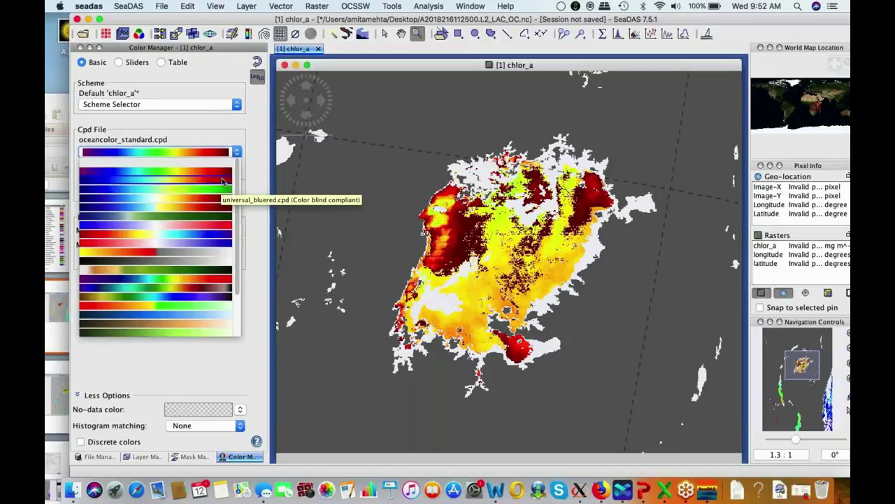
pyautogui.click(222, 182)
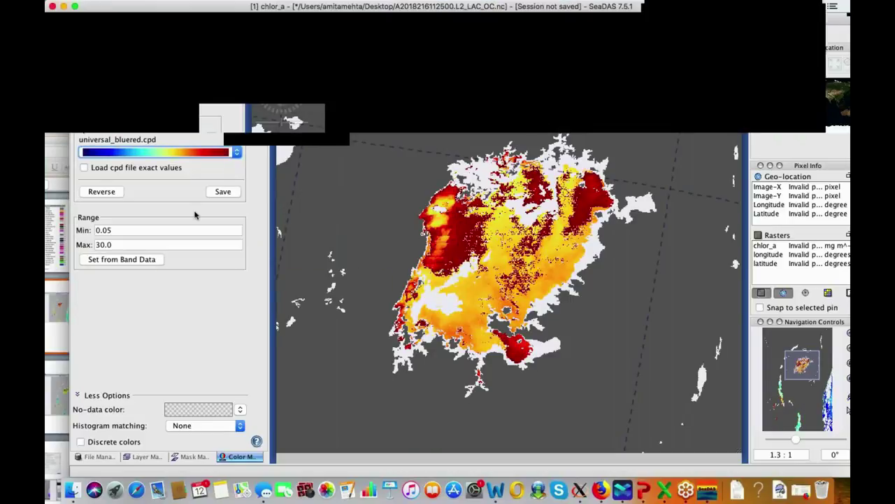
pyautogui.click(144, 245)
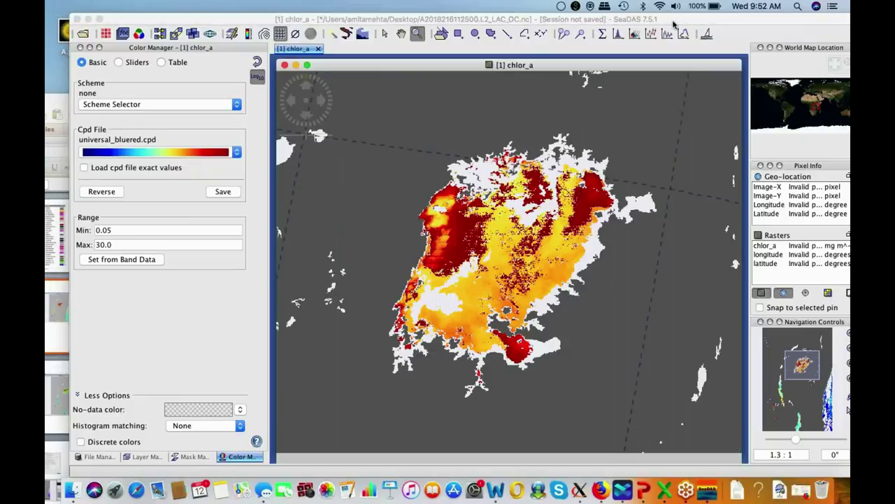
pyautogui.moveTo(680, 21); pyautogui.dragTo(595, 21)
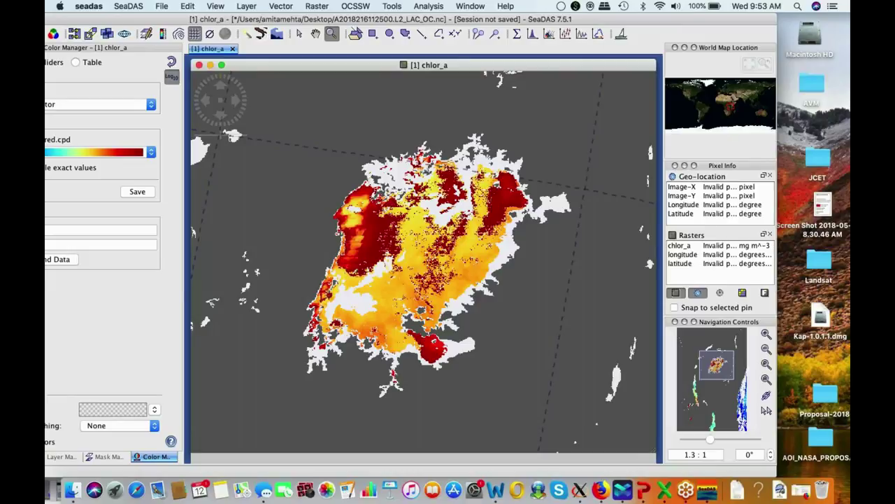
pyautogui.moveTo(665, 23); pyautogui.dragTo(771, 24)
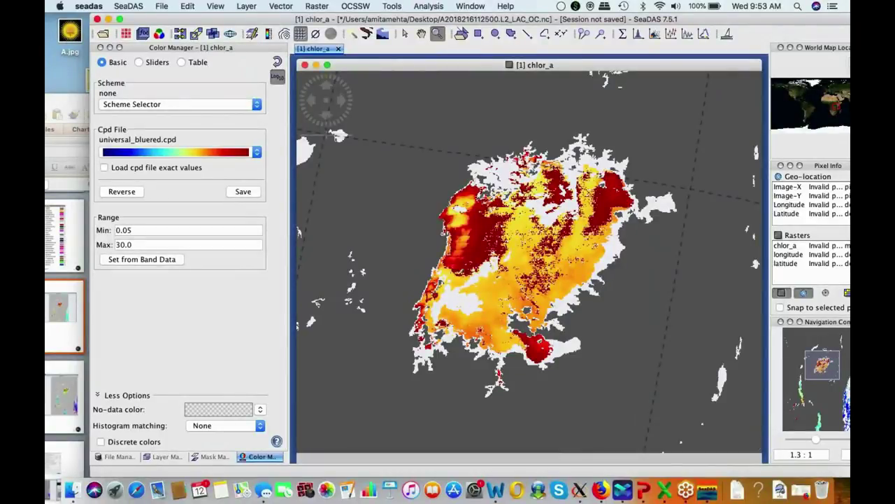
pyautogui.press('super+Tab')
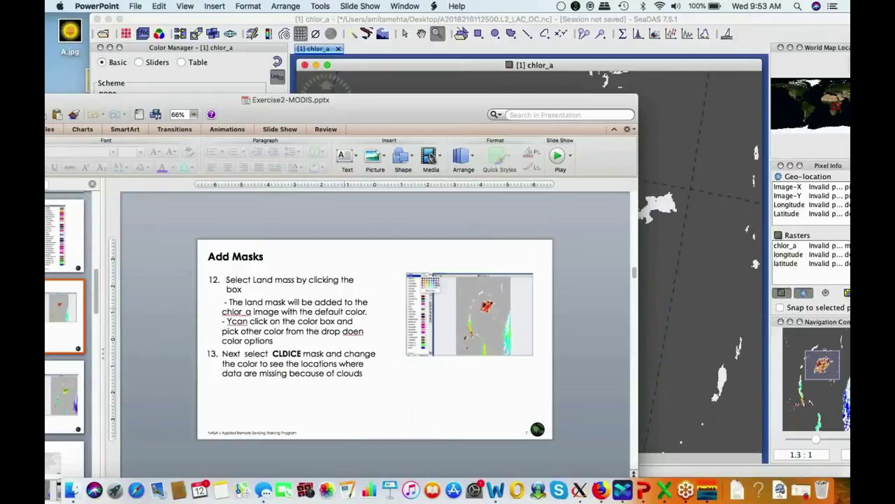
pyautogui.click(514, 21)
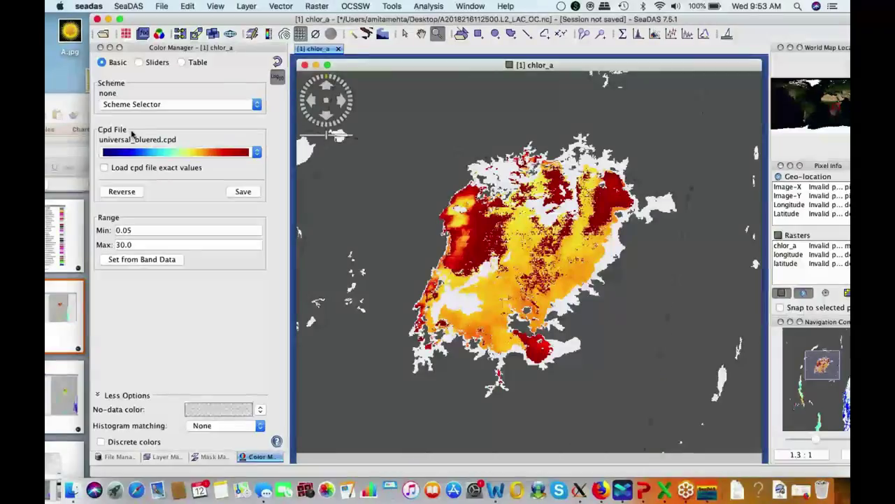
# Colour the CLDICE mask black in Mask Manager, then untick it so only LAND shows
pyautogui.click(210, 457)
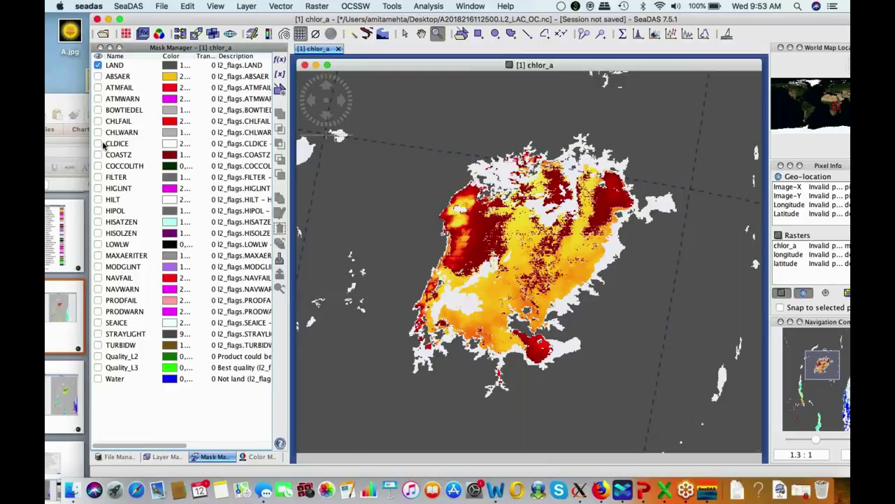
pyautogui.click(98, 144)
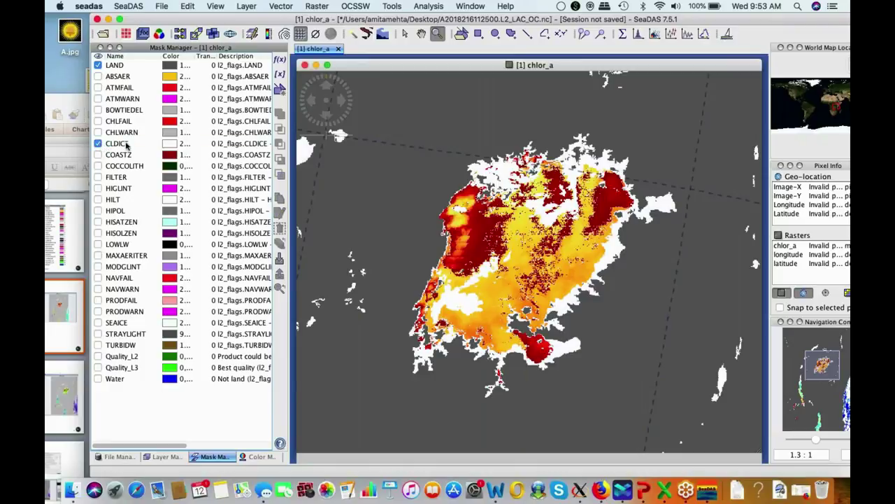
pyautogui.click(171, 143)
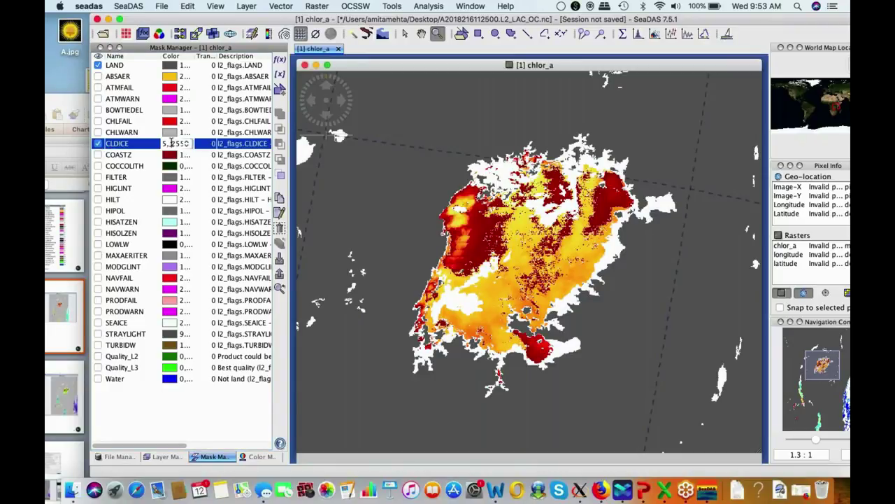
pyautogui.click(171, 143)
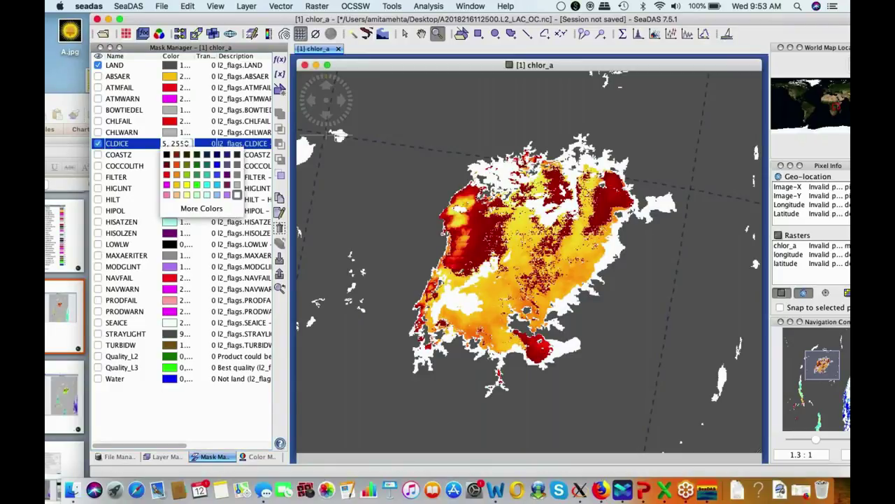
pyautogui.click(167, 155)
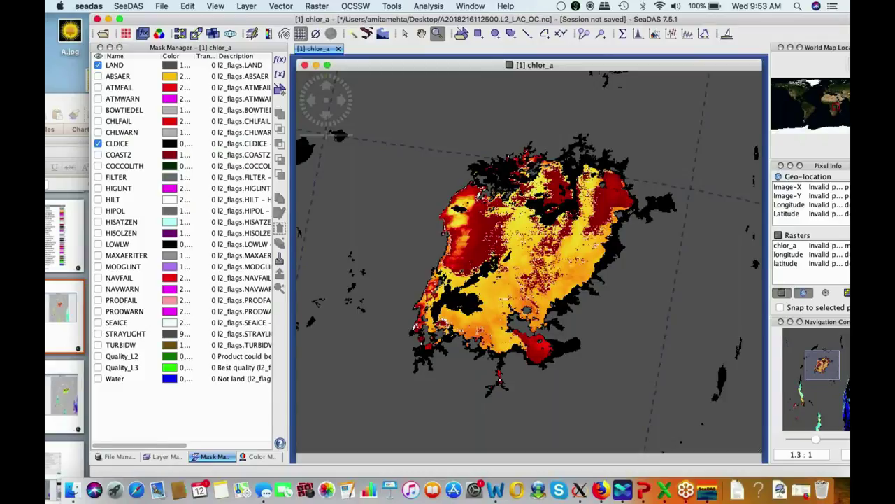
pyautogui.moveTo(277, 18); pyautogui.dragTo(245, 8)
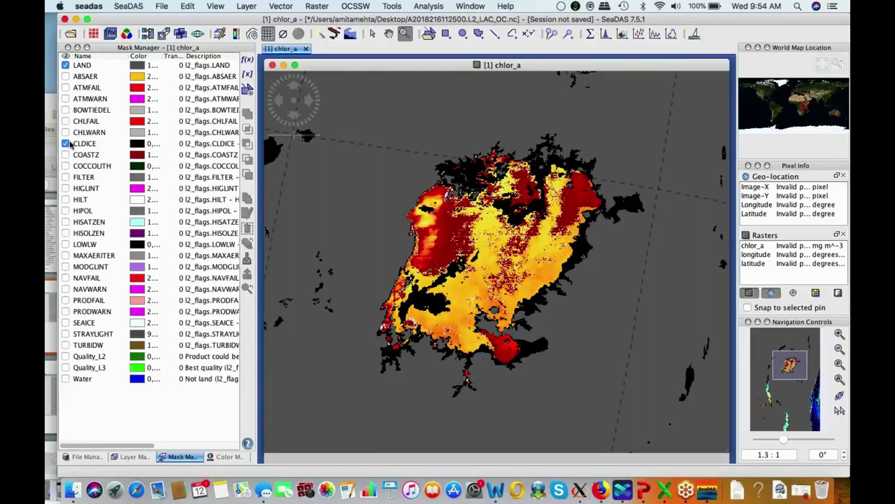
pyautogui.click(65, 143)
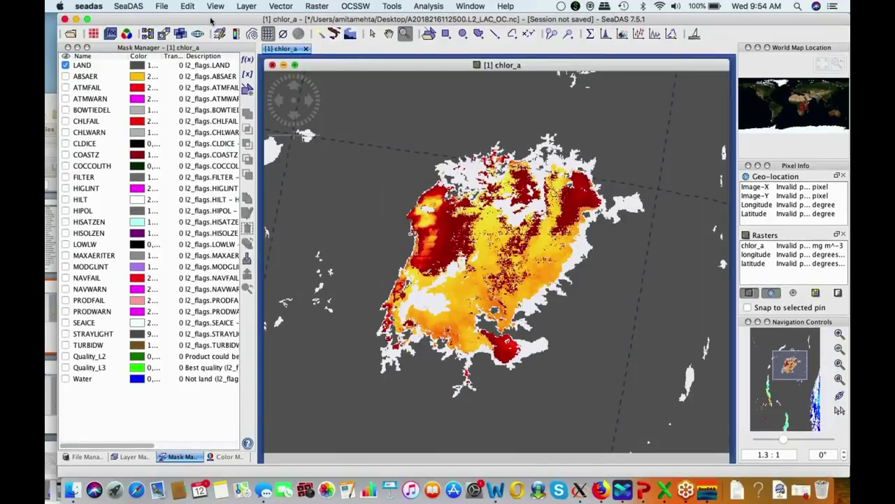
pyautogui.click(236, 34)
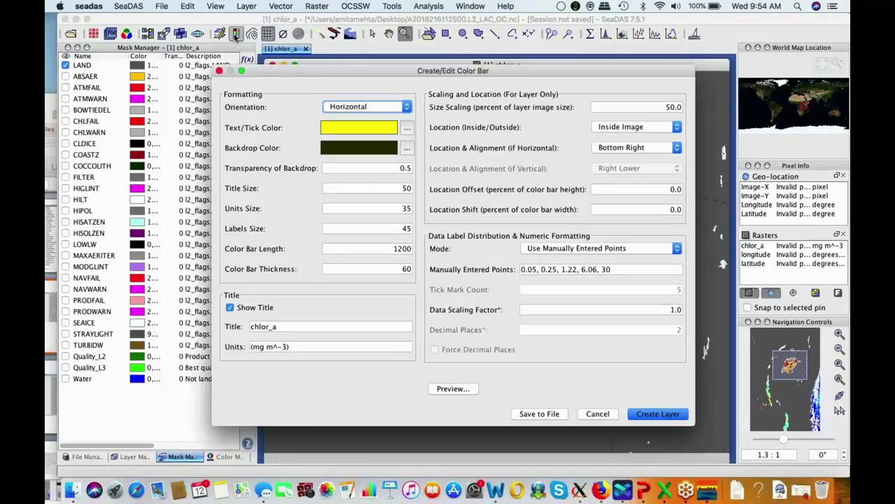
pyautogui.click(598, 414)
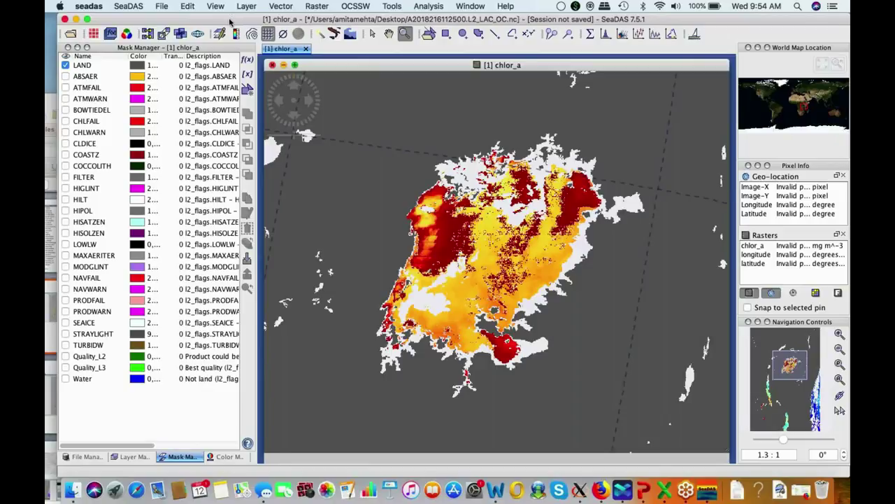
pyautogui.moveTo(230, 21); pyautogui.dragTo(562, 21)
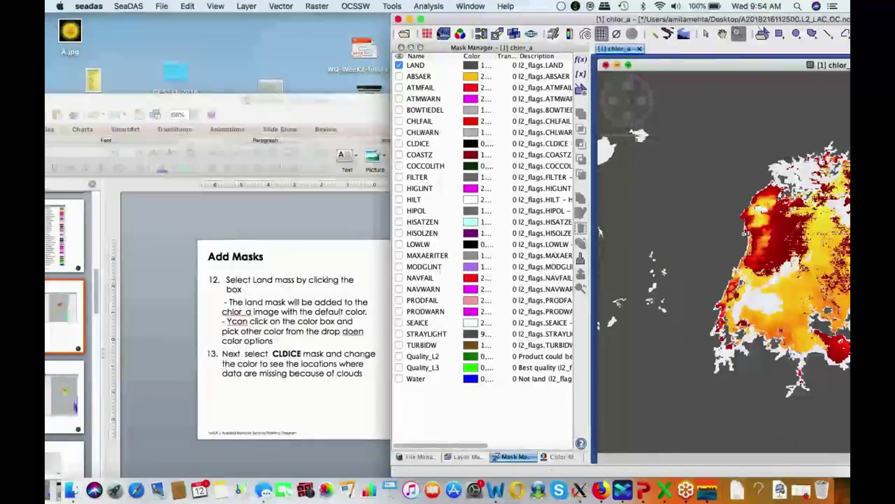
# Maximise the PowerPoint tutorial, go to slide 8 'Change Color Table', and return to SeaDAS
pyautogui.click(335, 100)
pyautogui.moveTo(442, 96); pyautogui.dragTo(476, 71)
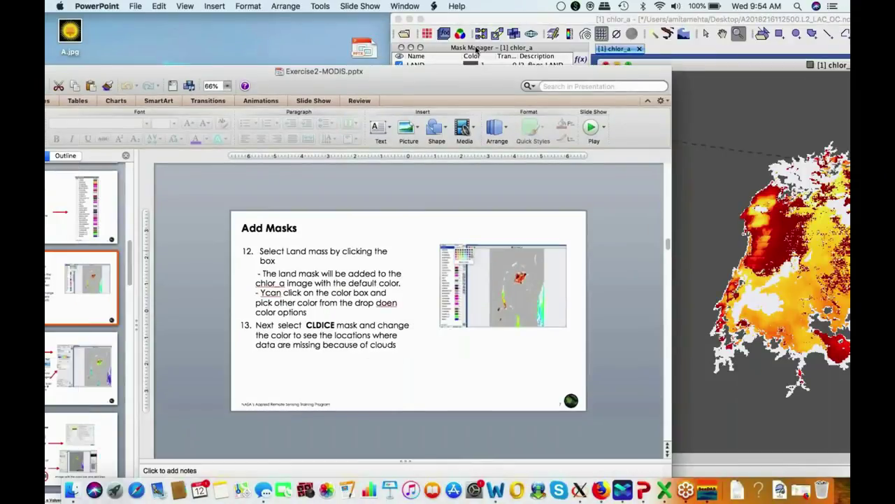
pyautogui.doubleClick(476, 70)
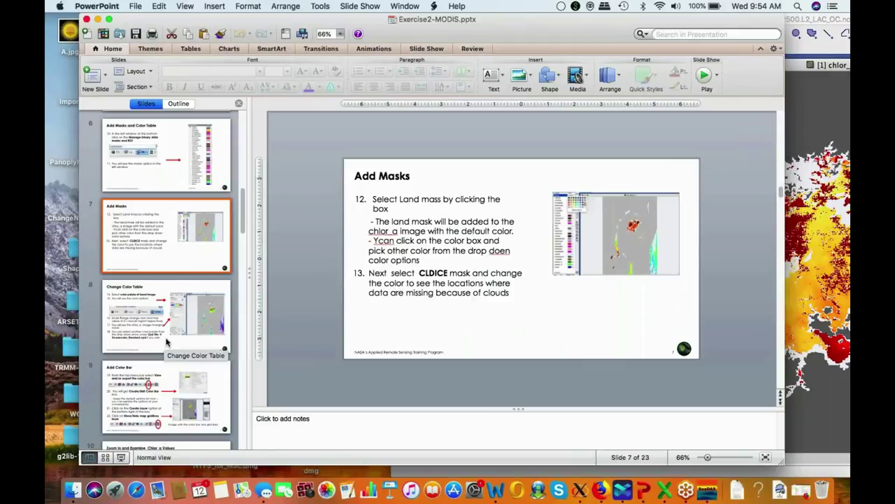
pyautogui.click(167, 341)
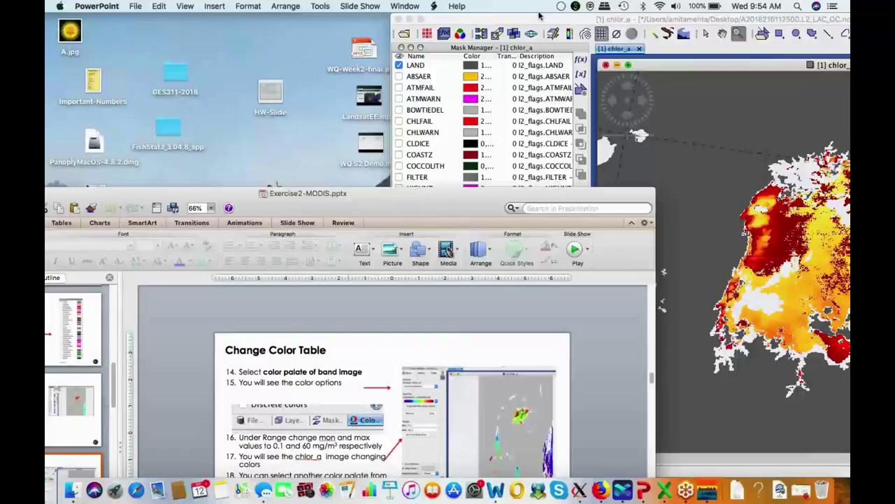
pyautogui.click(429, 19)
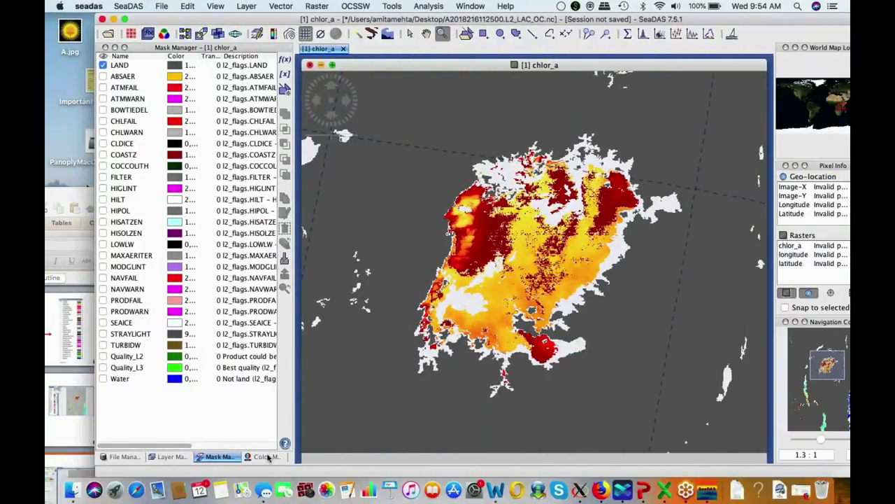
# In Color Manager, set the chlor_a Range Min to 0.1 and Max to 6030.0
pyautogui.click(266, 457)
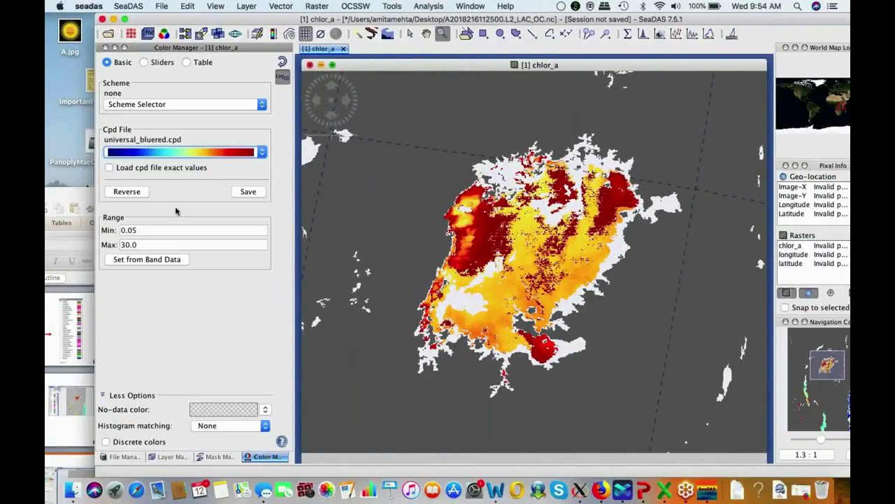
pyautogui.doubleClick(152, 230)
pyautogui.write('-')
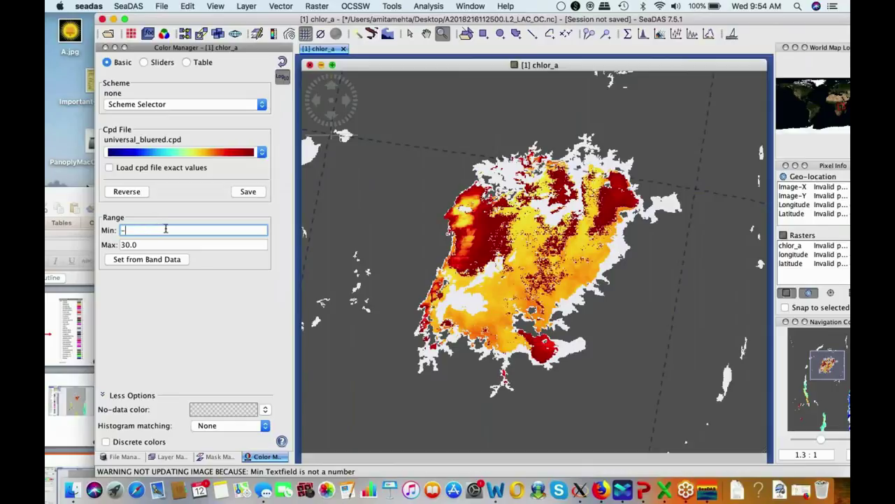
pyautogui.write('1')
pyautogui.press('BackSpace')
pyautogui.press('BackSpace')
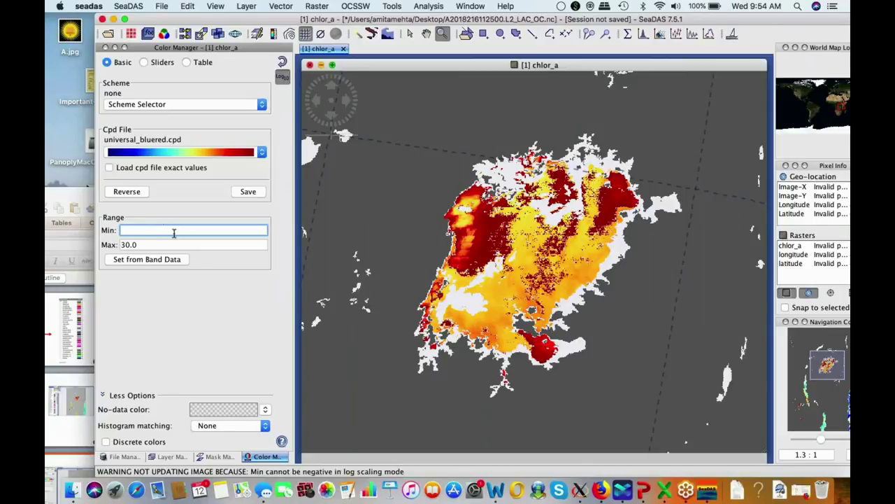
pyautogui.write('0.1')
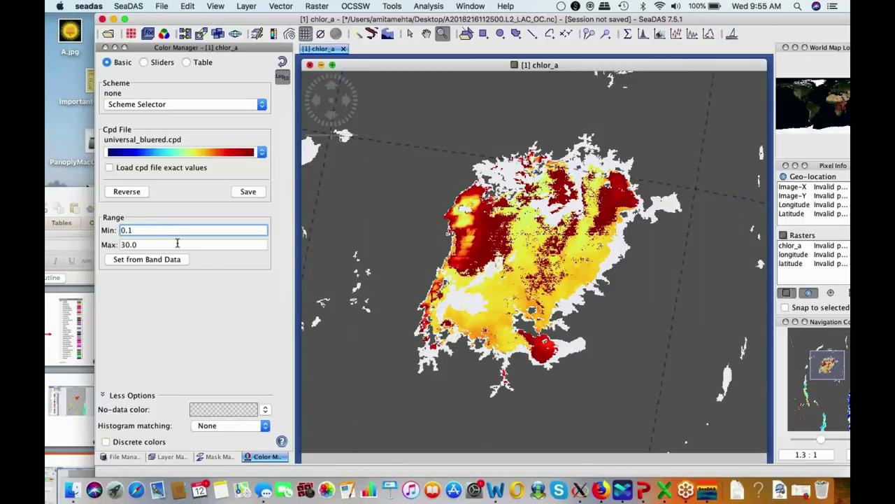
pyautogui.press('Tab')
pyautogui.write('60')
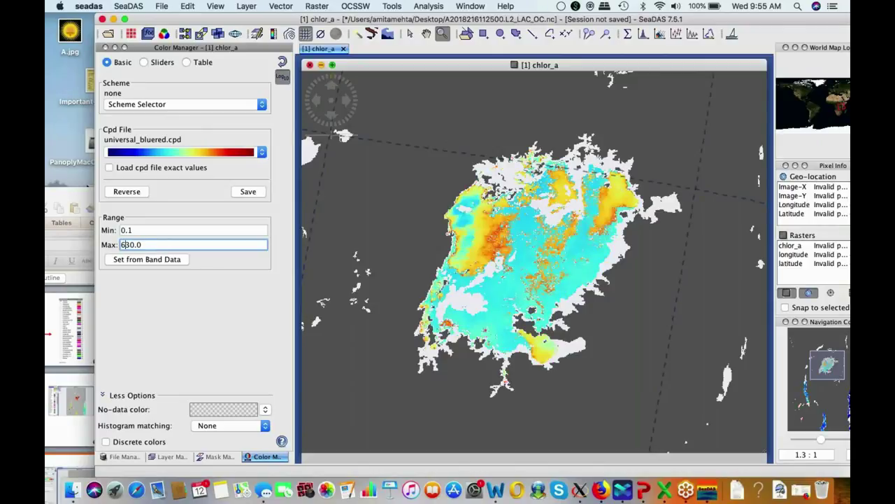
# Apply the oceancolor_standard.cpd palette to the chlor_a image
pyautogui.click(262, 152)
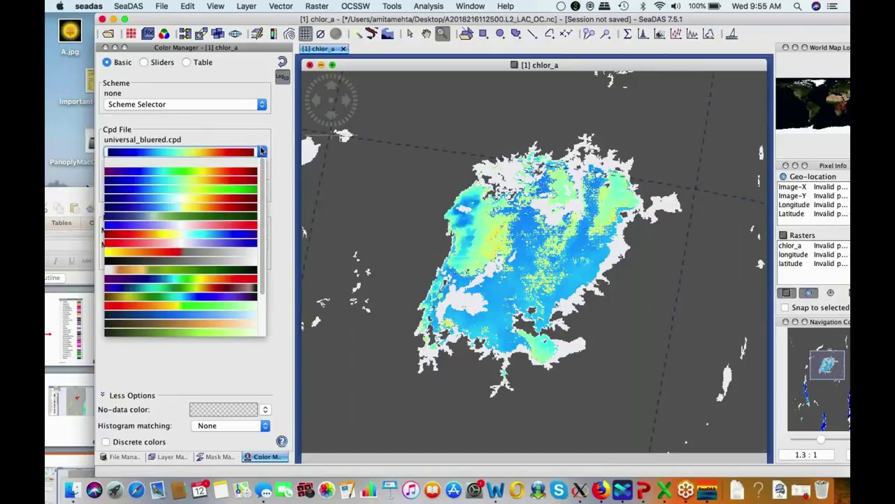
pyautogui.click(255, 170)
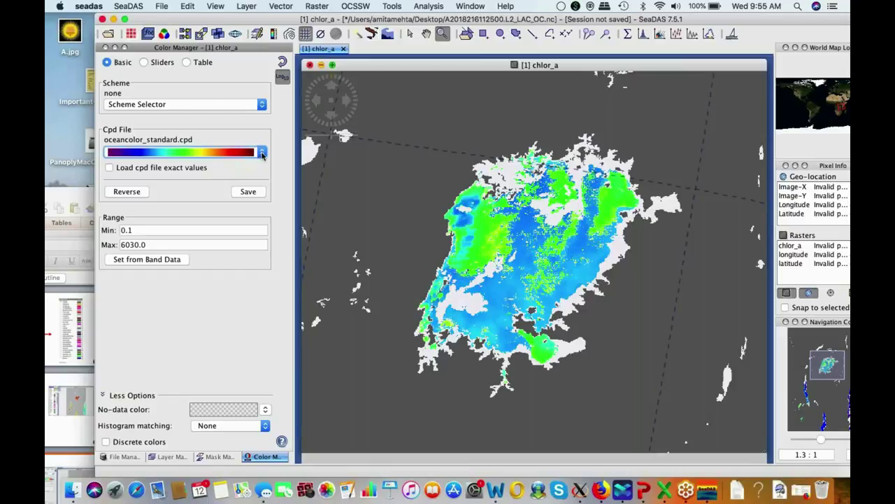
pyautogui.press('super+Tab')
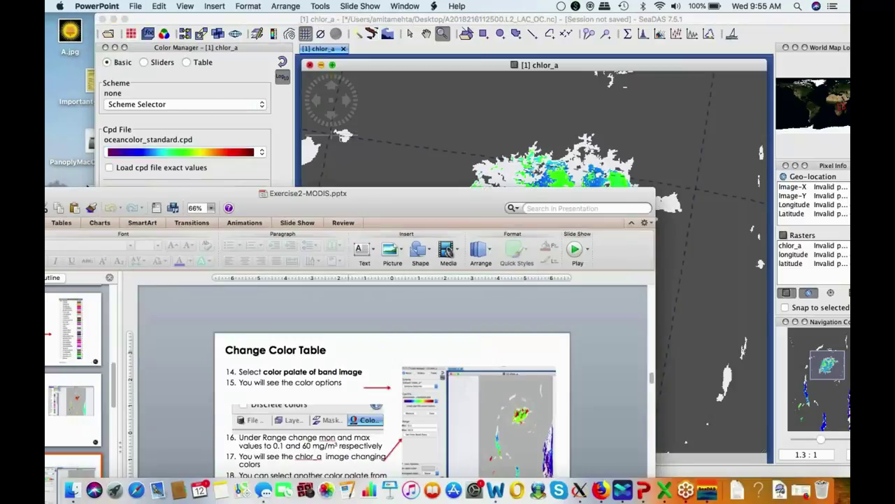
# Try universal_bluered, anomalies1_universal and universal_bluegreen palettes, then revert to oceancolor_standard
pyautogui.click(216, 130)
pyautogui.click(262, 151)
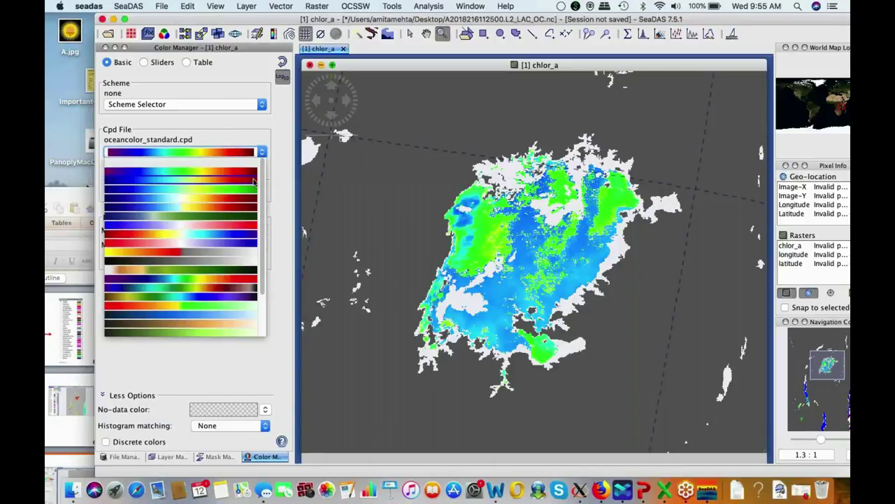
pyautogui.click(253, 179)
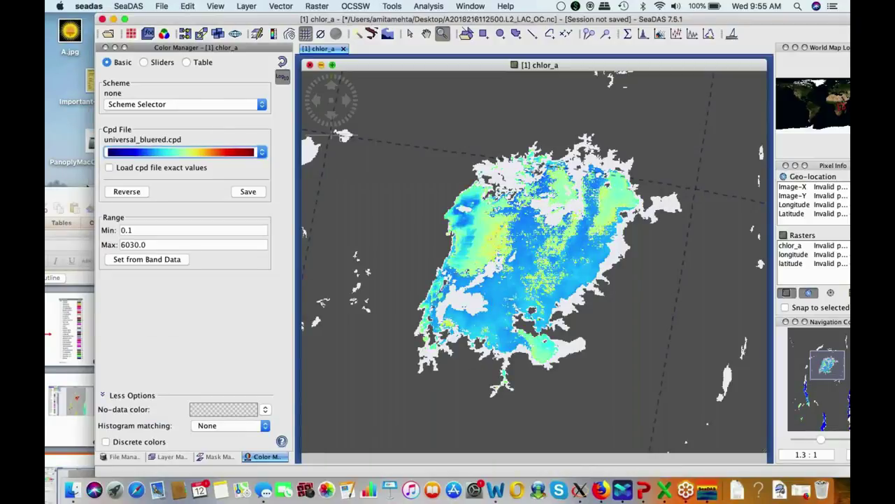
pyautogui.click(263, 152)
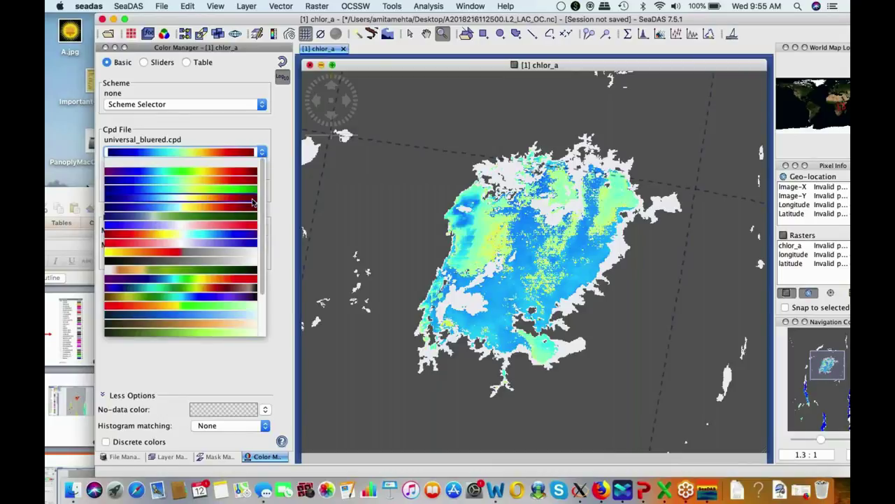
pyautogui.click(253, 203)
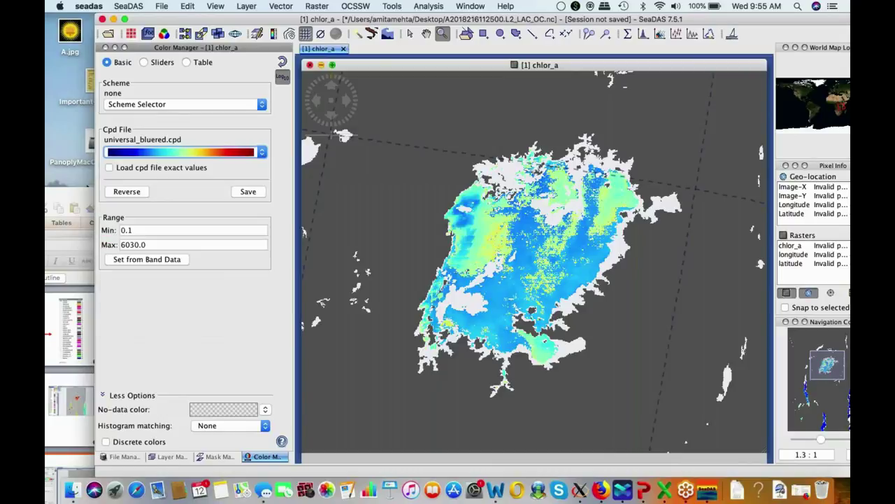
pyautogui.click(264, 153)
pyautogui.click(249, 193)
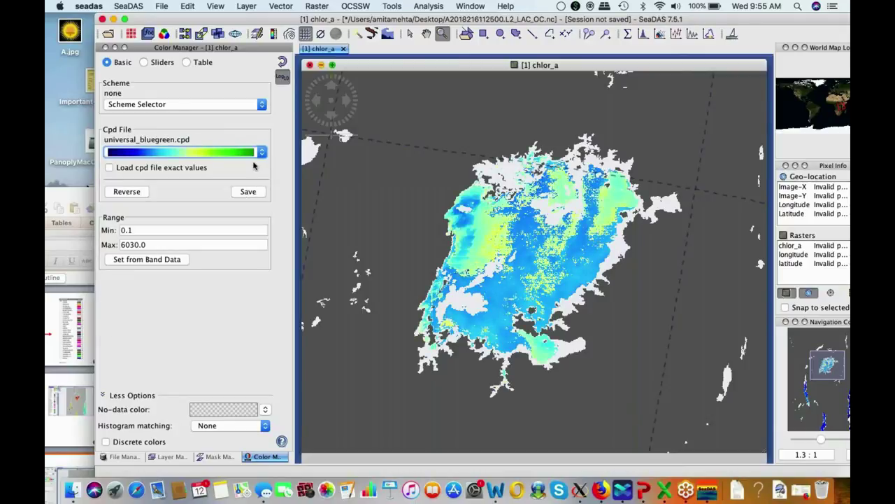
pyautogui.click(260, 153)
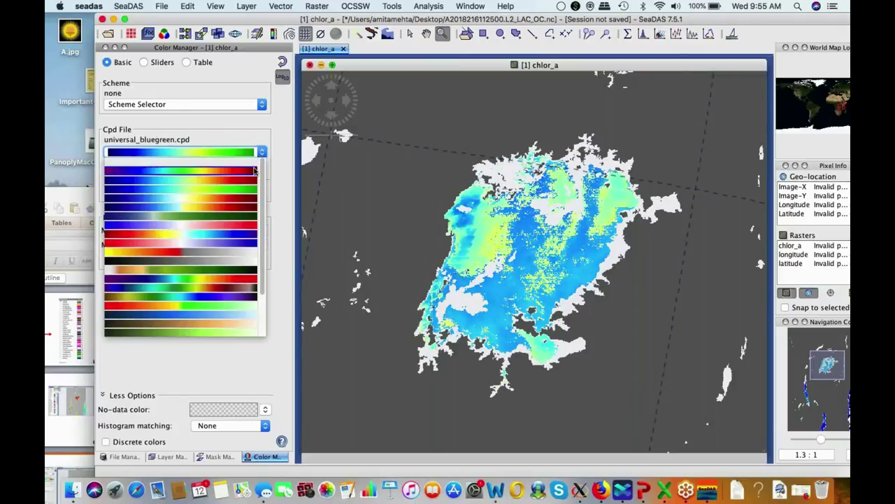
pyautogui.click(182, 171)
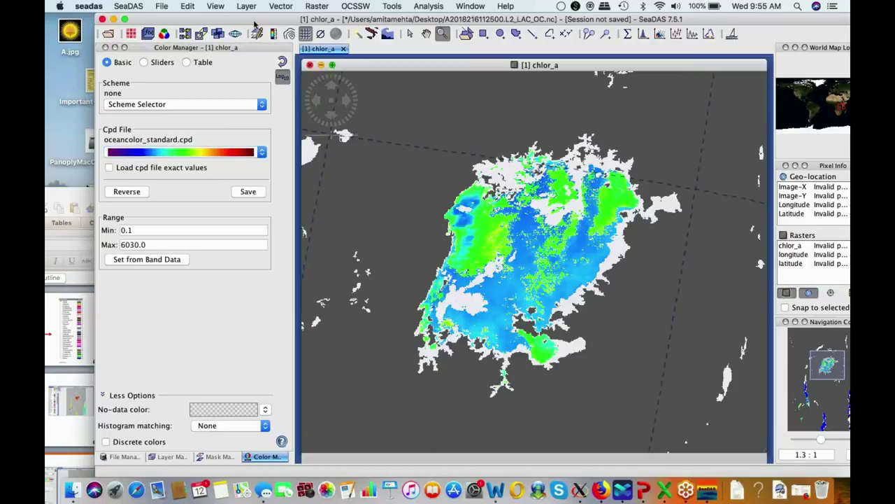
pyautogui.moveTo(274, 17); pyautogui.dragTo(372, 17)
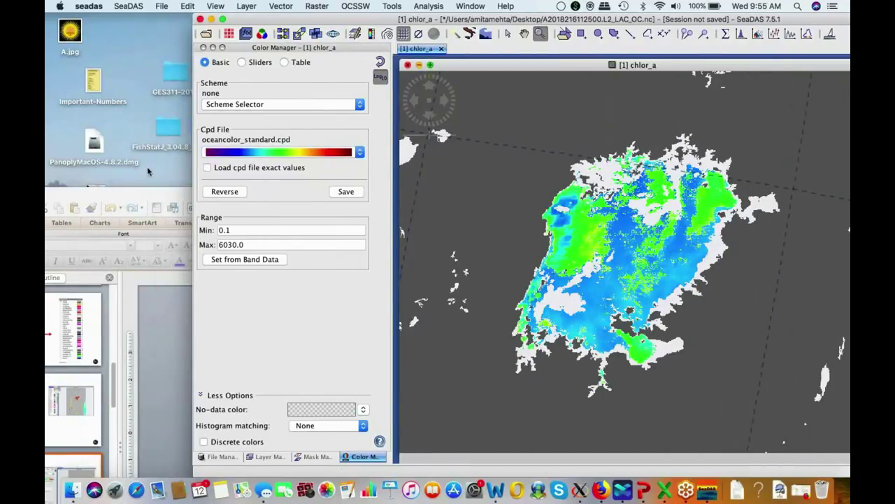
pyautogui.moveTo(148, 184); pyautogui.dragTo(281, 5)
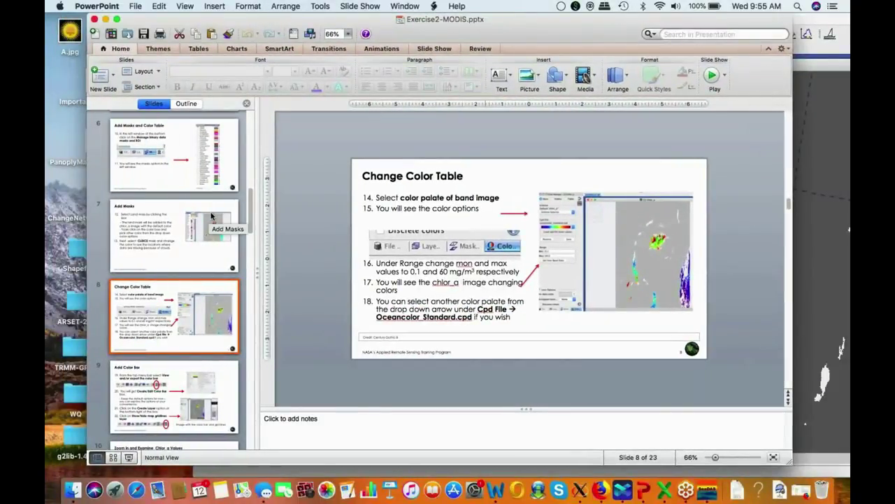
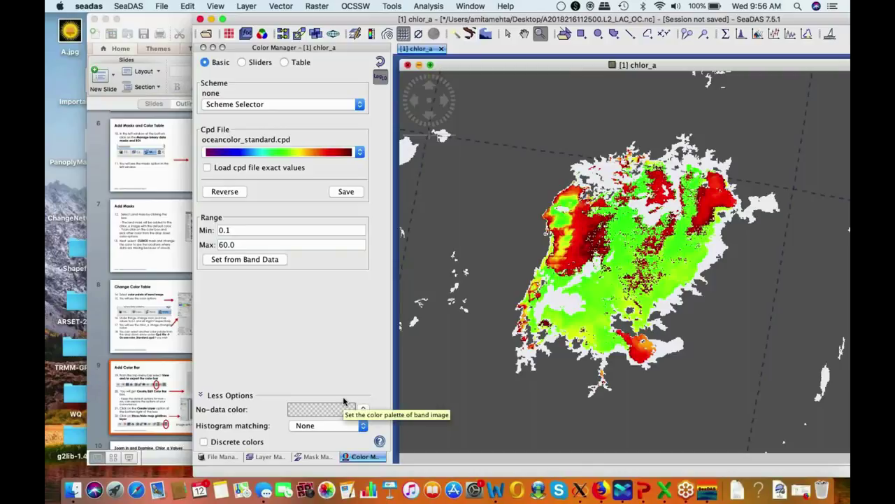
# Create the chlor_a colour bar layer with the default settings (horizontal, mg m^-3, 0.1–60 labels)
pyautogui.click(372, 36)
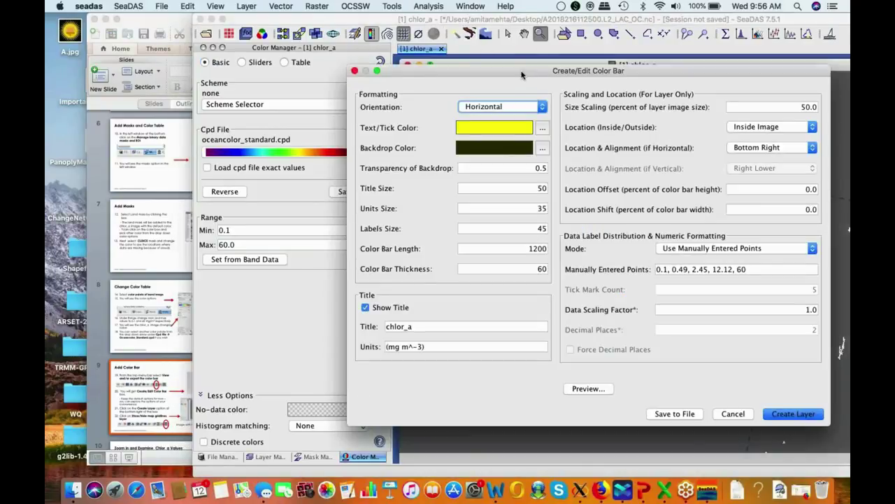
pyautogui.moveTo(521, 75); pyautogui.dragTo(360, 76)
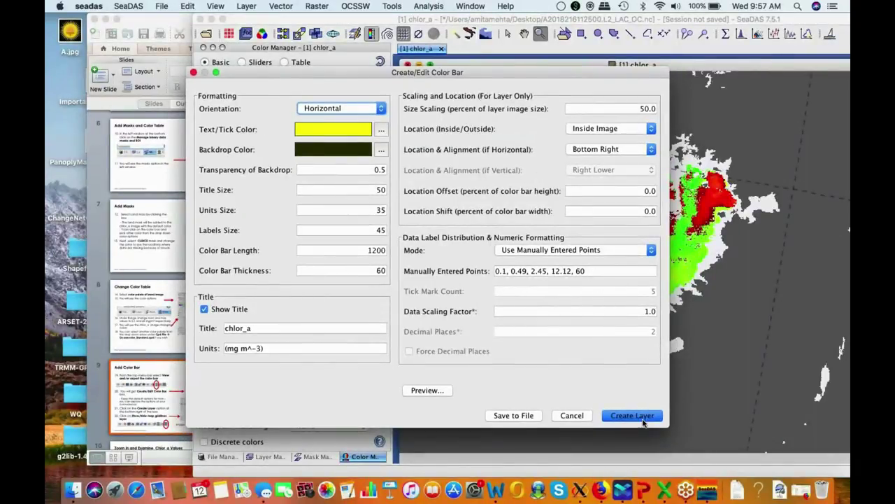
pyautogui.click(642, 421)
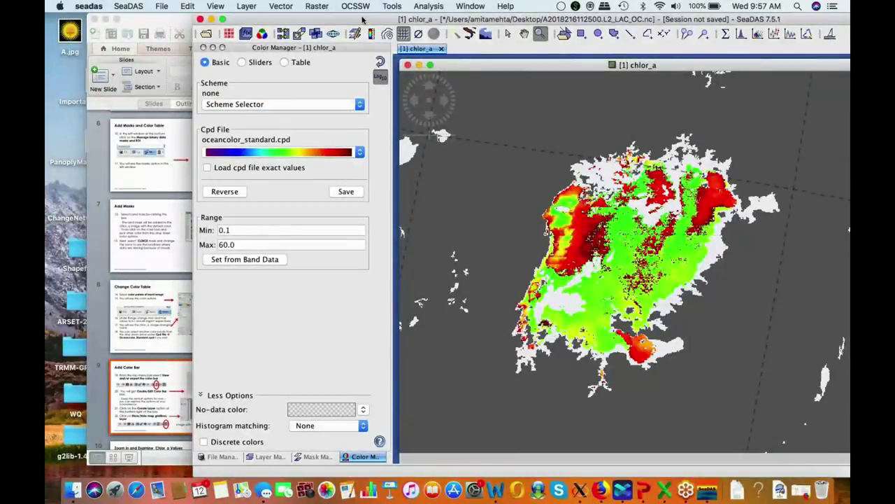
pyautogui.moveTo(360, 19); pyautogui.dragTo(184, 5)
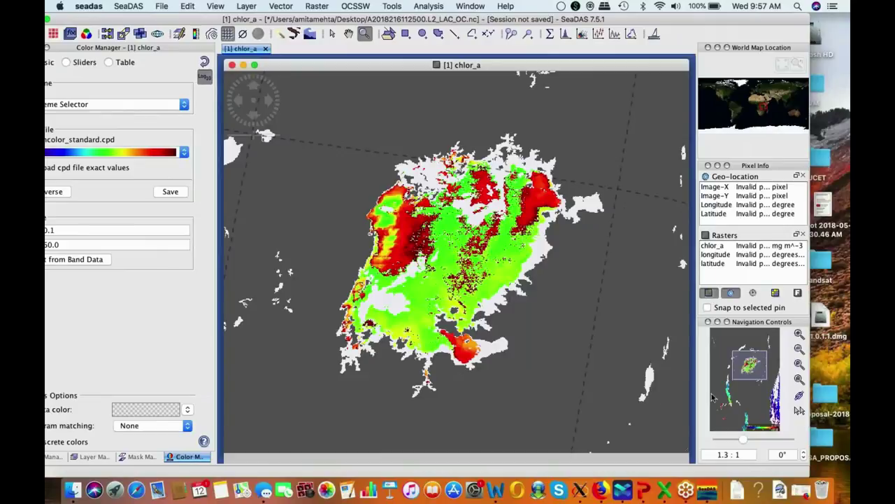
# Jump to the new colour bar at the scene's lower edge and zoom in on it
pyautogui.click(799, 410)
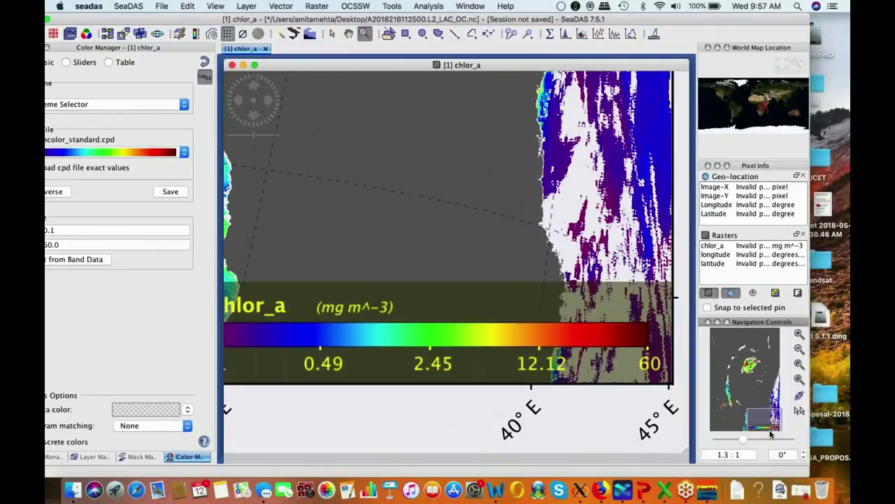
pyautogui.scroll(2, 799, 411)
pyautogui.scroll(-5, 799, 411)
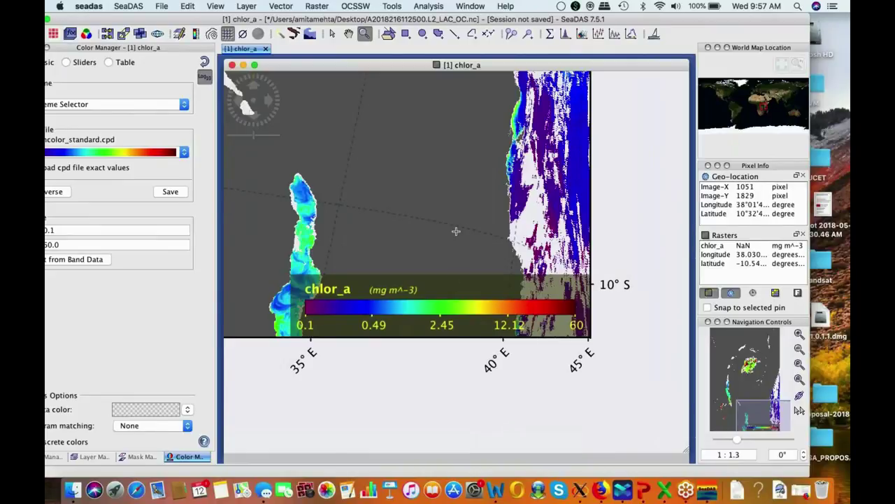
pyautogui.moveTo(456, 226); pyautogui.dragTo(423, 398)
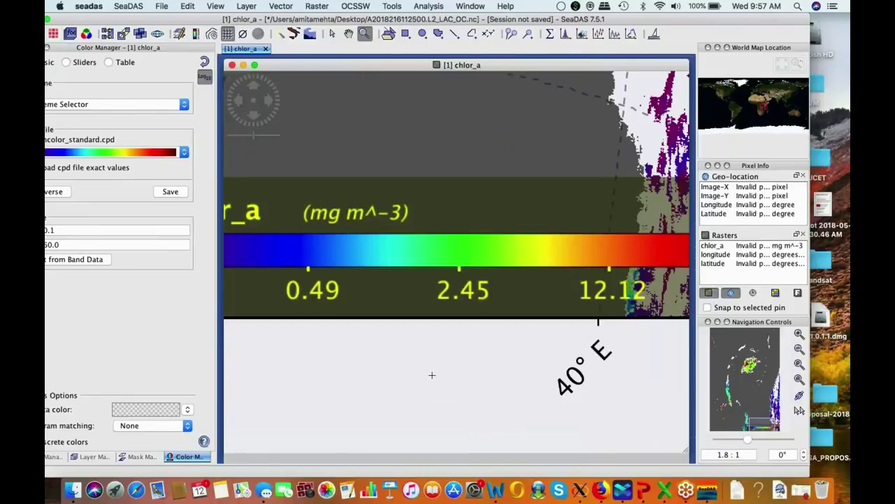
# Pan back to centre on Lake Victoria and zoom closely into a small area of it
pyautogui.moveTo(762, 422); pyautogui.dragTo(754, 363)
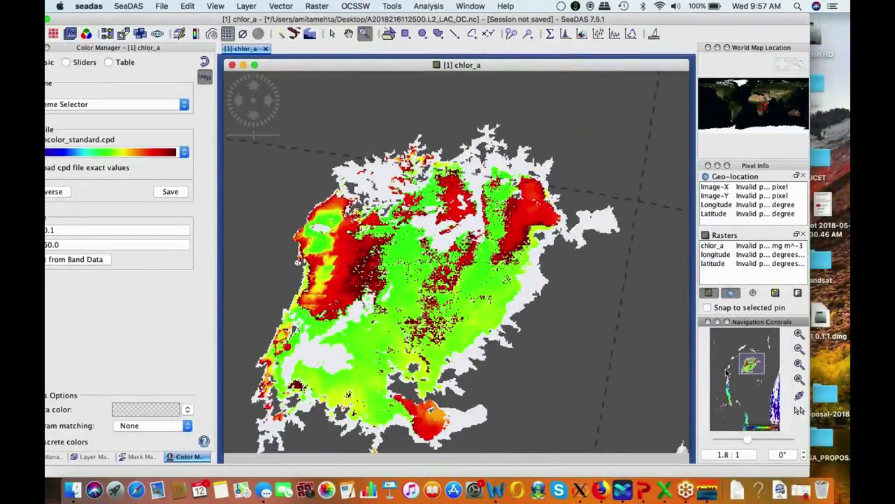
pyautogui.moveTo(749, 377); pyautogui.dragTo(747, 378)
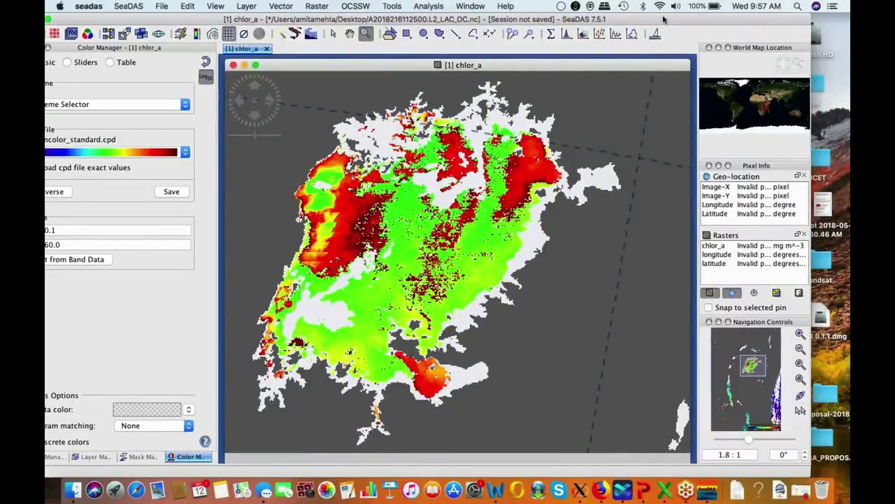
pyautogui.moveTo(626, 21)
pyautogui.mouseDown()
pyautogui.moveTo(700, 18)
pyautogui.moveTo(629, 17)
pyautogui.mouseUp()
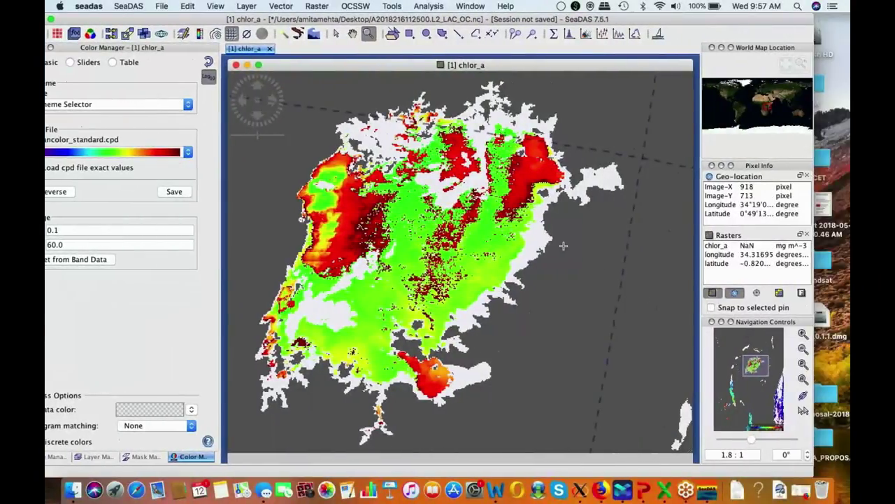
pyautogui.scroll(2, 563, 244)
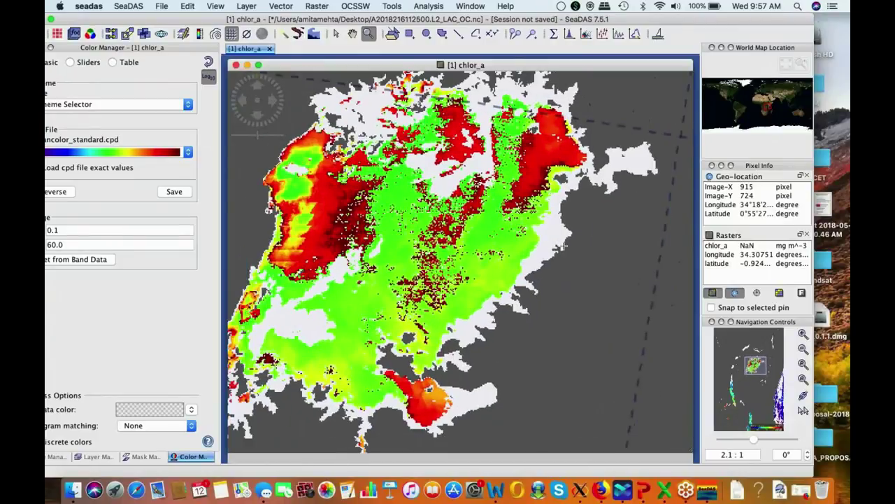
pyautogui.scroll(-3, 553, 245)
pyautogui.moveTo(538, 242); pyautogui.dragTo(580, 267)
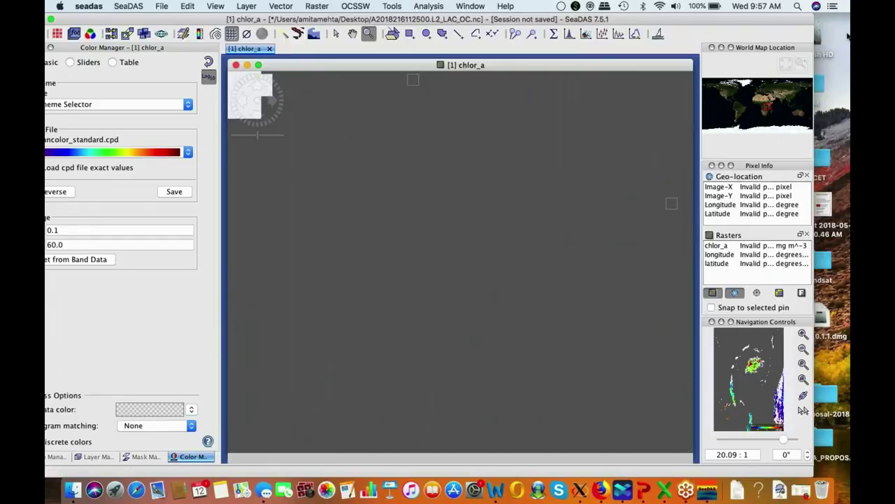
# Move the view to another part of the scene and show the A2018216112500.L2_LAC_OC.nc product tree
pyautogui.click(843, 24)
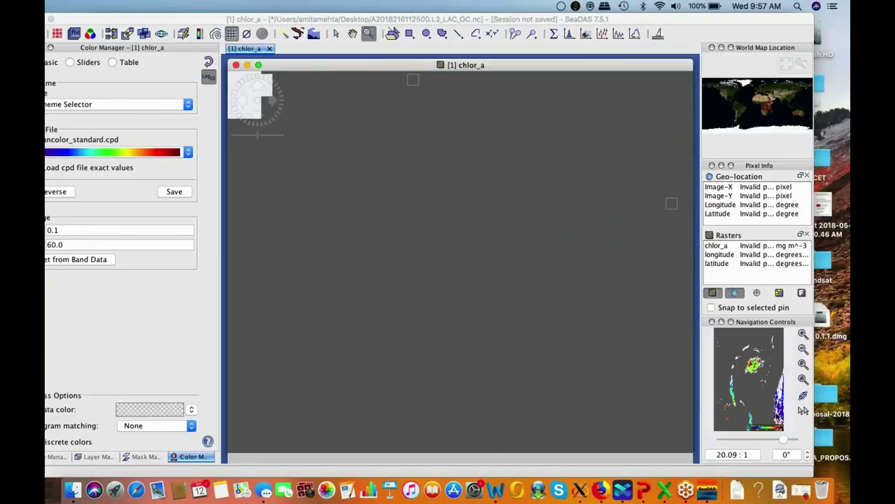
pyautogui.click(763, 409)
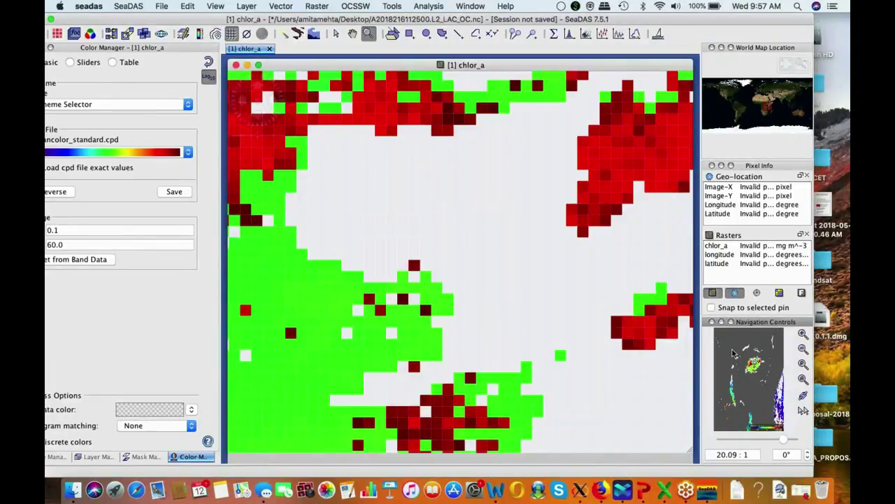
pyautogui.click(752, 361)
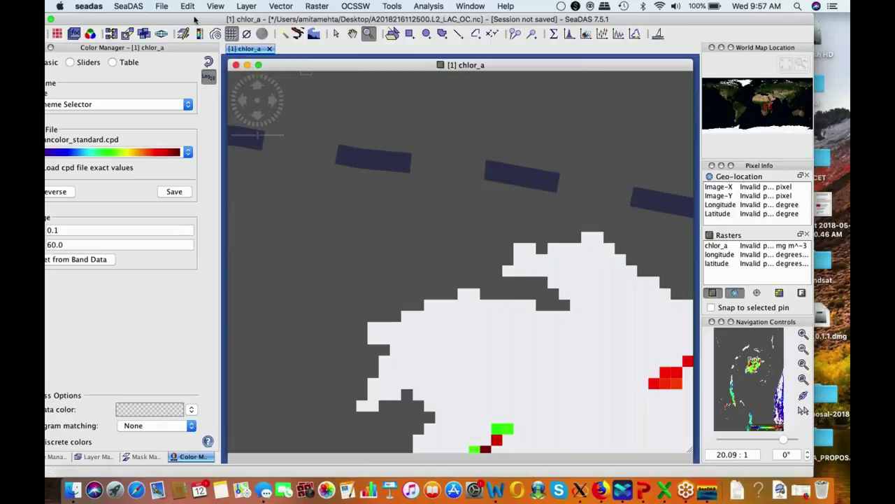
pyautogui.moveTo(195, 19); pyautogui.dragTo(214, 14)
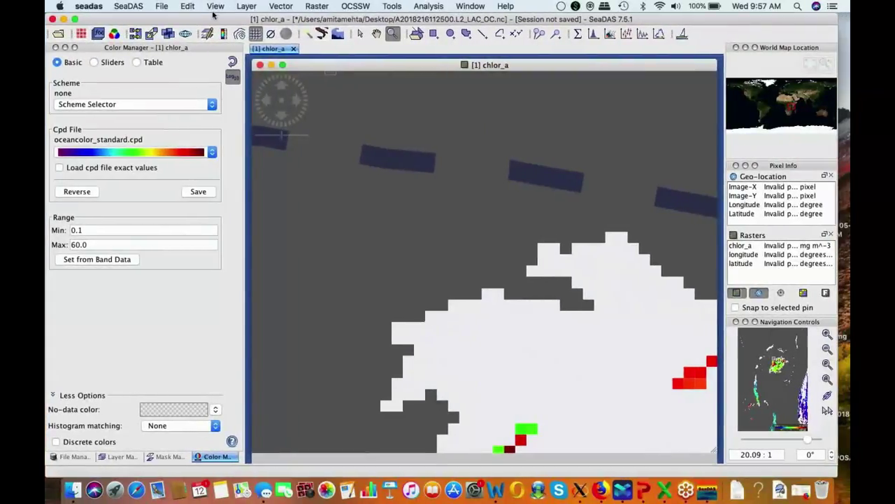
pyautogui.click(77, 457)
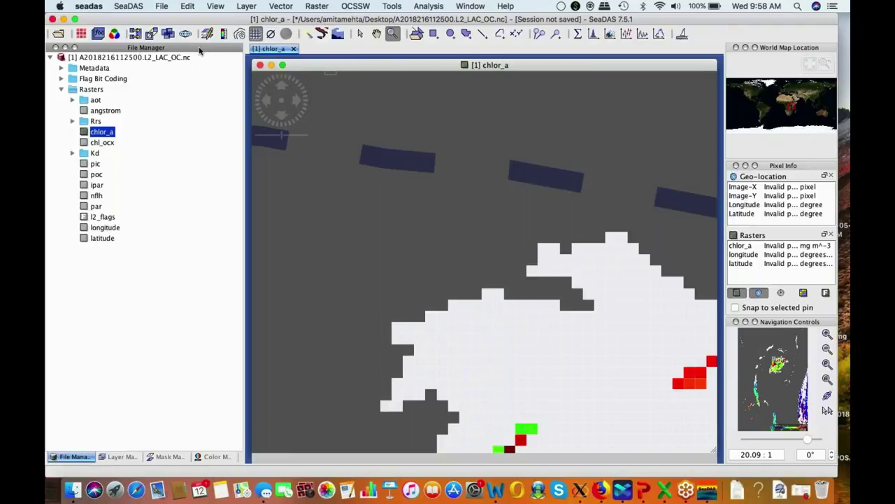
# Zoom the chlor_a view out to about 1:1.9, revealing the 5° N, 0° and 5° S grid lines
pyautogui.click(266, 49)
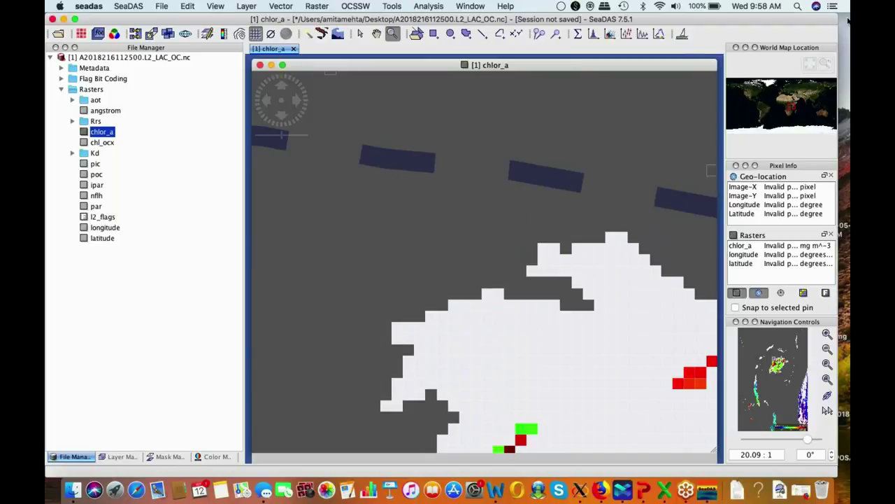
pyautogui.click(849, 21)
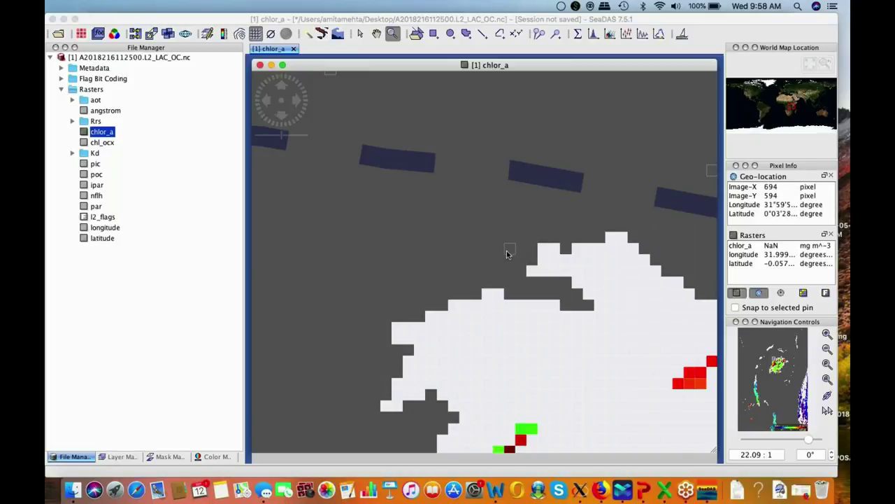
pyautogui.scroll(-8, 507, 254)
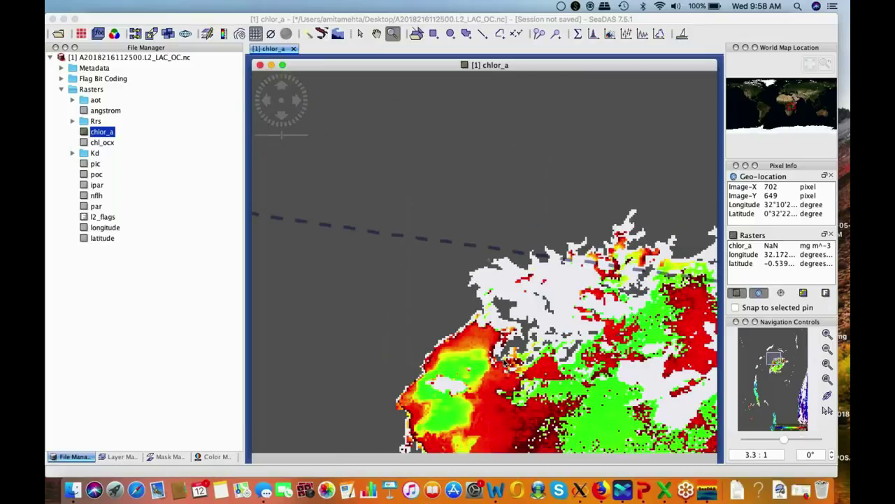
pyautogui.scroll(-8, 506, 362)
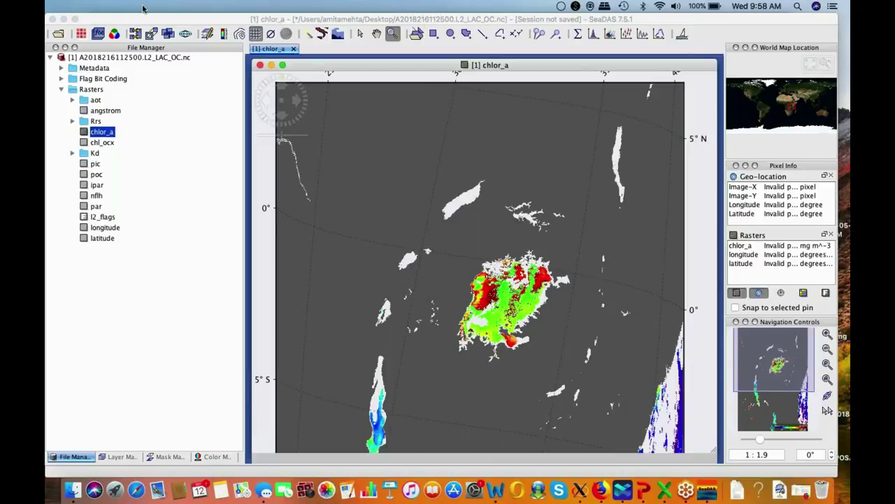
# Restore the default window layout, then drag a zoom box around Lake Victoria
pyautogui.click(165, 154)
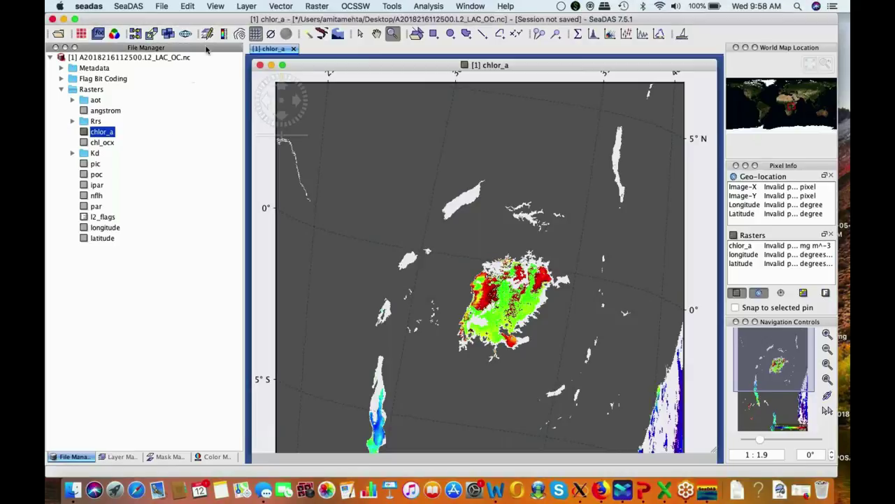
pyautogui.click(216, 6)
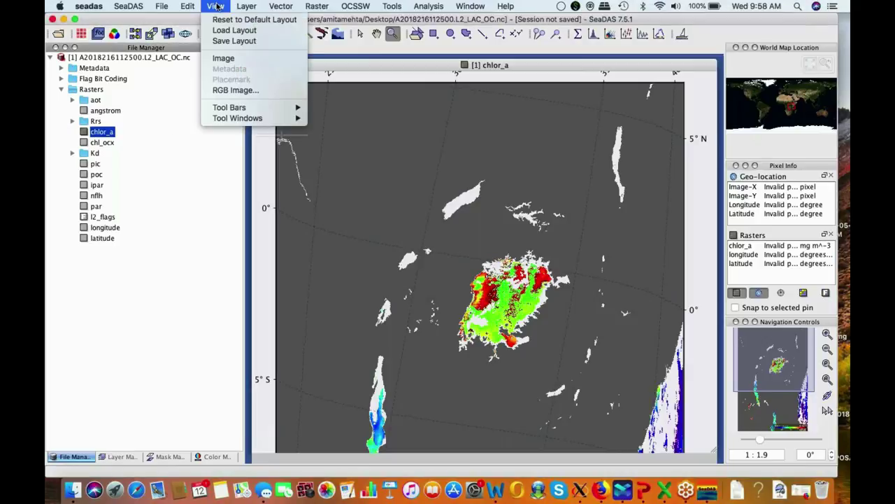
pyautogui.click(218, 20)
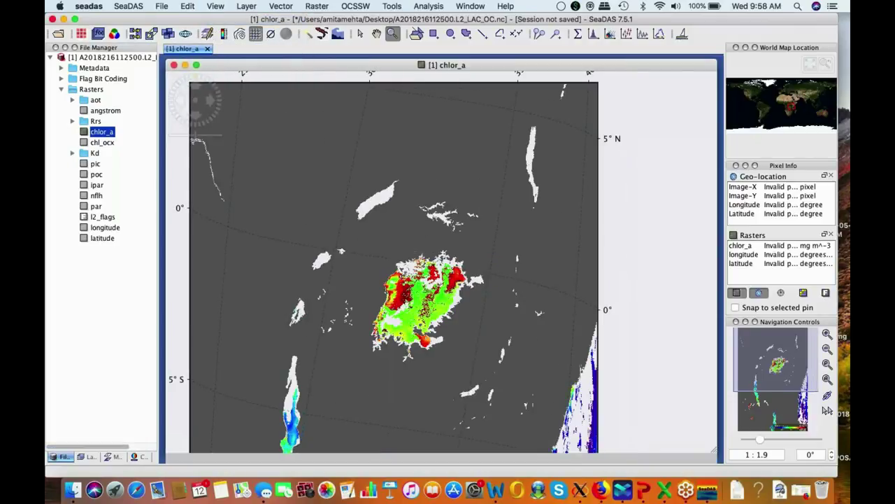
pyautogui.click(216, 6)
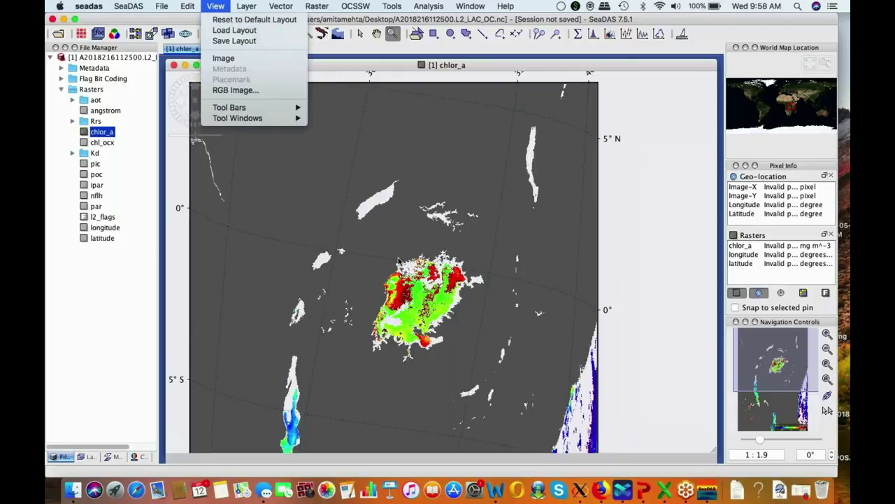
pyautogui.click(116, 296)
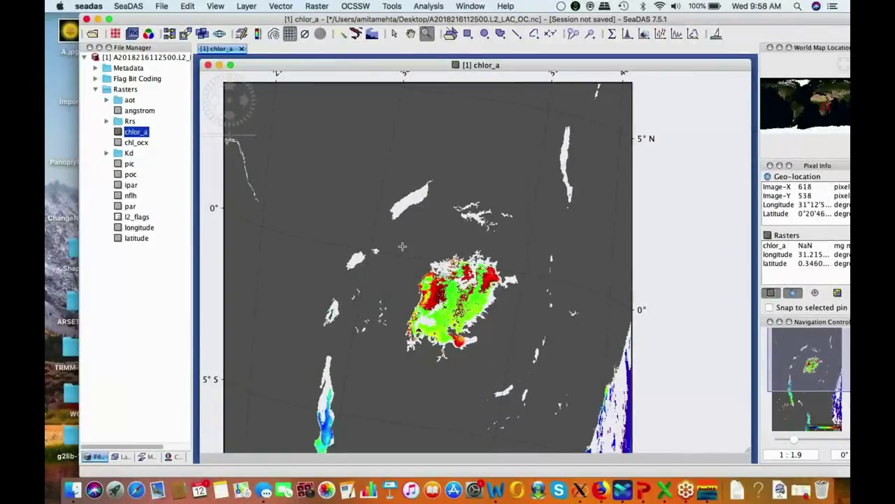
pyautogui.moveTo(398, 244)
pyautogui.mouseDown()
pyautogui.moveTo(512, 381)
pyautogui.moveTo(523, 372)
pyautogui.mouseUp()
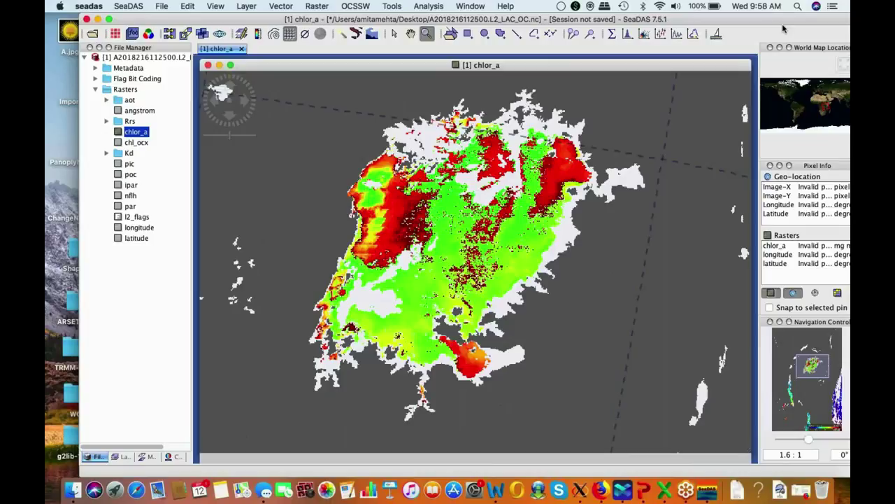
pyautogui.moveTo(774, 14); pyautogui.dragTo(741, 14)
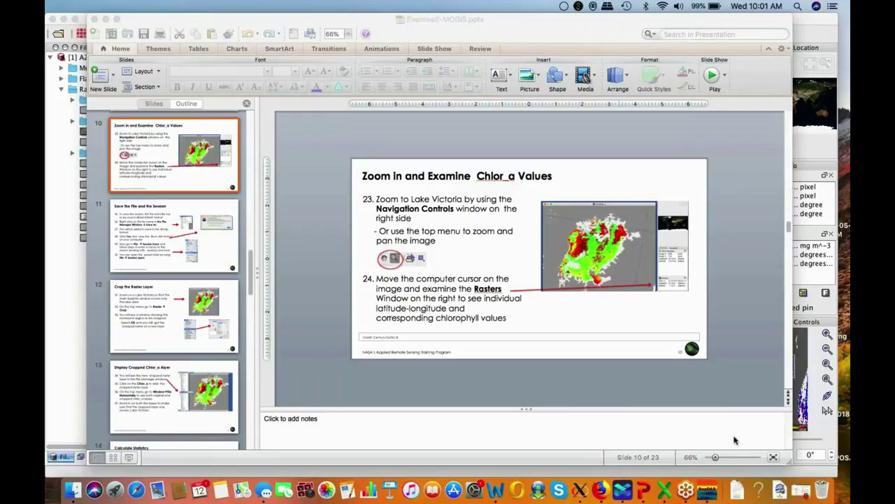
pyautogui.click(690, 439)
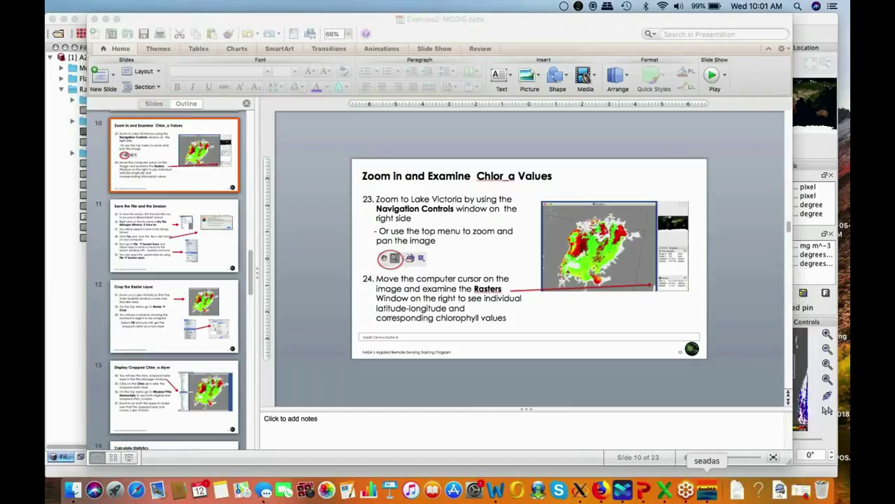
pyautogui.click(707, 490)
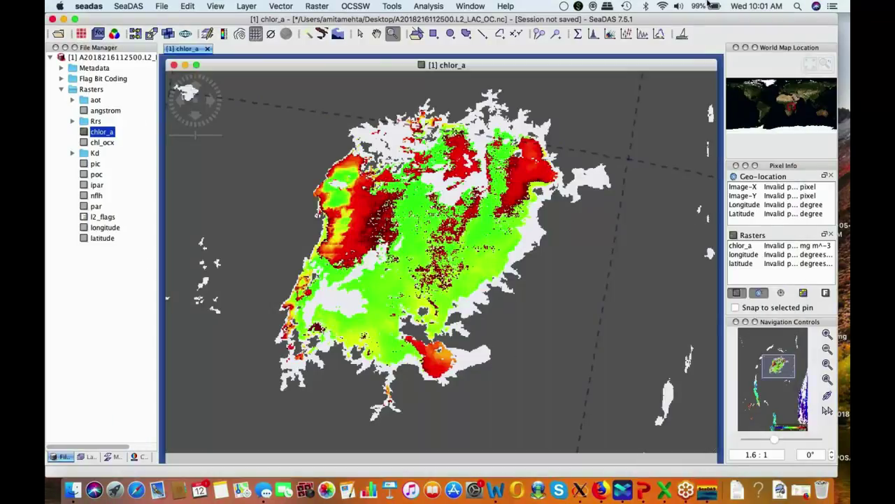
pyautogui.moveTo(706, 21); pyautogui.dragTo(651, 21)
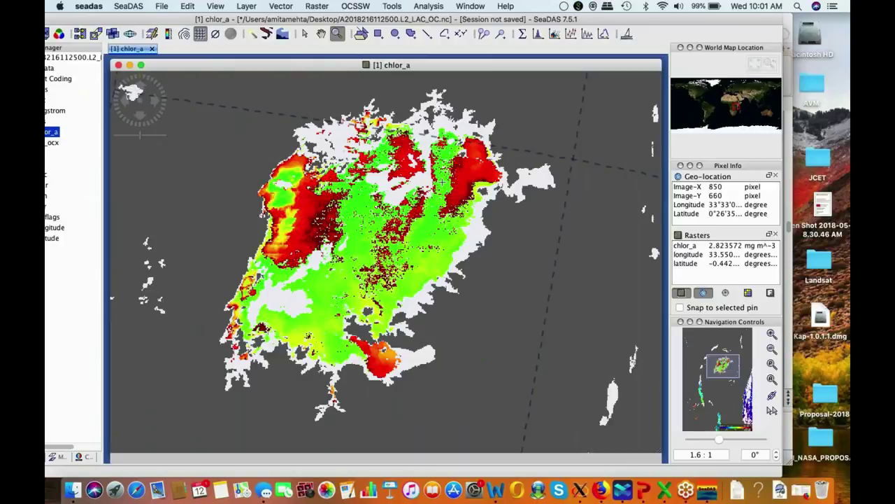
pyautogui.click(641, 492)
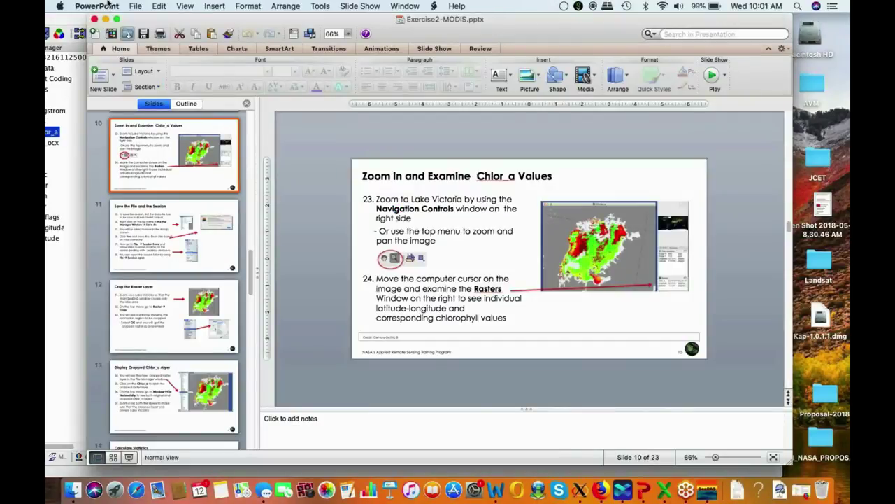
pyautogui.click(81, 119)
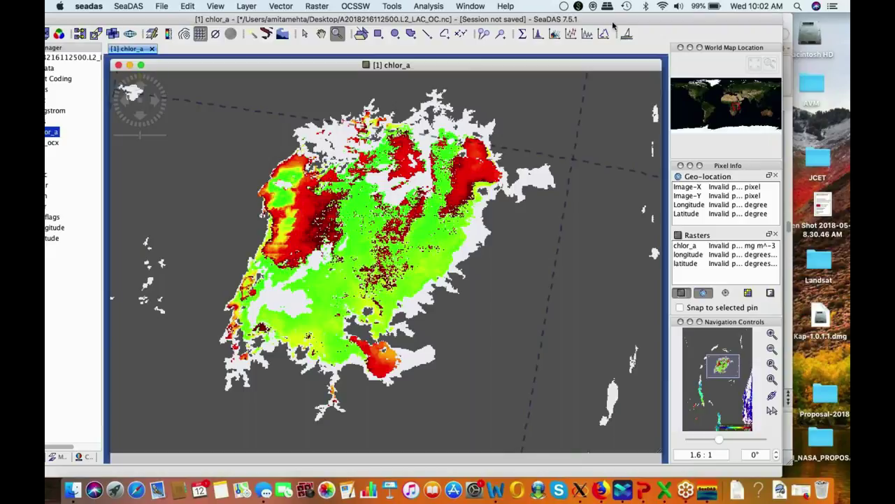
pyautogui.moveTo(613, 21); pyautogui.dragTo(730, 21)
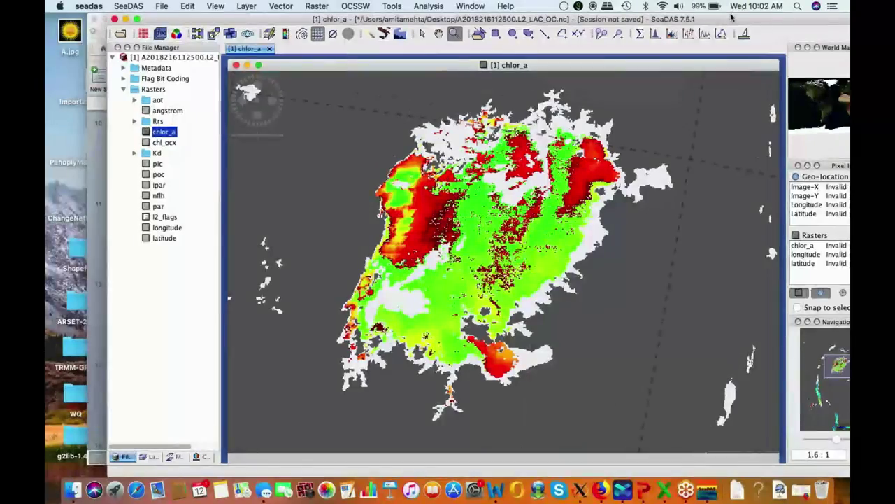
pyautogui.click(100, 190)
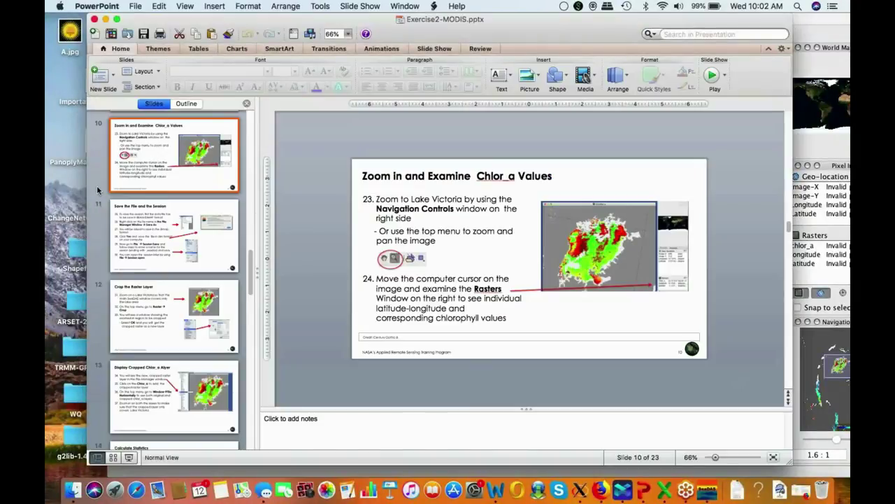
# Show slide 11, 'Save the File and the Session', full screen, then exit the slide show
pyautogui.click(159, 252)
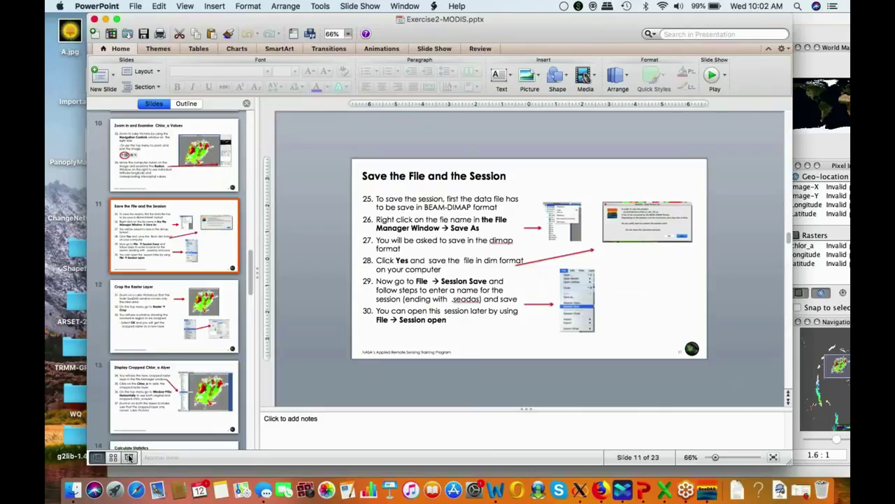
pyautogui.click(128, 457)
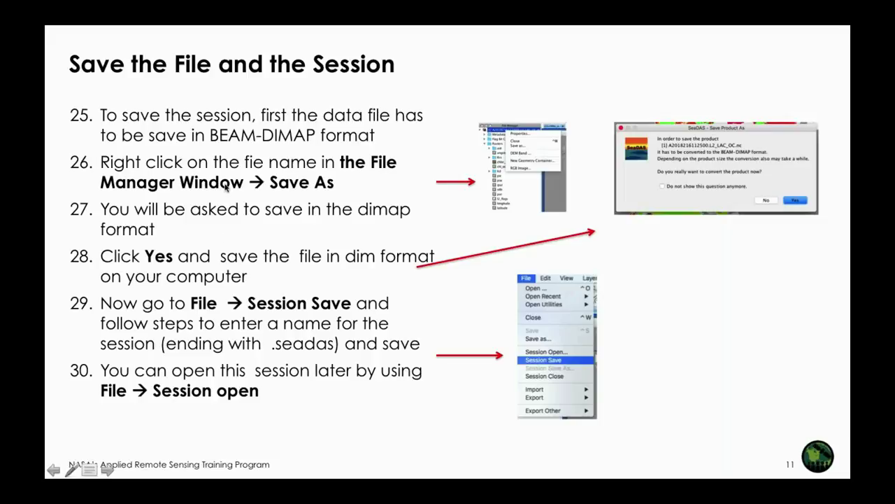
pyautogui.press('Escape')
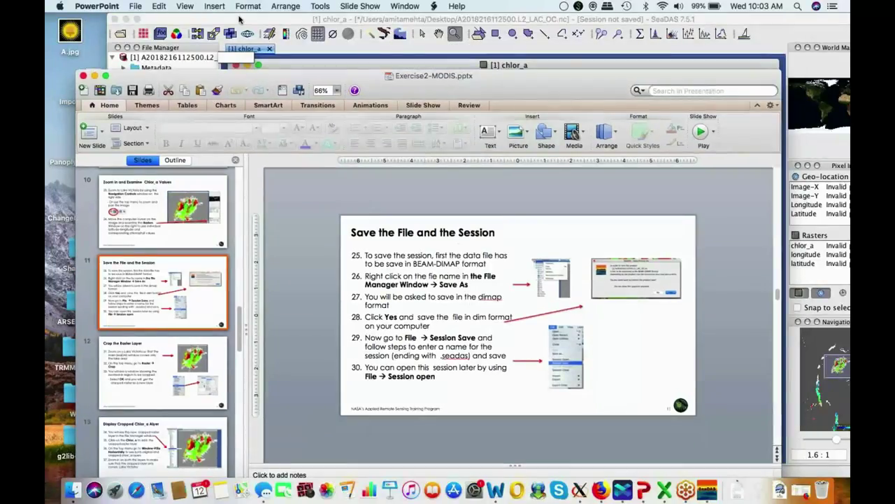
pyautogui.click(161, 19)
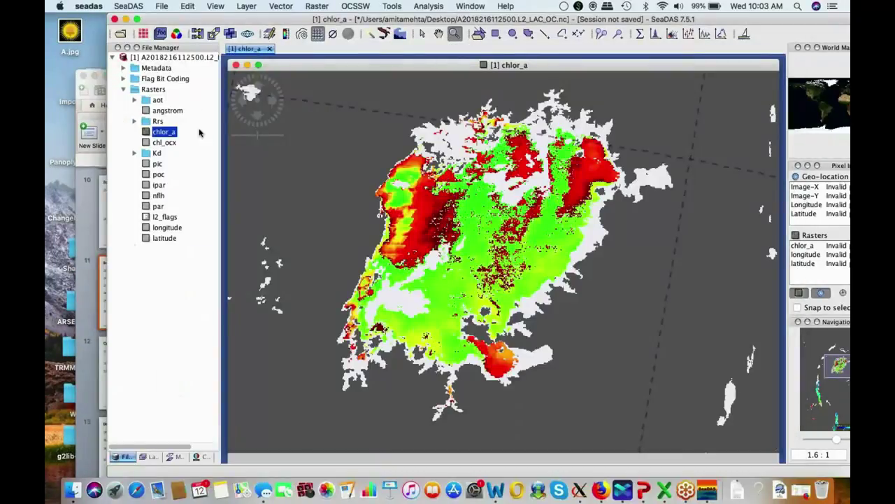
pyautogui.click(162, 6)
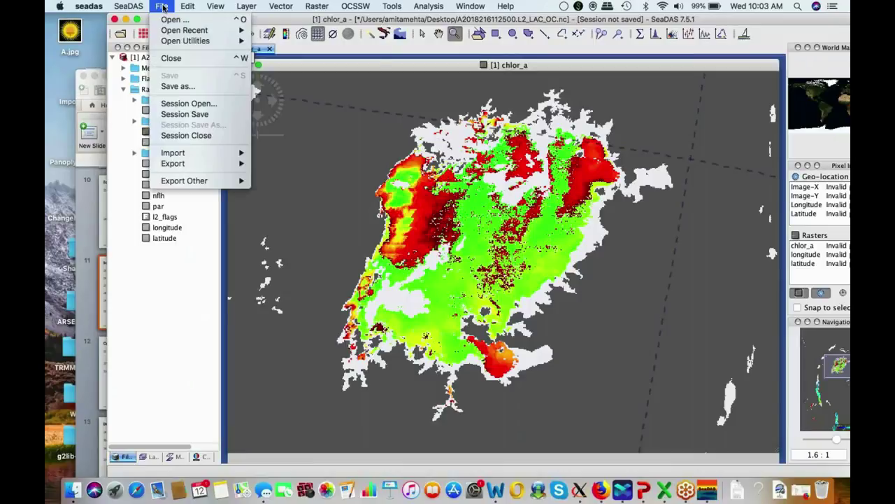
pyautogui.click(178, 87)
pyautogui.click(102, 329)
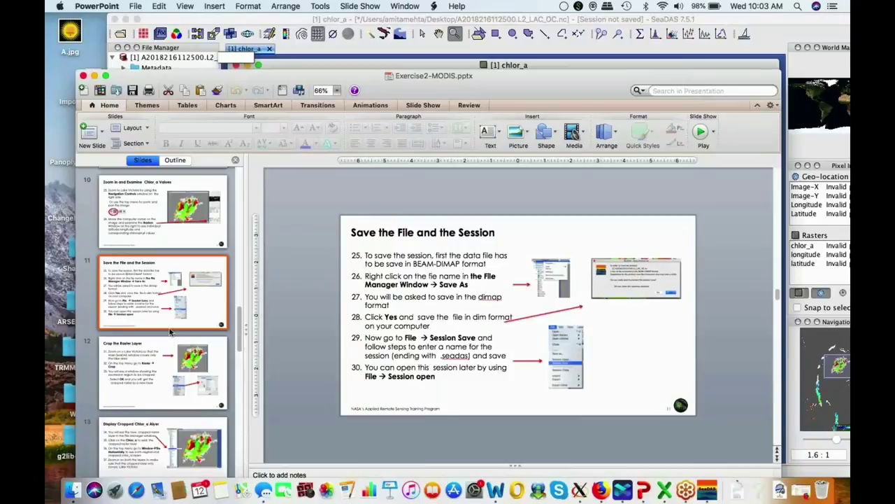
pyautogui.scroll(-6, 181, 460)
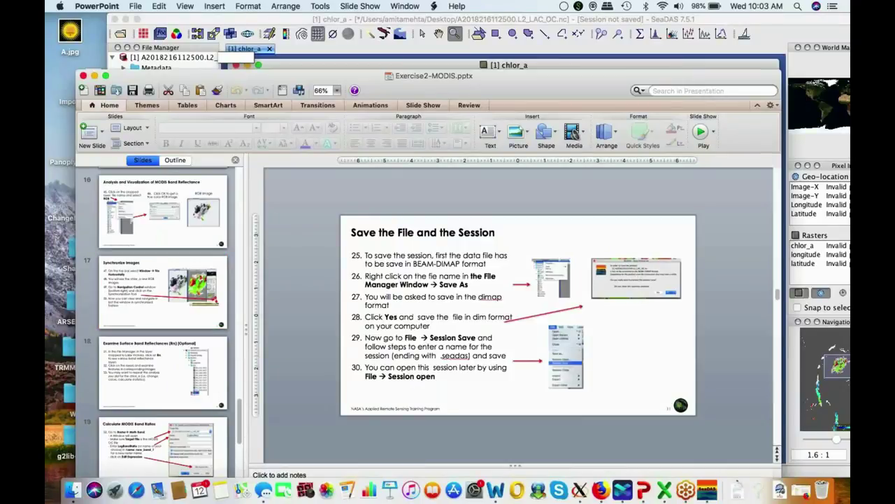
pyautogui.click(395, 342)
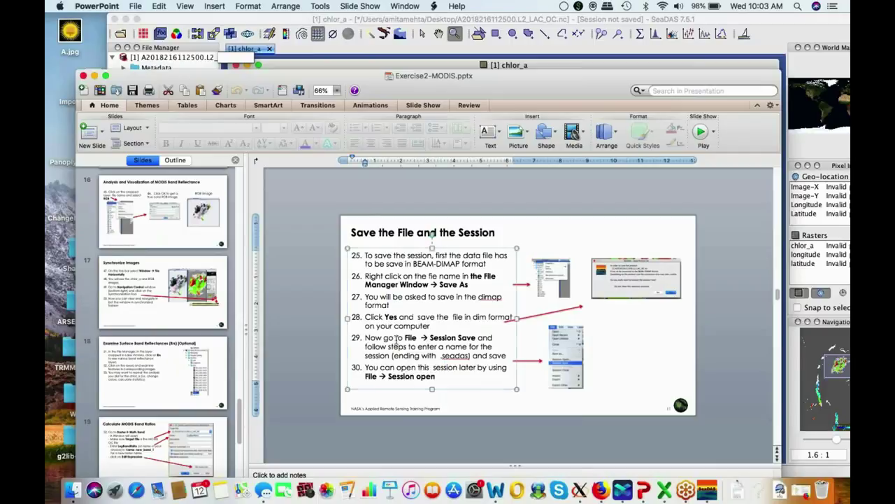
pyautogui.click(219, 378)
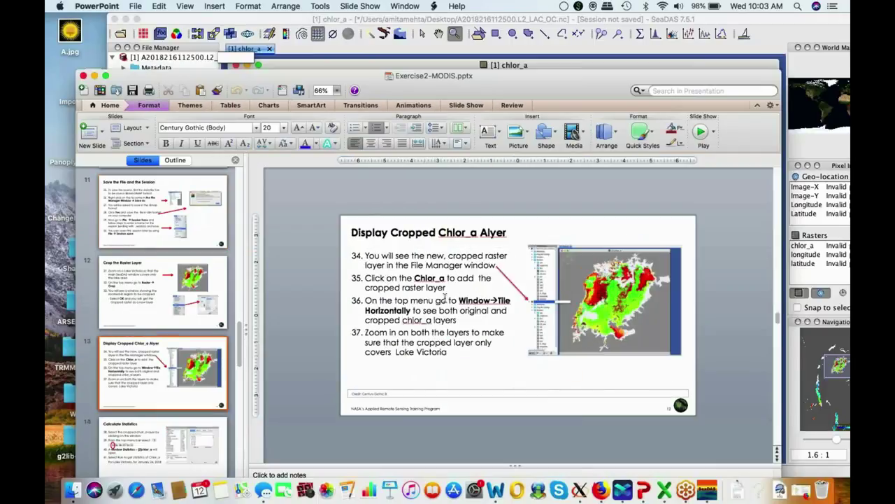
pyautogui.press('Up')
pyautogui.press('Up')
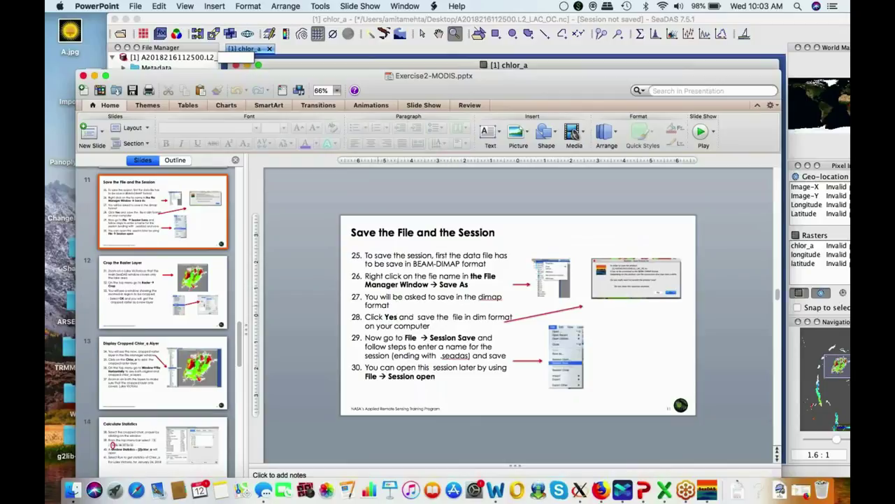
pyautogui.click(186, 17)
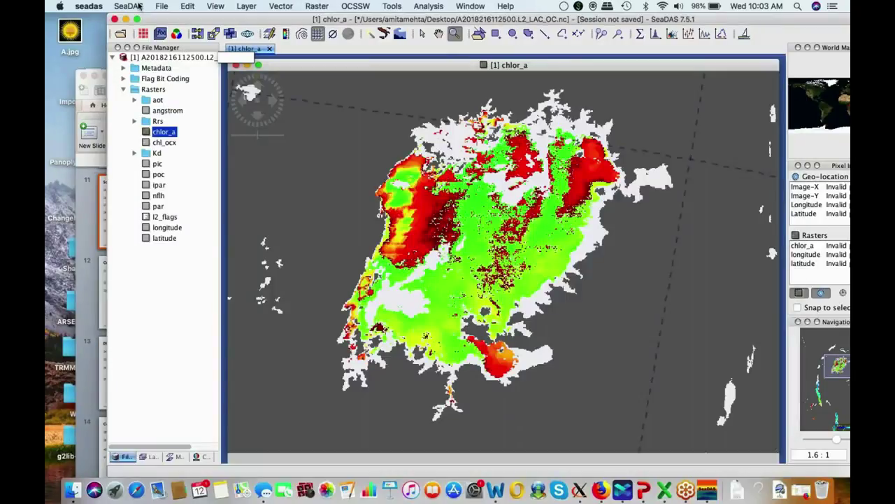
# Start File > Save Product, answer No to BEAM-DIMAP conversion, and bring slide 11 forward
pyautogui.click(161, 6)
pyautogui.click(169, 87)
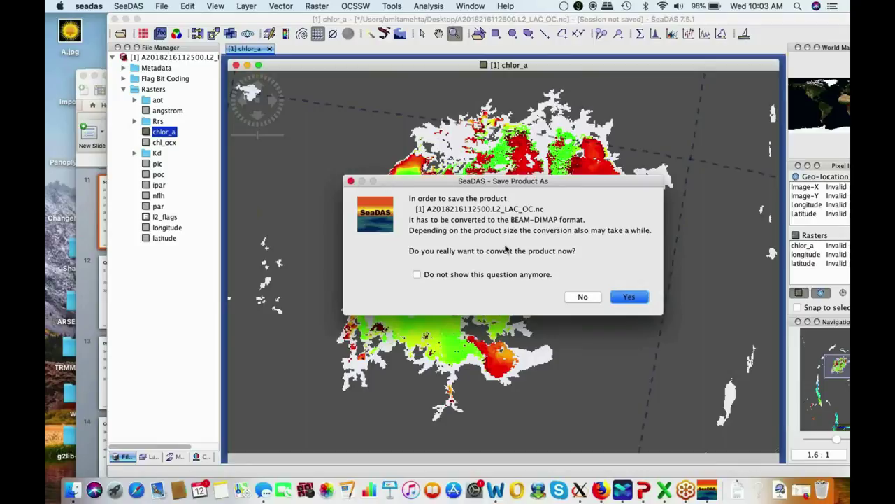
pyautogui.click(582, 297)
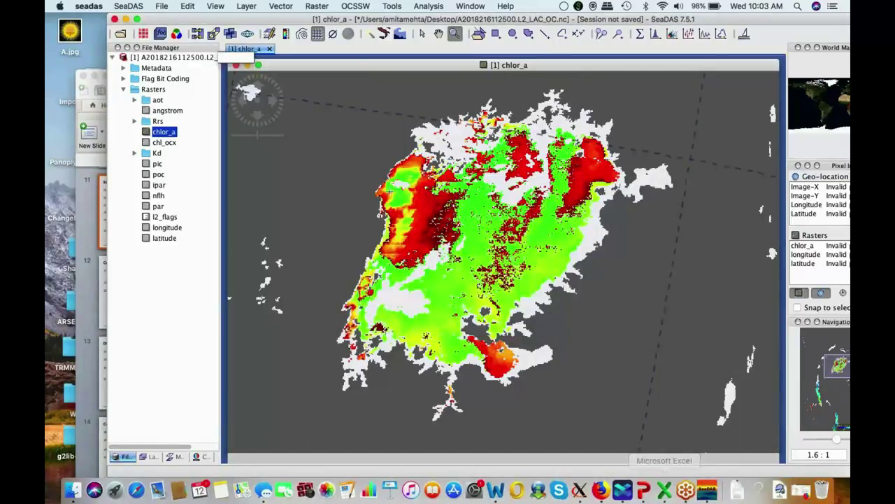
pyautogui.click(96, 254)
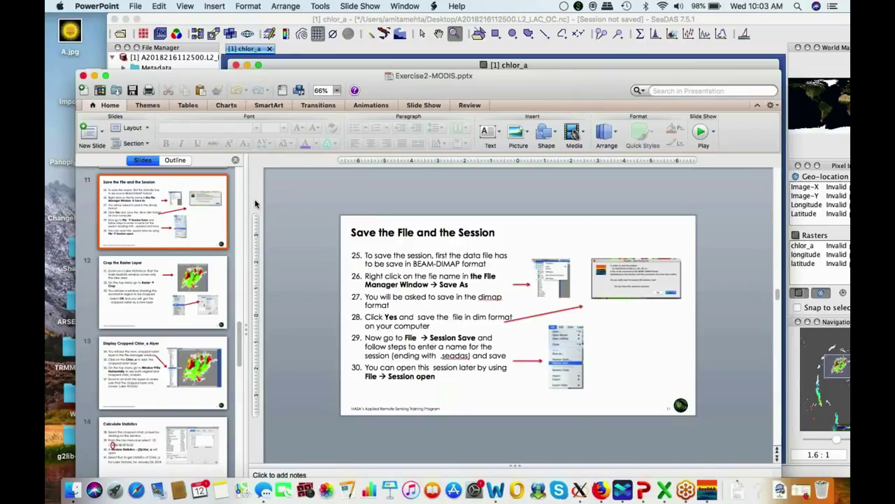
# Look through PowerPoint's and SeaDAS's menus, then bring the SeaDAS chlor_a view to the front
pyautogui.click(136, 6)
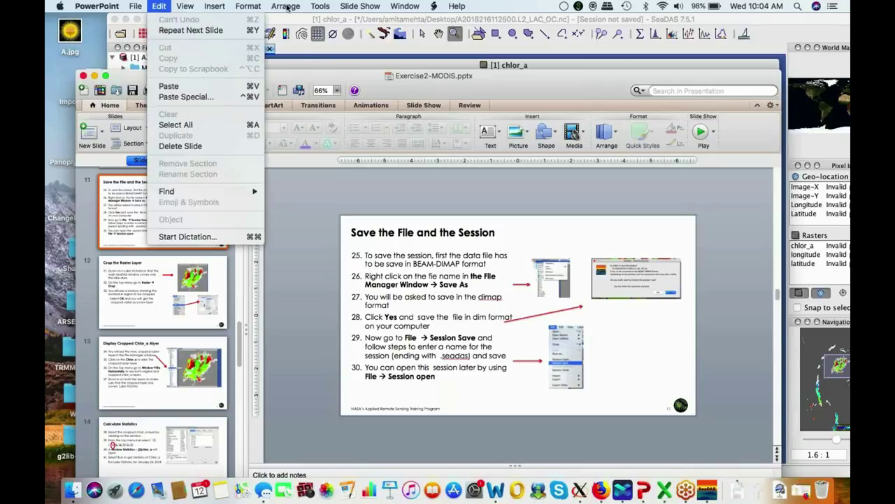
pyautogui.moveTo(285, 7)
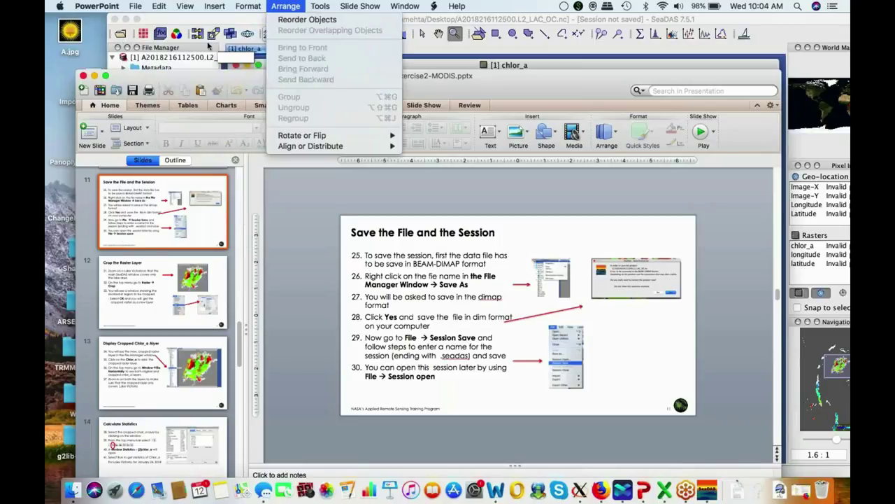
pyautogui.click(173, 20)
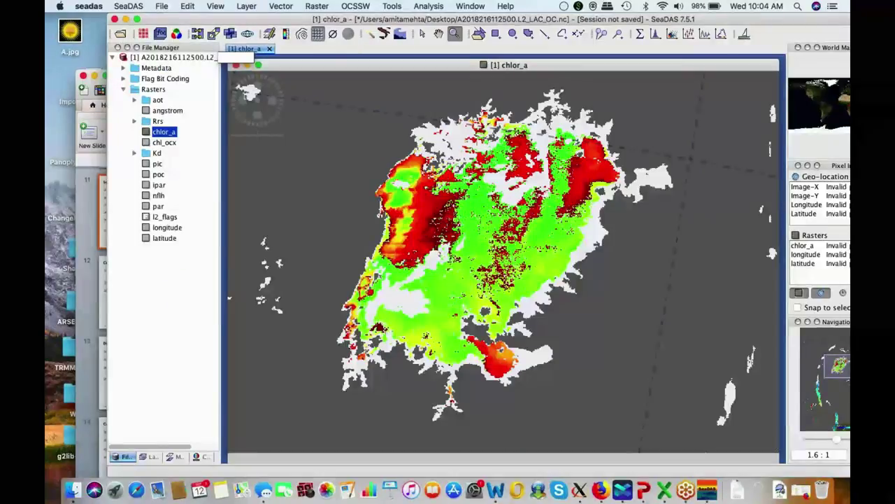
pyautogui.click(159, 6)
pyautogui.click(91, 241)
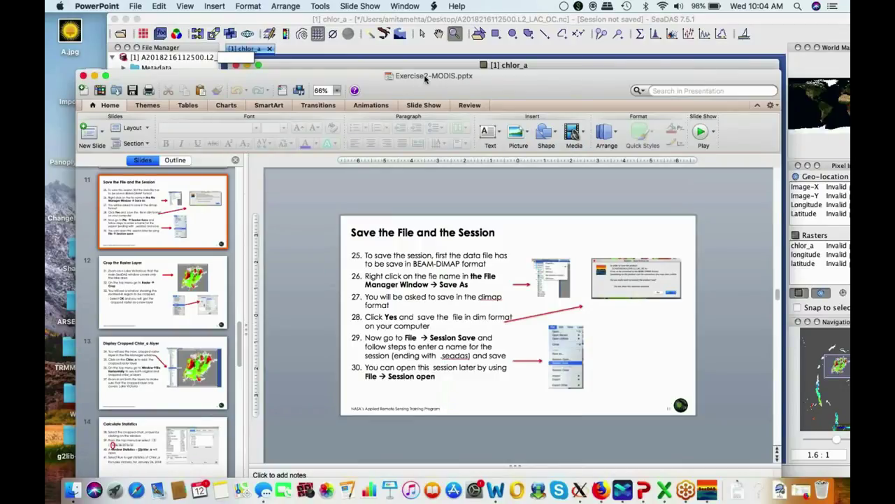
pyautogui.click(303, 19)
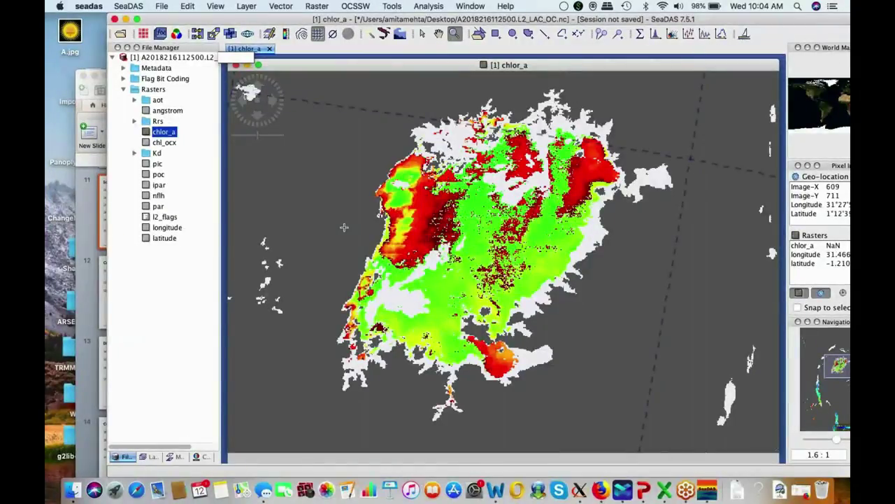
# Save as BEAM-DIMAP A2018216112500.L2_LAC_OC.dim in WQ-SeaDAS, overwriting the existing file
pyautogui.click(161, 5)
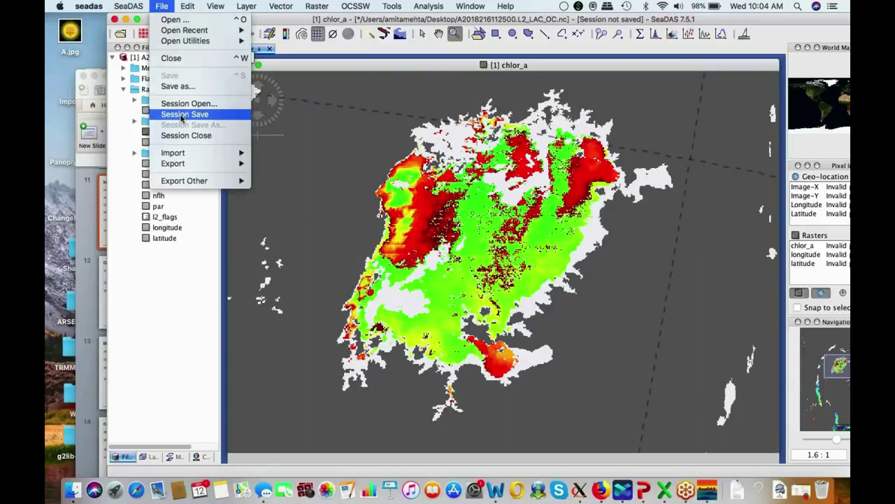
pyautogui.click(178, 86)
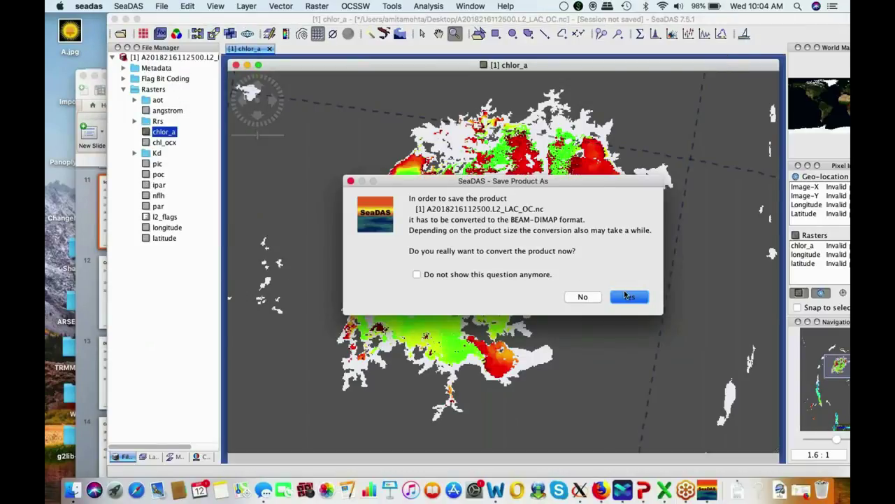
pyautogui.click(628, 297)
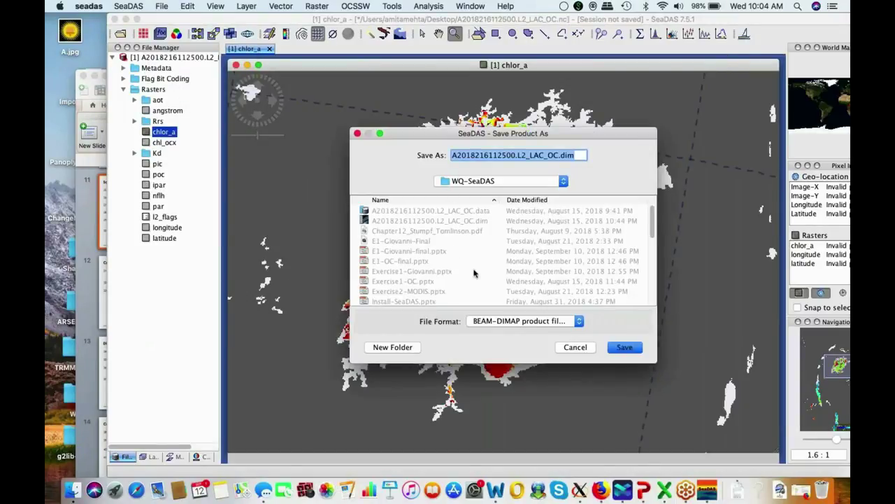
pyautogui.click(620, 348)
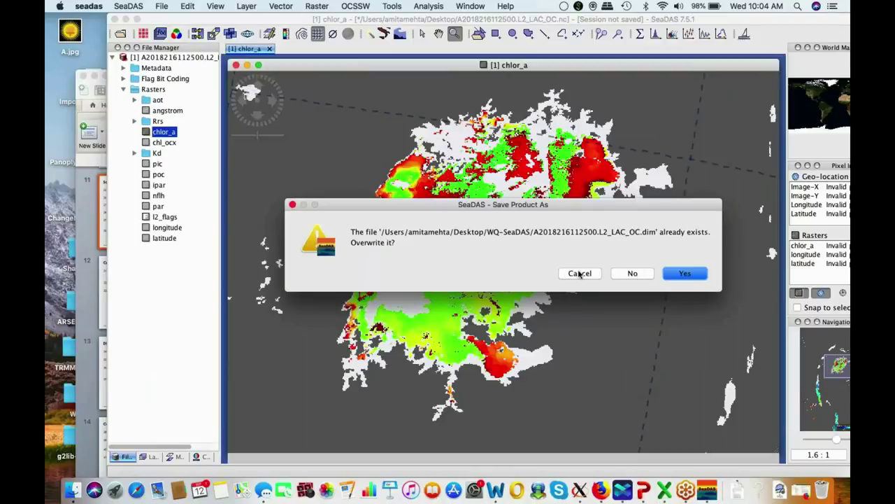
pyautogui.click(682, 273)
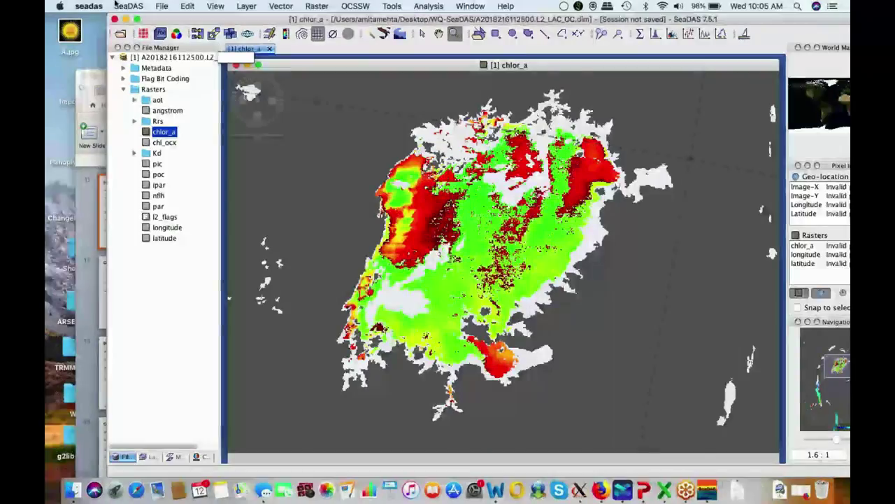
# Save the session as Test1-OC.seadas in WQ-SeaDAS and acknowledge the 'Session saved' message
pyautogui.click(162, 6)
pyautogui.click(184, 114)
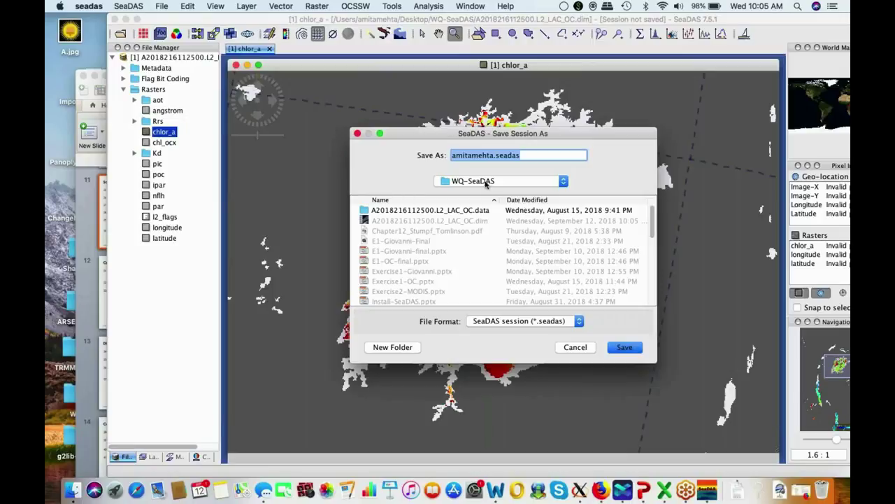
pyautogui.write('Te')
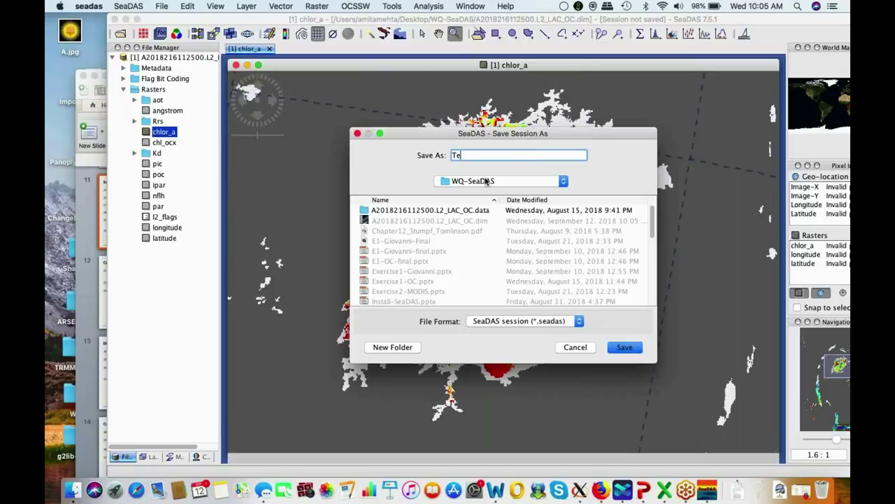
pyautogui.write('st-')
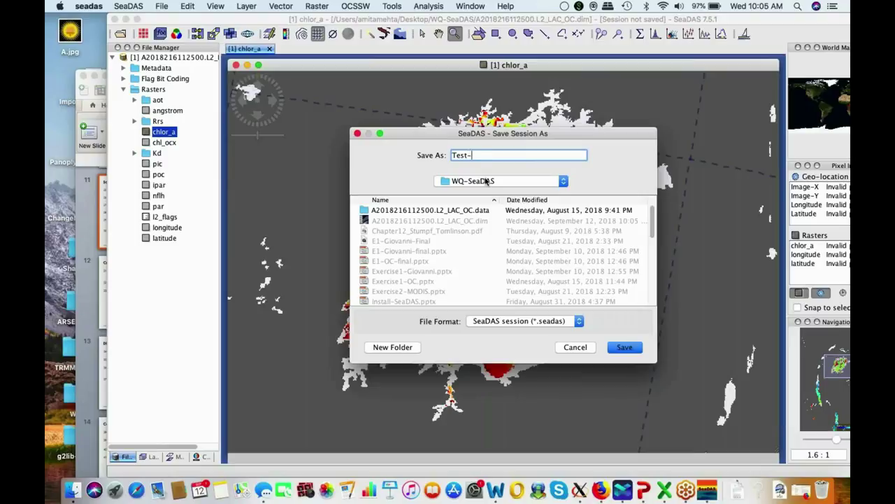
pyautogui.write('P')
pyautogui.press('BackSpace')
pyautogui.press('BackSpace')
pyautogui.press('BackSpace')
pyautogui.write('t1-OC')
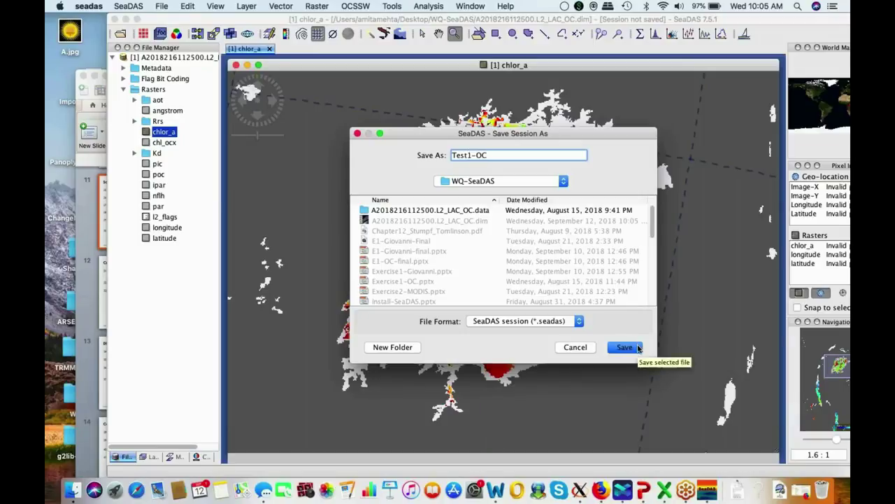
pyautogui.click(625, 347)
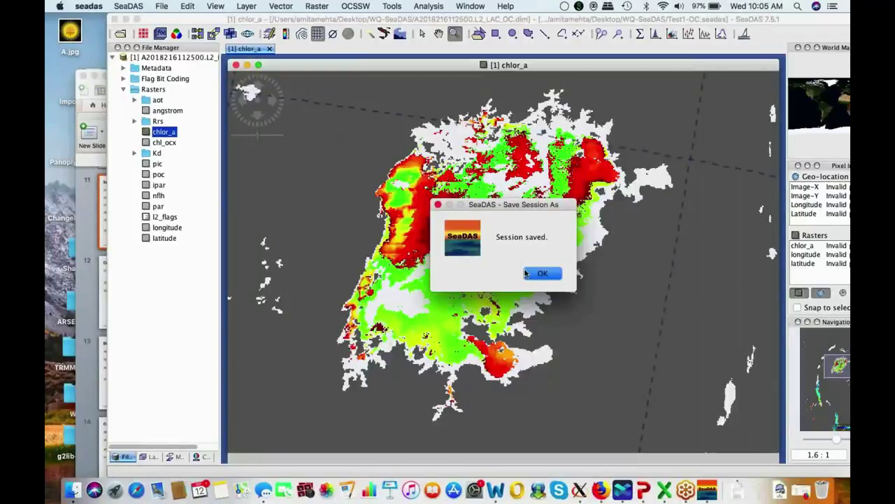
pyautogui.click(533, 274)
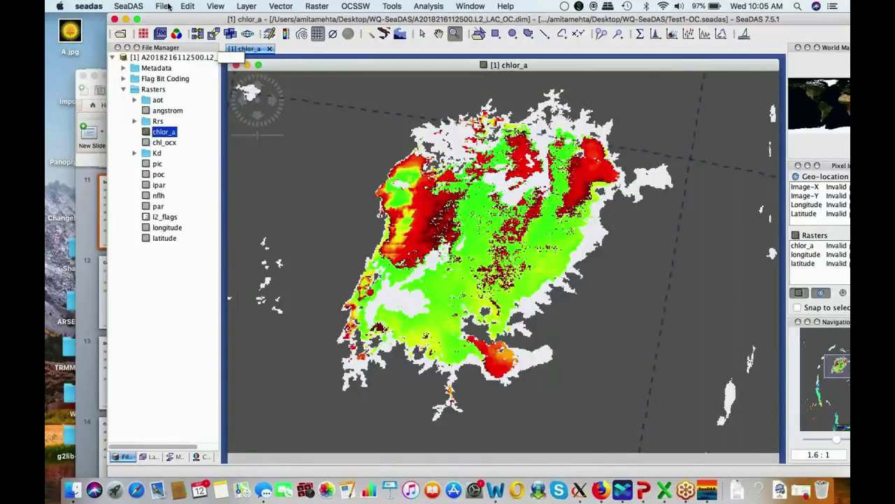
# Start Session Open, answer No to keep the current session, then return to PowerPoint slide 11
pyautogui.click(164, 6)
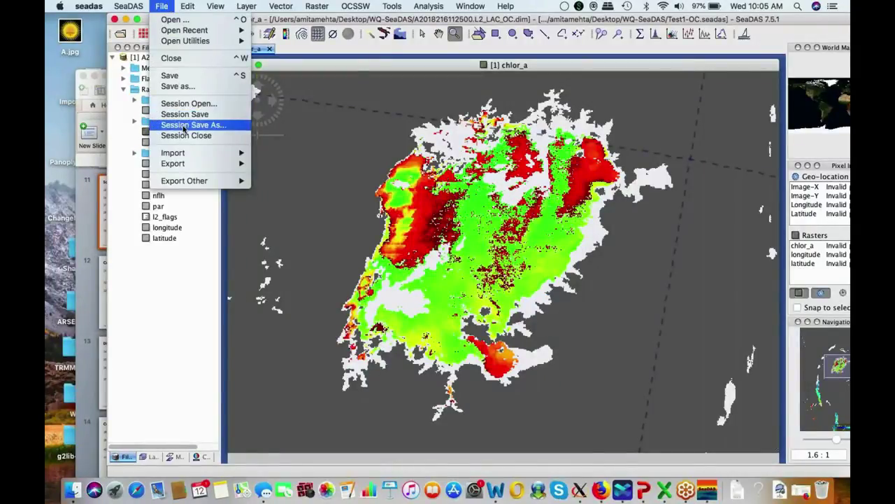
pyautogui.click(187, 106)
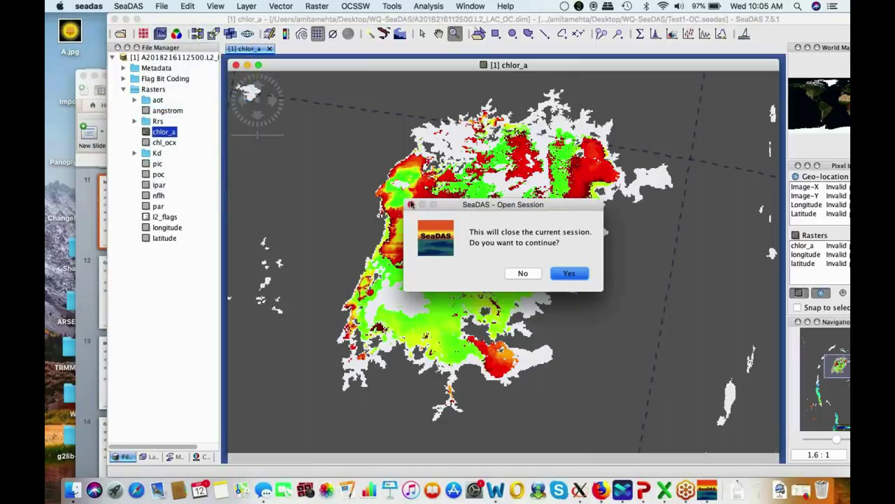
pyautogui.click(523, 273)
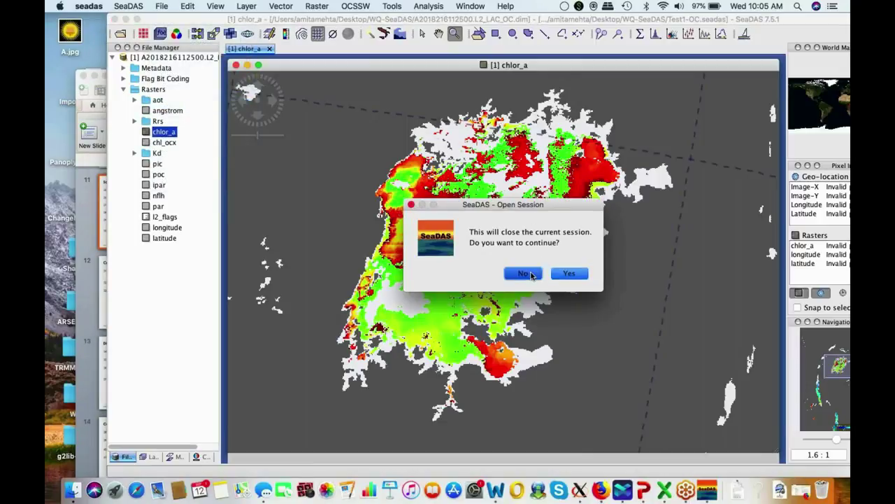
pyautogui.click(82, 218)
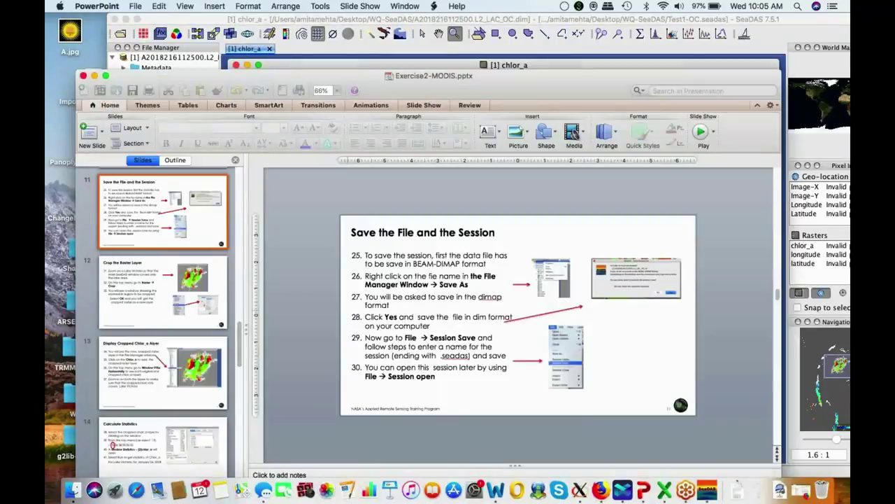
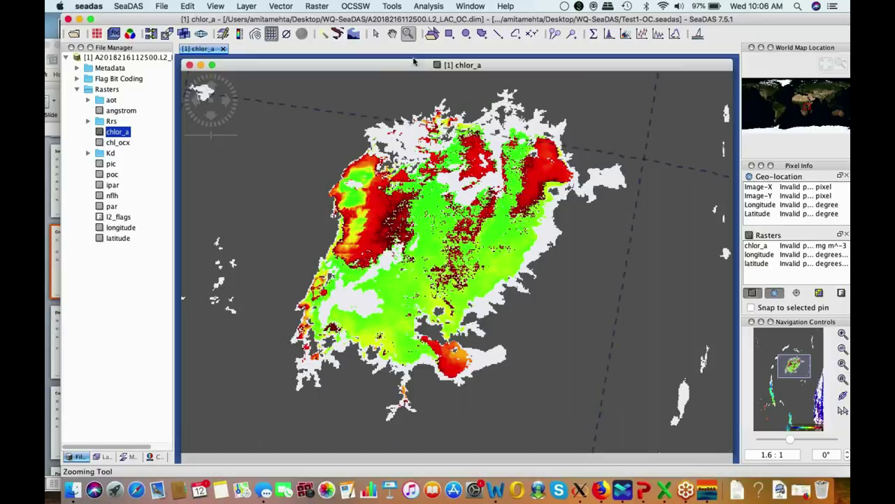
# Zoom the chlor_a view to 2:1 over Lake Victoria, nudge it into place, then bring up the slides
pyautogui.moveTo(286, 88); pyautogui.dragTo(629, 426)
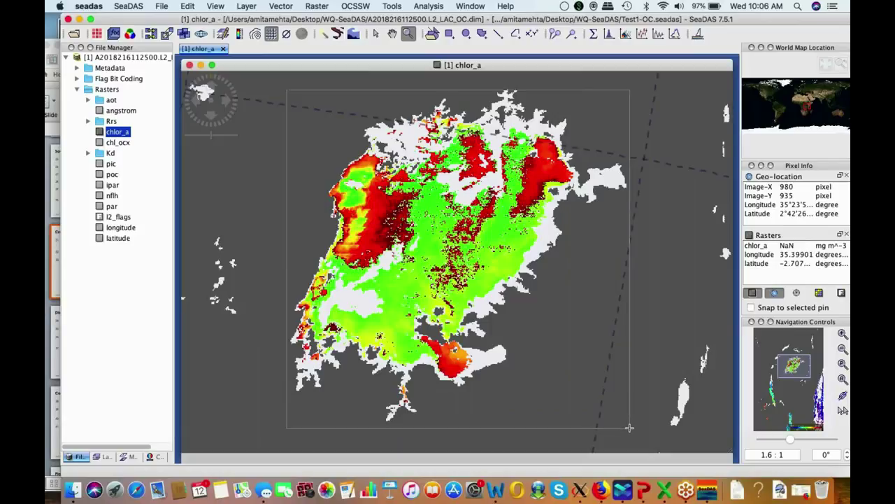
pyautogui.click(341, 197)
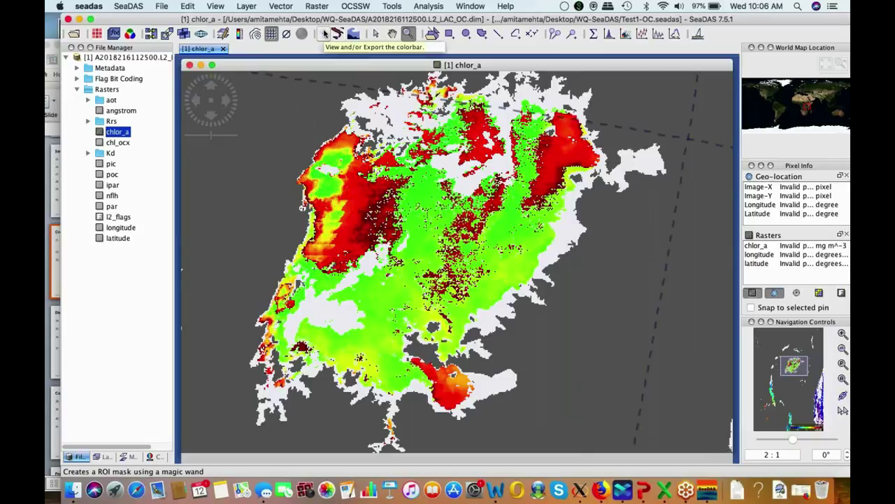
pyautogui.click(393, 33)
pyautogui.moveTo(303, 207)
pyautogui.mouseDown()
pyautogui.moveTo(310, 219)
pyautogui.moveTo(317, 214)
pyautogui.mouseUp()
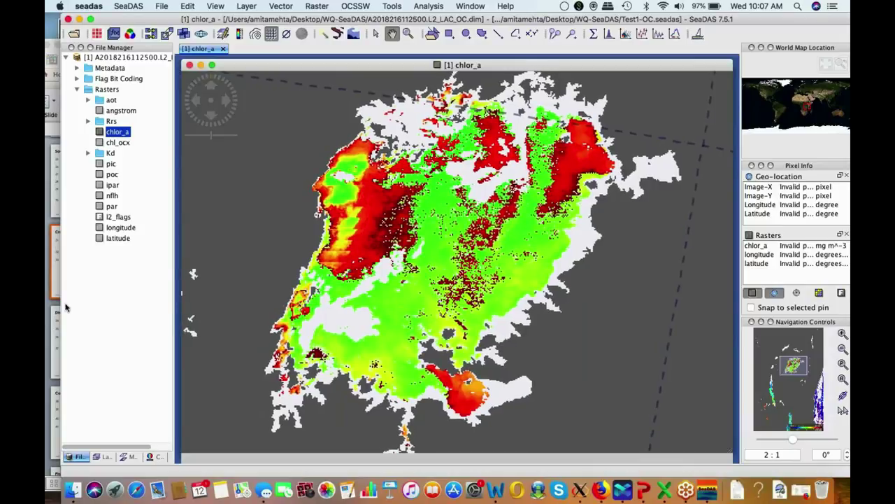
pyautogui.click(55, 308)
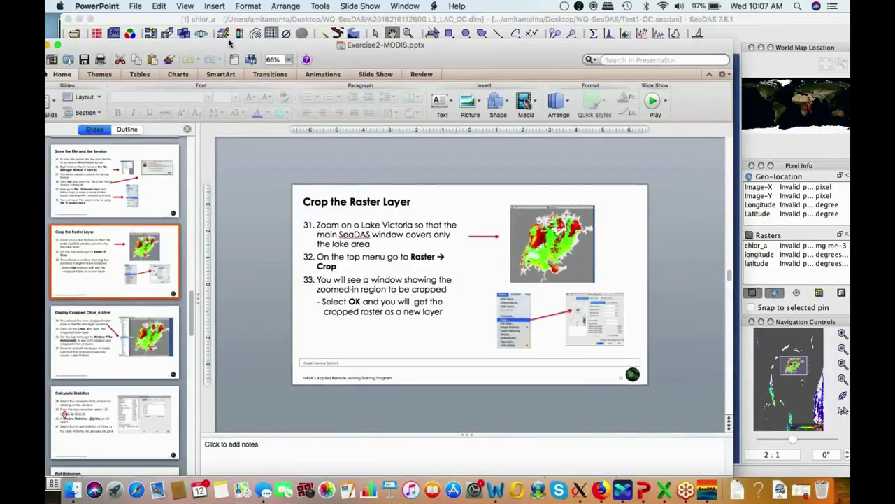
# Reposition the slides window, then return to SeaDAS and open the Raster menu
pyautogui.moveTo(230, 44); pyautogui.dragTo(284, 18)
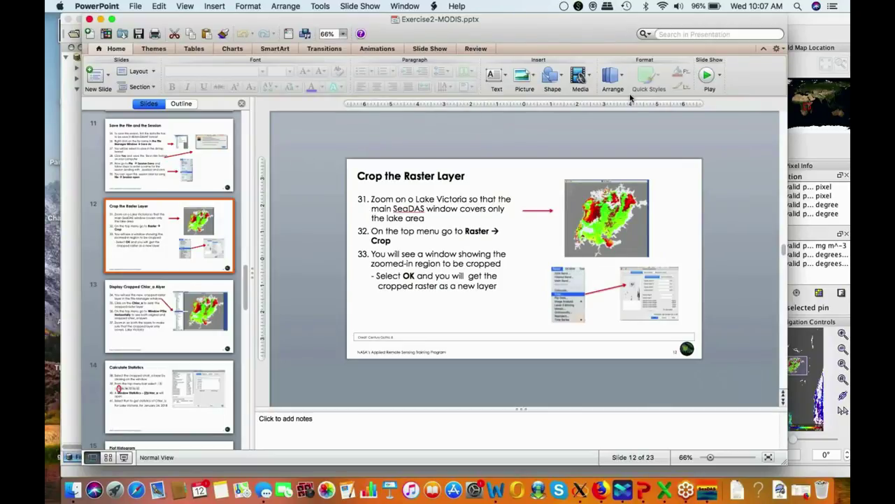
pyautogui.click(73, 274)
pyautogui.click(316, 6)
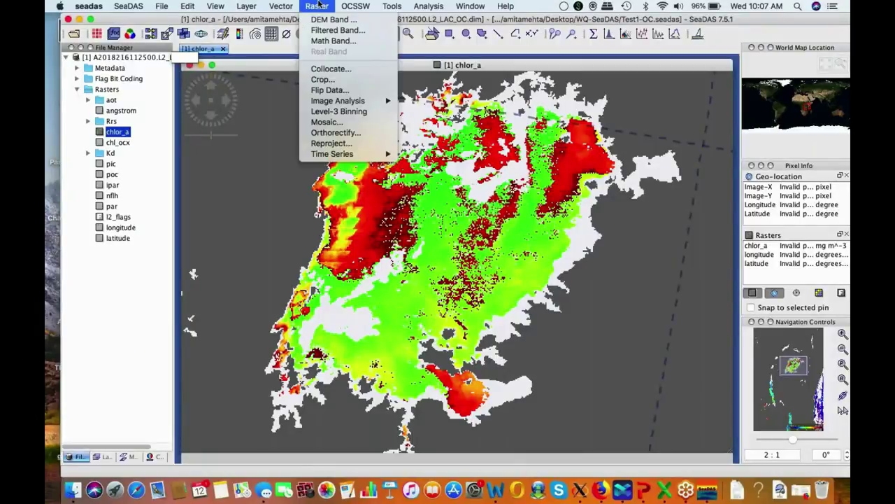
# Crop the zoomed Lake Victoria area with Raster > Crop, keeping the pixel coordinates (499 x 345)
pyautogui.click(320, 80)
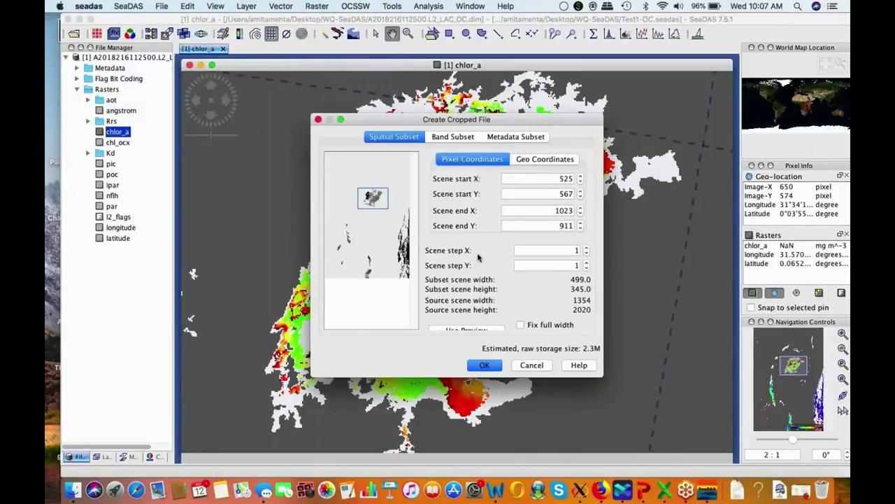
pyautogui.click(484, 365)
pyautogui.click(484, 365)
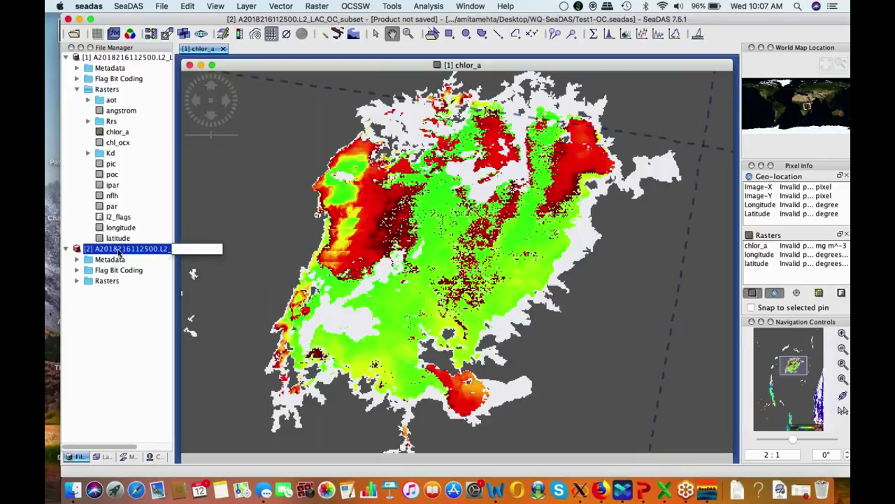
# Open product [2]'s chlor_a band in its own view, add map gridlines, and compare it with [1]
pyautogui.click(78, 280)
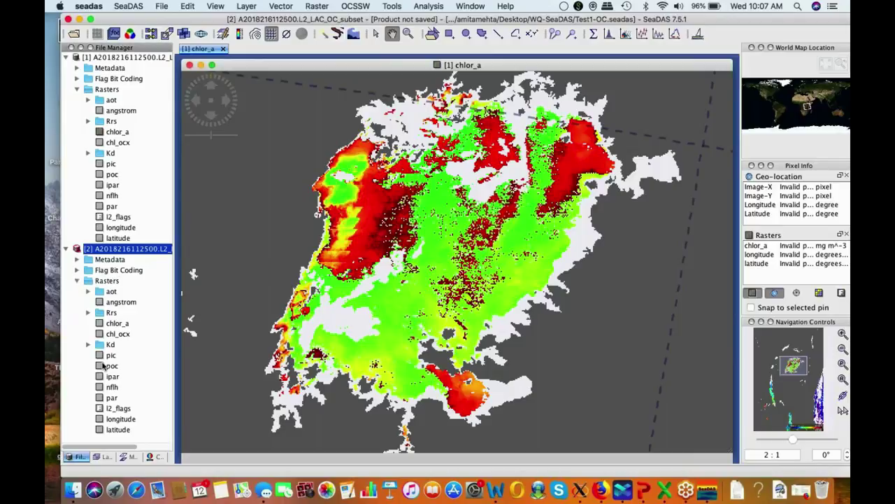
pyautogui.doubleClick(116, 324)
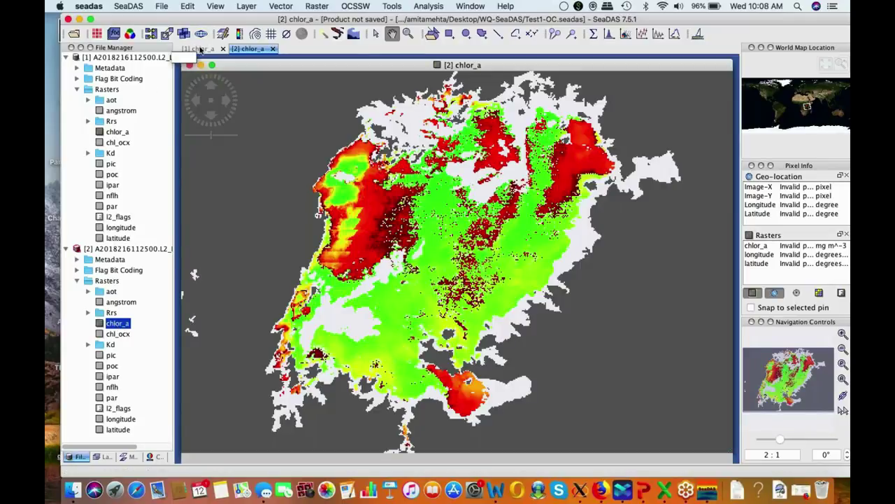
pyautogui.click(199, 49)
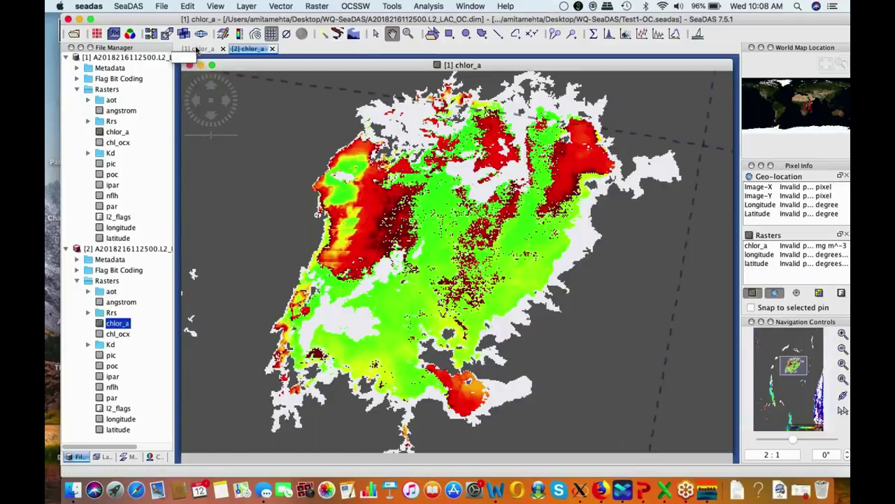
pyautogui.click(247, 48)
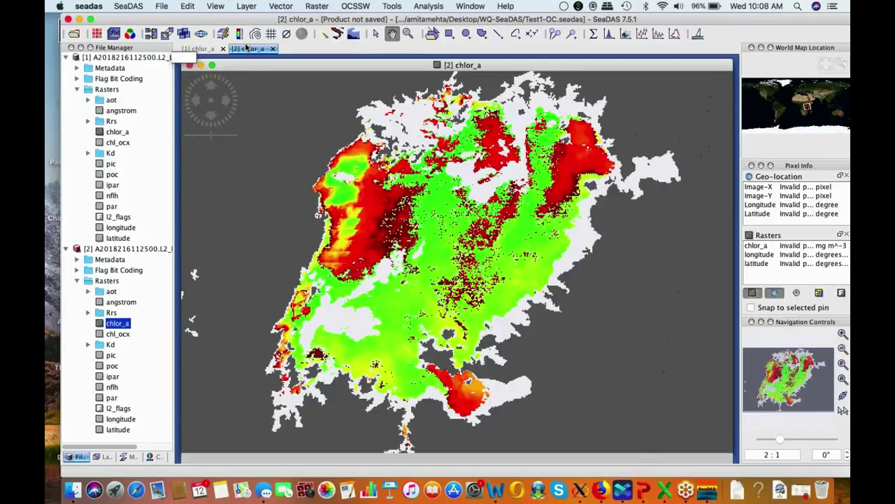
pyautogui.click(272, 34)
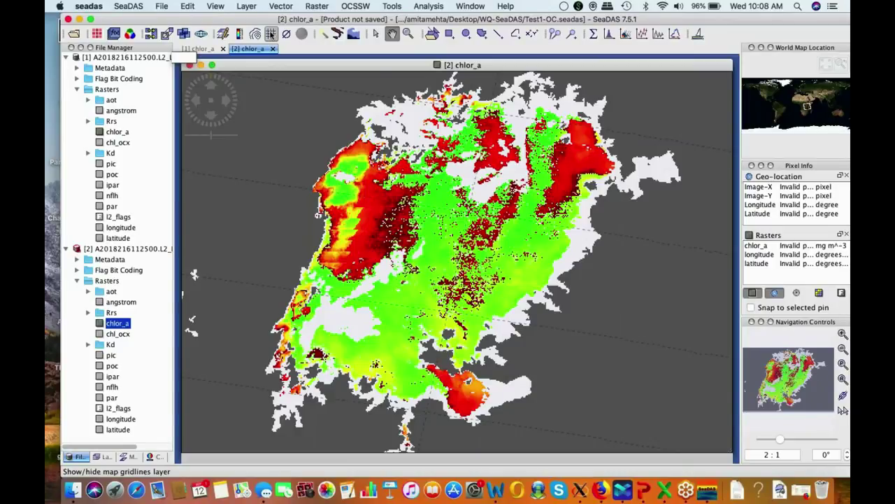
pyautogui.click(201, 49)
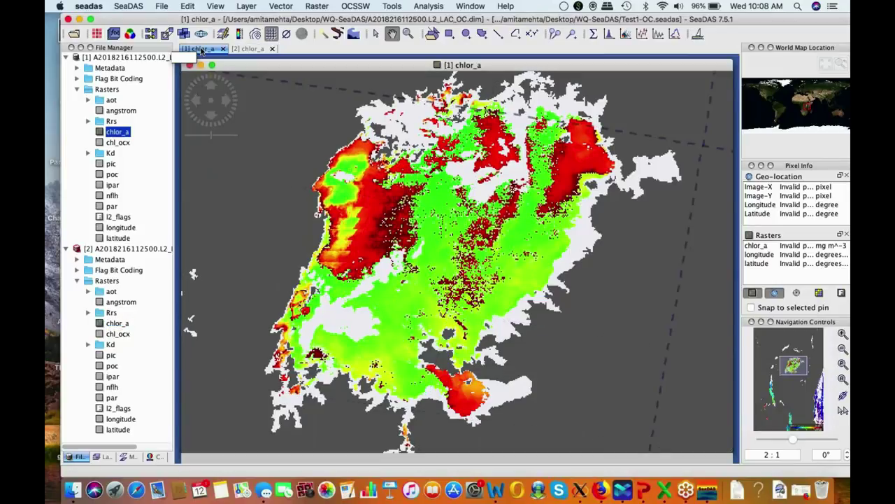
pyautogui.click(250, 49)
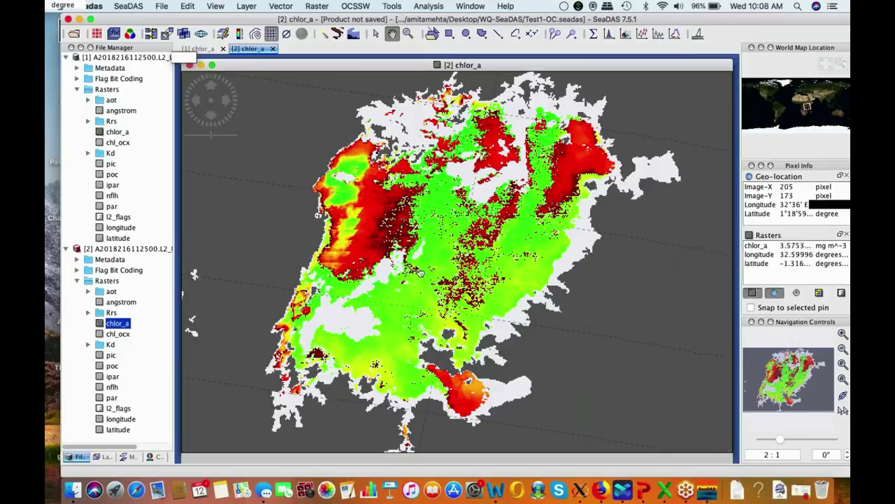
# Review slides 14 (Calculate Statistics) and 15 (Plot Histogram) in the exercise deck
pyautogui.click(643, 492)
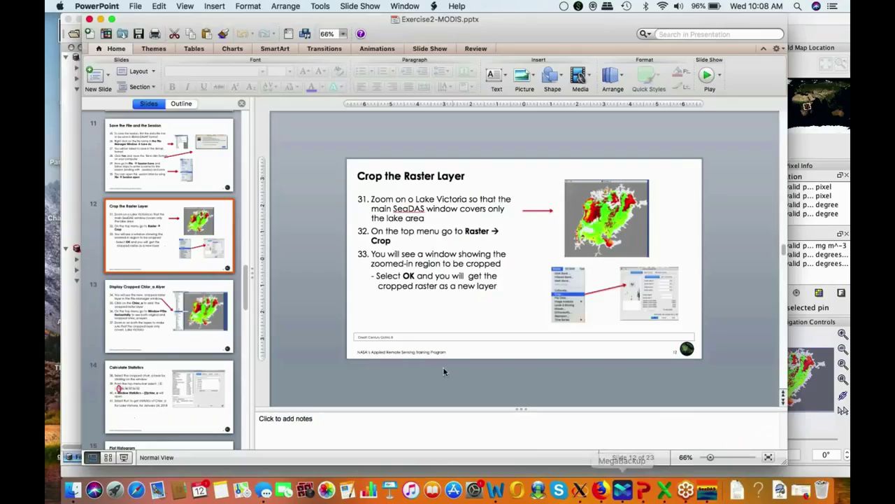
pyautogui.click(180, 389)
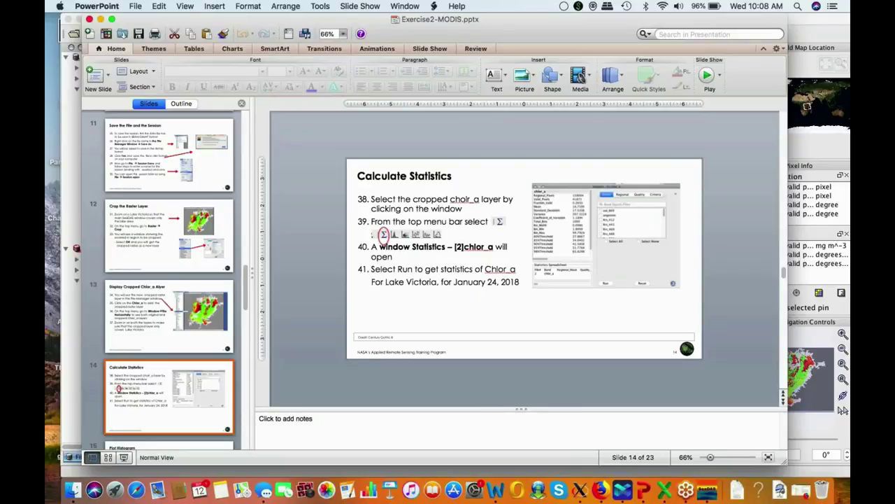
pyautogui.click(184, 446)
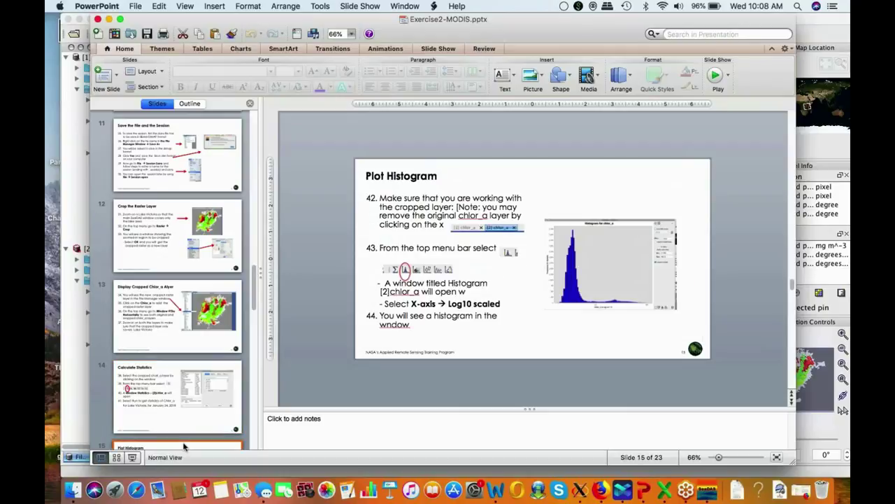
pyautogui.click(178, 391)
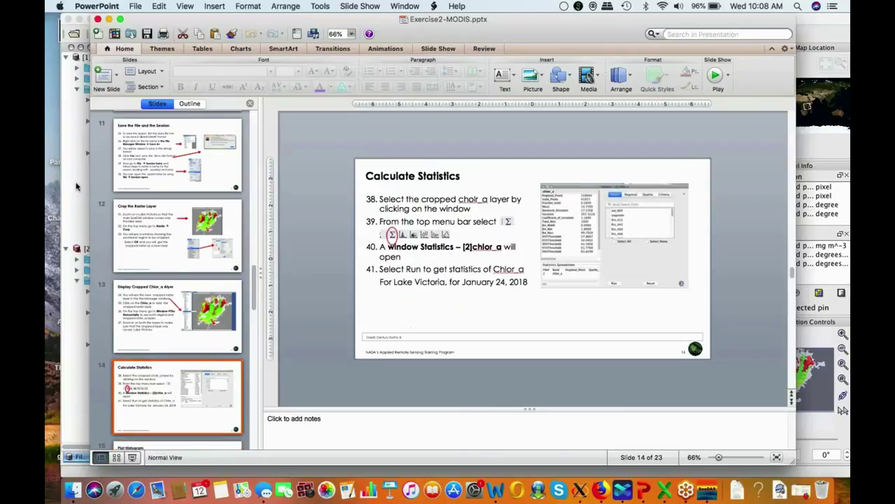
# Move SeaDAS aside to uncover the slides and advance to slide 16
pyautogui.click(77, 186)
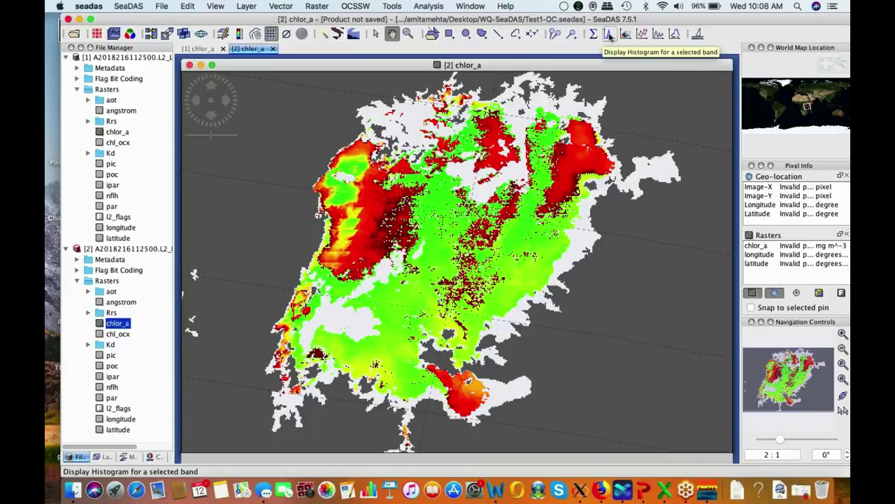
pyautogui.moveTo(462, 19); pyautogui.dragTo(662, 19)
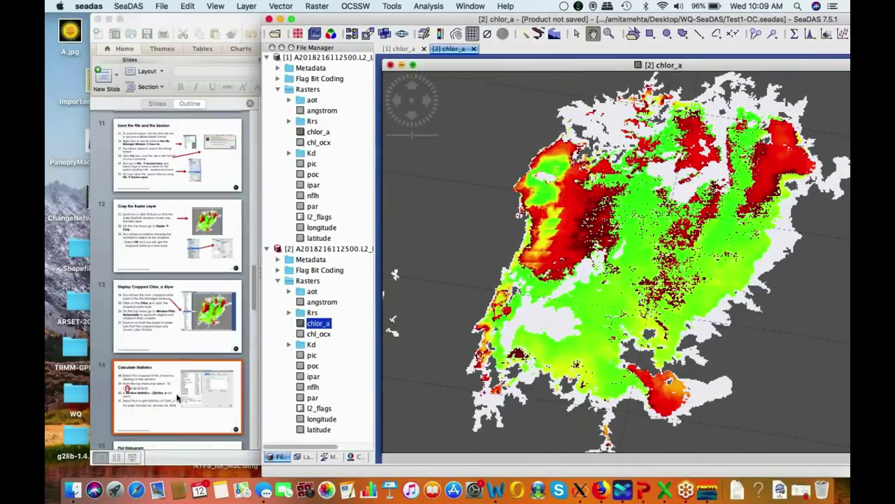
pyautogui.click(177, 398)
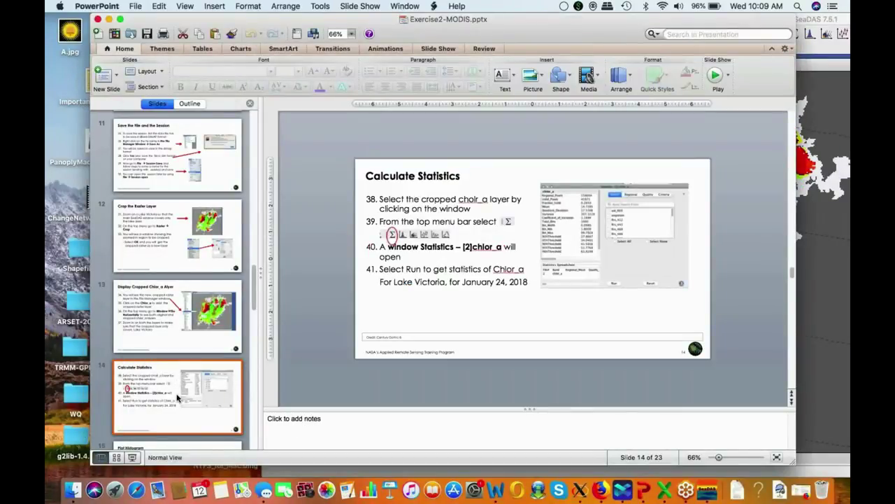
pyautogui.press('Down')
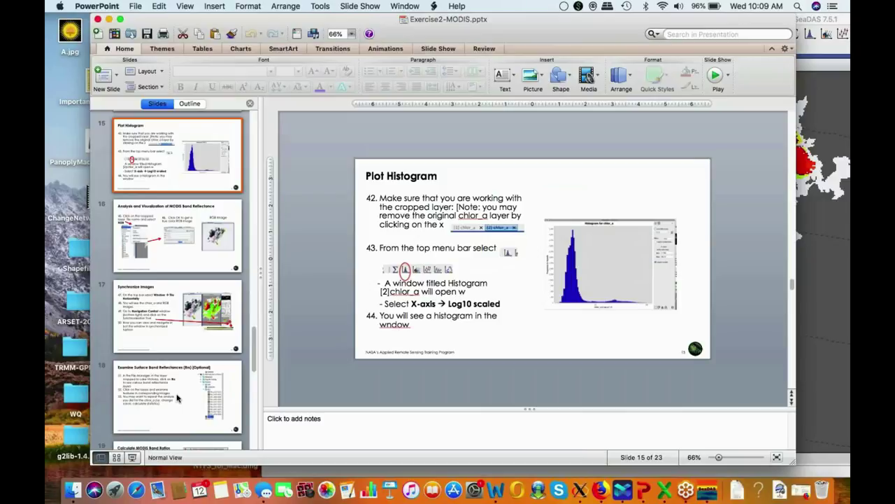
pyautogui.press('Down')
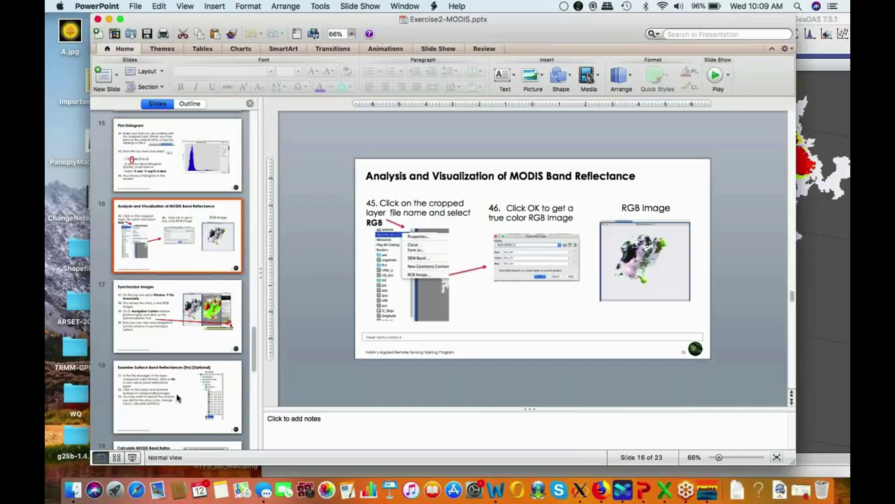
# Go back to slide 15, Plot Histogram
pyautogui.press('Up')
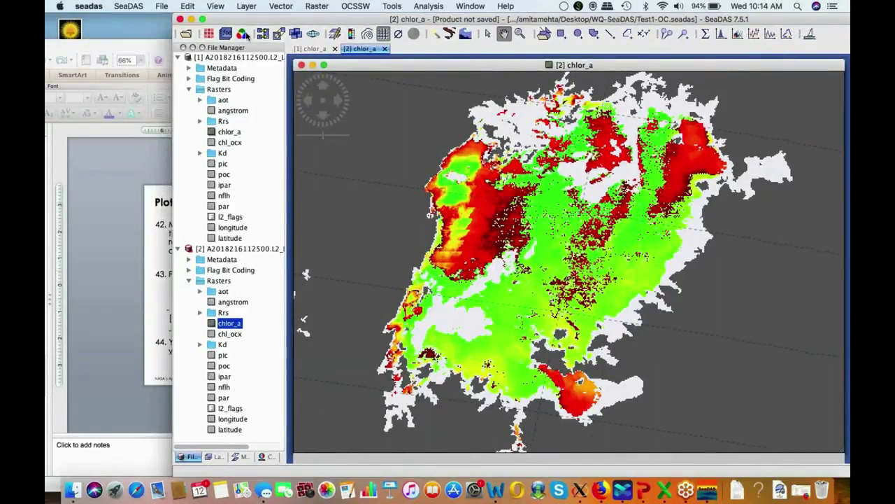
# Switch to the original [1] chlor_a view and launch File > Open Product
pyautogui.click(295, 51)
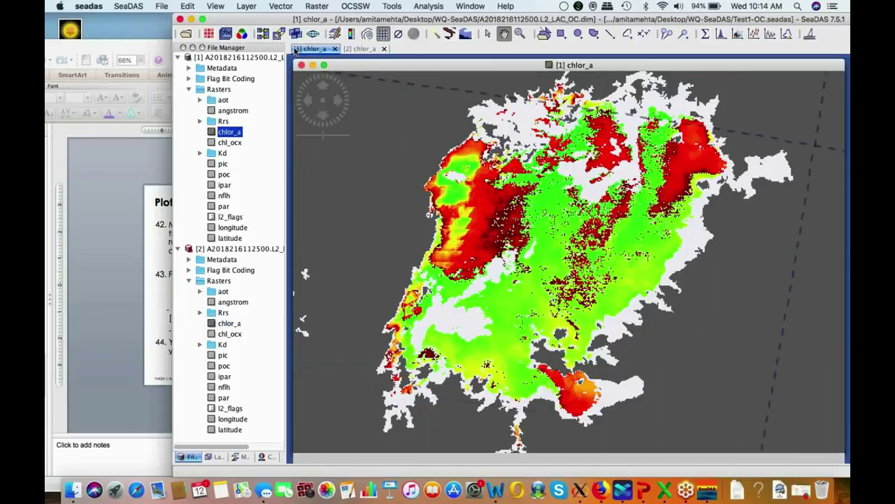
pyautogui.click(154, 5)
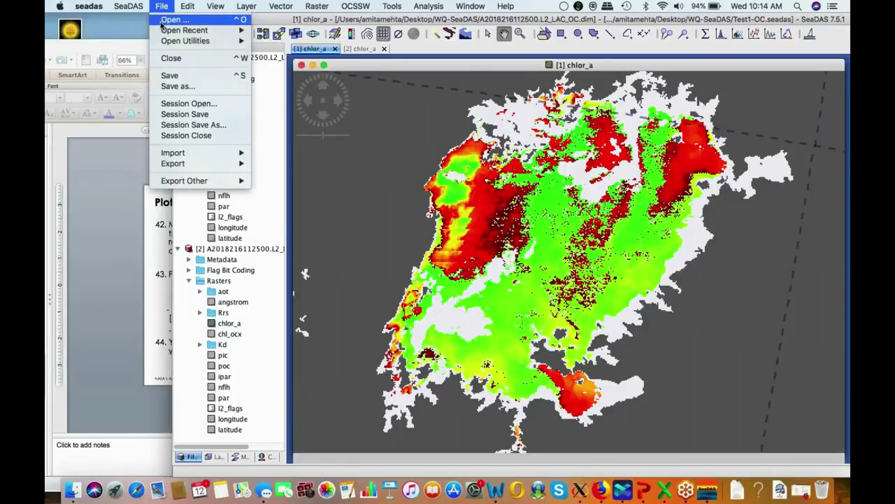
pyautogui.click(171, 20)
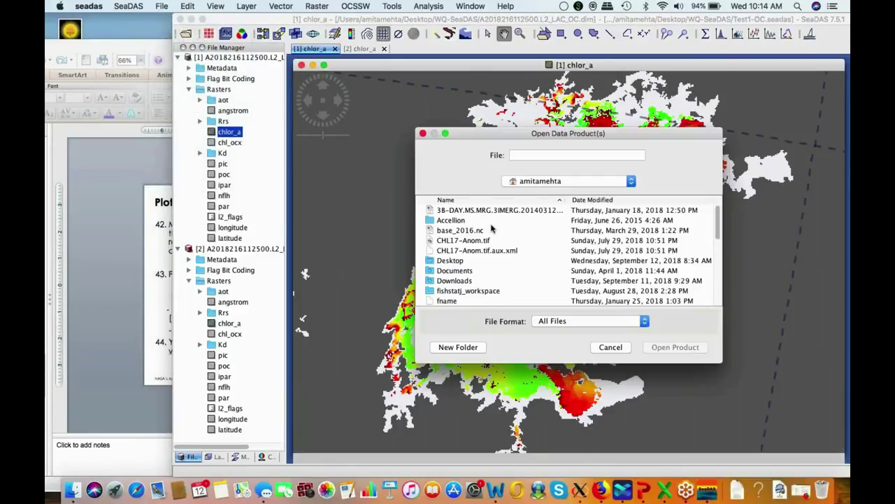
pyautogui.scroll(-5, 492, 228)
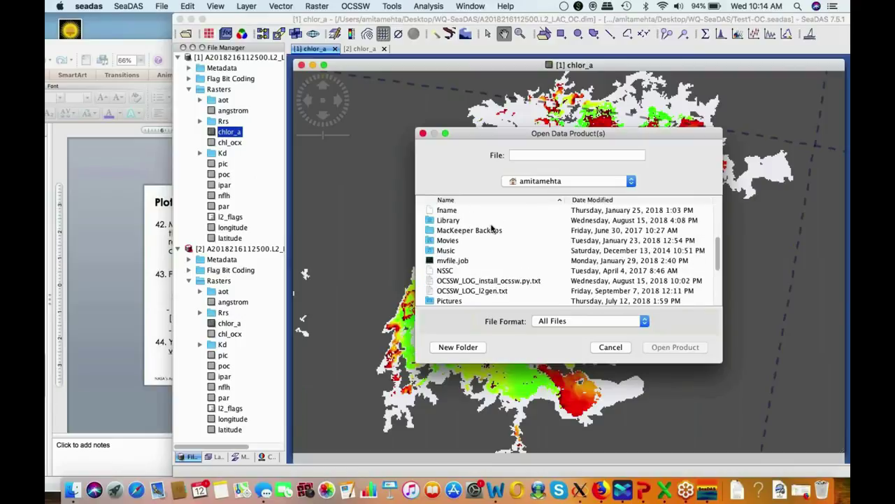
pyautogui.scroll(1, 492, 228)
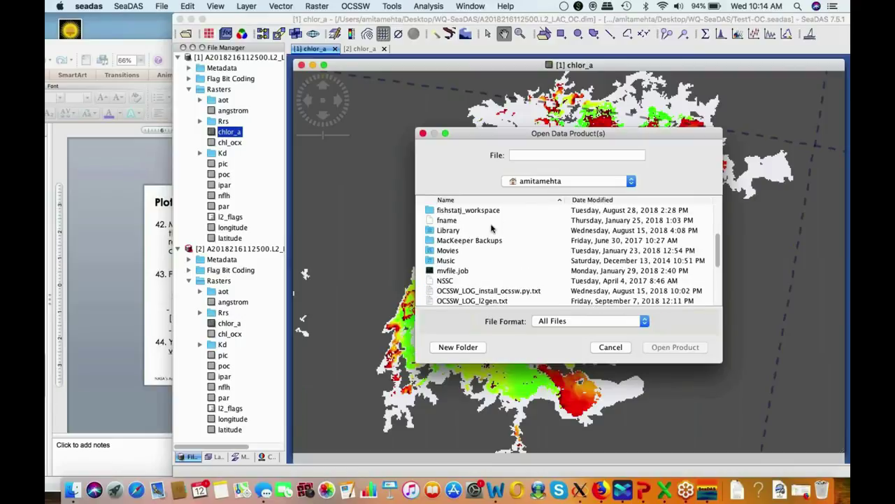
# Browse through Users and the home folder to the Desktop and open A2018216112500.L2_LAC_SST.nc
pyautogui.click(522, 181)
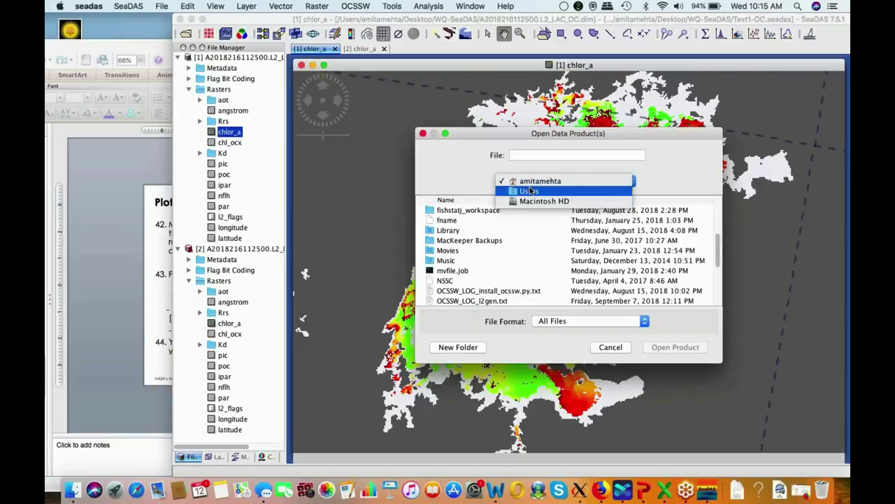
pyautogui.click(529, 191)
pyautogui.click(526, 181)
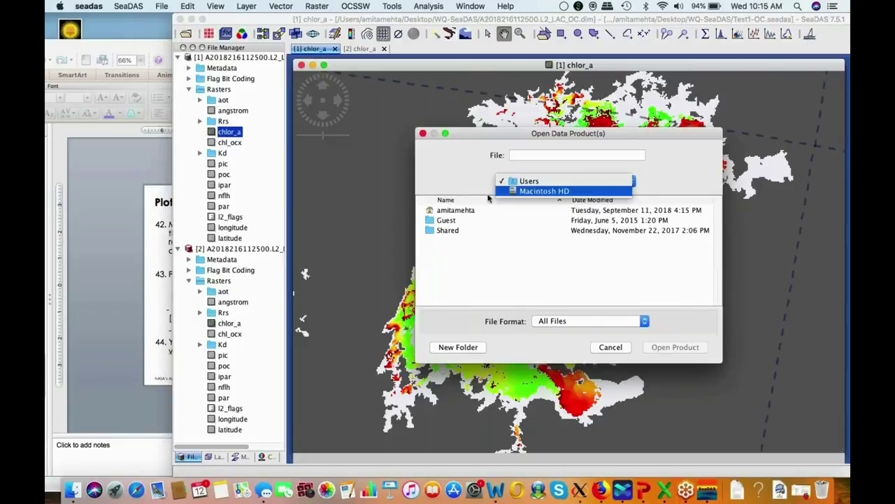
pyautogui.click(470, 209)
pyautogui.doubleClick(469, 210)
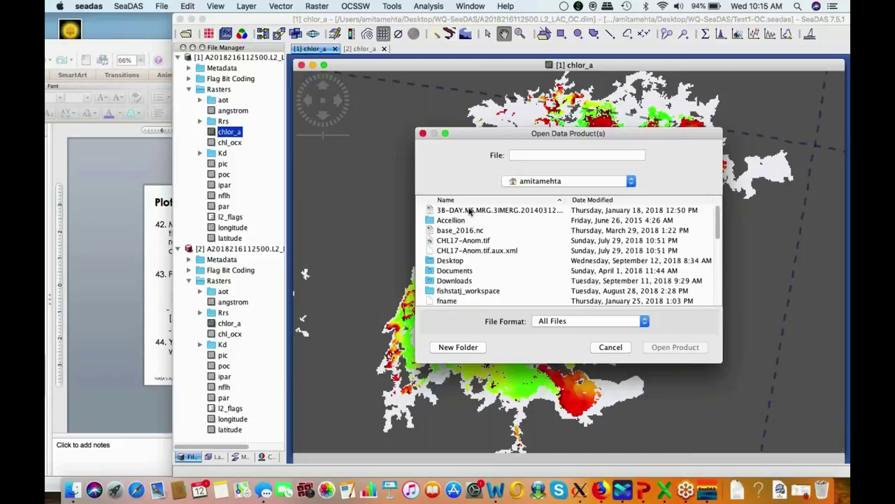
pyautogui.click(462, 261)
pyautogui.doubleClick(462, 261)
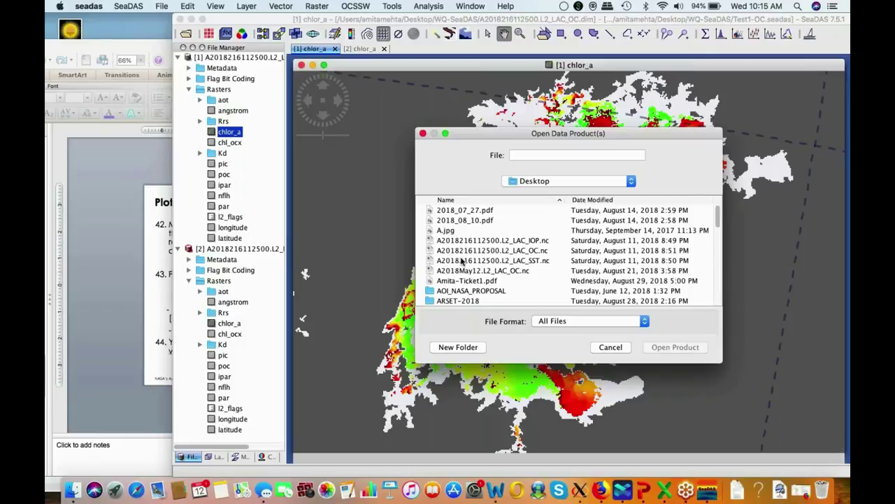
pyautogui.click(461, 261)
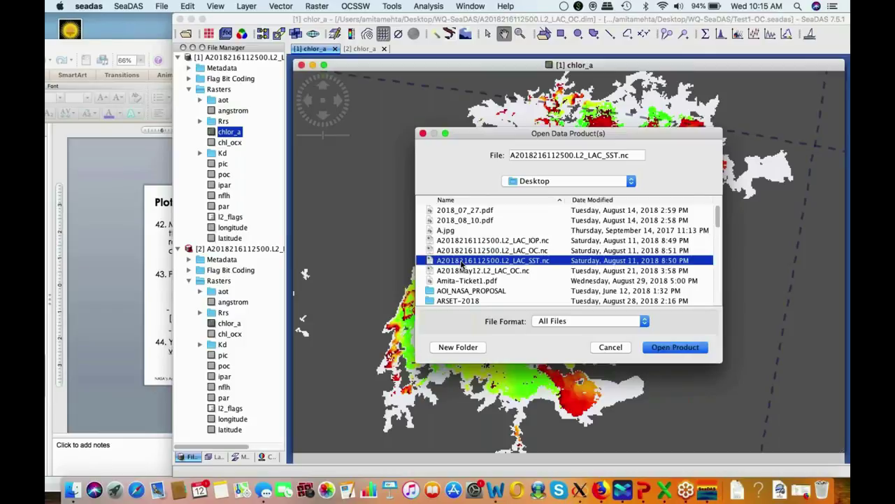
pyautogui.click(677, 352)
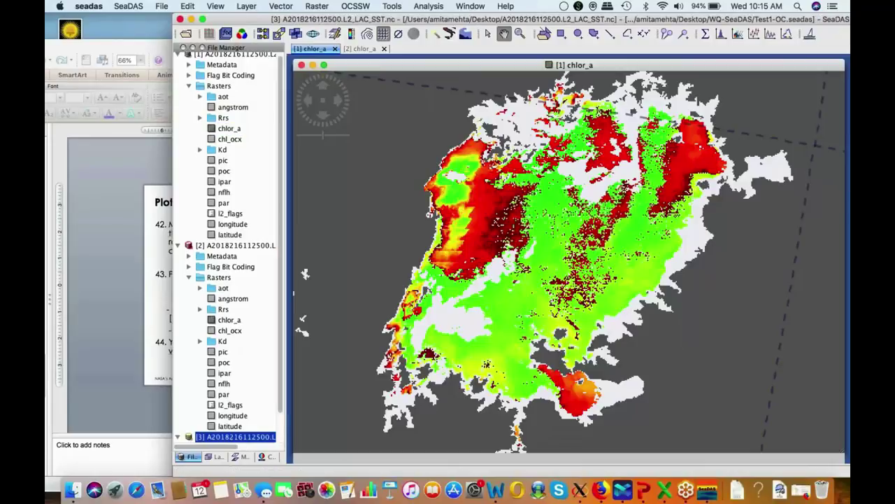
# Expand product [3]'s Rasters folder and open the sst band in its own image view
pyautogui.doubleClick(209, 435)
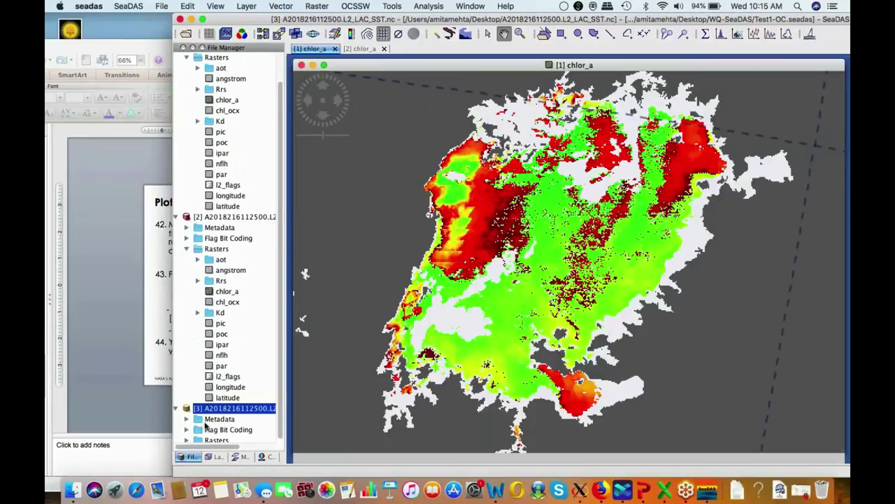
pyautogui.click(190, 438)
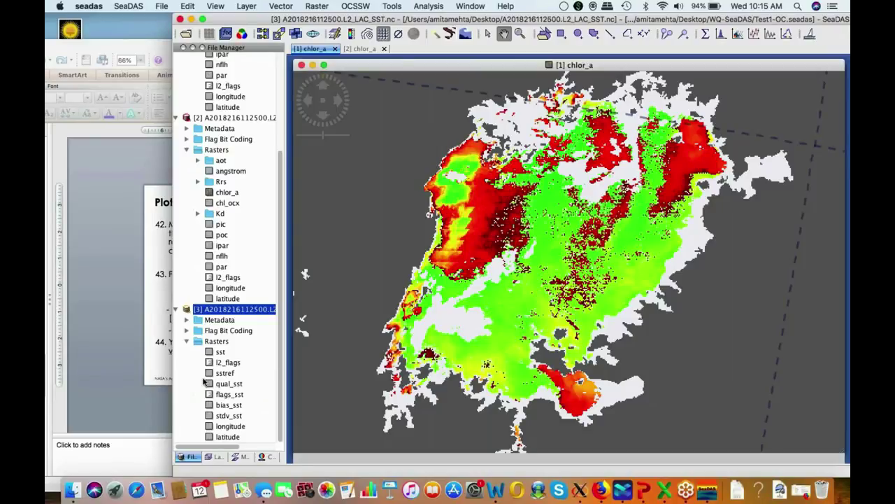
pyautogui.doubleClick(220, 351)
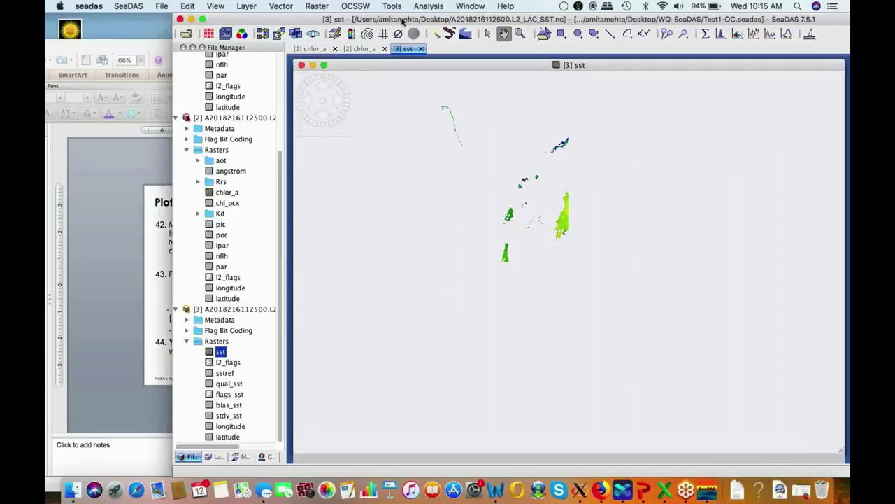
pyautogui.moveTo(401, 23); pyautogui.dragTo(326, 28)
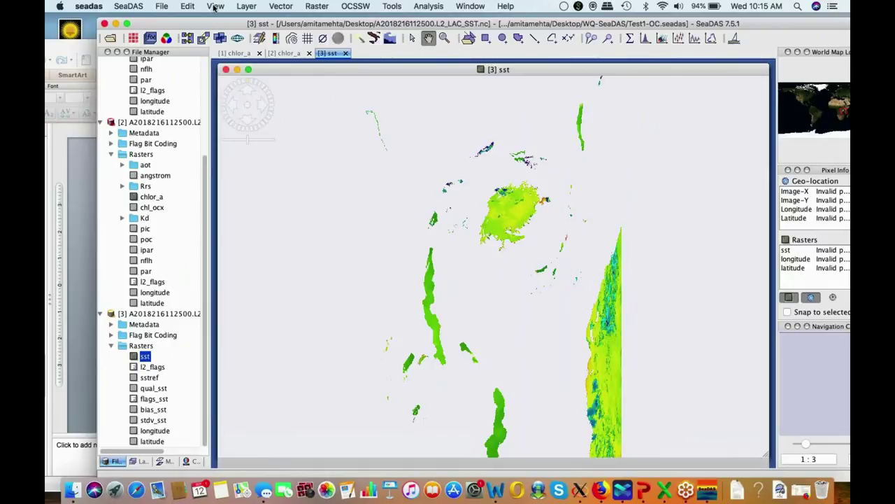
# Turn on the LAND mask in the sst view and zoom in on the lake
pyautogui.click(141, 462)
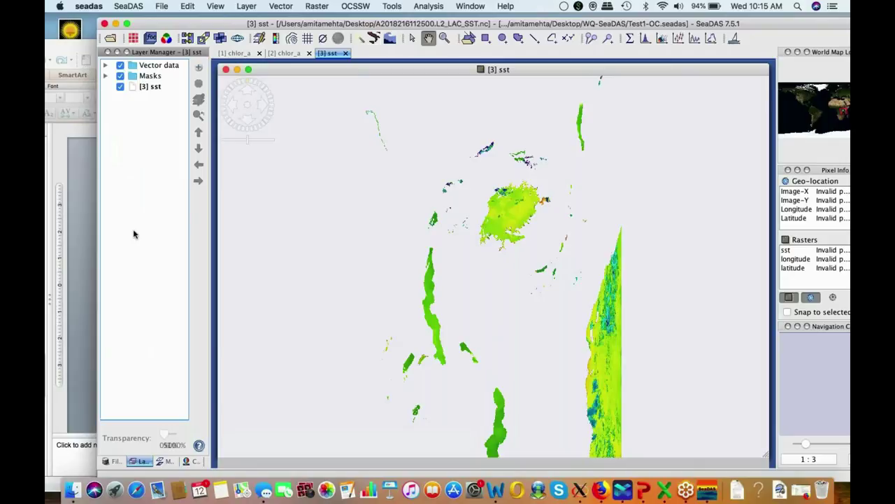
pyautogui.click(165, 462)
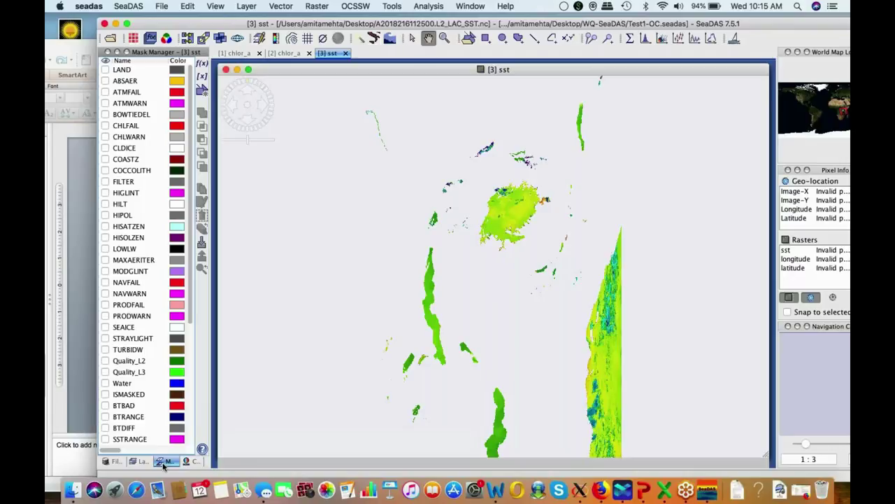
pyautogui.click(105, 69)
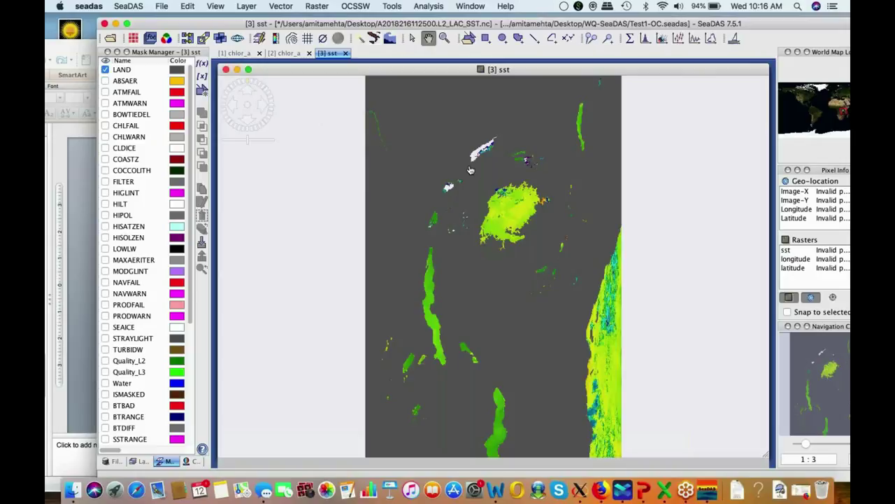
pyautogui.click(444, 37)
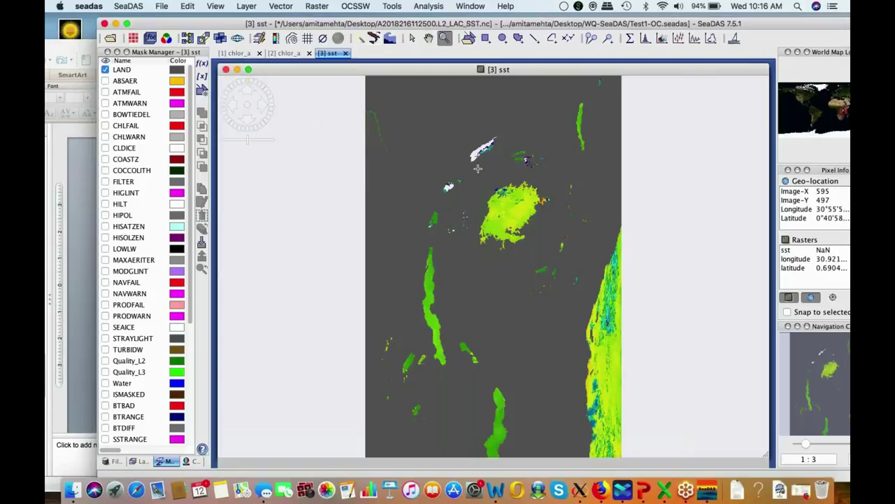
pyautogui.moveTo(478, 170); pyautogui.dragTo(560, 269)
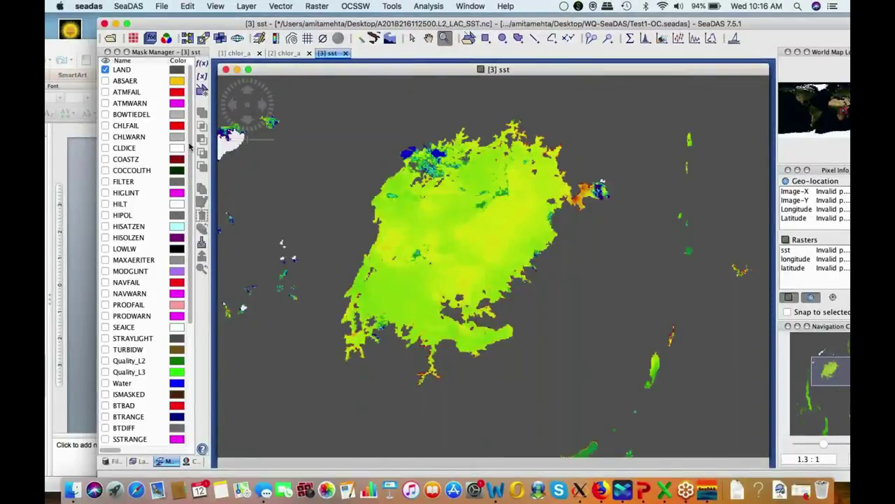
# Check the sst colour settings, flip through the [1] and [2] chlor_a views, then return to the slides
pyautogui.click(191, 462)
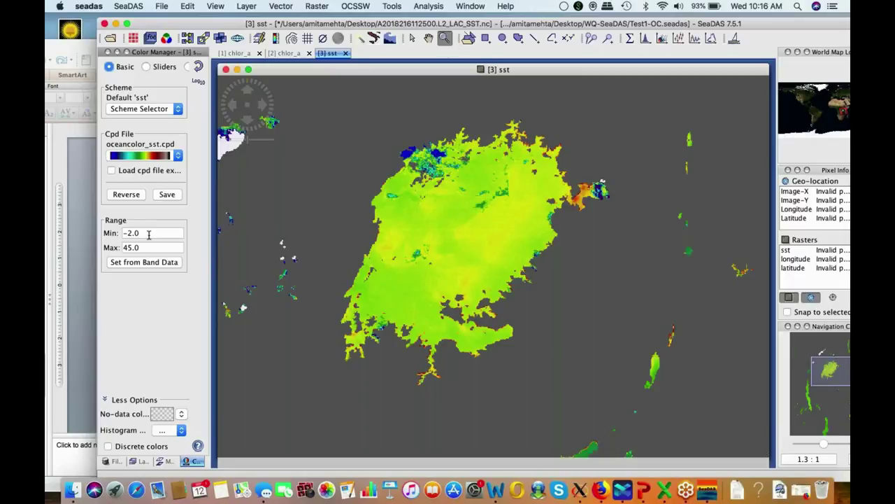
pyautogui.click(243, 53)
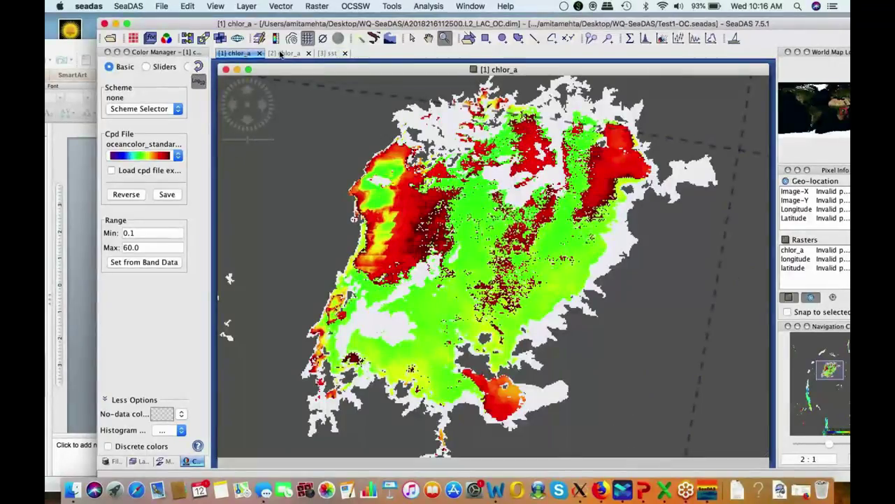
pyautogui.click(282, 53)
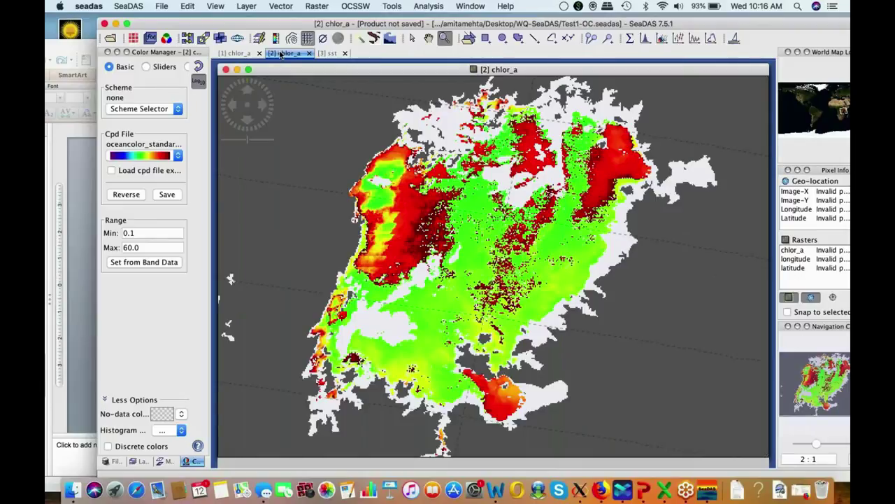
pyautogui.click(79, 239)
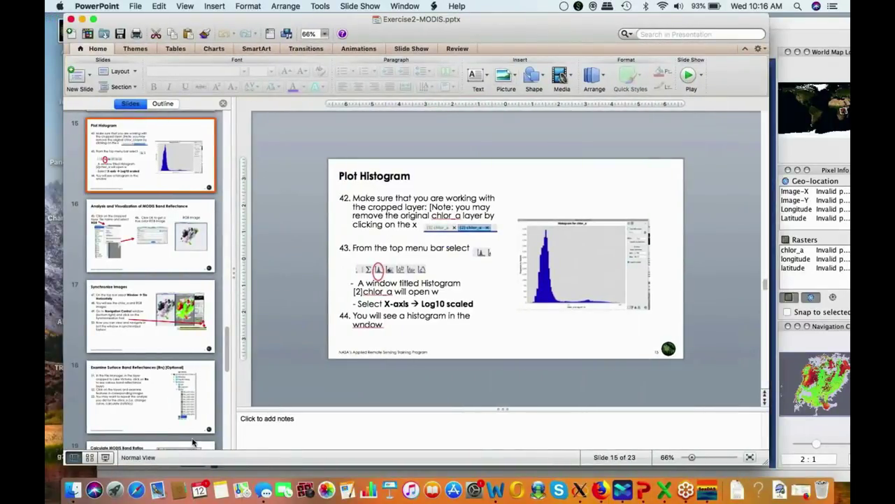
# Look at slides 16 and 17, settle back on slide 16, and drag PowerPoint down-left
pyautogui.click(194, 258)
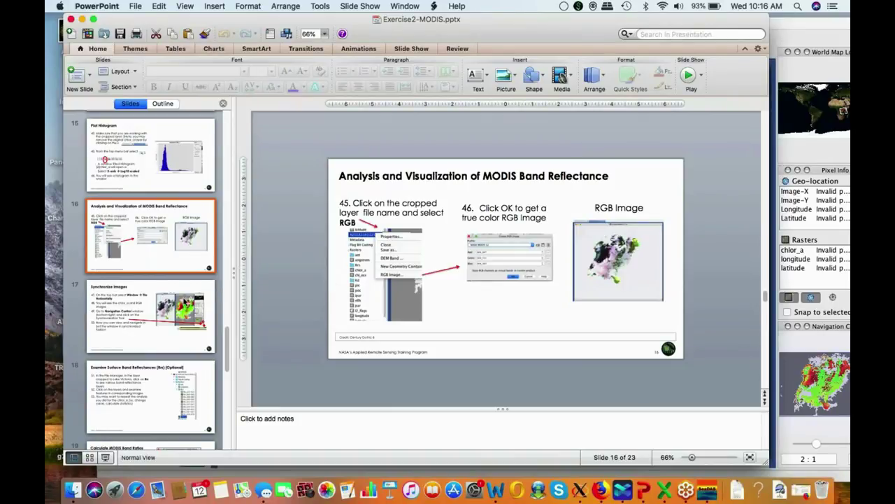
pyautogui.click(184, 299)
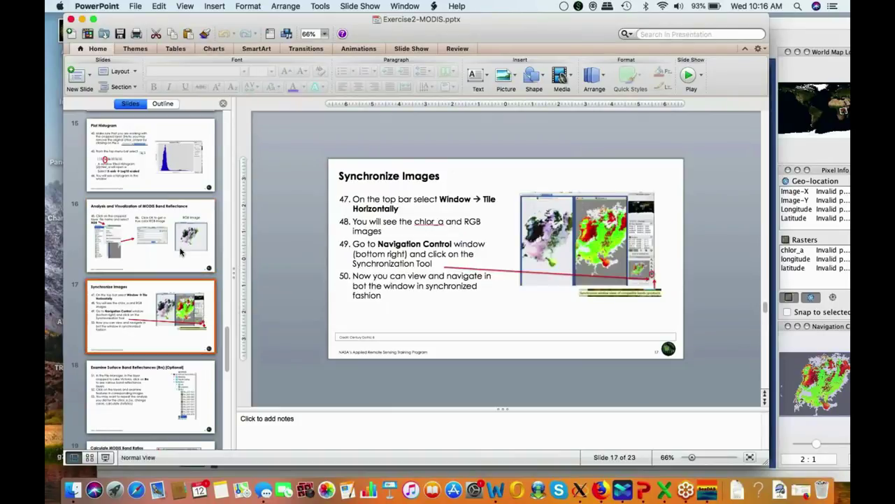
pyautogui.press('Up')
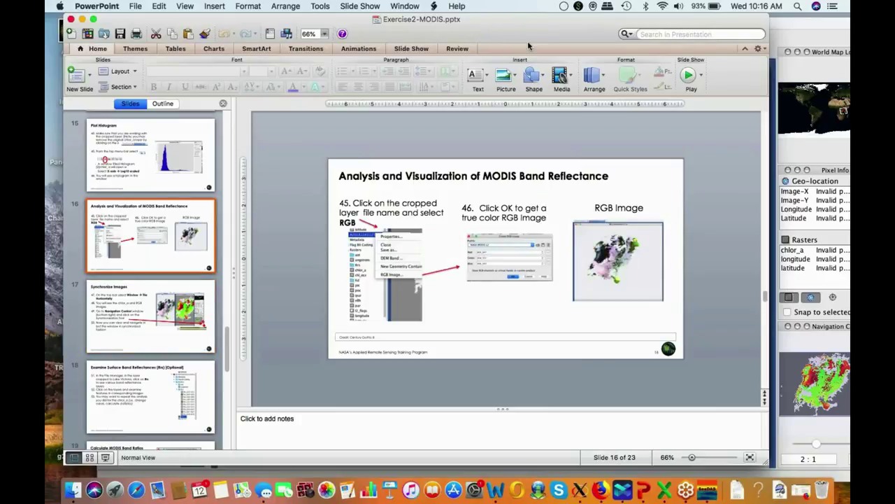
pyautogui.moveTo(542, 28); pyautogui.dragTo(417, 104)
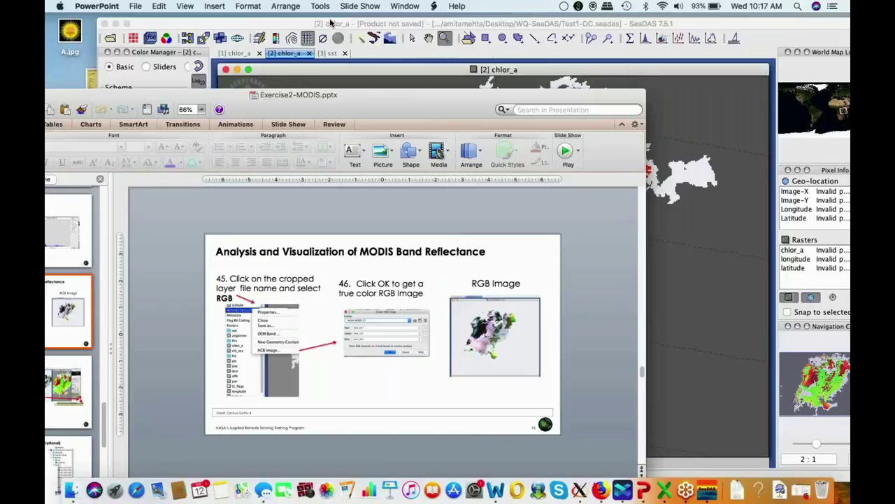
# Return to SeaDAS, compare the [1] and [2] chlor_a views, and show the File Manager listing products [2] and [3]
pyautogui.click(277, 23)
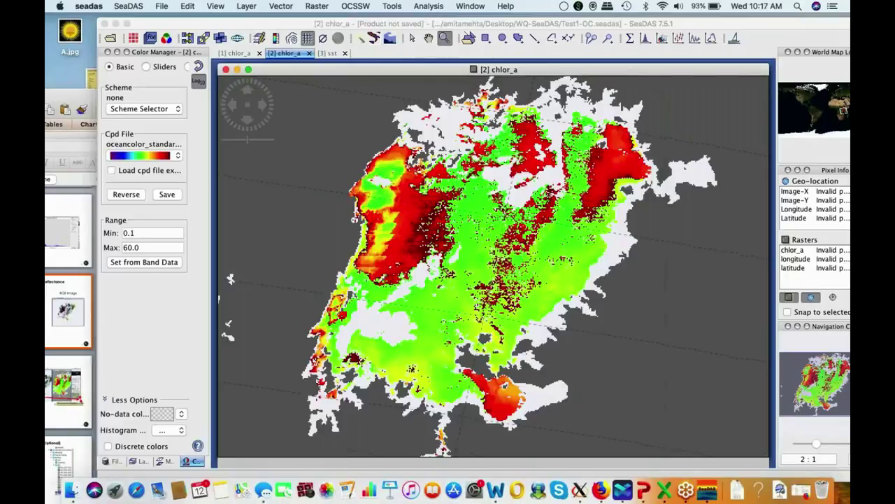
pyautogui.click(249, 56)
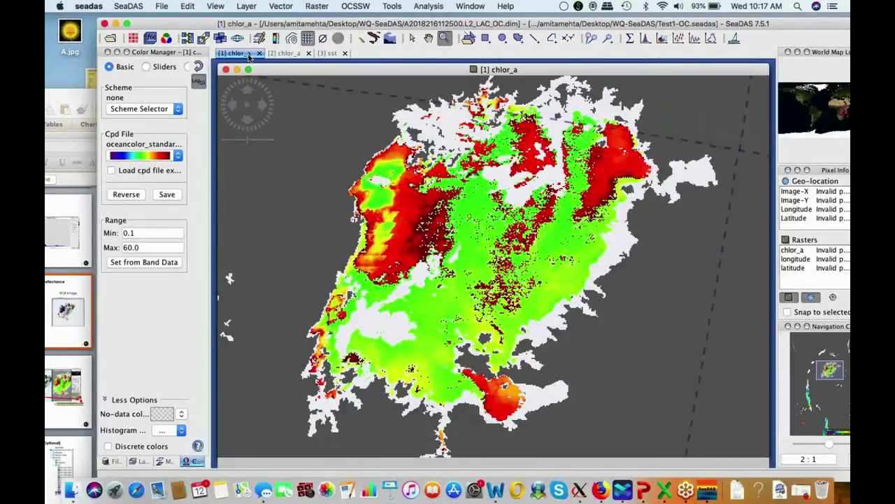
pyautogui.scroll(2, 493, 258)
pyautogui.scroll(-3, 493, 259)
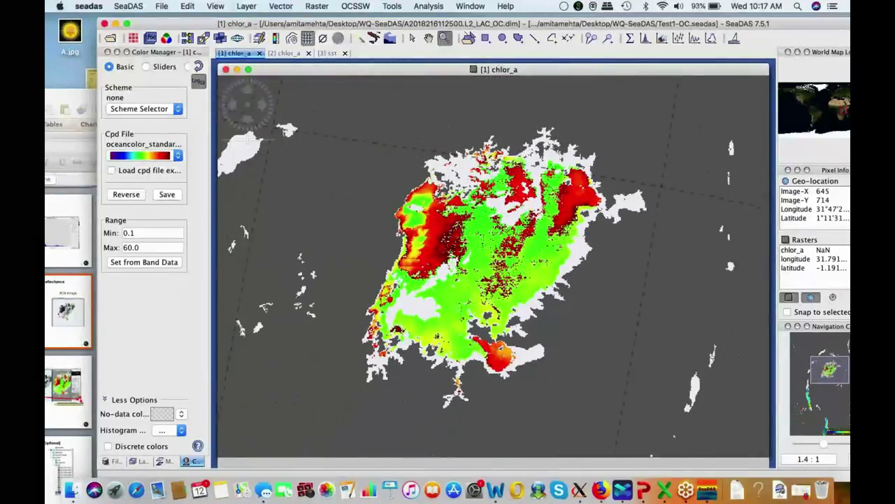
pyautogui.scroll(-1, 330, 205)
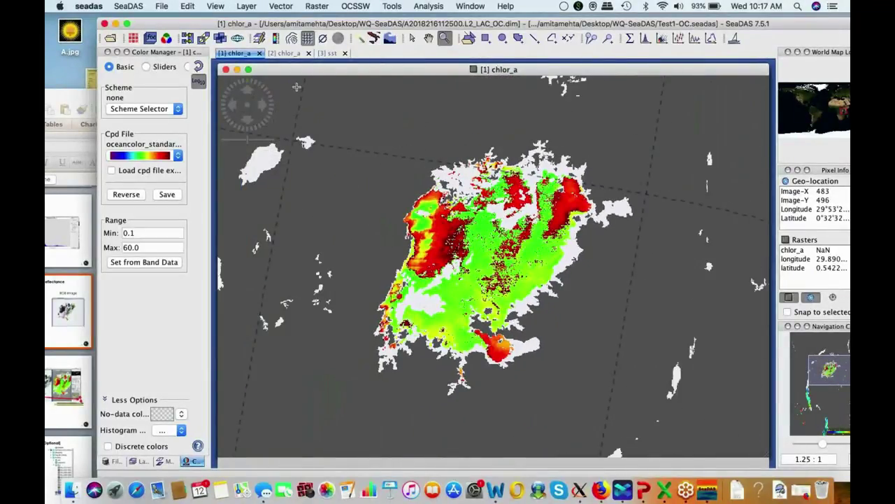
pyautogui.click(291, 55)
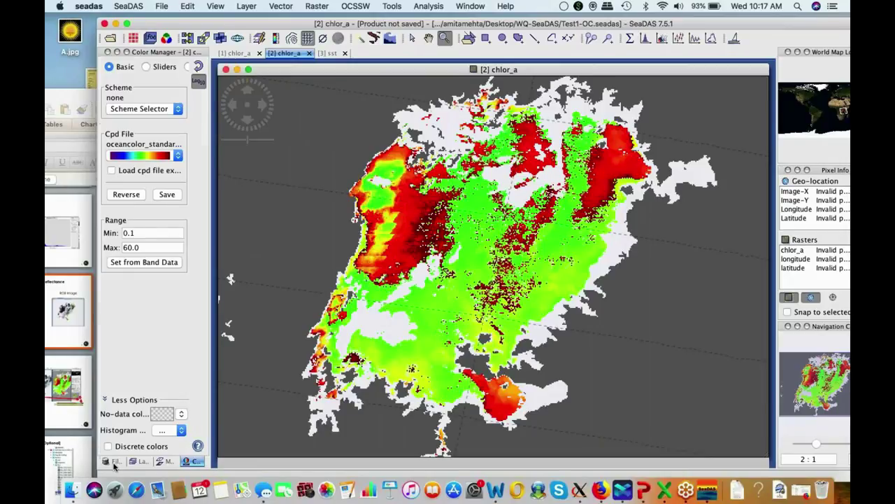
pyautogui.click(115, 461)
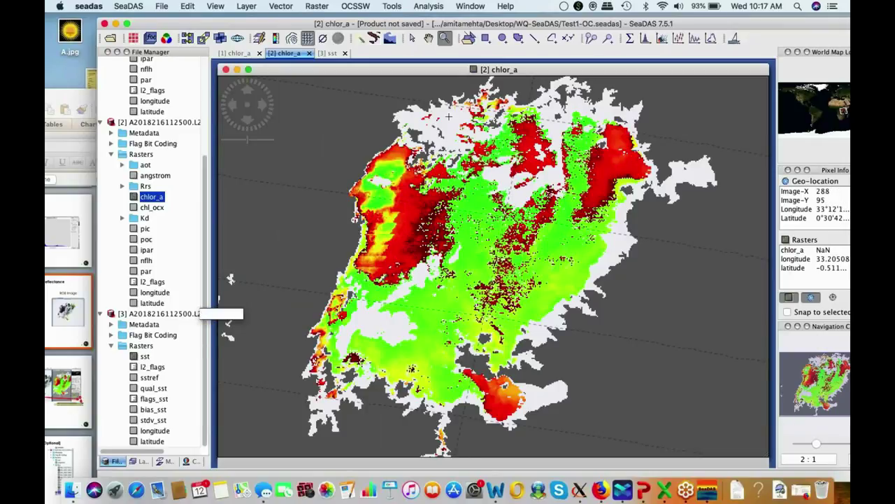
# Build a NASA MODIS L2 true-colour RGB view of product [2] from Rrs_667, Rrs_531 and Rrs_443
pyautogui.click(167, 40)
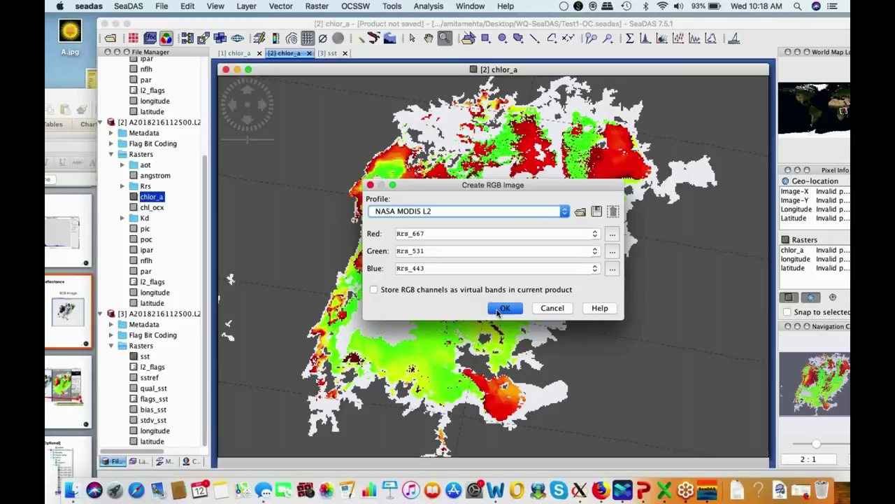
pyautogui.click(504, 309)
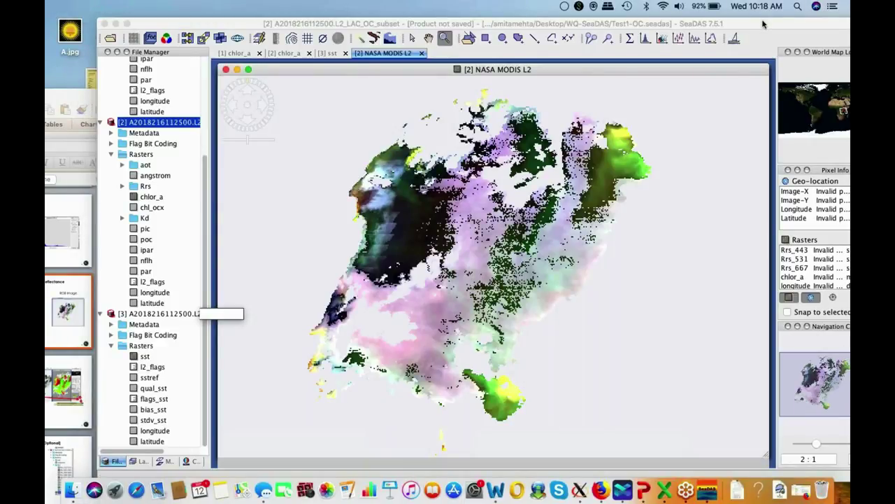
pyautogui.moveTo(763, 24); pyautogui.dragTo(704, 20)
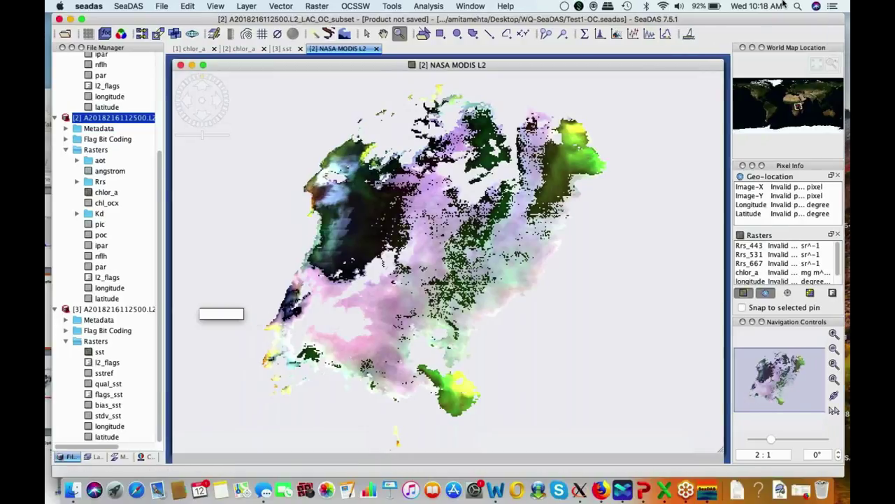
pyautogui.moveTo(335, 19); pyautogui.dragTo(456, 19)
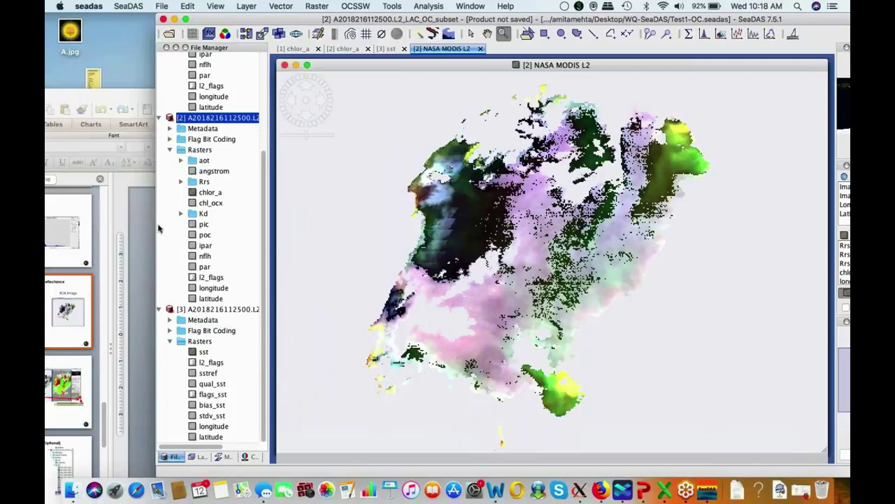
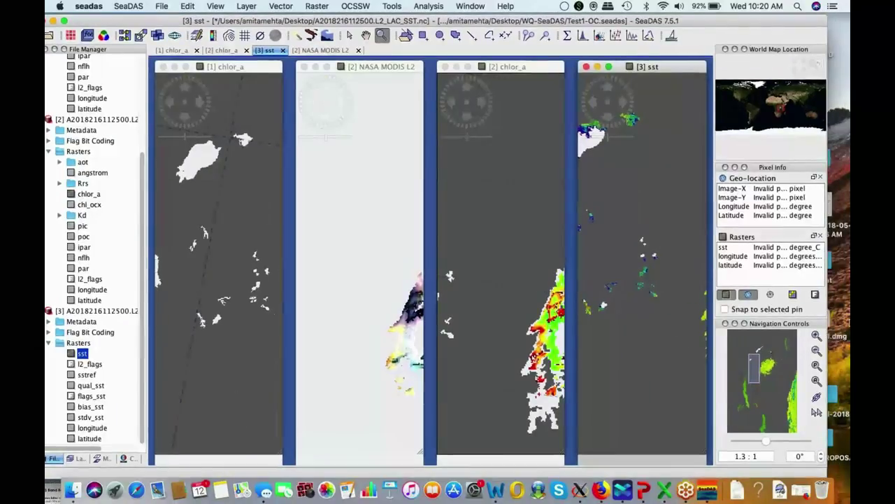
# Pan the sst view, turn on synchronised views for compatible bands, and make [1] chlor_a active
pyautogui.moveTo(754, 369); pyautogui.dragTo(737, 348)
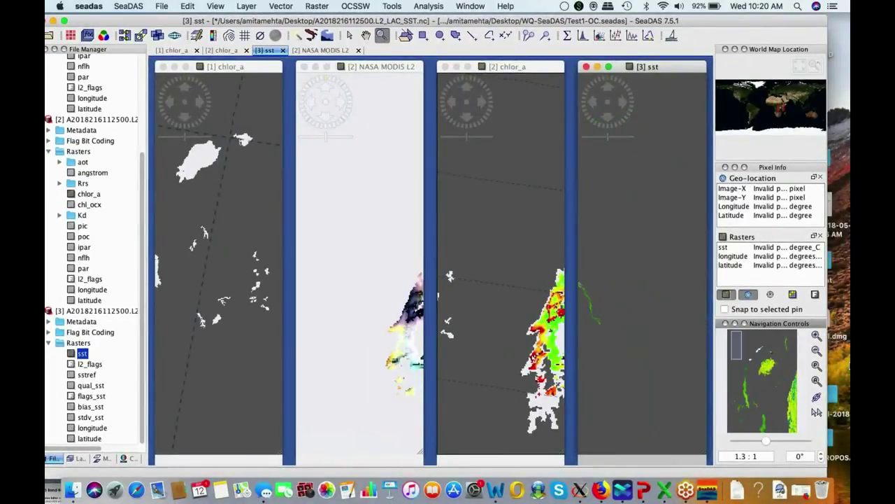
pyautogui.click(831, 357)
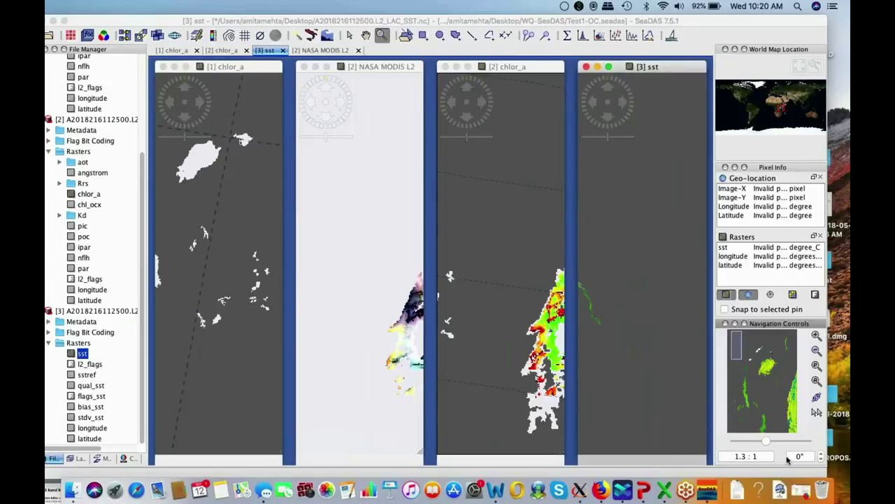
pyautogui.click(817, 398)
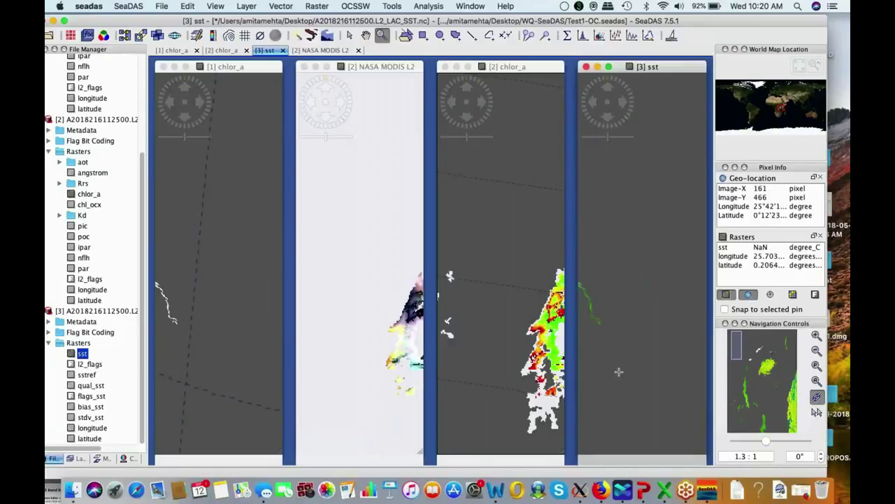
pyautogui.click(172, 51)
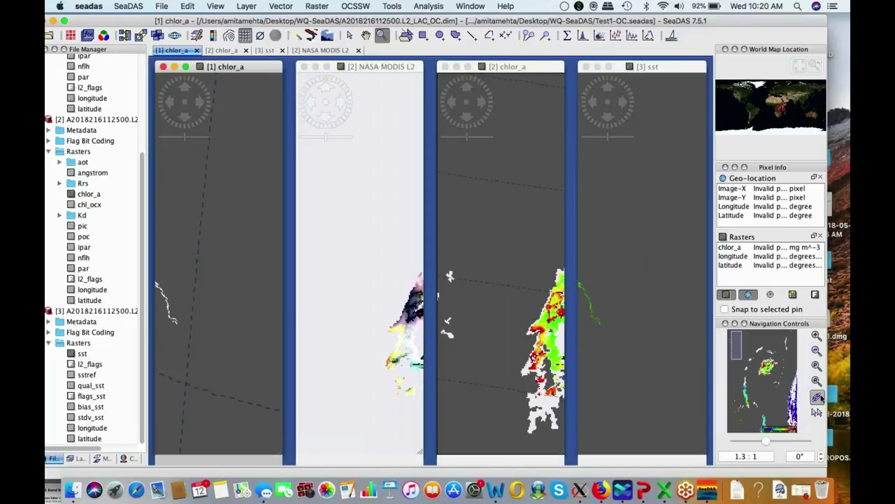
# Zoom the [2] chlor_a view into the lake and sync the other views to match it
pyautogui.moveTo(514, 366); pyautogui.dragTo(521, 319)
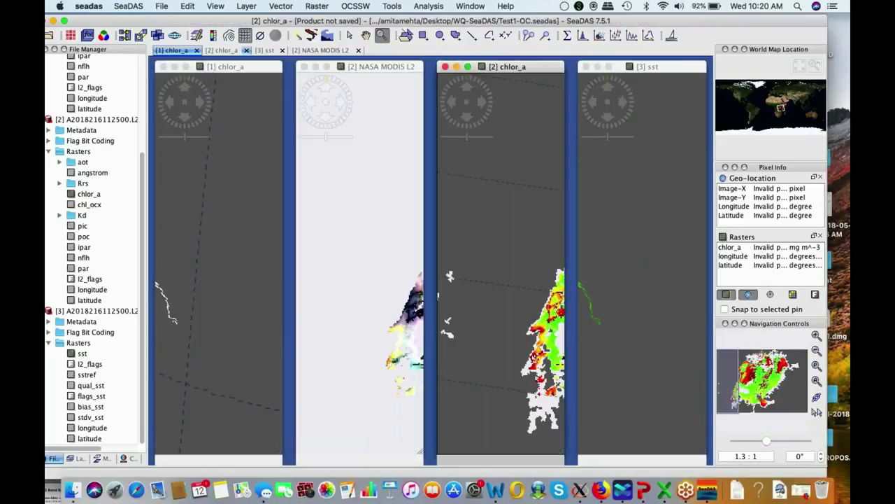
pyautogui.scroll(-1, 521, 319)
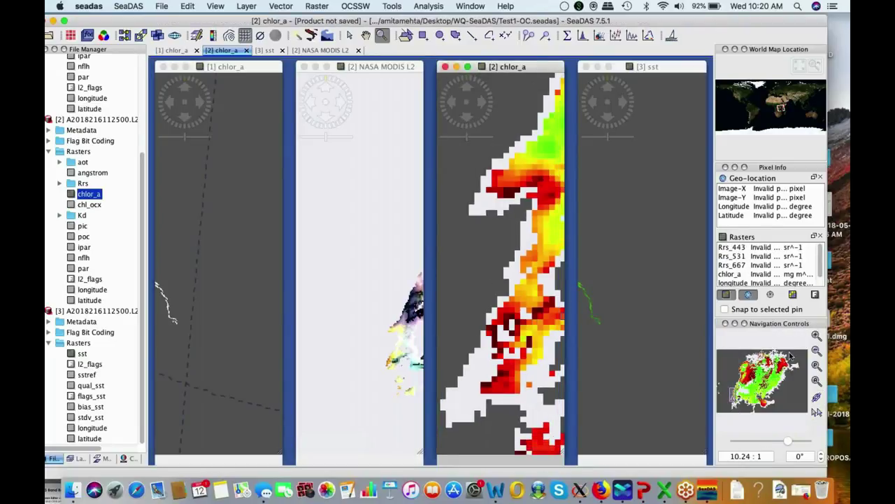
pyautogui.click(816, 397)
pyautogui.click(817, 397)
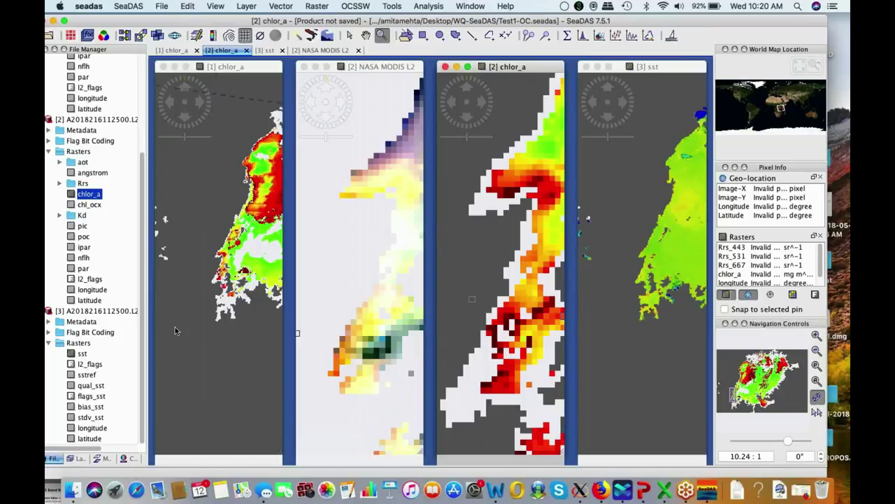
pyautogui.click(234, 295)
pyautogui.click(231, 319)
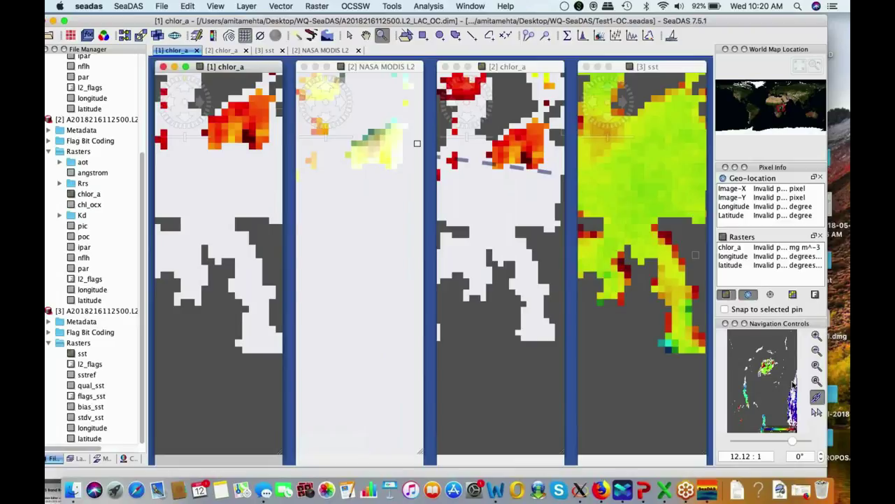
# Step the synchronised views out until all four windows show the lake at 7:1
pyautogui.click(816, 352)
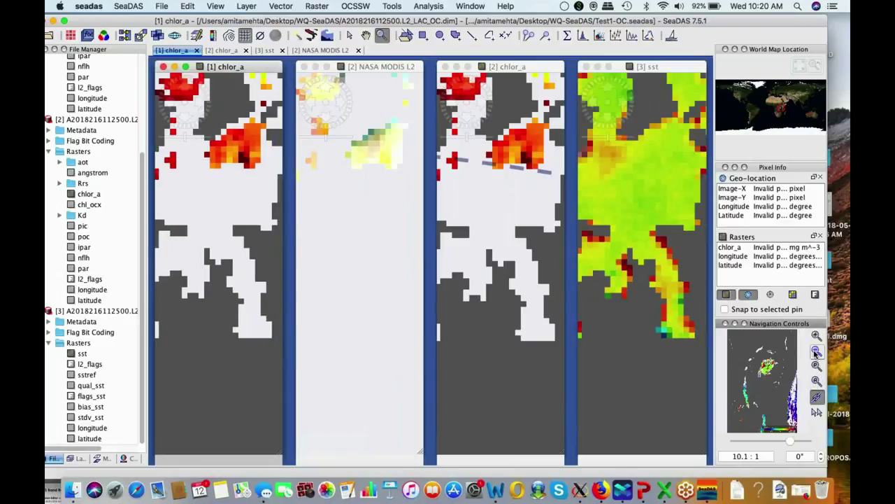
pyautogui.click(816, 352)
pyautogui.click(518, 401)
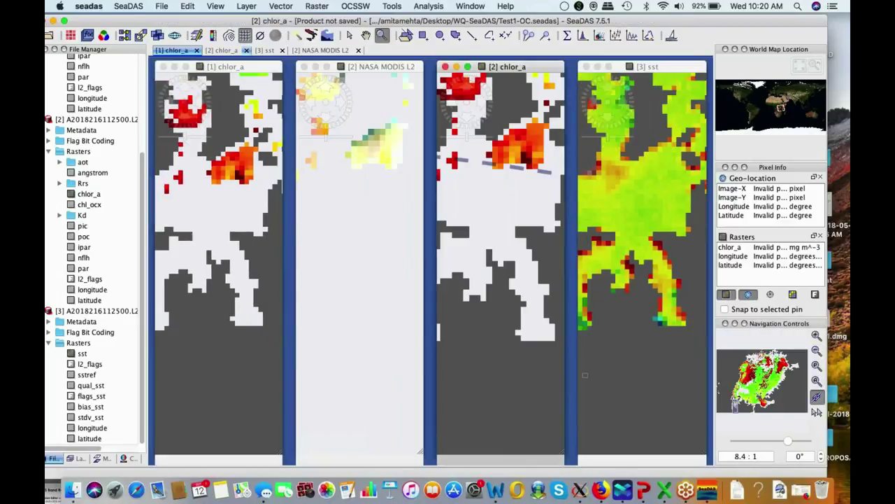
pyautogui.click(406, 423)
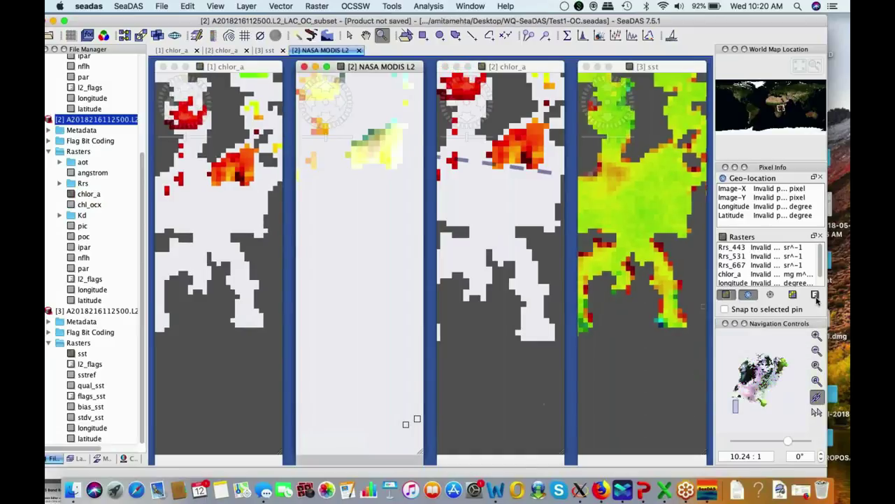
pyautogui.click(816, 352)
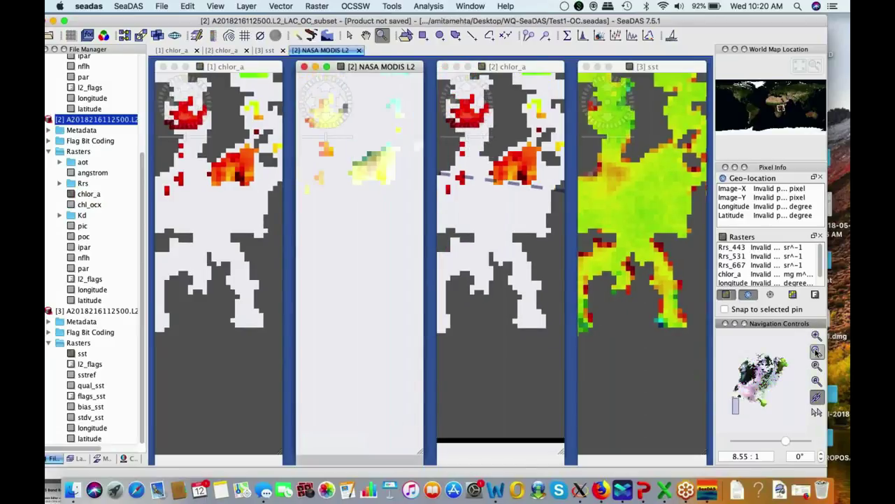
pyautogui.click(683, 371)
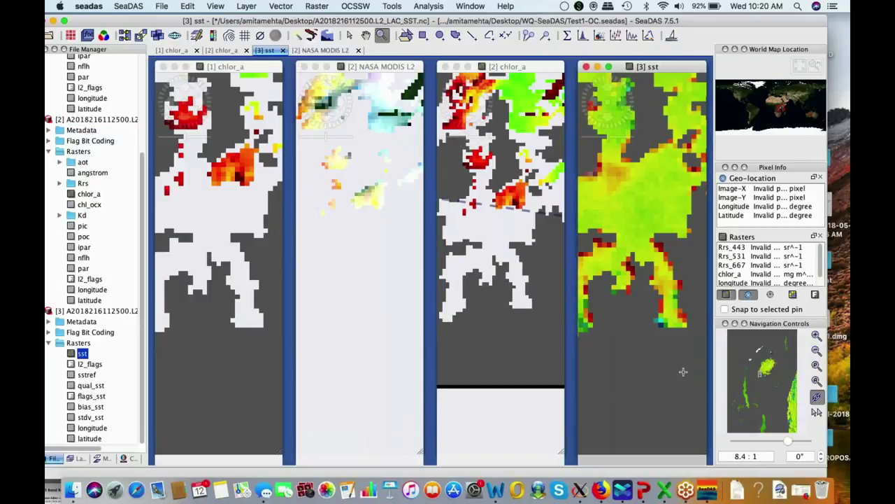
pyautogui.click(817, 352)
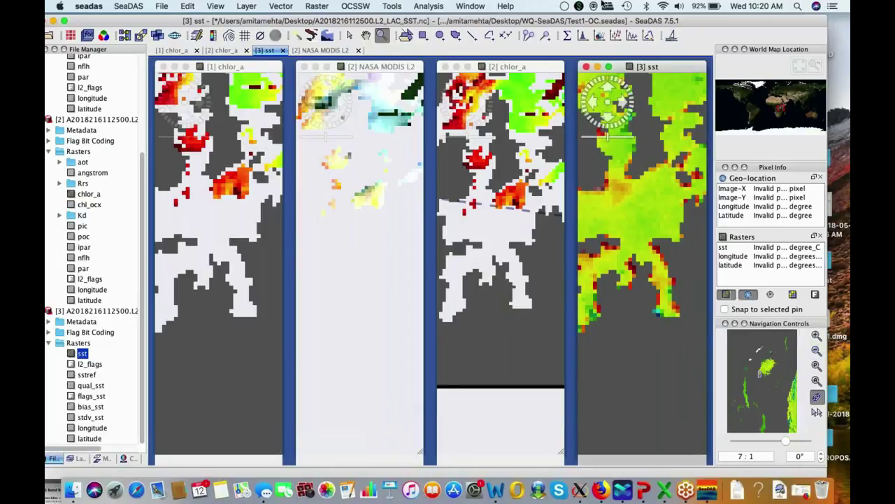
pyautogui.click(392, 5)
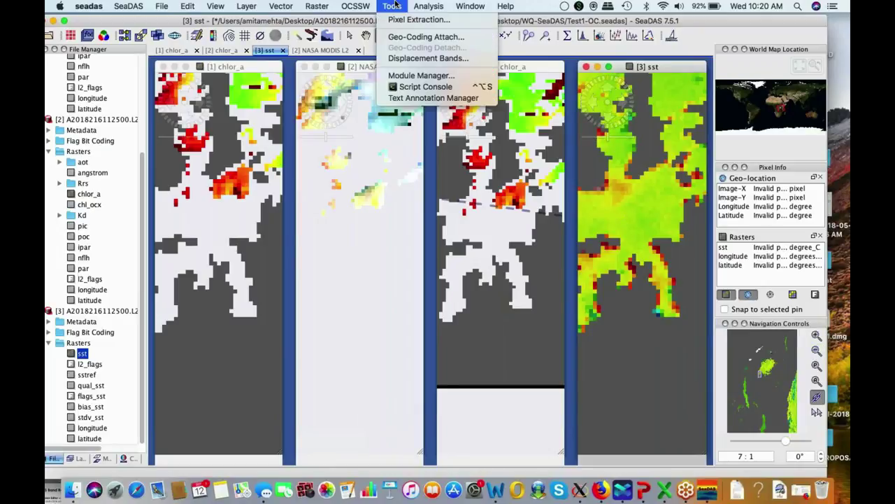
# Tile the four image views vertically as stacked wide rows, with [1] chlor_a active
pyautogui.moveTo(462, 7)
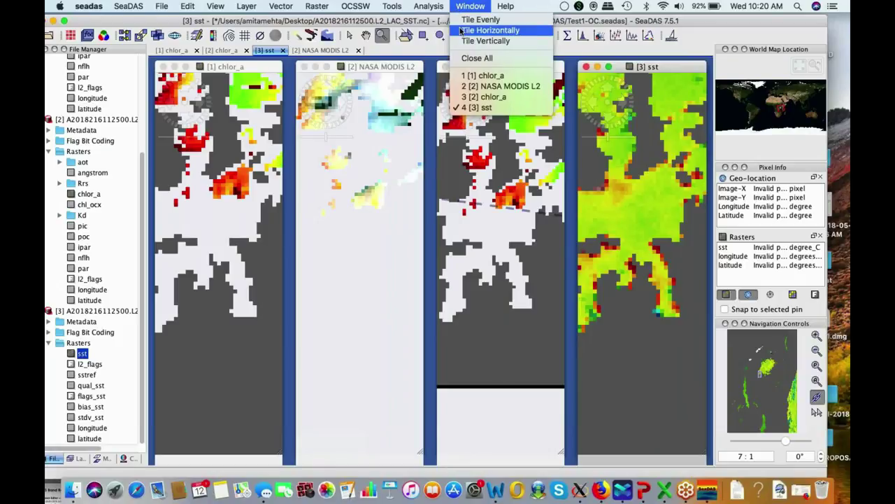
pyautogui.click(460, 40)
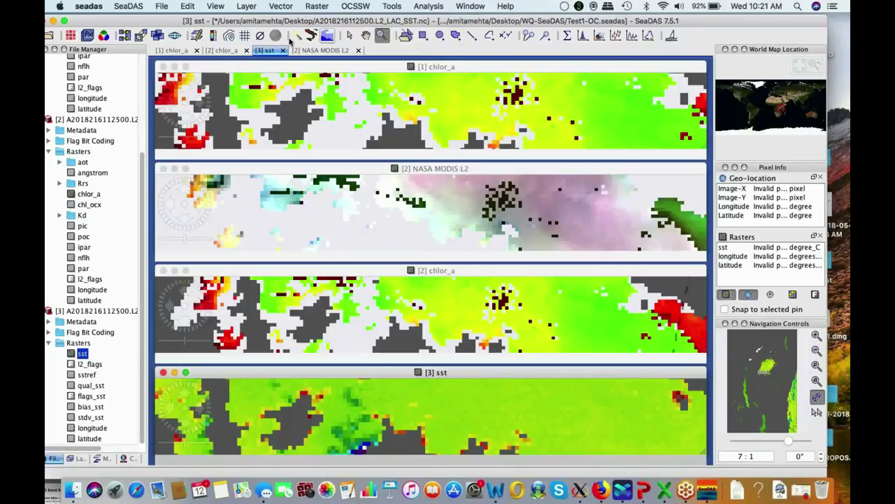
pyautogui.click(175, 51)
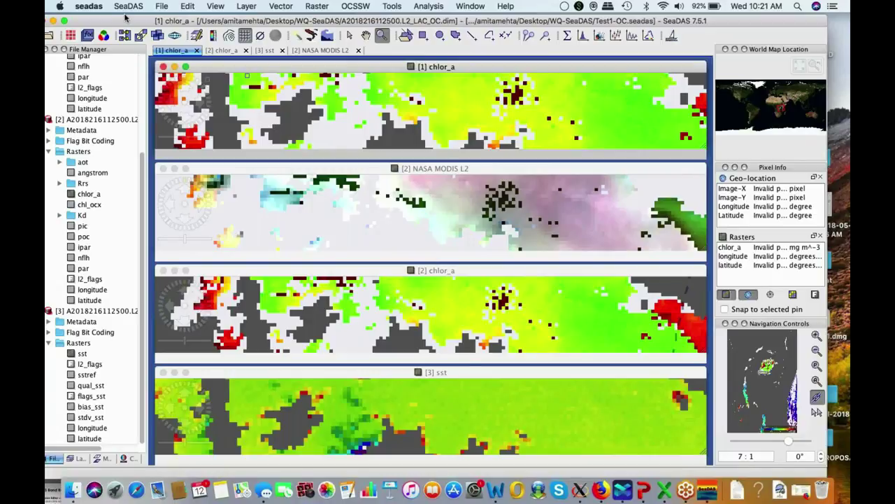
# Move the SeaDAS window right and reset to the default layout, returning to [1] chlor_a
pyautogui.moveTo(144, 20); pyautogui.dragTo(188, 19)
pyautogui.click(216, 6)
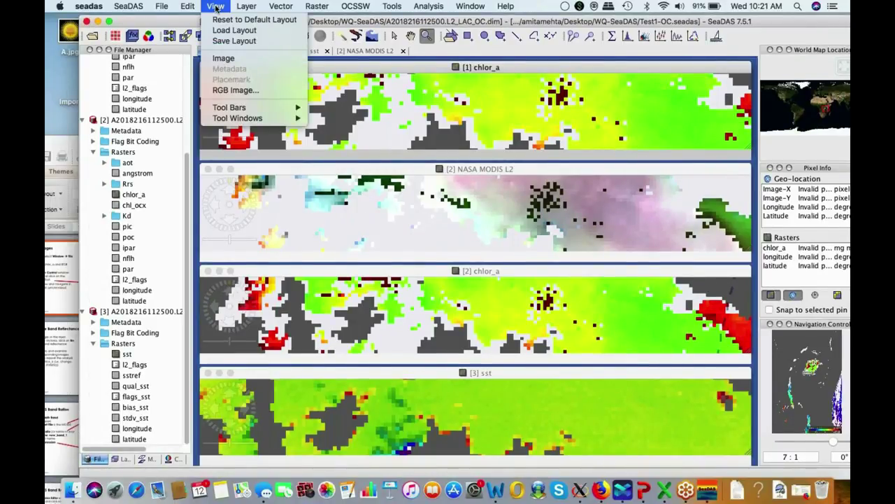
pyautogui.click(217, 21)
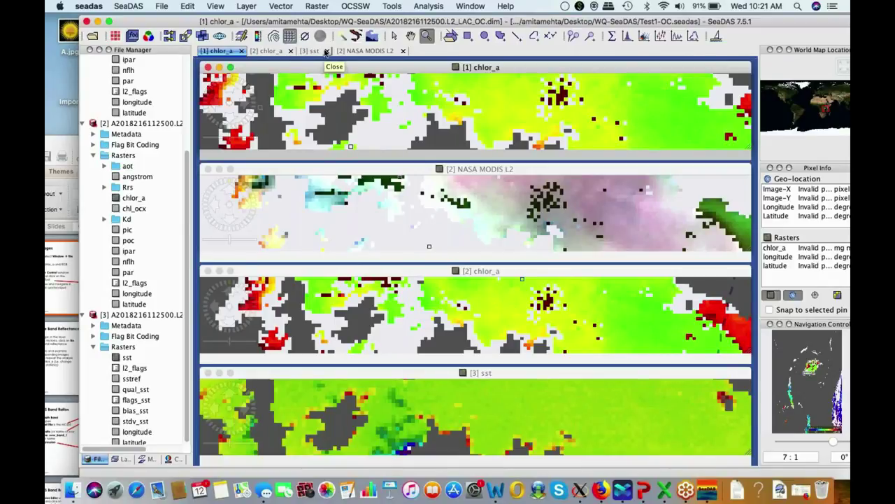
pyautogui.click(362, 51)
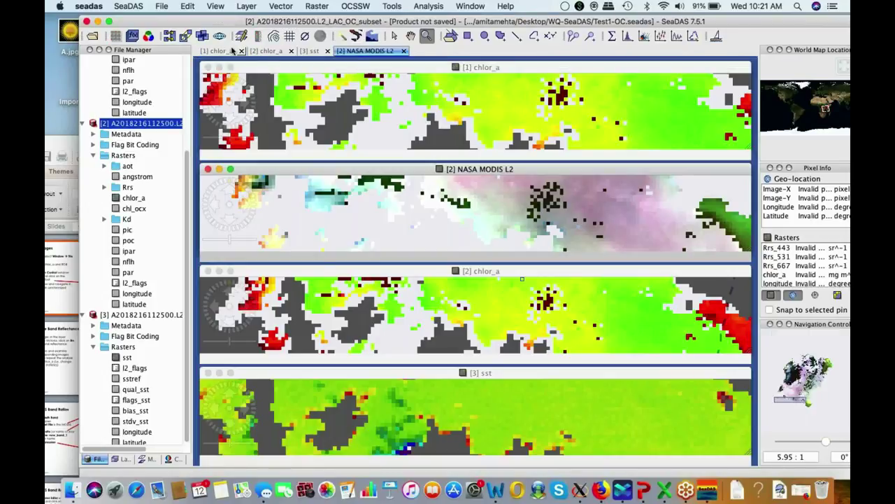
pyautogui.click(221, 52)
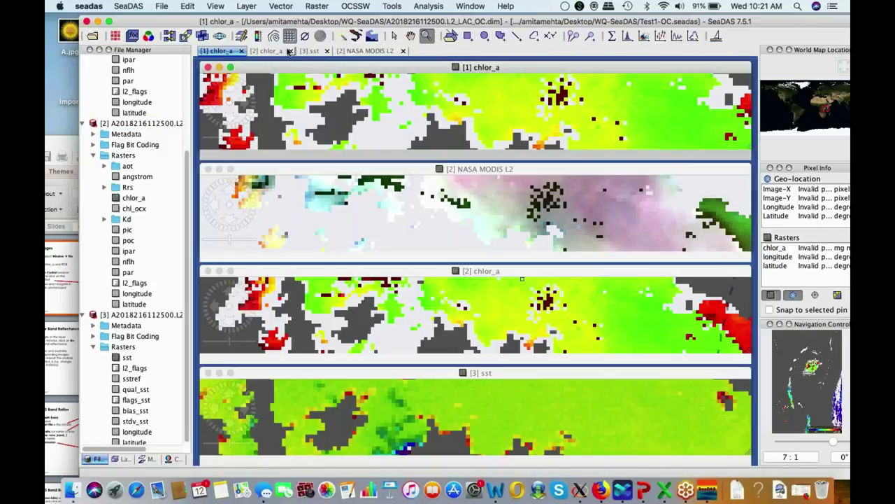
# Close the [2] chlor_a and [3] sst views and maximise the NASA MODIS L2 view
pyautogui.click(290, 51)
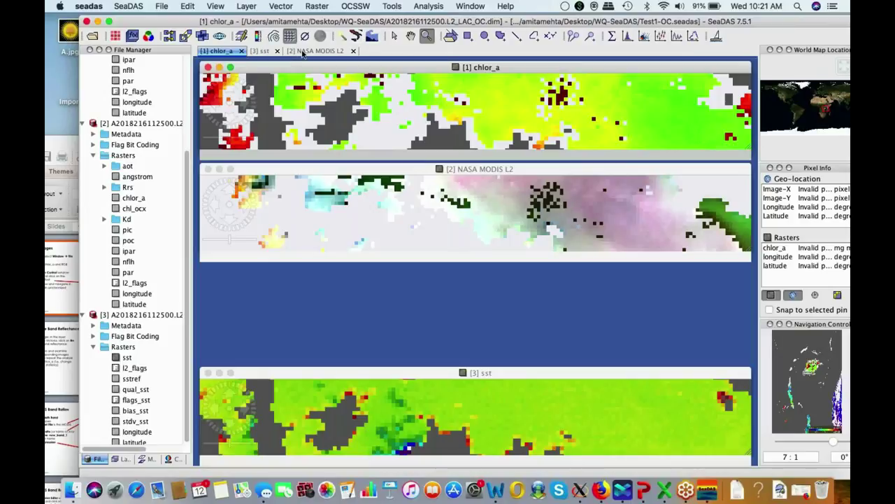
pyautogui.click(277, 51)
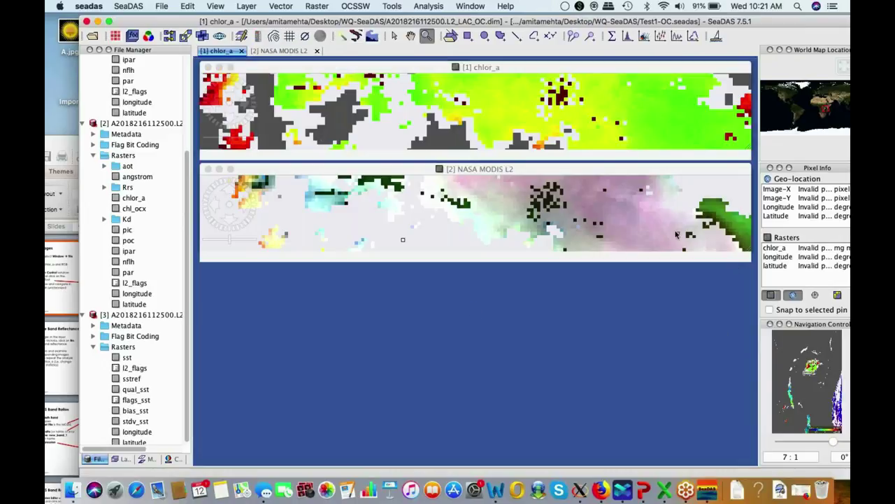
pyautogui.click(743, 259)
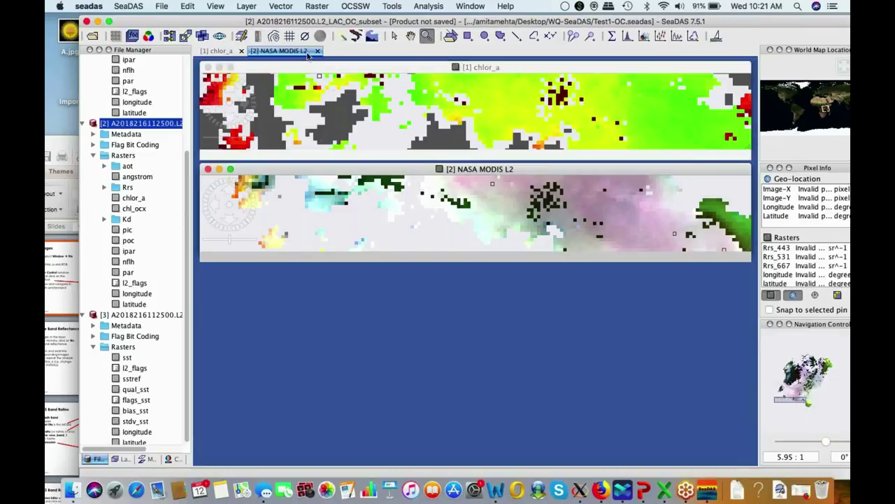
pyautogui.click(426, 36)
pyautogui.click(231, 169)
# Switch between the NASA MODIS L2 and chlor_a views, ending on chlor_a
pyautogui.scroll(-8, 423, 281)
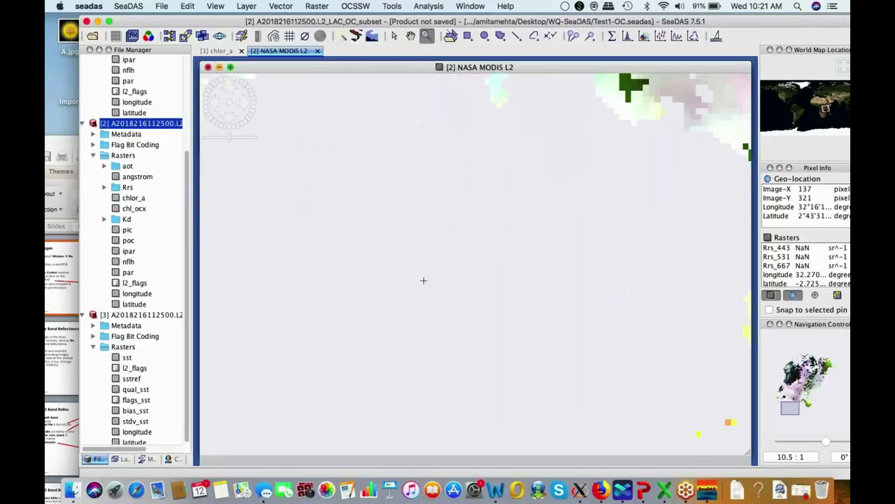
pyautogui.scroll(2, 423, 280)
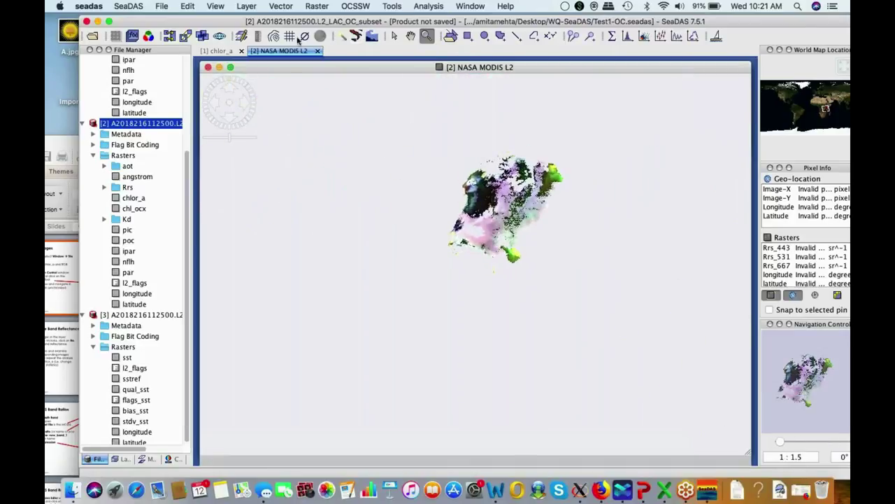
pyautogui.click(232, 53)
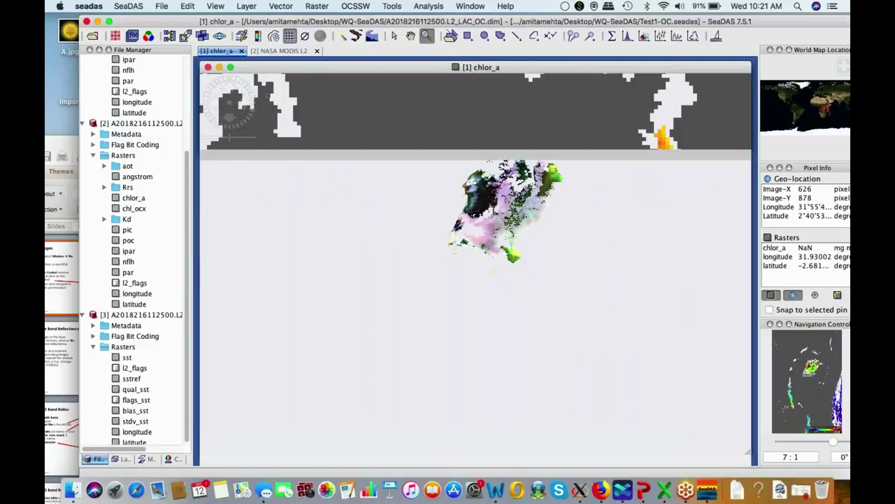
pyautogui.click(280, 51)
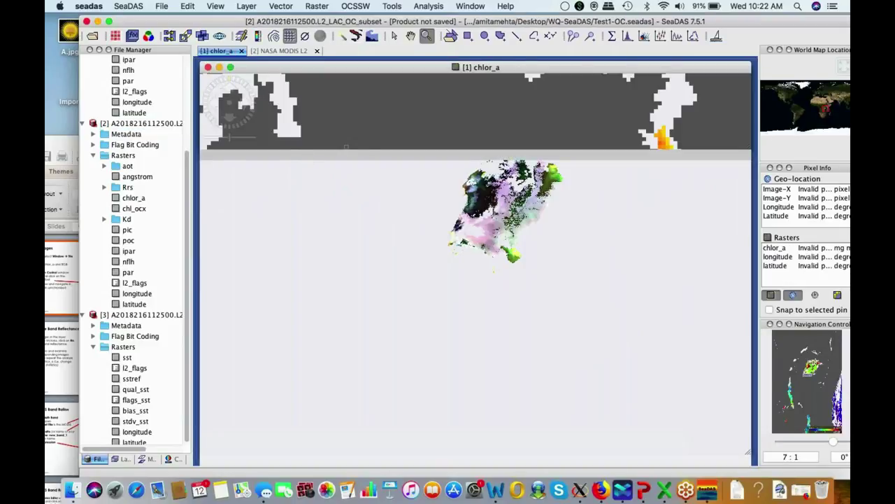
pyautogui.click(233, 53)
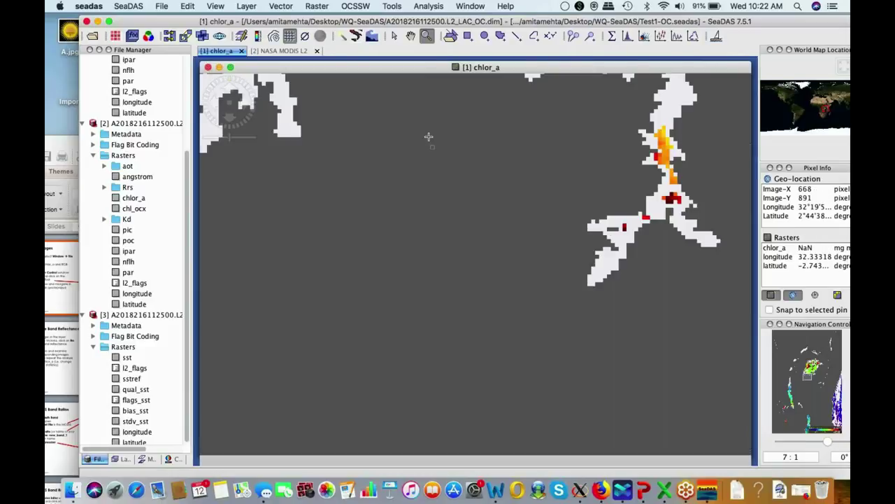
# Pan the chlor_a image to the red and green areas and zoom out to 1.85:1
pyautogui.click(411, 36)
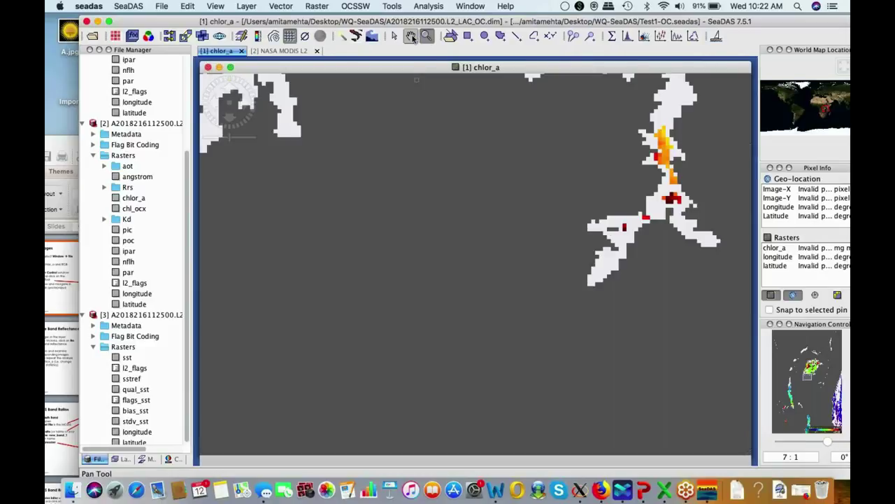
pyautogui.moveTo(450, 206); pyautogui.dragTo(404, 393)
pyautogui.moveTo(426, 203); pyautogui.dragTo(425, 318)
pyautogui.scroll(-5, 425, 318)
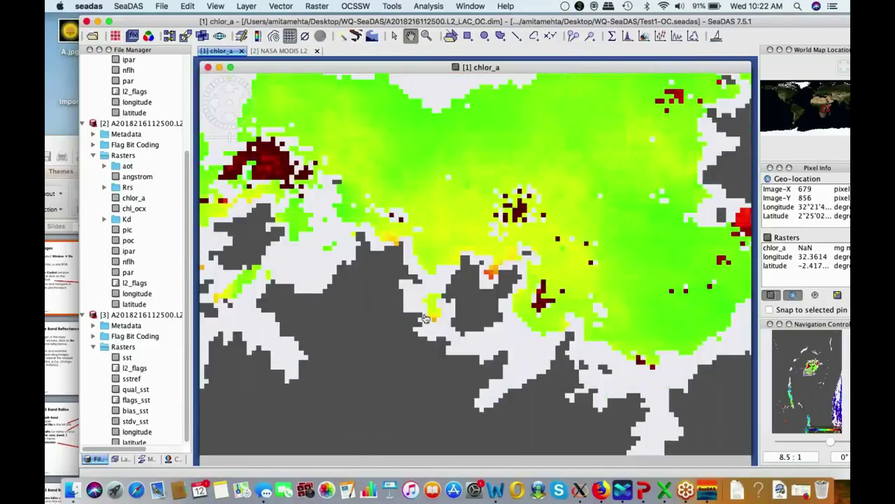
pyautogui.scroll(-3, 389, 386)
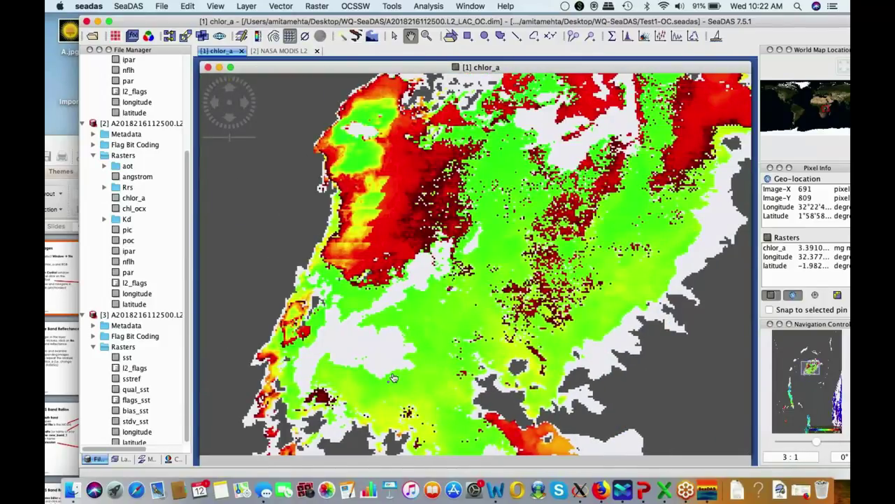
pyautogui.scroll(-3, 393, 378)
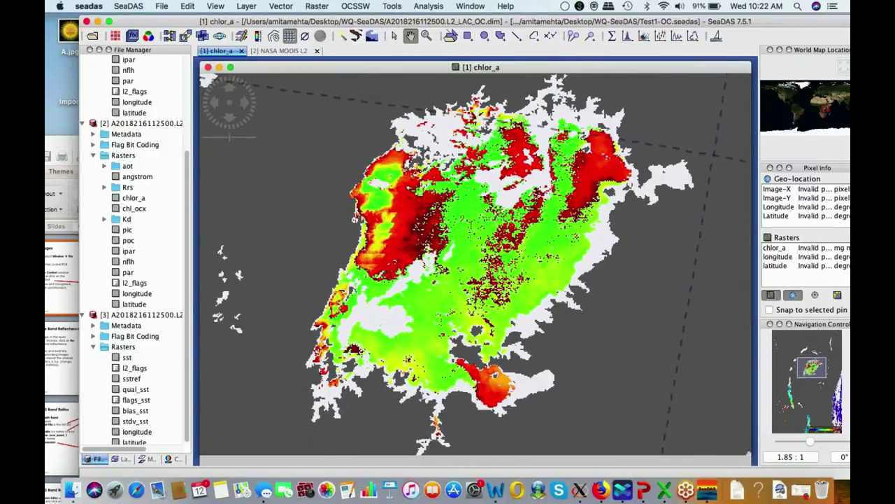
# Show PowerPoint slide 19, Calculate MODIS Band Ratios
pyautogui.press('super+Tab')
pyautogui.click(229, 139)
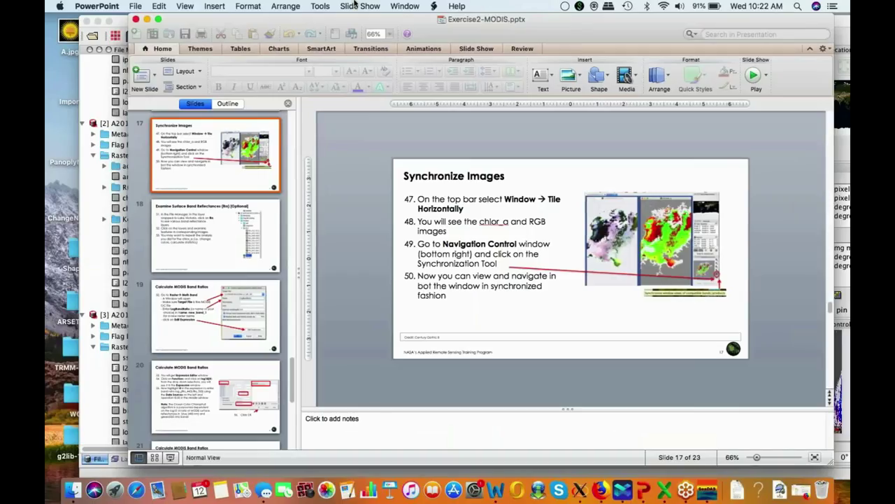
pyautogui.click(227, 302)
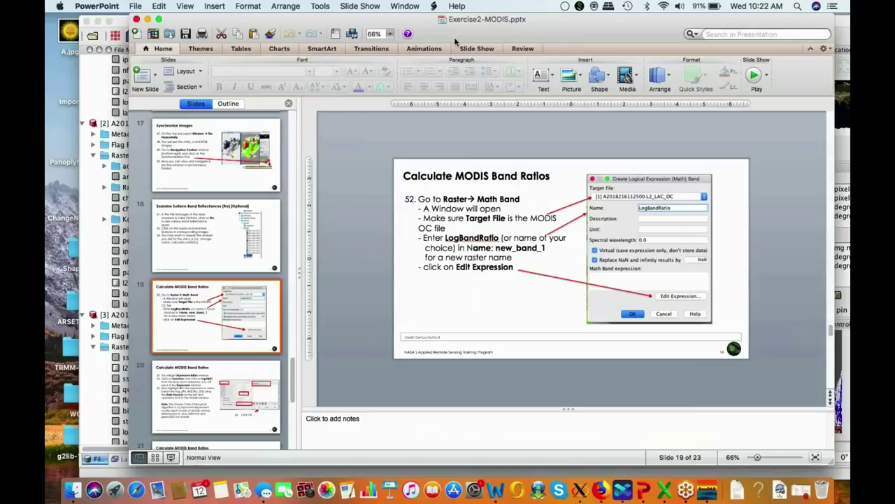
pyautogui.moveTo(527, 35); pyautogui.dragTo(537, 35)
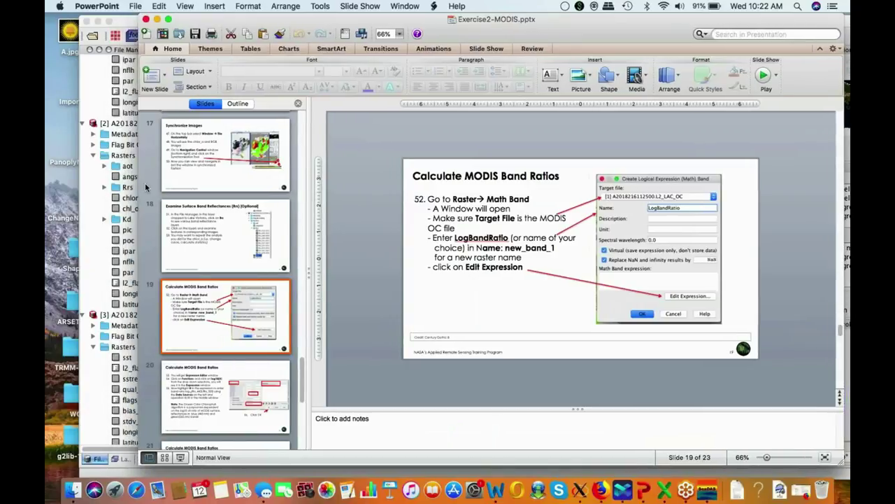
# Rearrange the SeaDAS and presentation windows so both are visible
pyautogui.press('super+Tab')
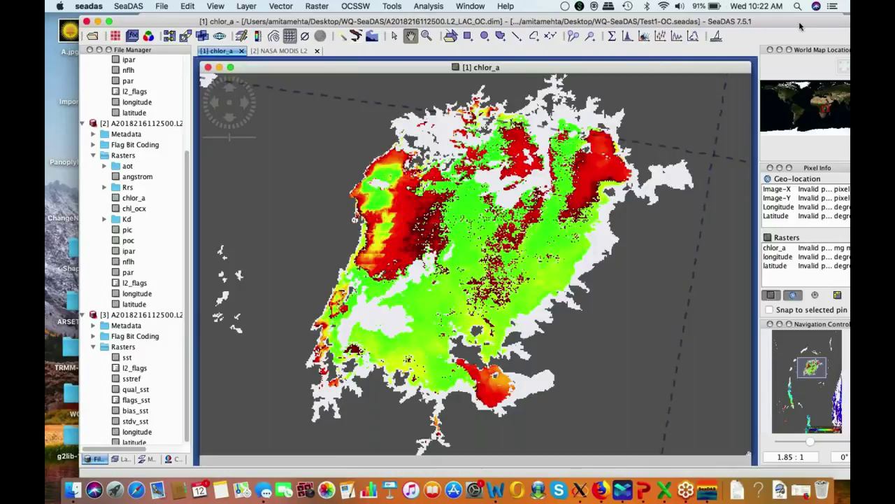
pyautogui.moveTo(800, 24); pyautogui.dragTo(566, 20)
pyautogui.click(722, 22)
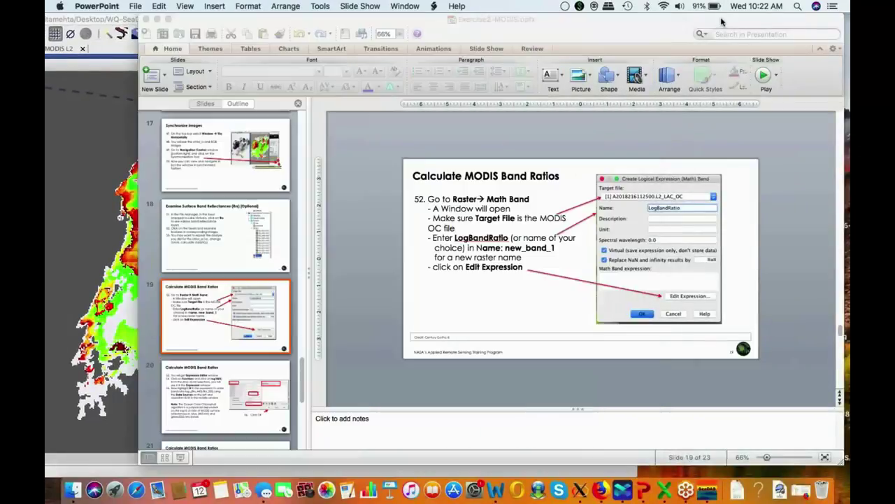
pyautogui.moveTo(722, 22); pyautogui.dragTo(642, 151)
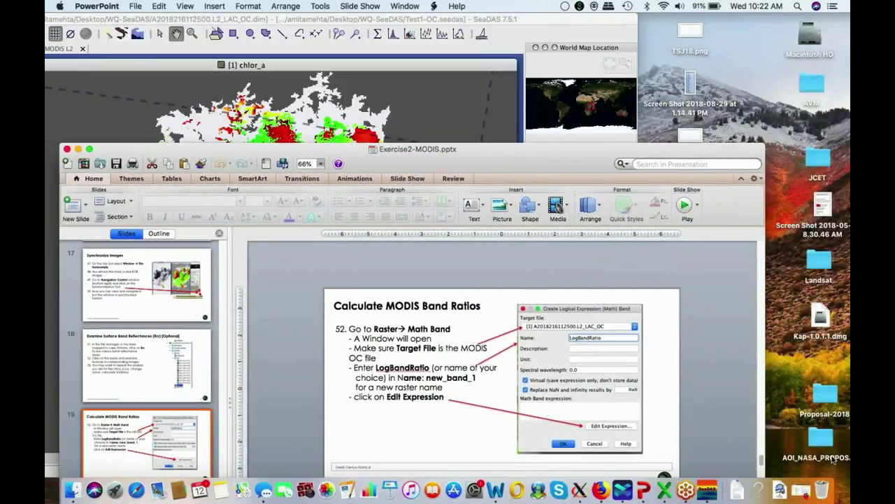
pyautogui.click(815, 51)
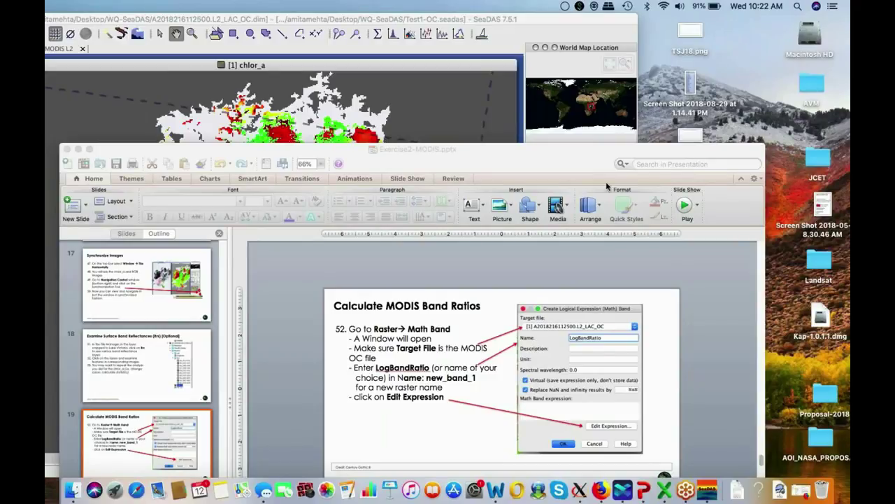
# Maximise the presentation, then return to SeaDAS and enlarge its window to full width
pyautogui.click(560, 162)
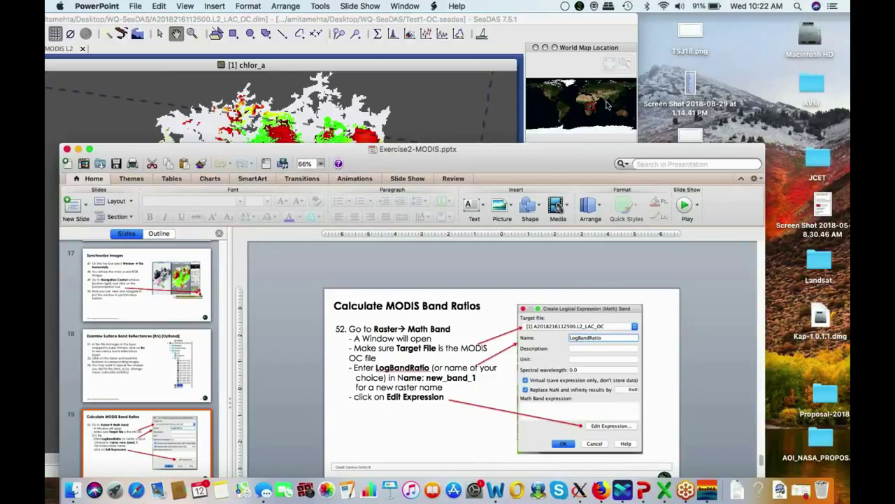
pyautogui.doubleClick(502, 162)
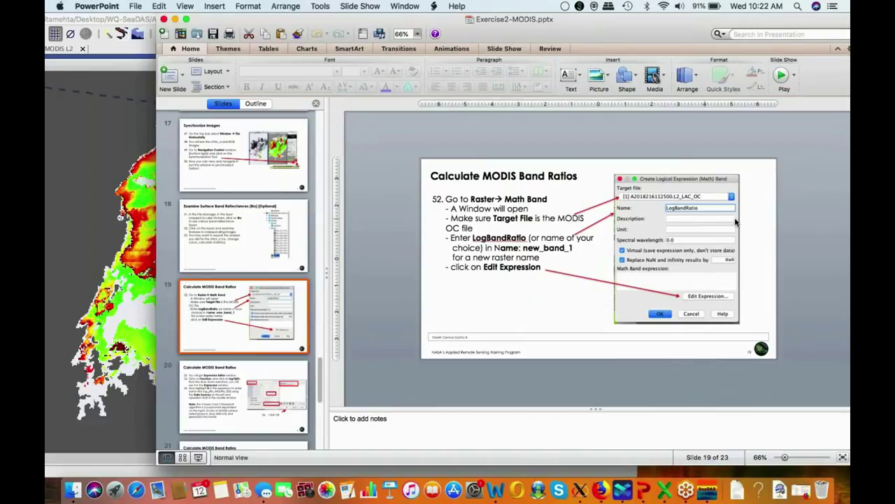
pyautogui.press('super+Tab')
pyautogui.press('super+Tab')
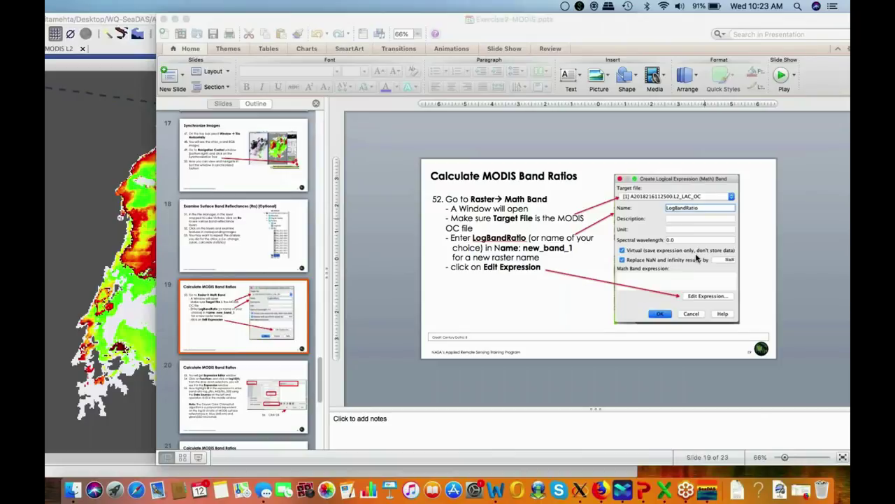
pyautogui.press('super+Tab')
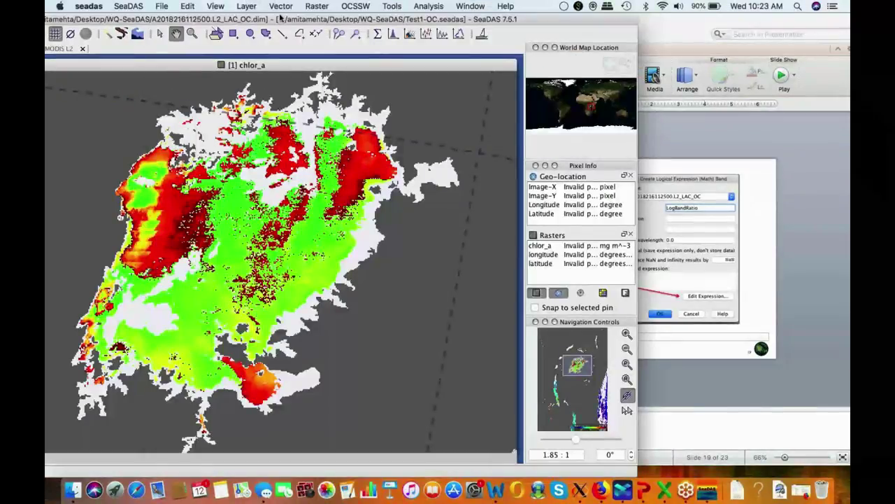
pyautogui.doubleClick(280, 18)
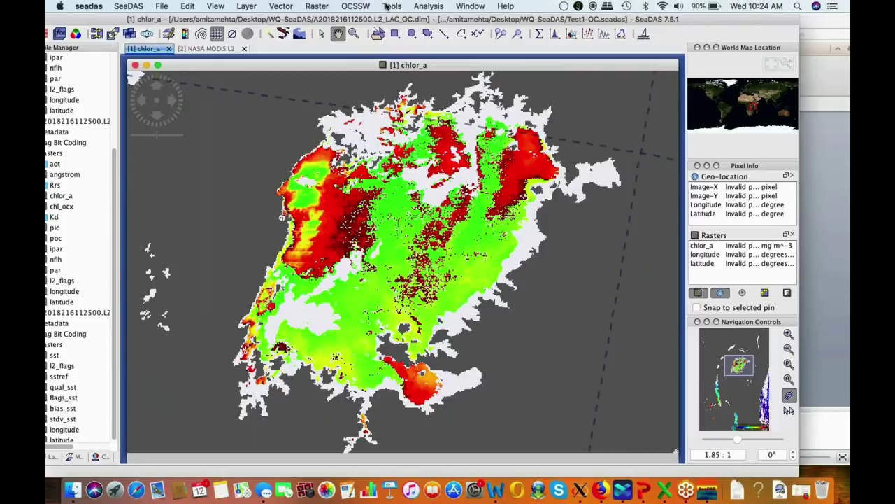
# Create a Band Maths band named 'band-ratio' and open its Expression Editor
pyautogui.click(316, 5)
pyautogui.click(319, 41)
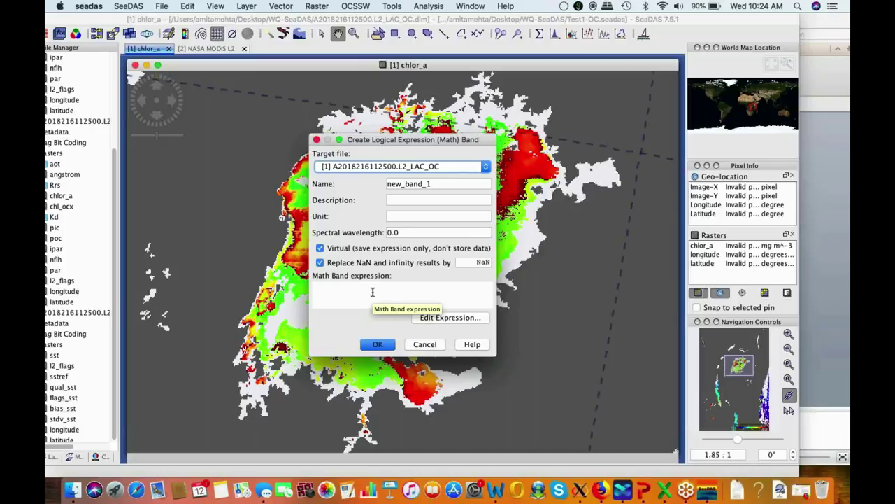
pyautogui.doubleClick(439, 184)
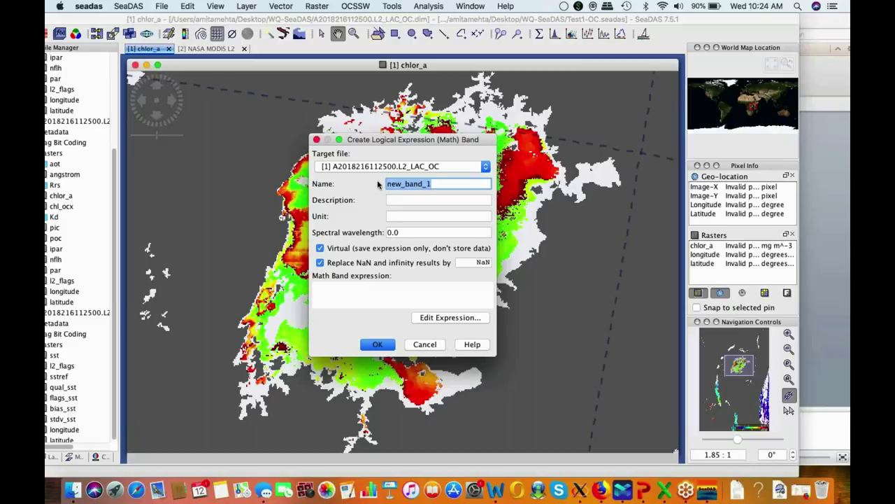
pyautogui.write('band-rati')
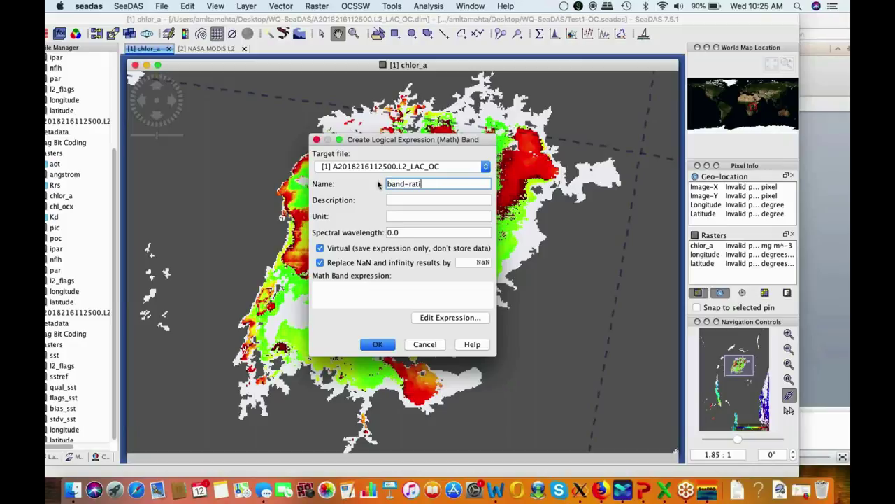
pyautogui.write('o')
pyautogui.click(439, 319)
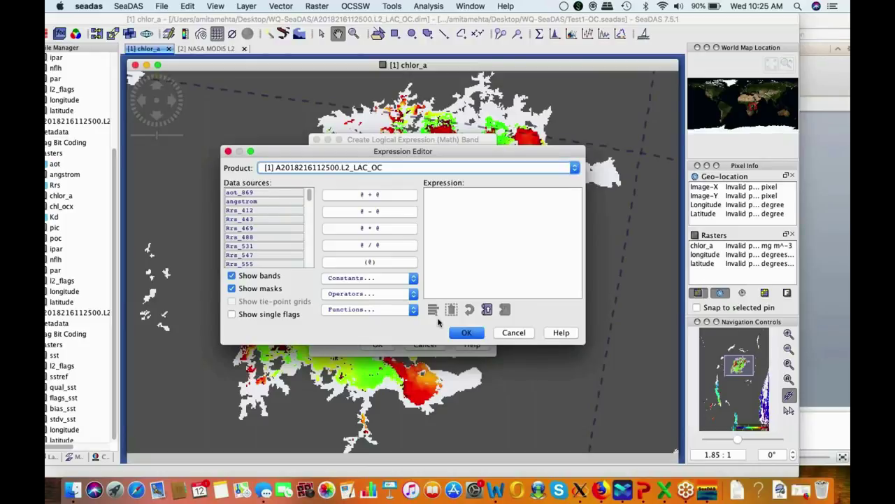
# Shrink the SeaDAS window and move the Expression Editor and Band Maths dialogs to the right
pyautogui.doubleClick(286, 19)
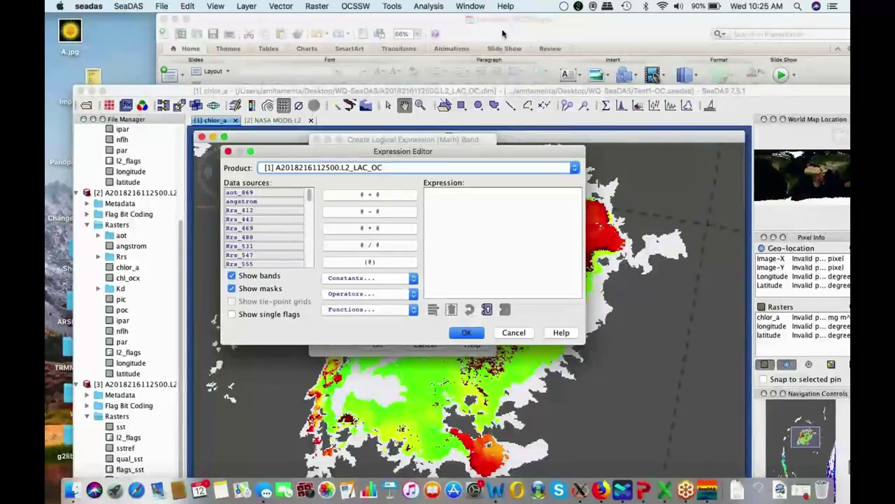
pyautogui.doubleClick(502, 34)
pyautogui.moveTo(376, 155); pyautogui.dragTo(724, 83)
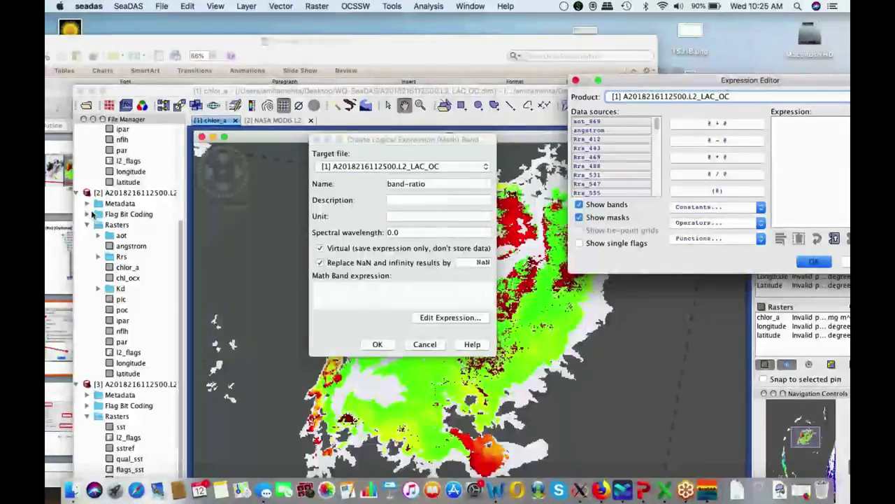
pyautogui.click(66, 248)
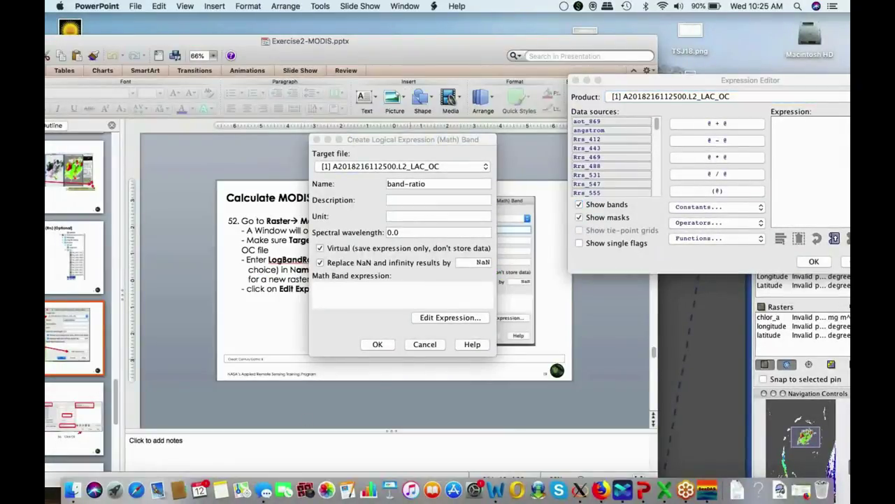
pyautogui.click(365, 143)
pyautogui.moveTo(365, 142); pyautogui.dragTo(618, 113)
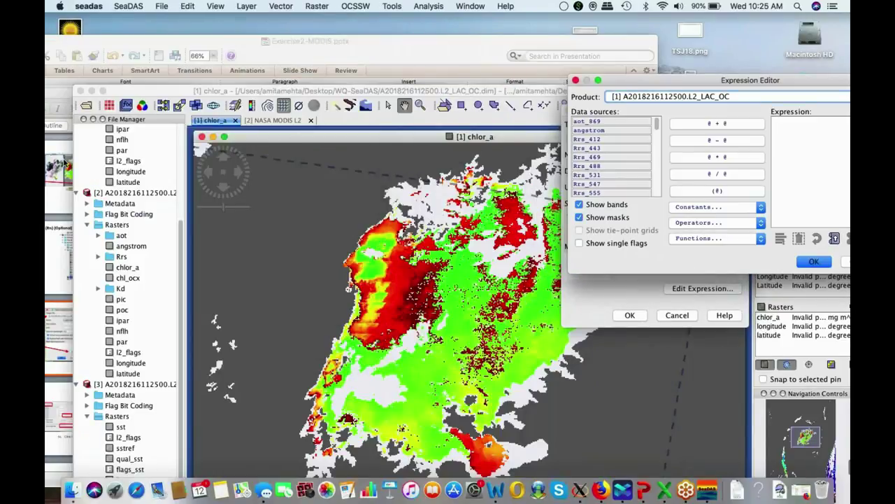
# Maximise PowerPoint and go to slide 20 for the next expression steps
pyautogui.click(65, 163)
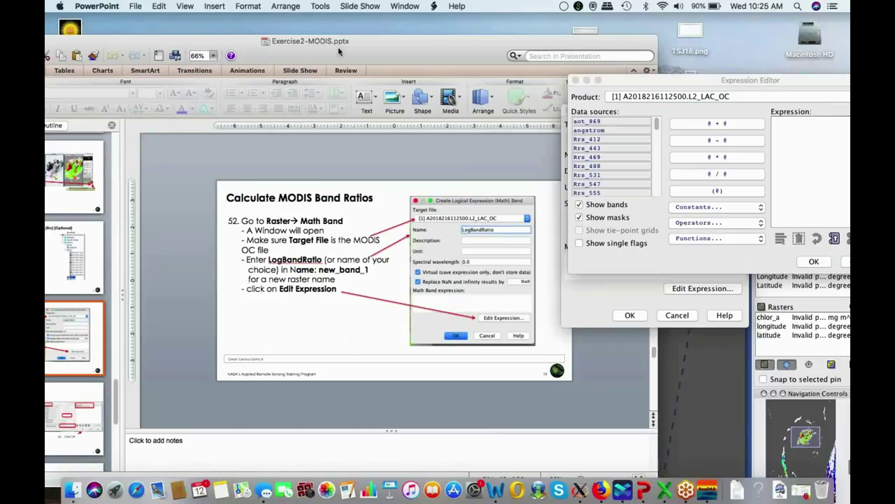
pyautogui.doubleClick(338, 42)
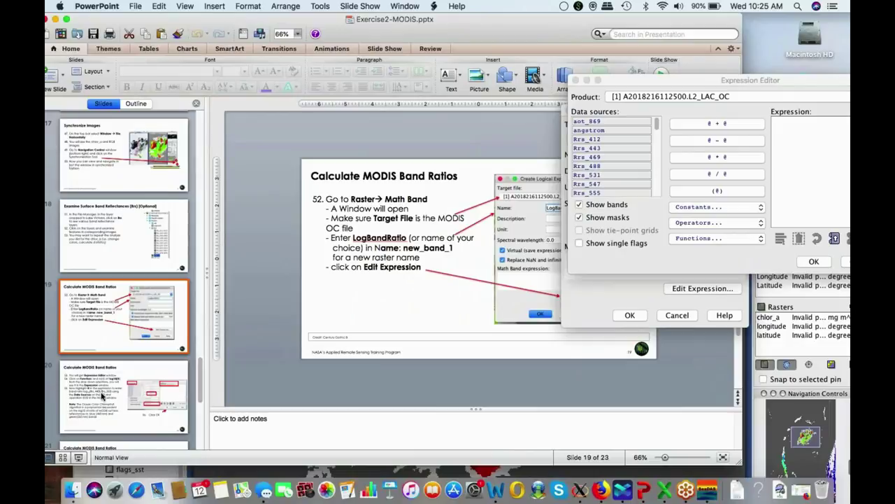
pyautogui.click(102, 396)
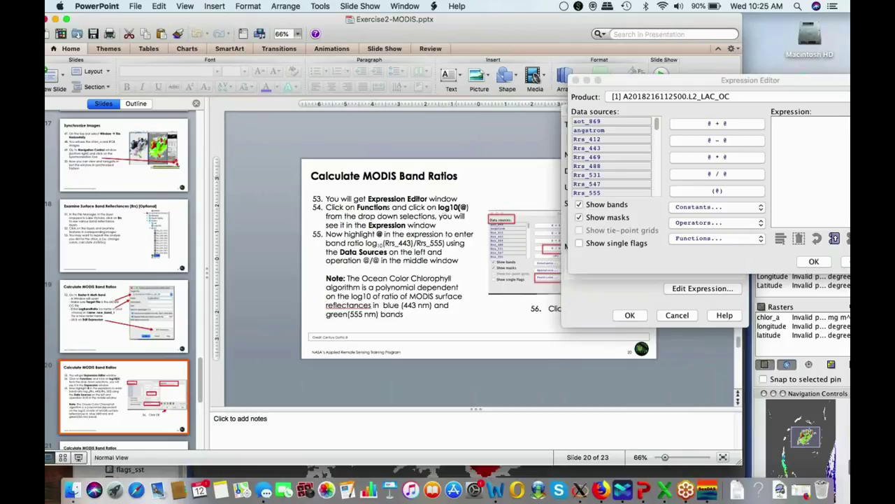
# Move the Expression Editor back and insert the log10(@) function
pyautogui.moveTo(627, 81); pyautogui.dragTo(339, 79)
pyautogui.click(469, 235)
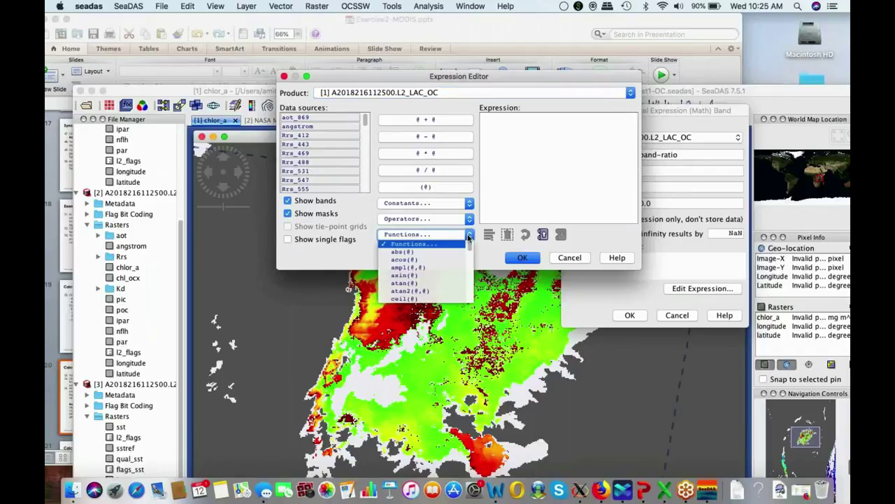
pyautogui.scroll(-2, 439, 275)
pyautogui.scroll(1, 439, 274)
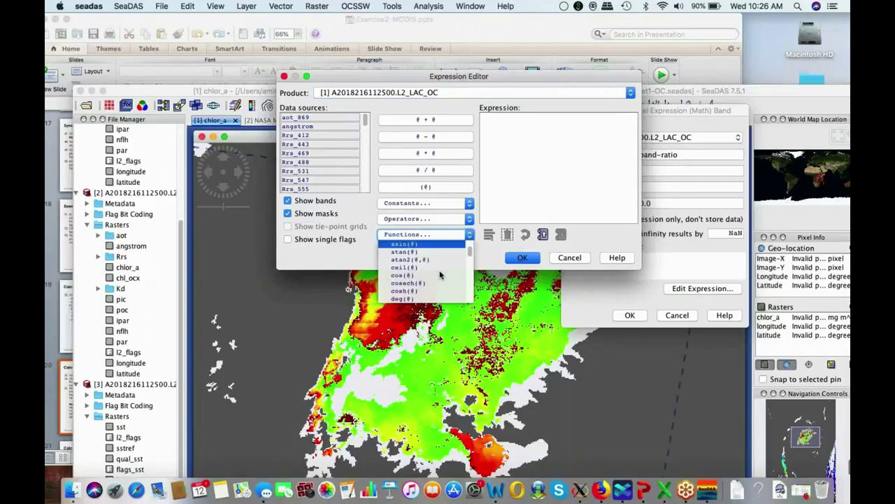
pyautogui.scroll(-2, 439, 275)
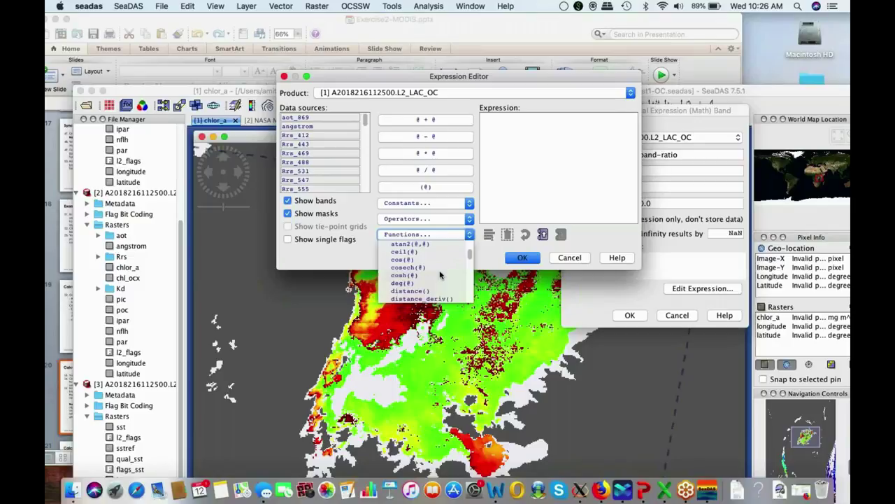
pyautogui.scroll(-5, 440, 275)
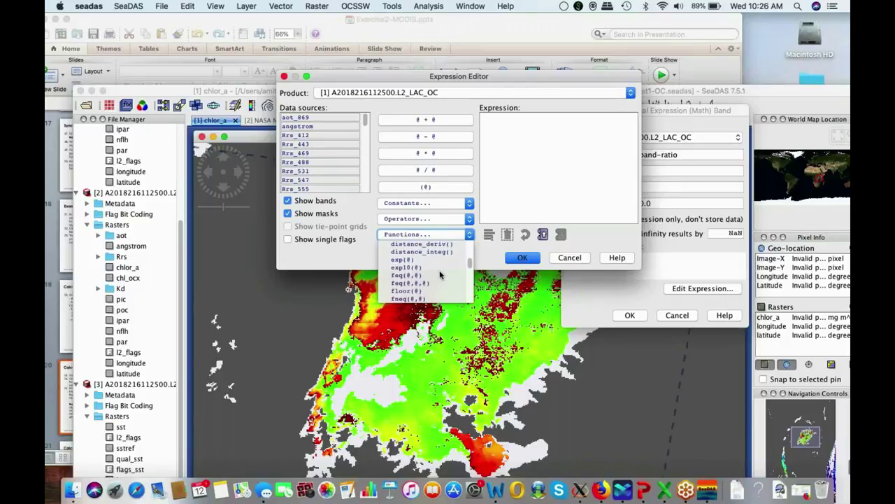
pyautogui.scroll(-3, 440, 275)
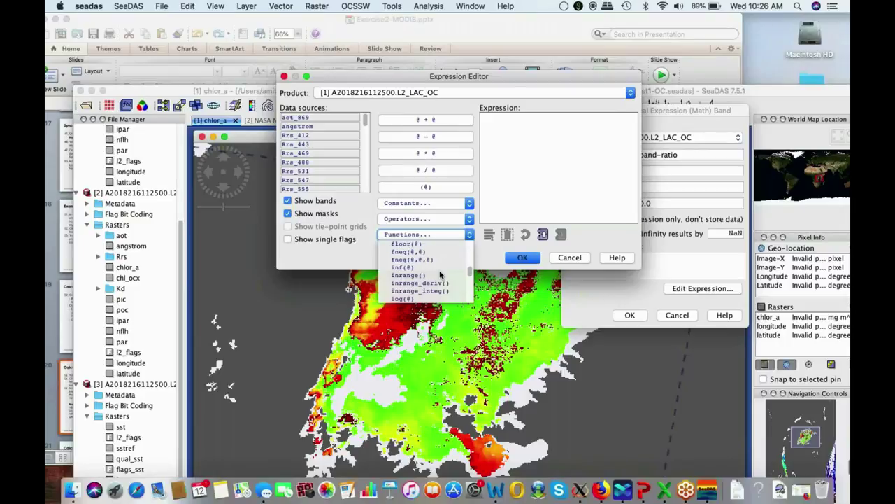
pyautogui.scroll(-3, 440, 275)
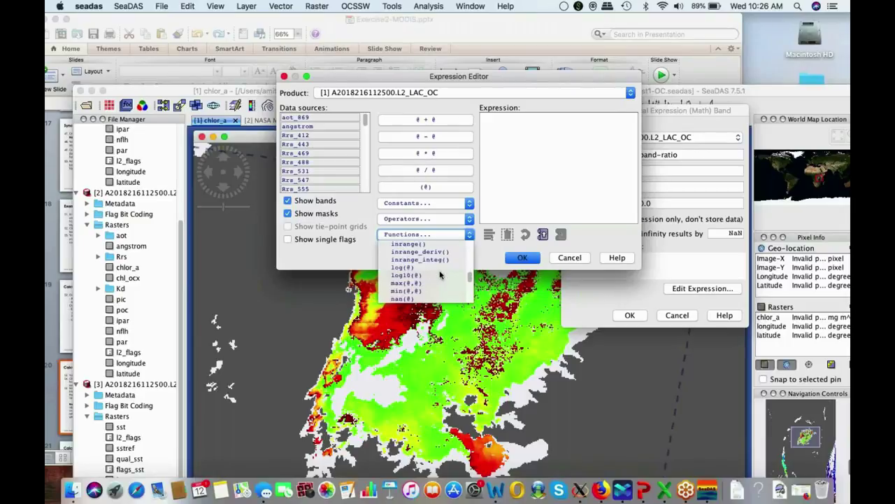
pyautogui.scroll(1, 440, 275)
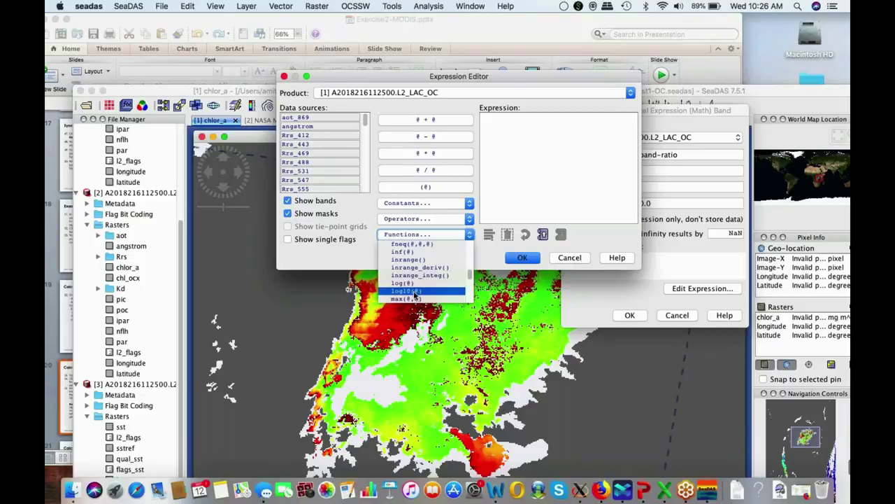
pyautogui.click(414, 292)
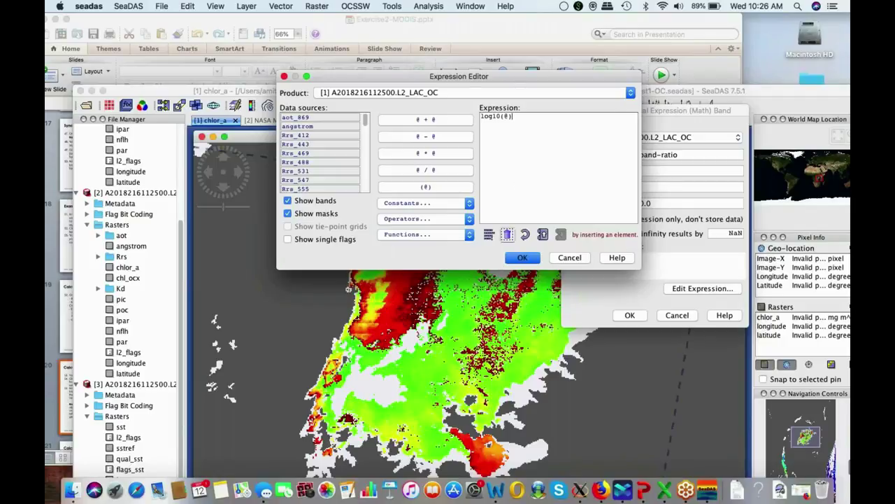
# Fill log10 with the division Rrs_443 / Rrs_555
pyautogui.doubleClick(507, 117)
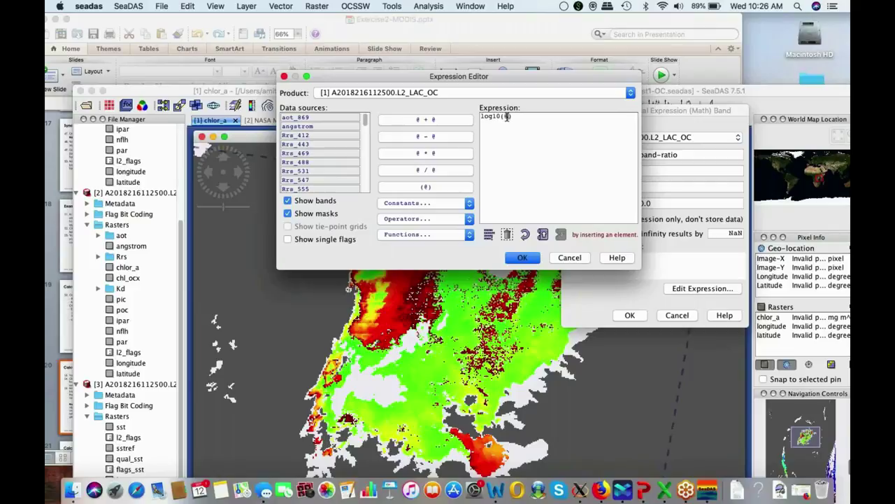
pyautogui.click(426, 171)
pyautogui.doubleClick(504, 116)
pyautogui.click(326, 143)
pyautogui.doubleClick(545, 116)
pyautogui.click(351, 189)
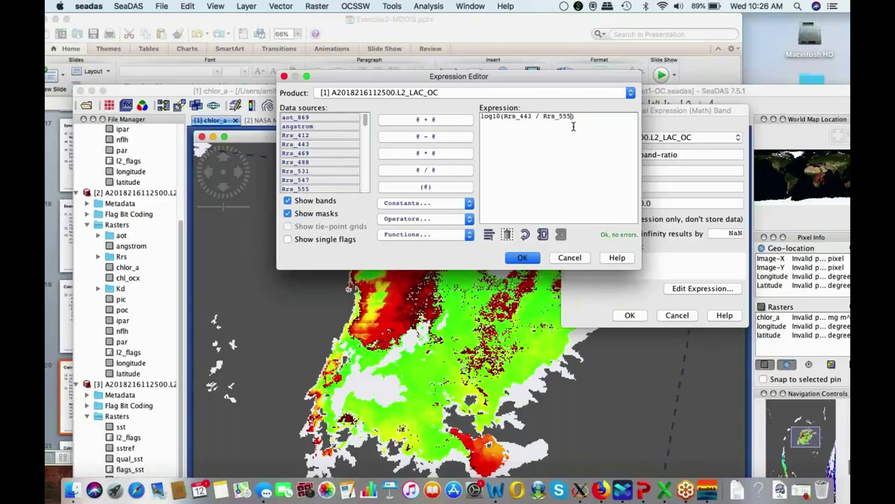
# Move the Expression Editor upper right and check the formula against slide 20
pyautogui.click(49, 228)
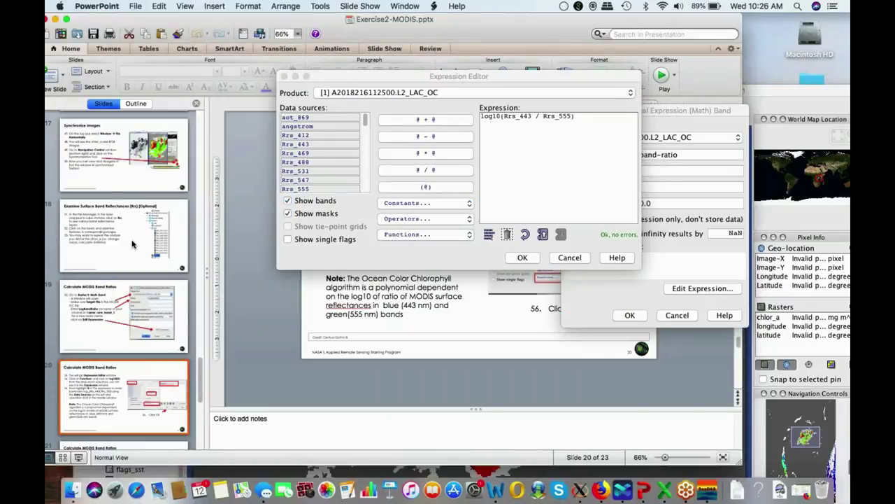
pyautogui.moveTo(347, 82); pyautogui.dragTo(737, 25)
pyautogui.click(56, 208)
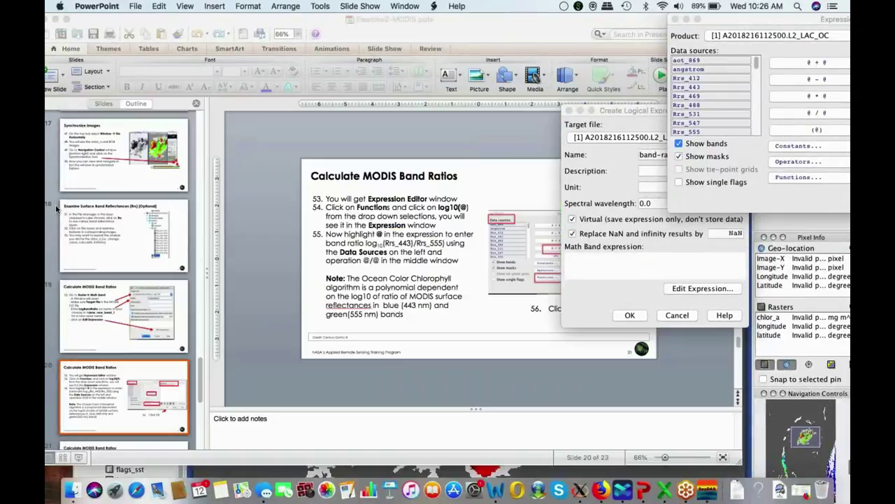
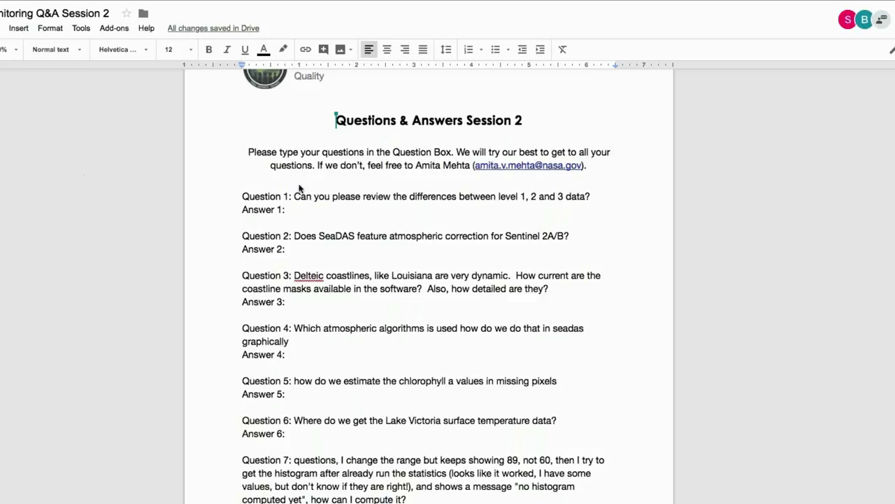
# Start Answer 1: Level 1 is raw satellite data, Level 2 is geolocated geophysical parameters at swath resolution
pyautogui.click(403, 215)
pyautogui.press('XF86AudioRaiseVolume')
pyautogui.press('XF86AudioRaiseVolume')
pyautogui.write('We t')
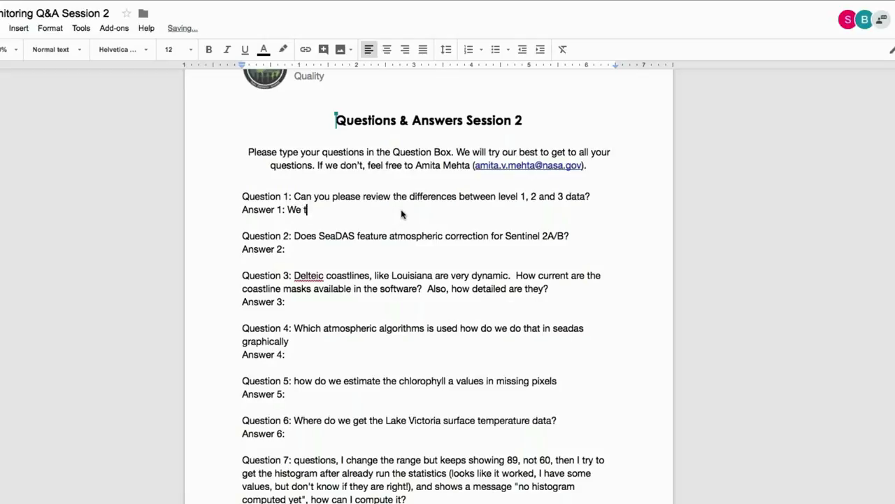
pyautogui.write('alked about this last week.')
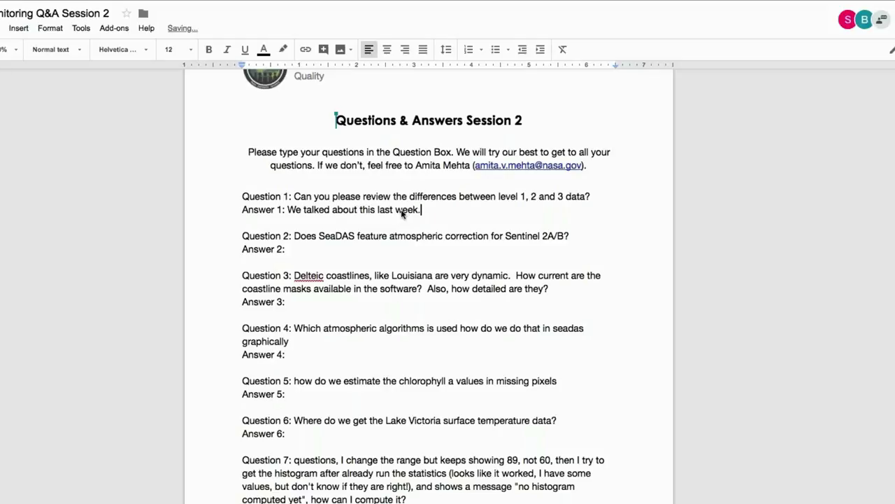
pyautogui.write(' Level 1 data is the raw satellite data that')
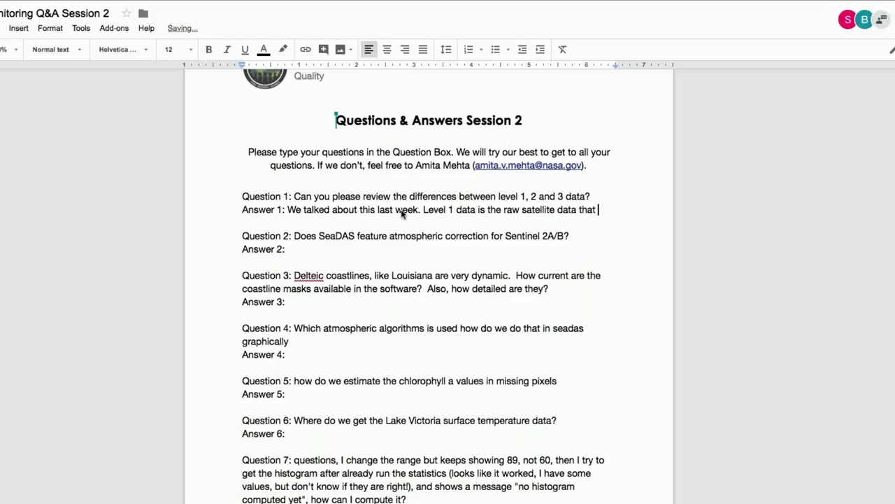
pyautogui.press('BackSpace')
pyautogui.write("'s how satellite mea")
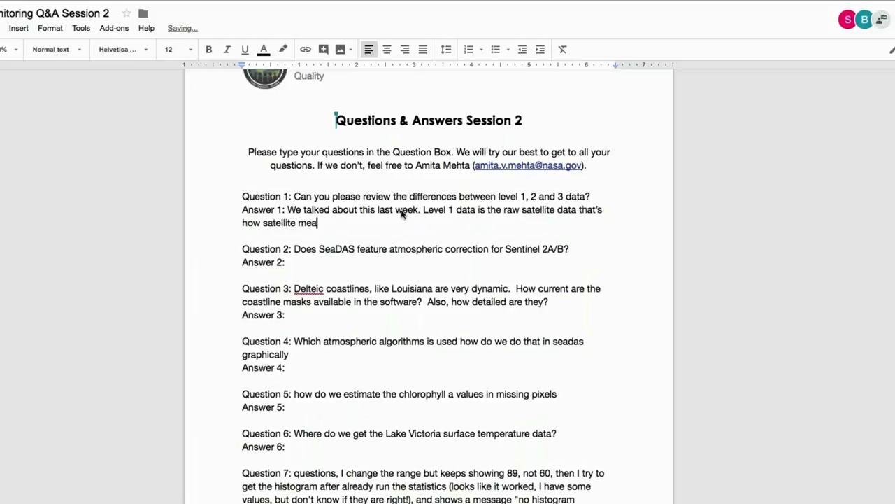
pyautogui.write('sures - when you go t')
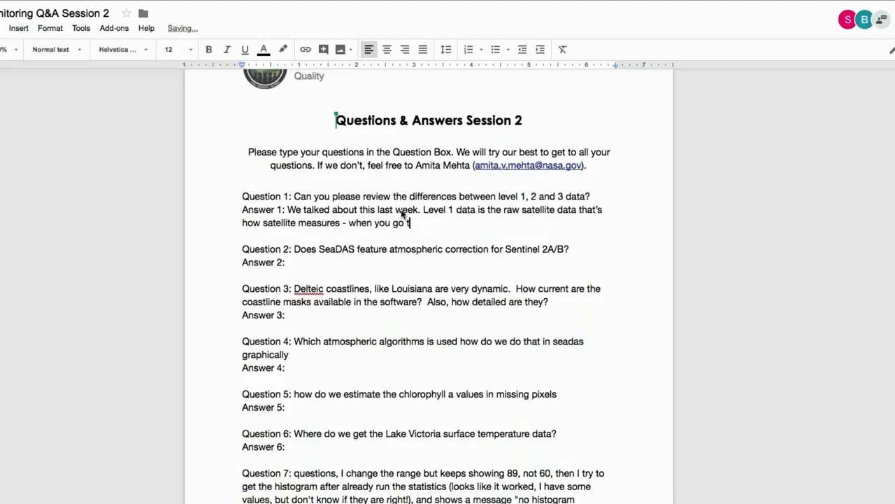
pyautogui.write('o Level 2, those are geophysical')
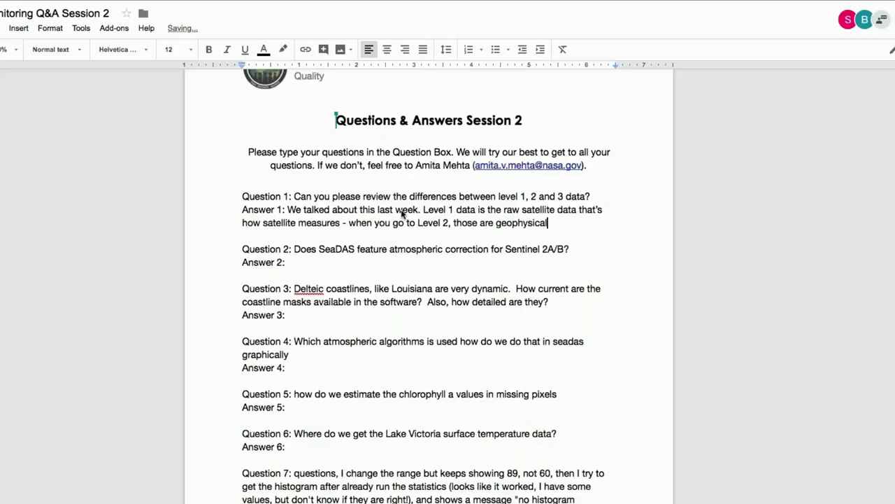
pyautogui.write(' parameters deriv')
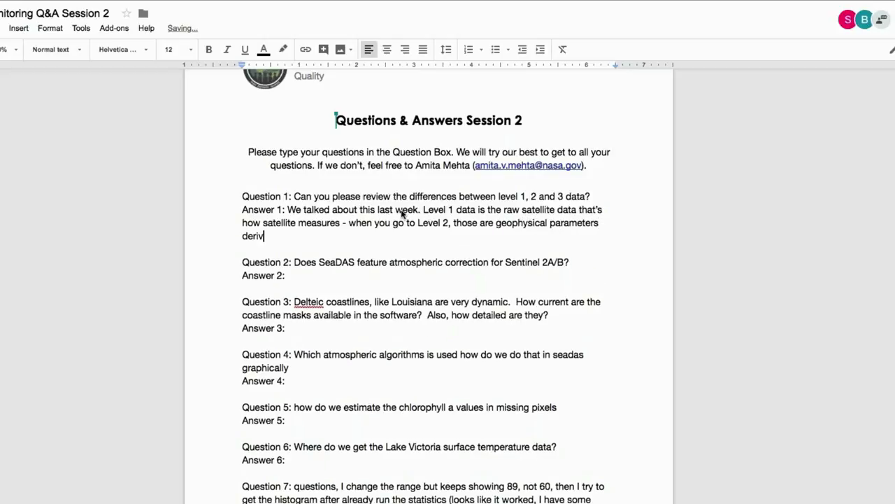
pyautogui.write('ed from satellite ')
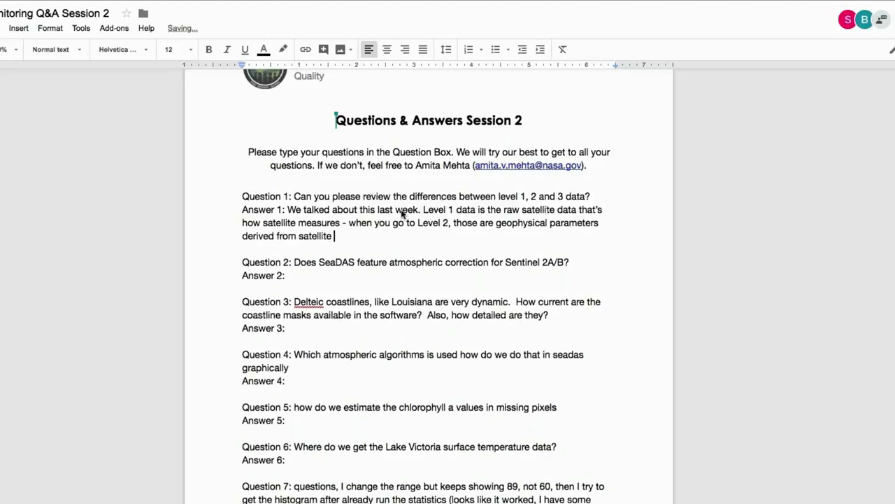
pyautogui.write("data. They're geoloc")
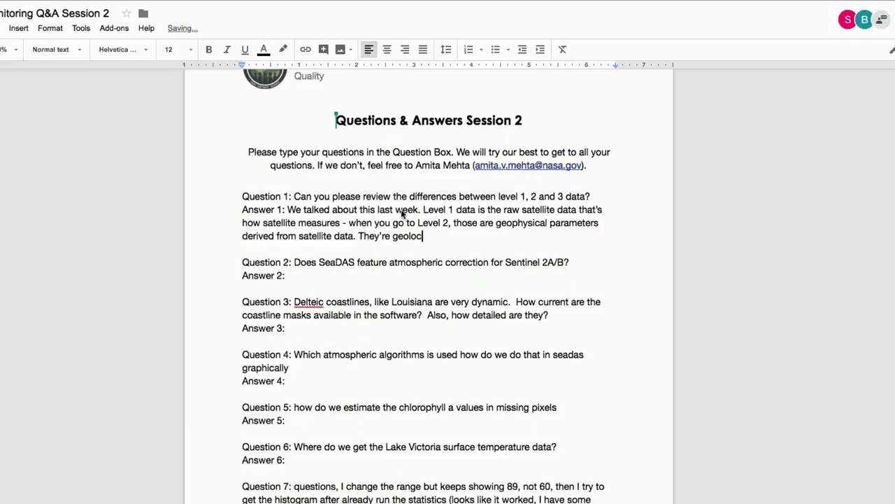
pyautogui.write('ated, but still on sat')
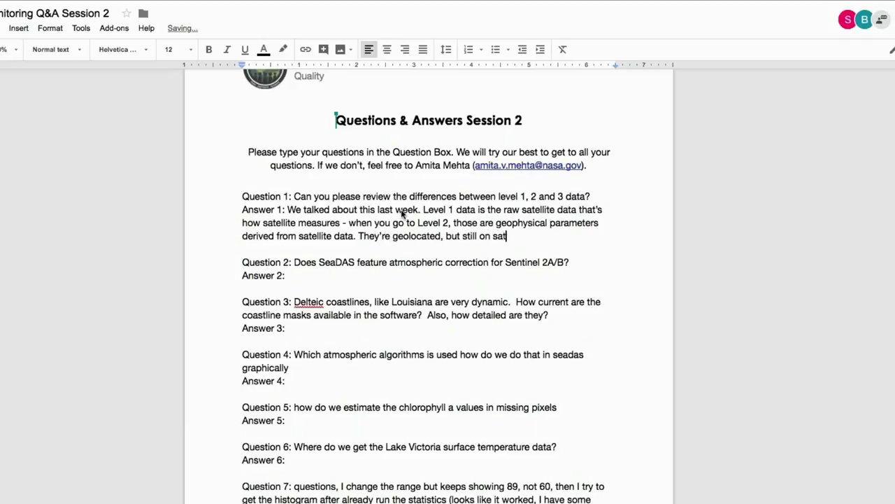
pyautogui.write('ellite swath & p')
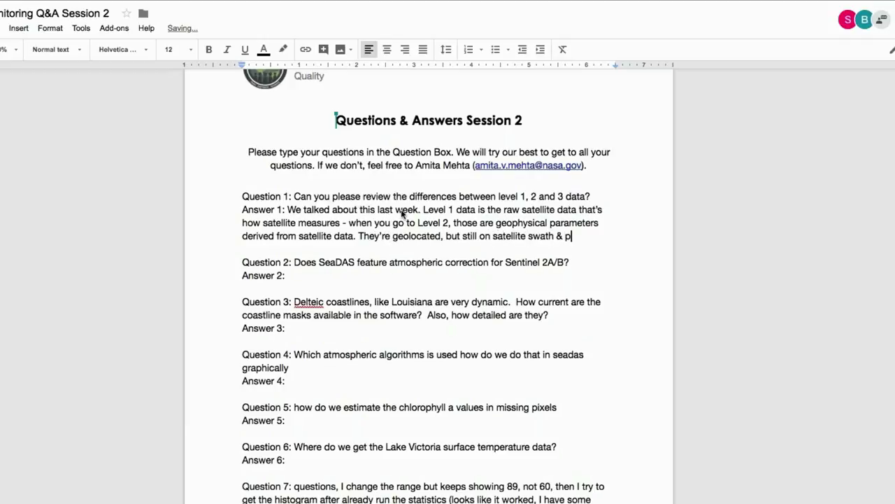
pyautogui.write('ixel resolution. T')
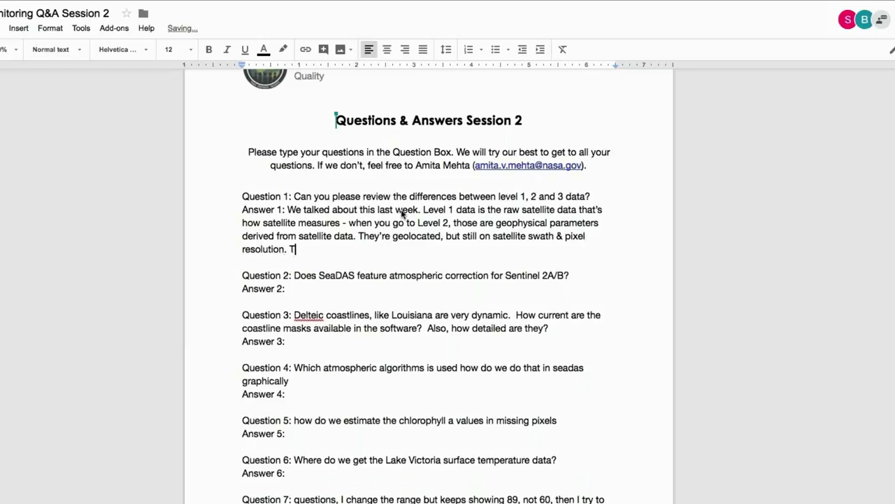
pyautogui.write("hat's Level 2 data we")
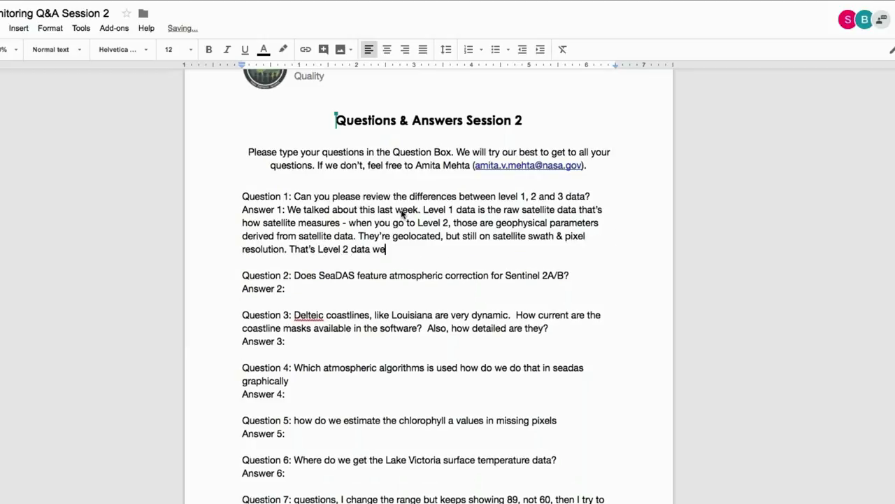
pyautogui.write(' looked at in OceanC')
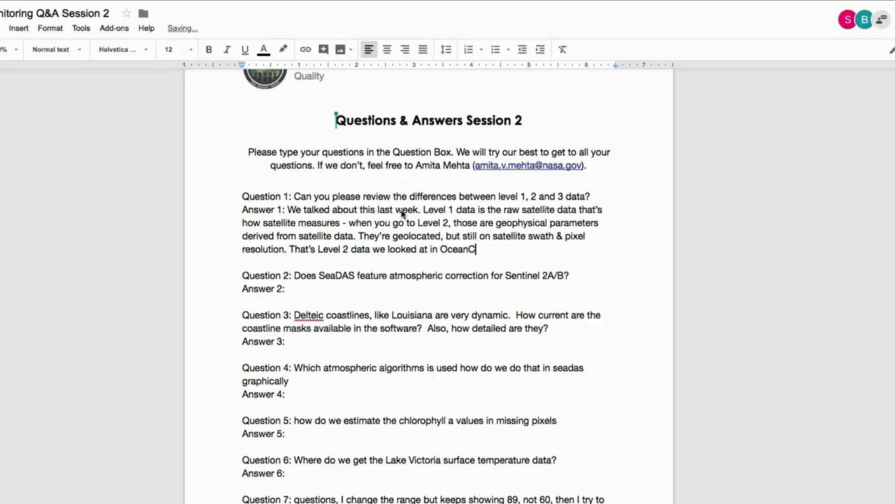
# Continue Answer 1 with the OceanColor Level 2 example and Level 3 as uniformly gridded data at 4 km
pyautogui.write('olor last week. Level 3 dat')
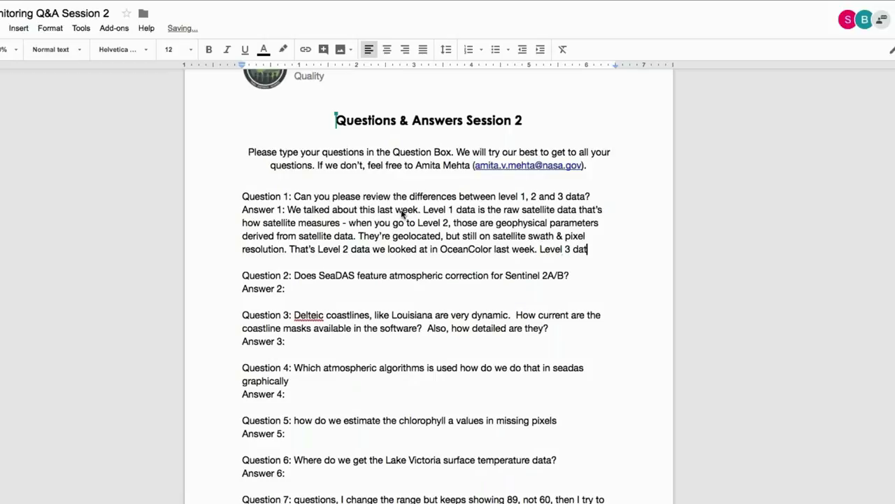
pyautogui.write('a are the uniformly ')
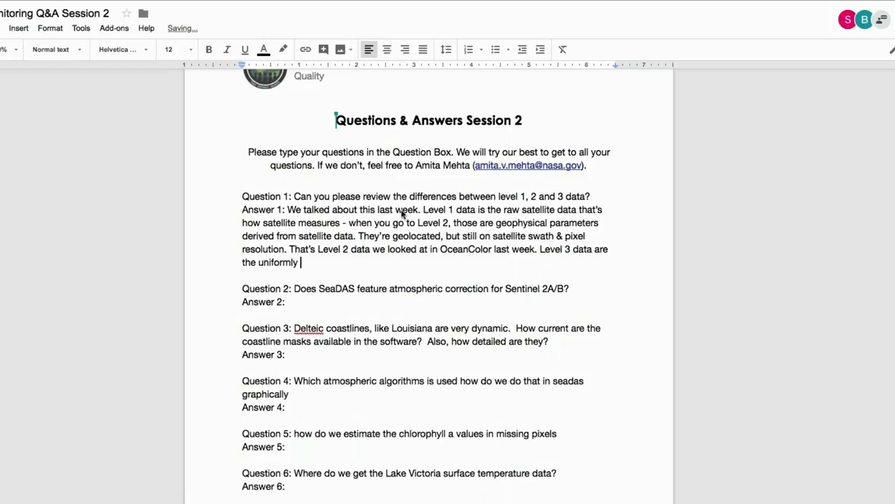
pyautogui.write('gridded data based on L')
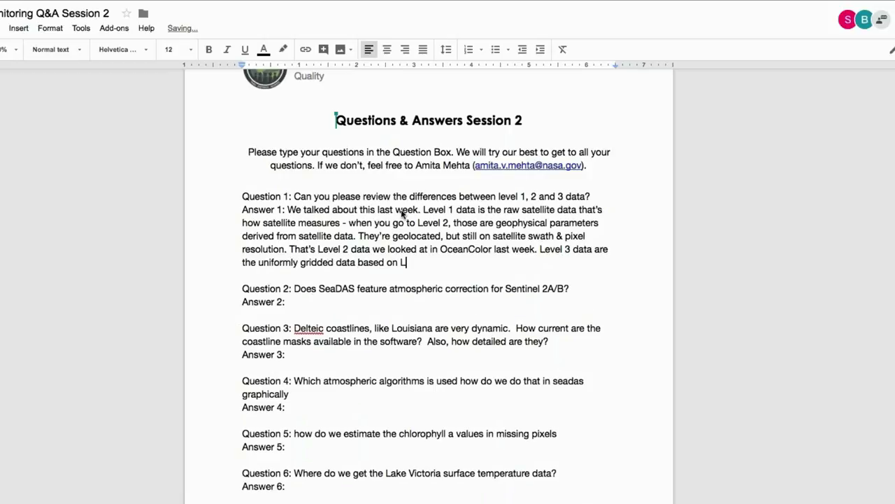
pyautogui.write('evel 2 data. More')
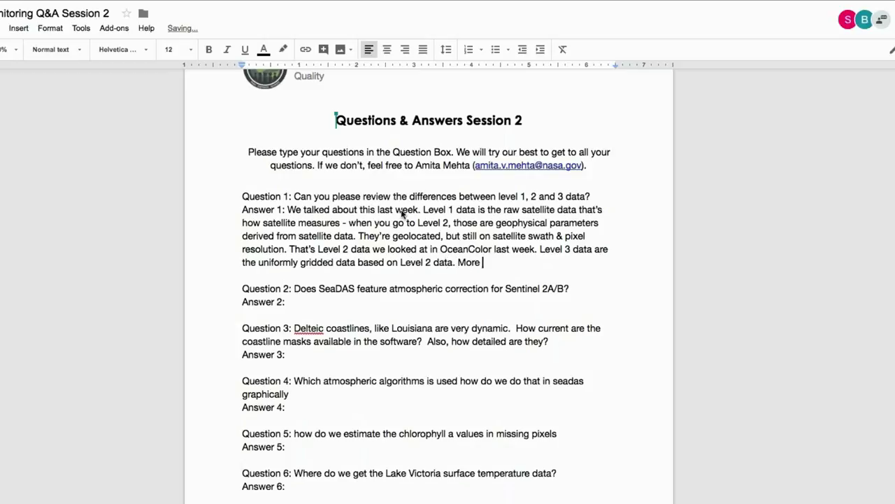
pyautogui.write(' composite in saacetime (sometime) ')
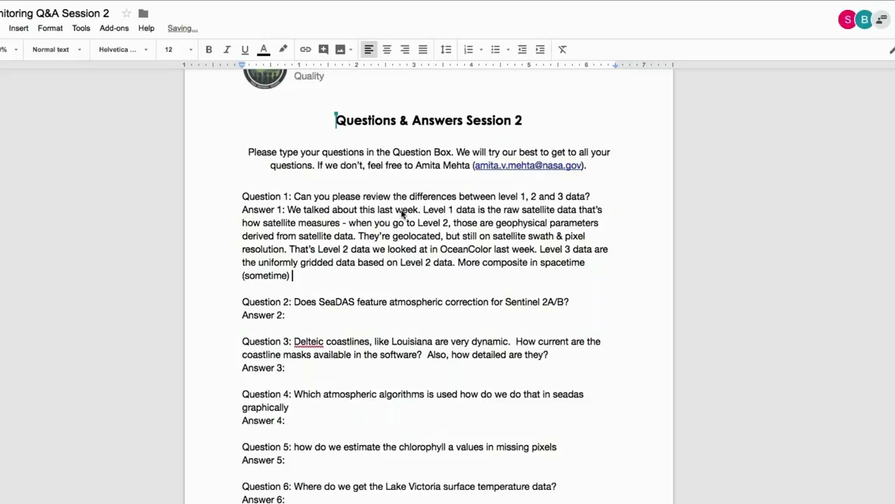
pyautogui.write('sometime just spa')
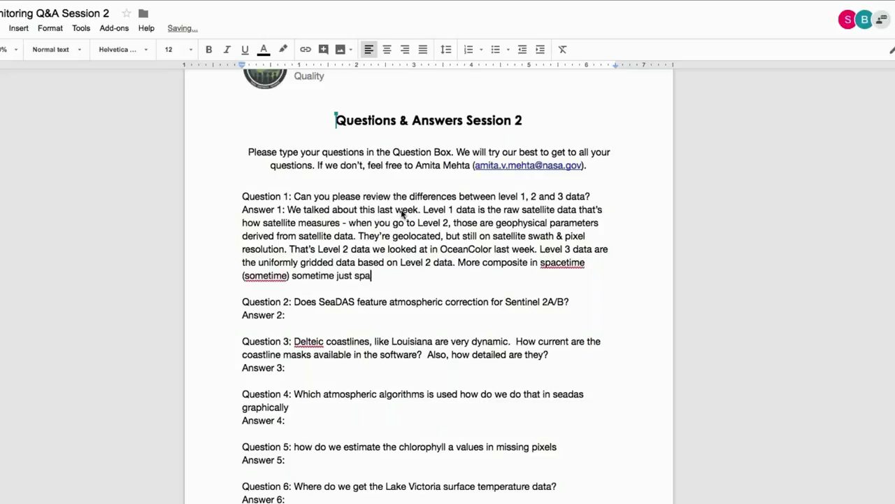
pyautogui.write('ce. Done')
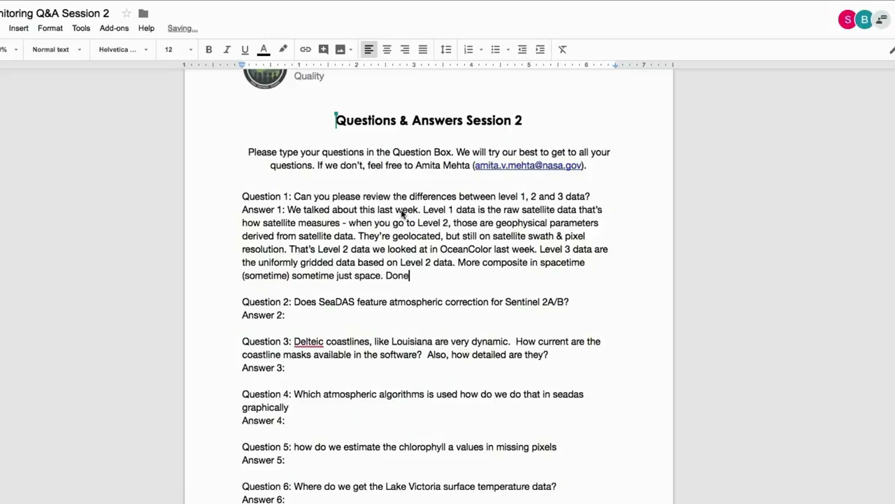
pyautogui.write(' so you have regularly')
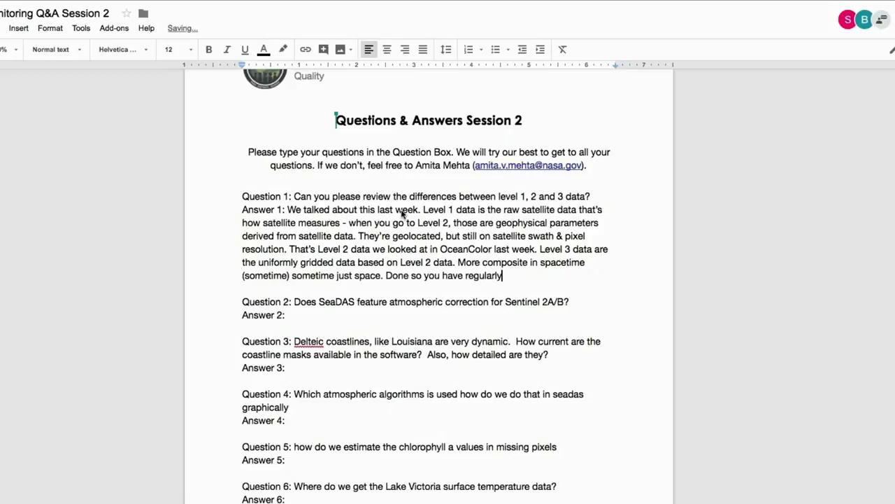
pyautogui.write(' gridded data. We saw')
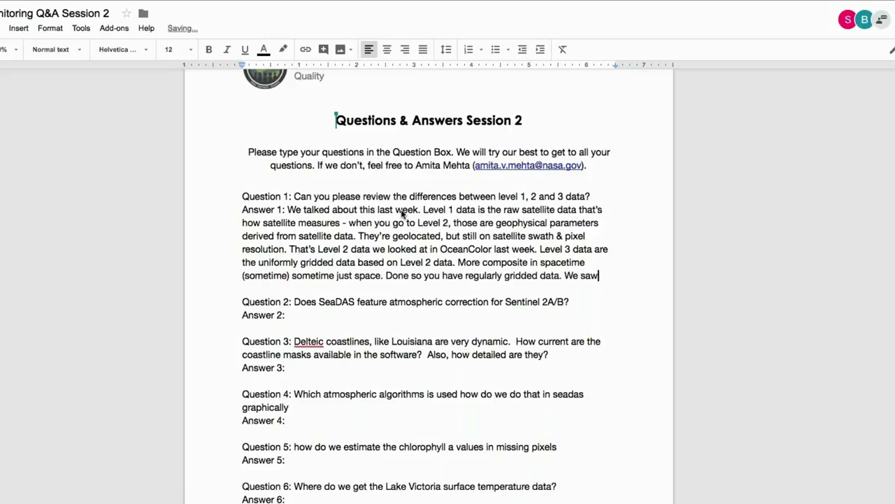
pyautogui.write(' that using Giovanni la')
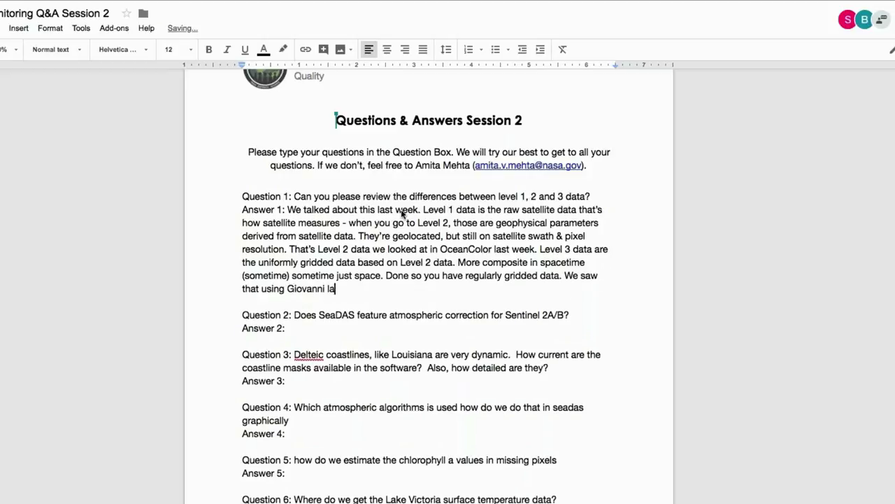
pyautogui.write('st week. That data ')
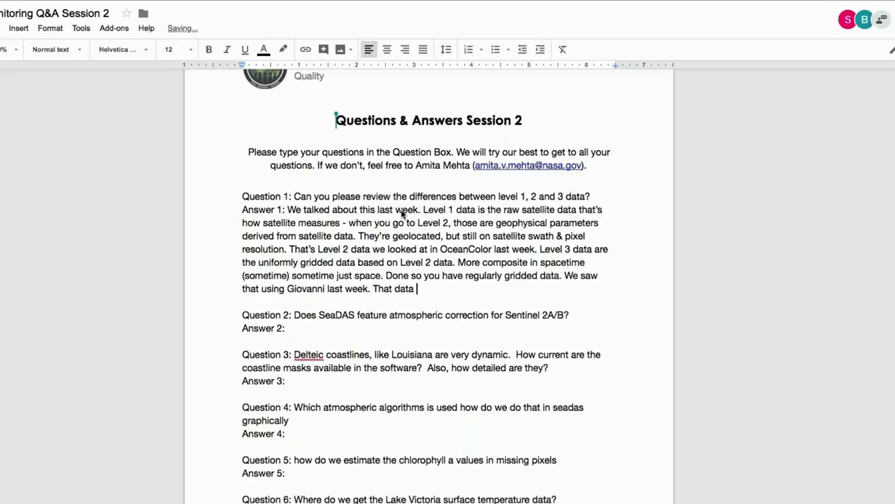
pyautogui.write('was 4 km grids , so these are the differences. L')
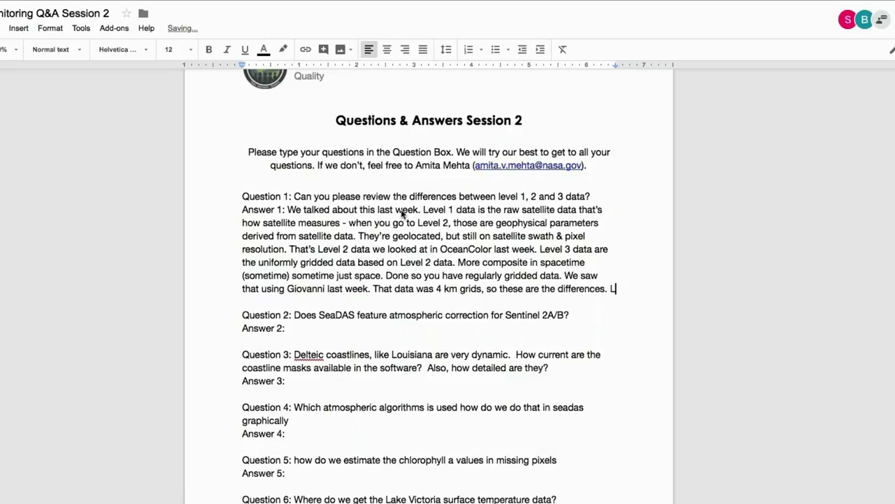
# On a new line, contrast Level 2 swath/pixel data with lower-resolution, gridded Level 3 composites
pyautogui.press('Return')
pyautogui.write('Level 2: geophysical dat')
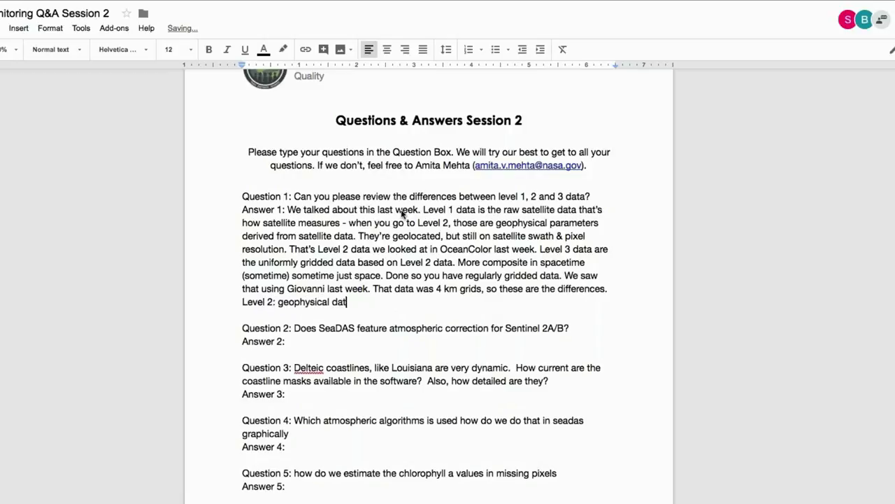
pyautogui.write('a, but geolocated iat s')
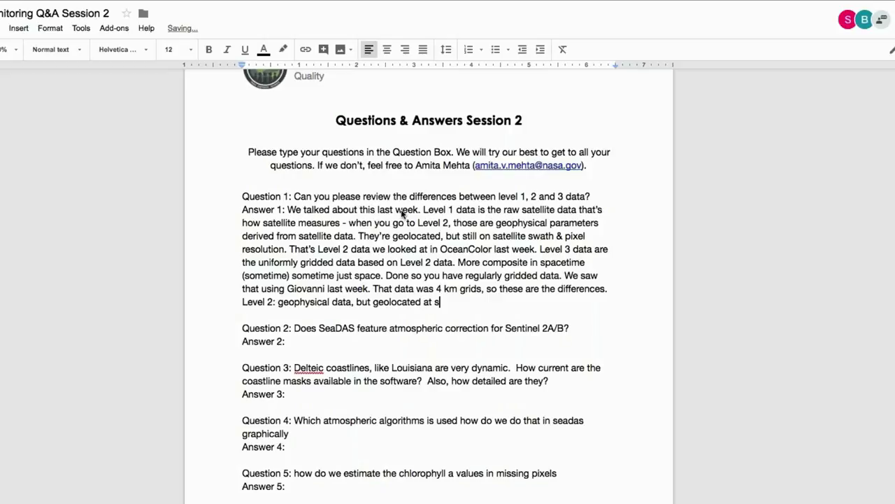
pyautogui.write('wath/pixel resolutio')
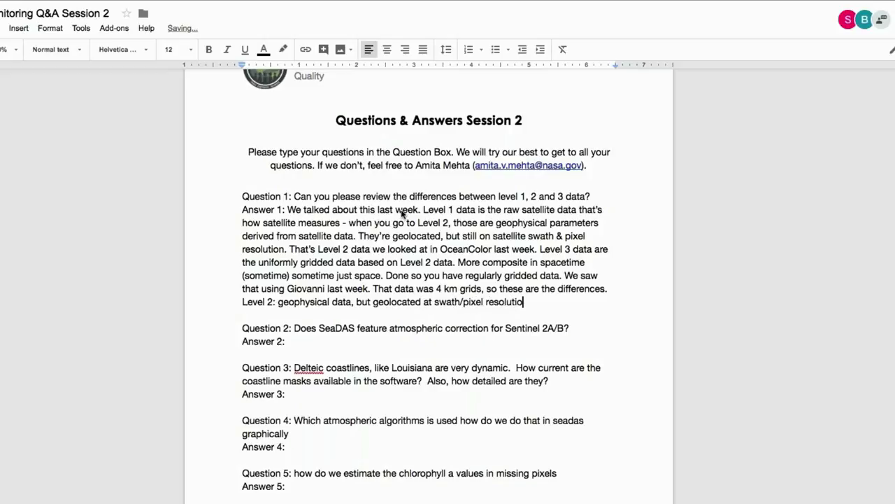
pyautogui.write('n. Level 3: lower resolution compar')
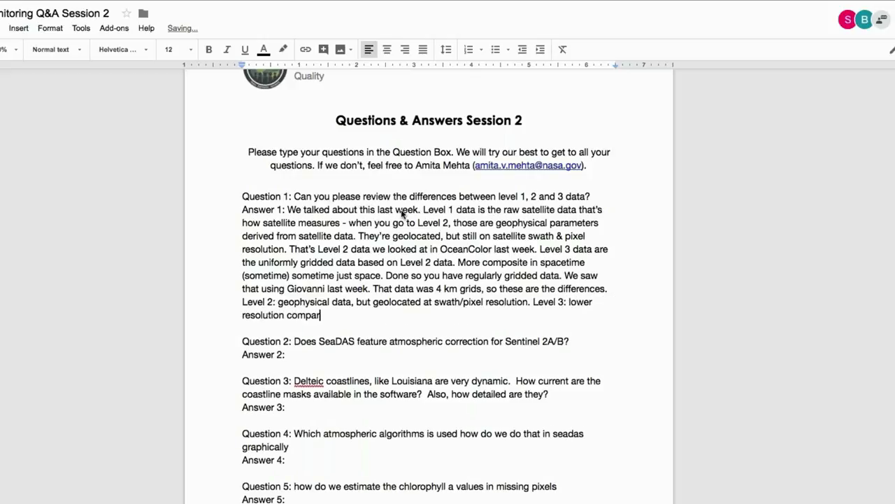
pyautogui.write('ed to L2, gridded, composi')
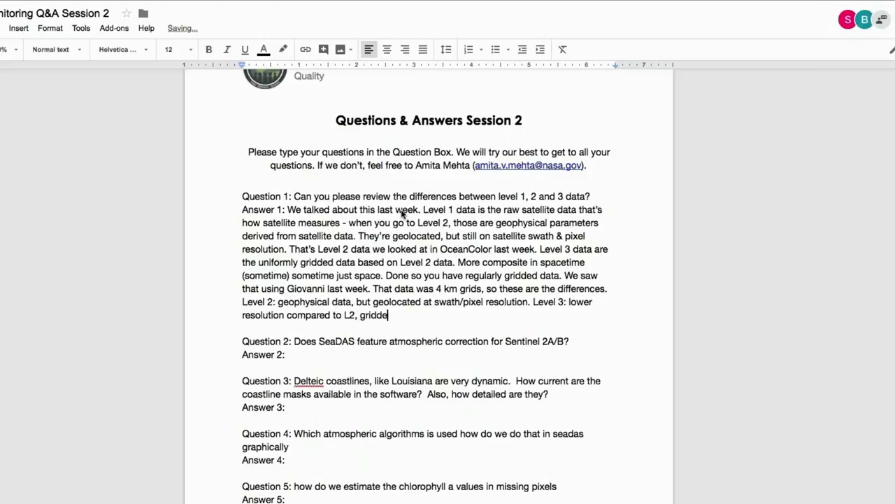
# Explain the advantages of L2 and L3 data and begin pointing readers to the oceancolor website
pyautogui.write('ta. B')
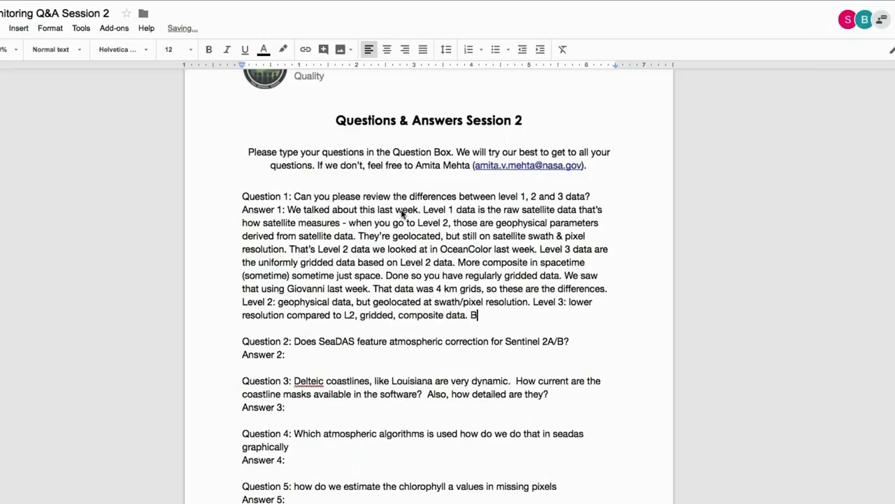
pyautogui.write('oth have their limitati')
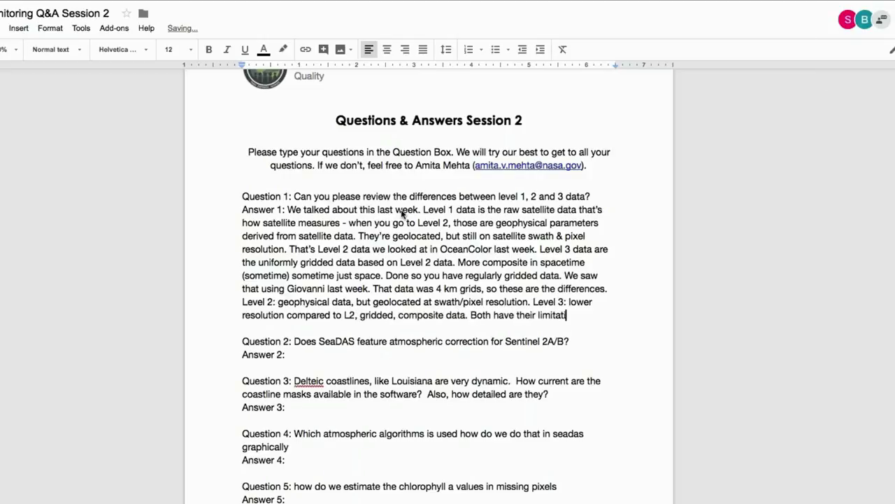
pyautogui.write('ons and advantages. L2 are ,')
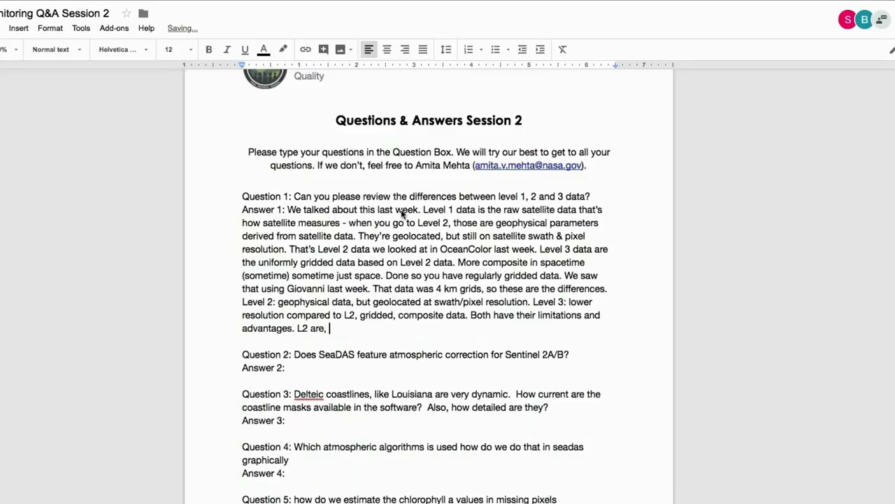
pyautogui.write('of course, data you can')
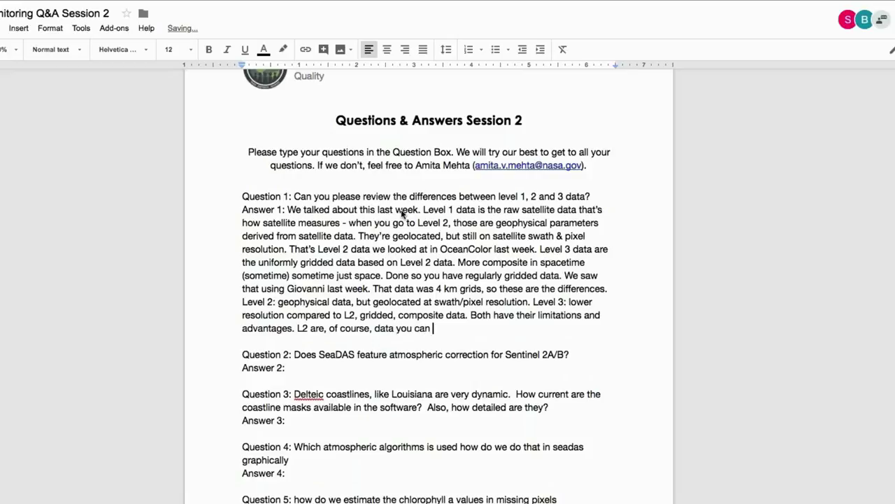
pyautogui.press('BackSpace')
pyautogui.press('BackSpace')
pyautogui.press('BackSpace')
pyautogui.press('BackSpace')
pyautogui.press('BackSpace')
pyautogui.press('BackSpace')
pyautogui.press('BackSpace')
pyautogui.press('BackSpace')
pyautogui.write("that's directly wh")
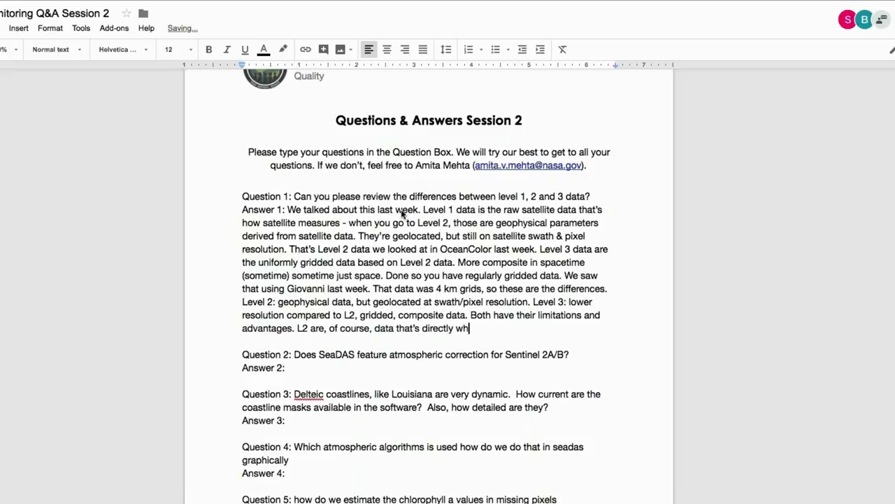
pyautogui.write('at the satellite sees. L')
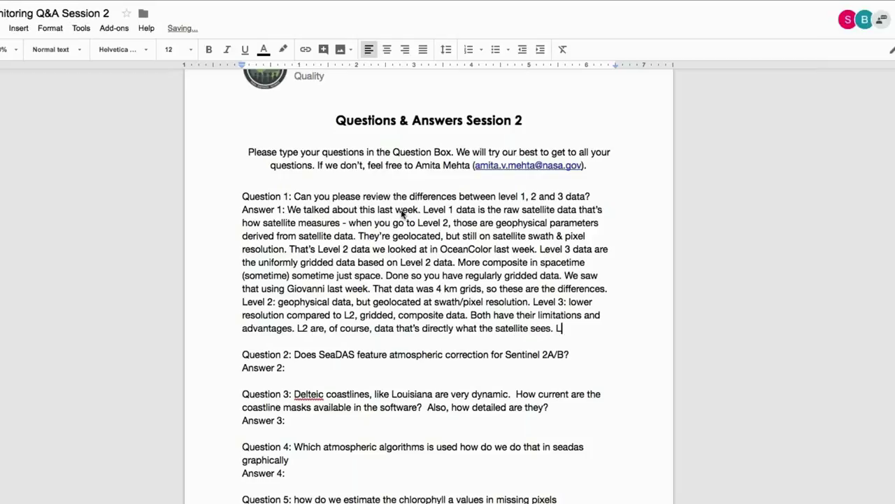
pyautogui.write('3 is easy to use becuase ')
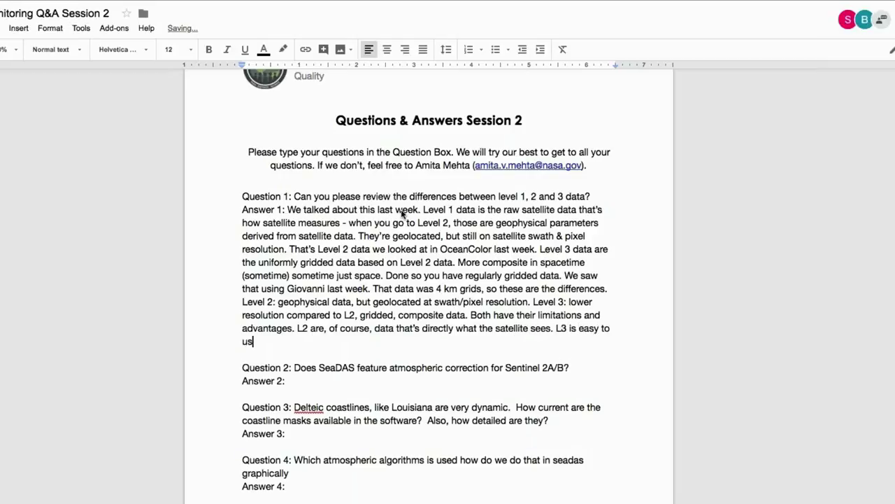
pyautogui.write("it's ")
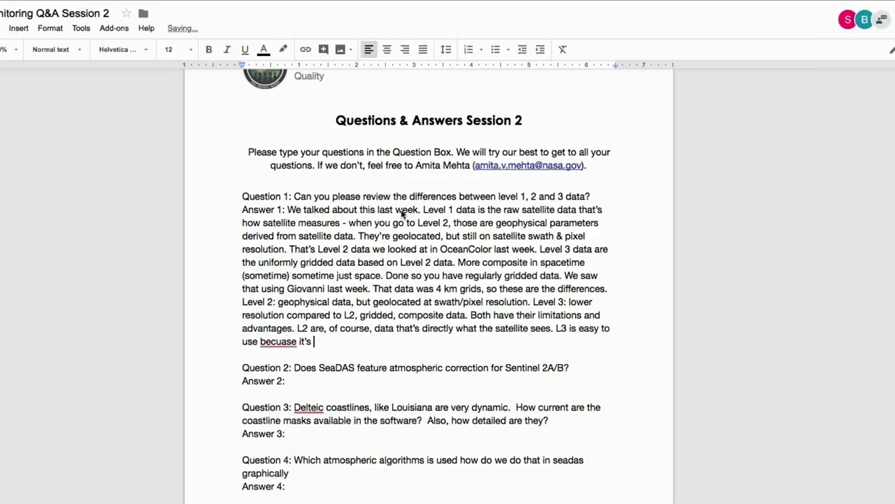
pyautogui.write('uniformly gridded. Easy to vi')
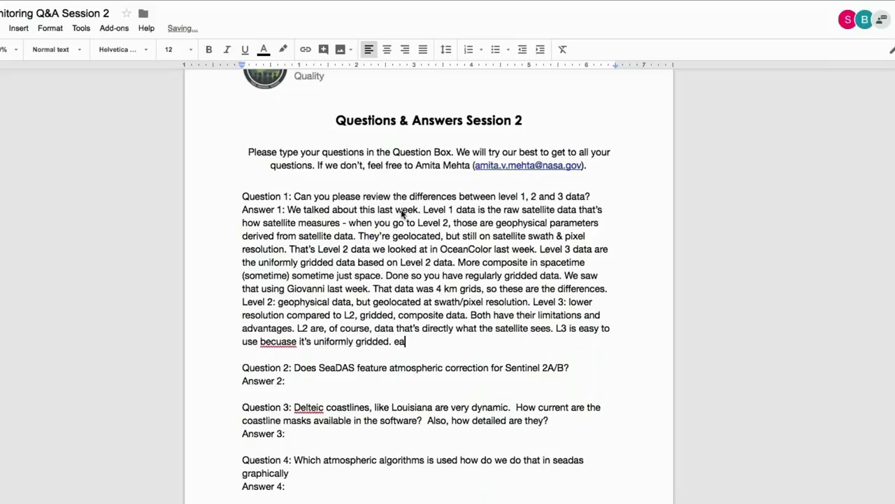
pyautogui.write('sualize and compare to d')
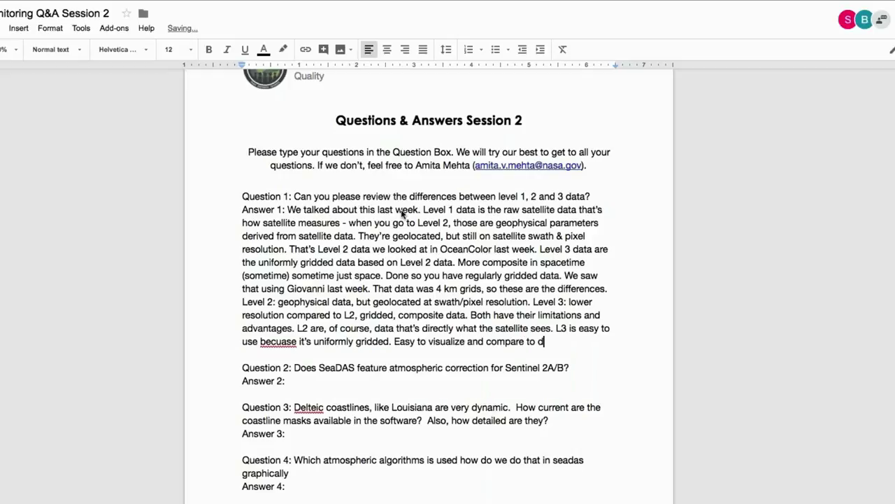
pyautogui.press('BackSpace')
pyautogui.write('model')
pyautogui.write('ing data. If you g')
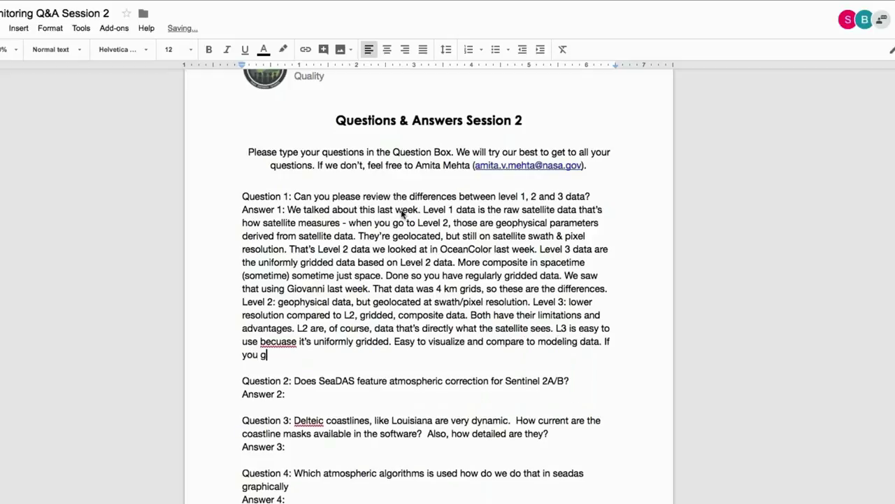
pyautogui.write('o on oceancolor website')
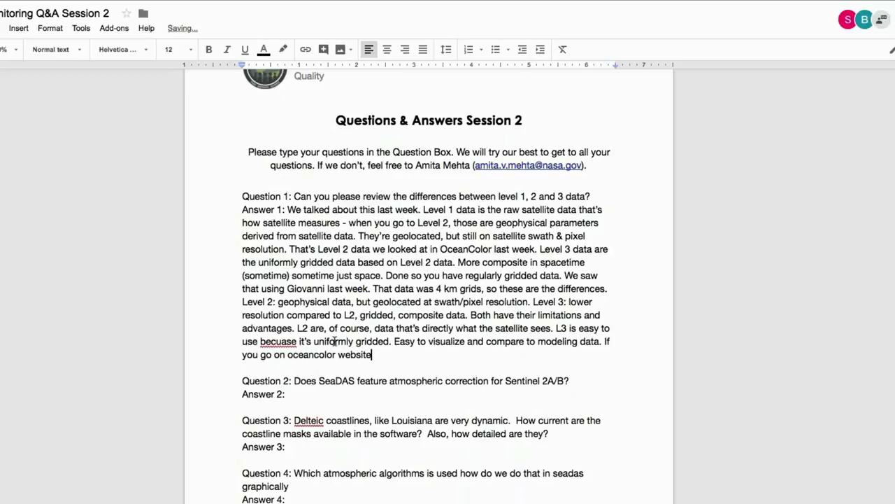
pyautogui.write(", there's")
pyautogui.press('super+t')
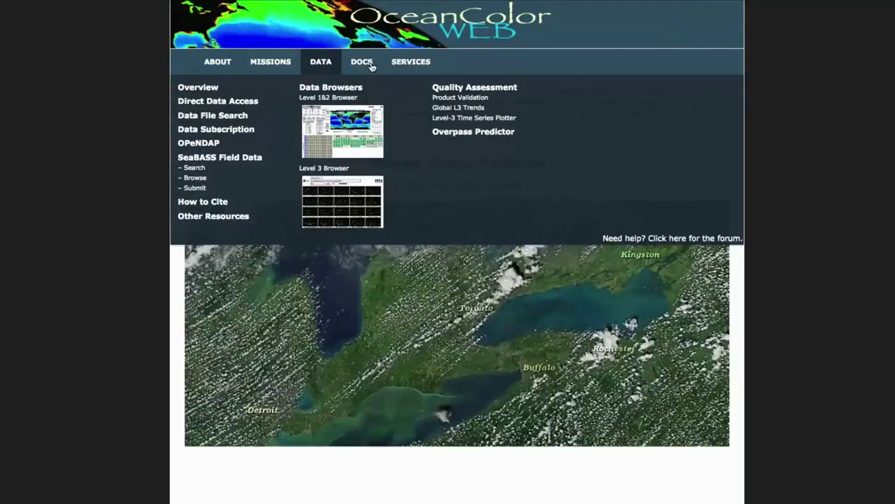
# Open the 'Level 1, 2, & 3 Definitions' page from the OceanColor DOCS menu and scroll through it
pyautogui.moveTo(362, 78)
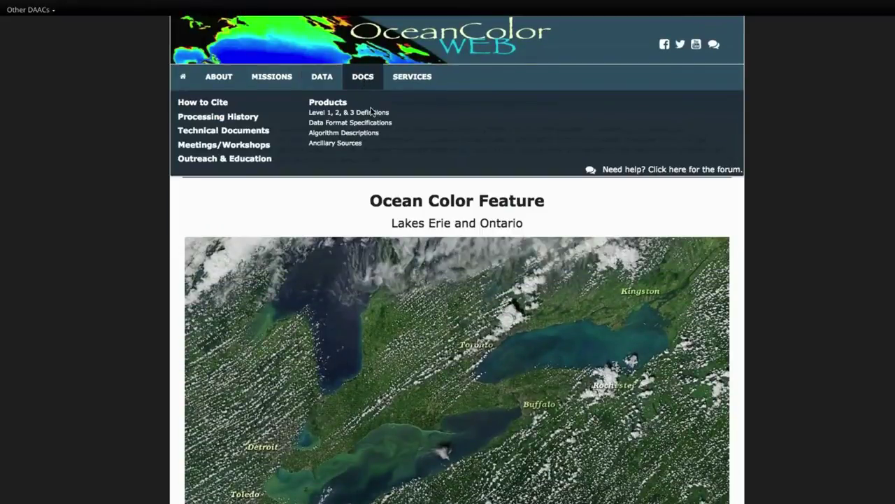
pyautogui.click(349, 112)
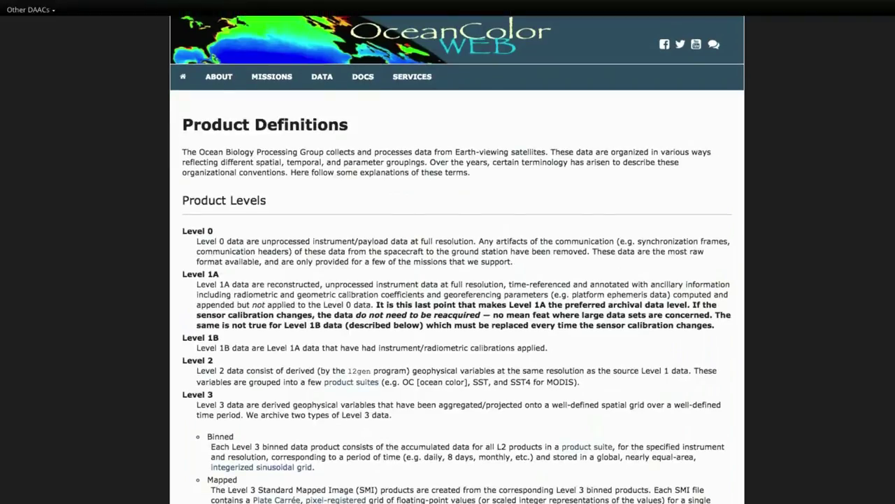
pyautogui.scroll(-1, 26, 182)
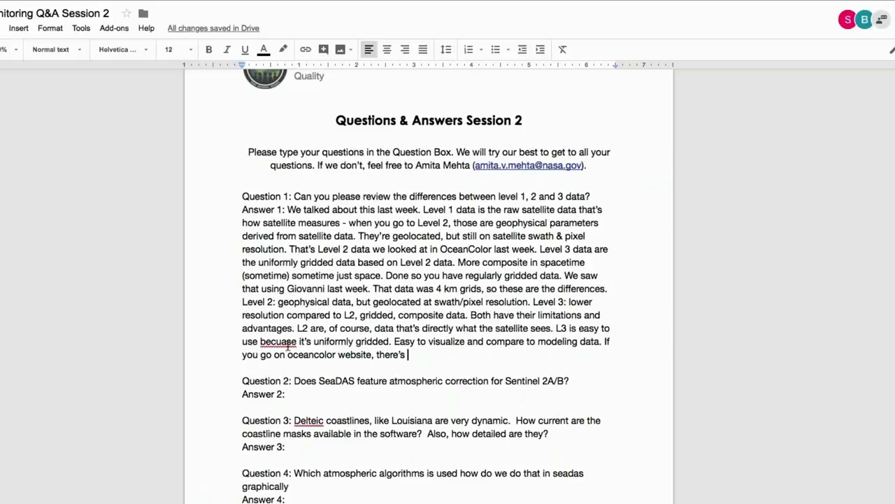
# Correct 'becuase' to 'because' and finish Answer 1 pointing to the Level 1, 2, and 3 definitions under Docs > Products
pyautogui.rightClick(283, 341)
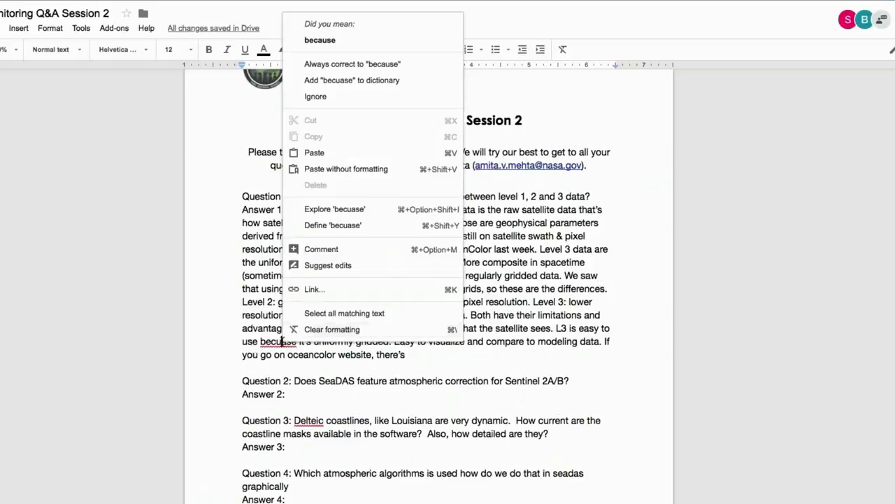
pyautogui.click(319, 40)
pyautogui.doubleClick(439, 354)
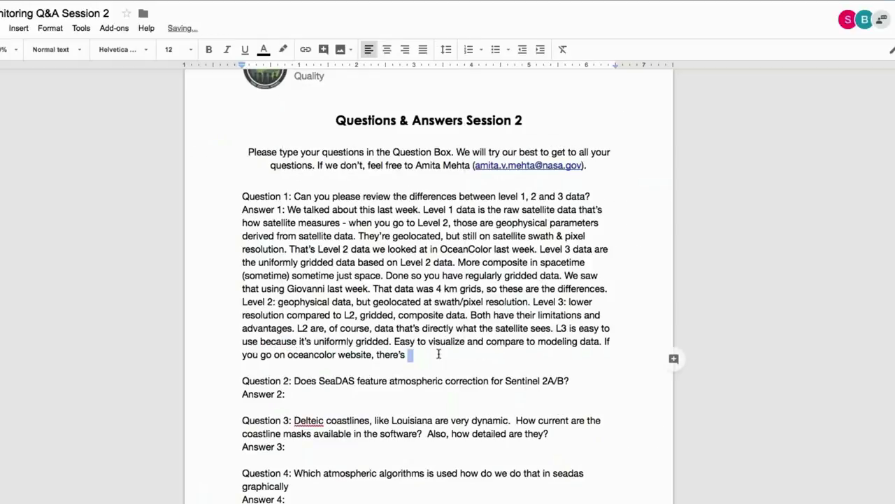
pyautogui.press('BackSpace')
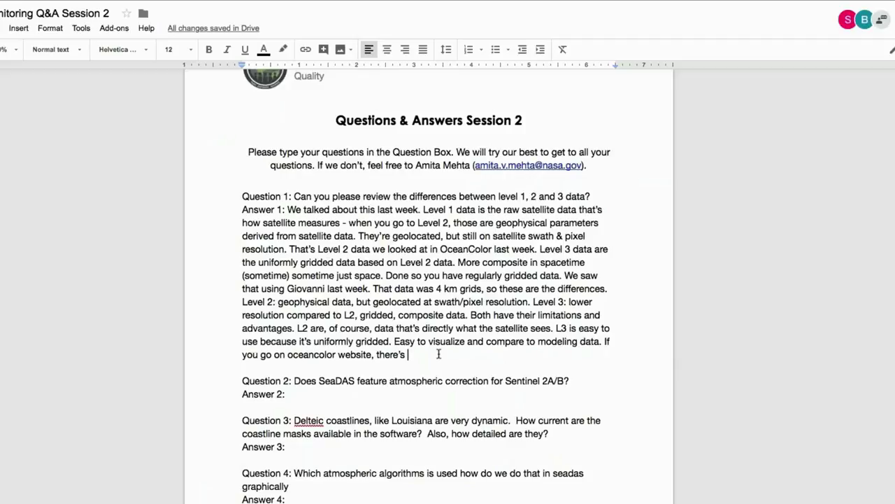
pyautogui.write('a list of definitions ')
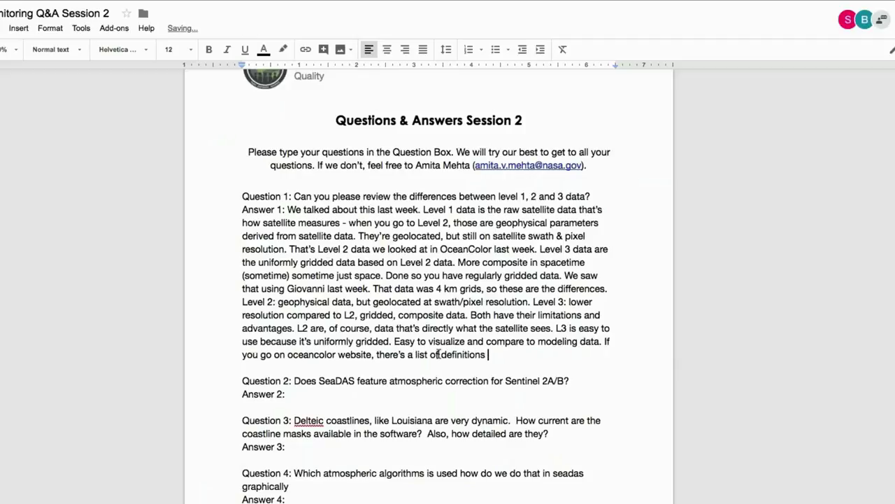
pyautogui.write('under Docs > Produc')
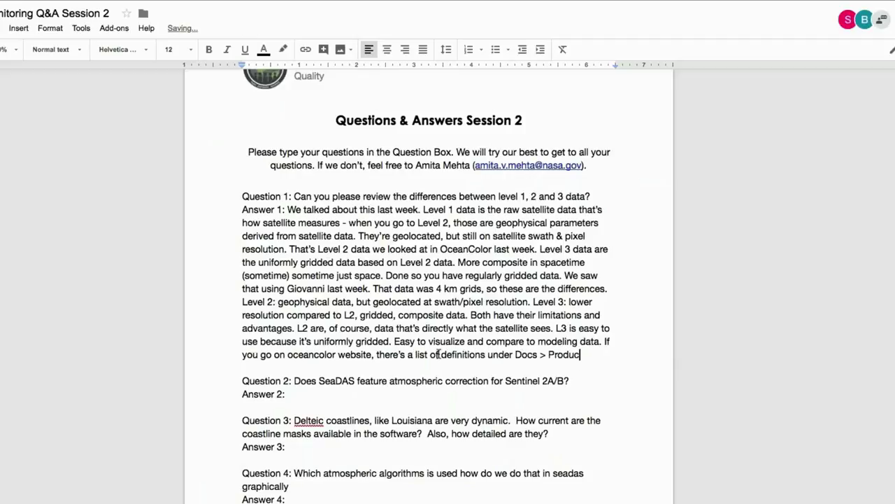
pyautogui.write('ts, and the first ')
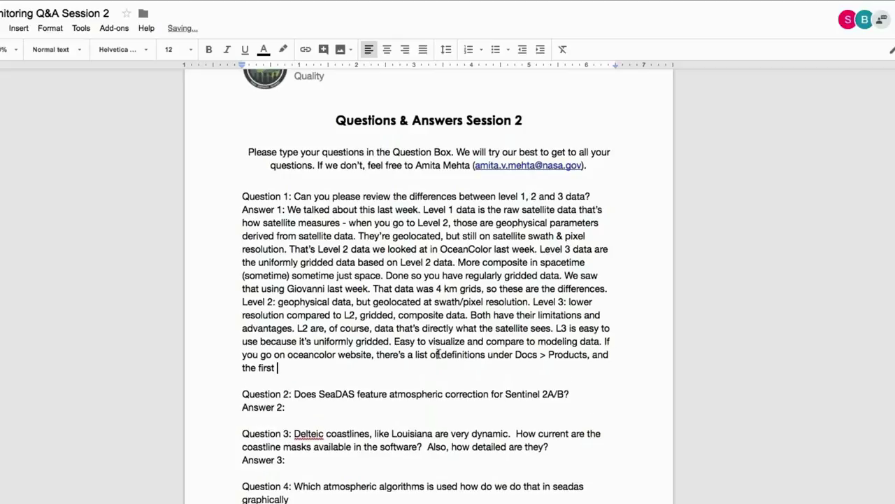
pyautogui.write('link is Level 1, 2, and 3 de')
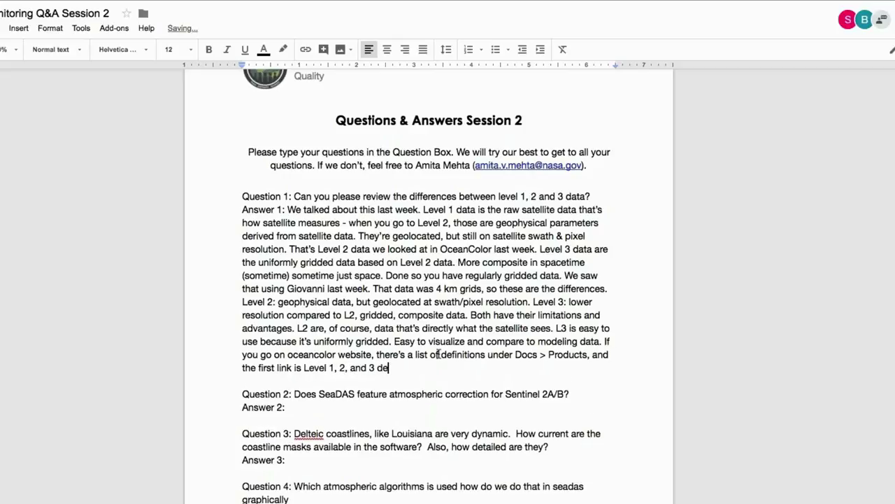
pyautogui.write('finitions.')
pyautogui.scroll(-4, 439, 354)
# Write Answer 2: Sentinel 2 atmospheric correction runs from the SeaDAS command line, not the GUI, as does Sentinel 3
pyautogui.click(401, 186)
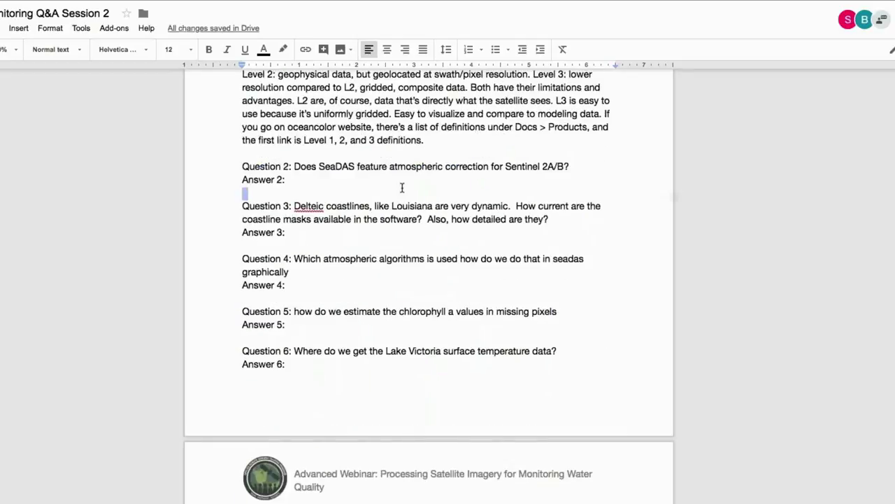
pyautogui.click(401, 176)
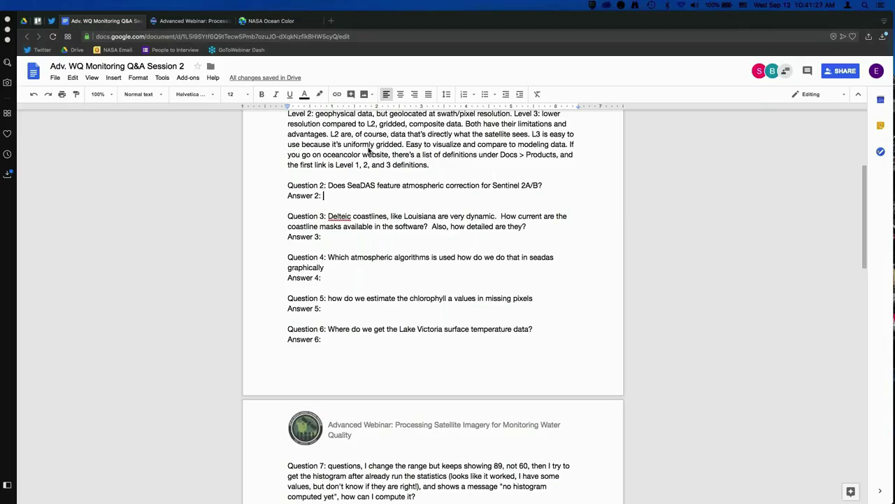
pyautogui.click(365, 195)
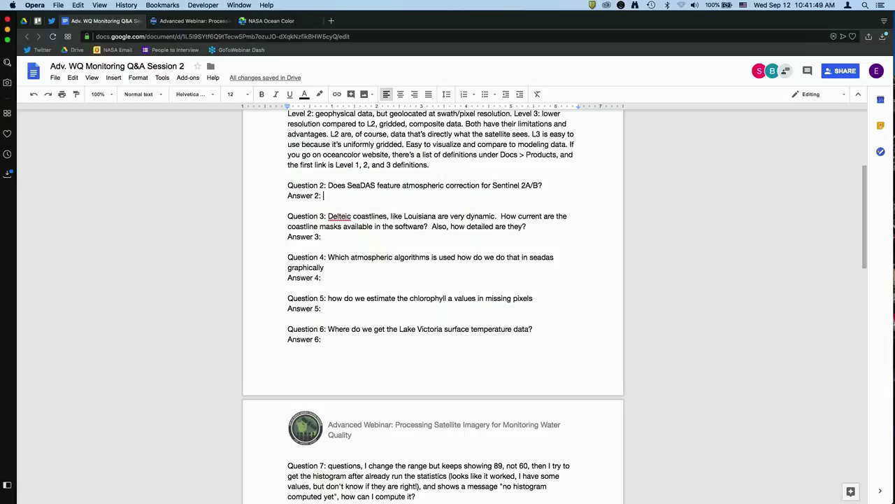
pyautogui.write('What (Africa) und')
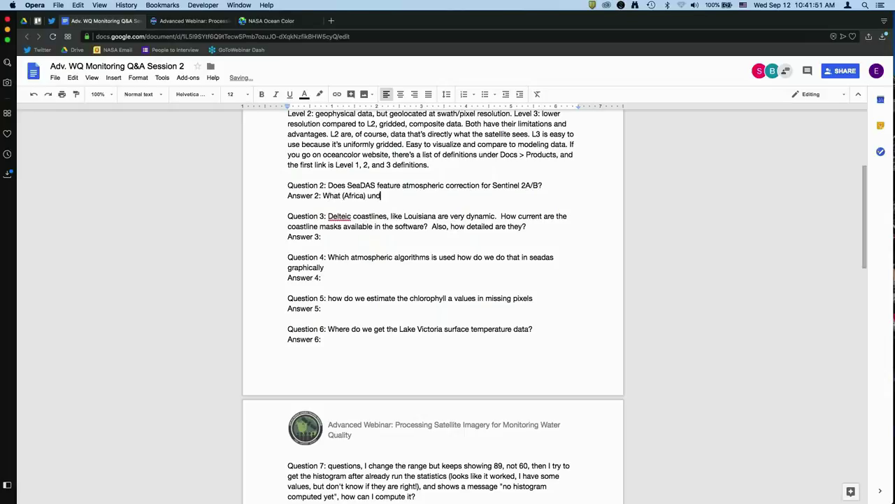
pyautogui.write('erstands that there is atmospheric co')
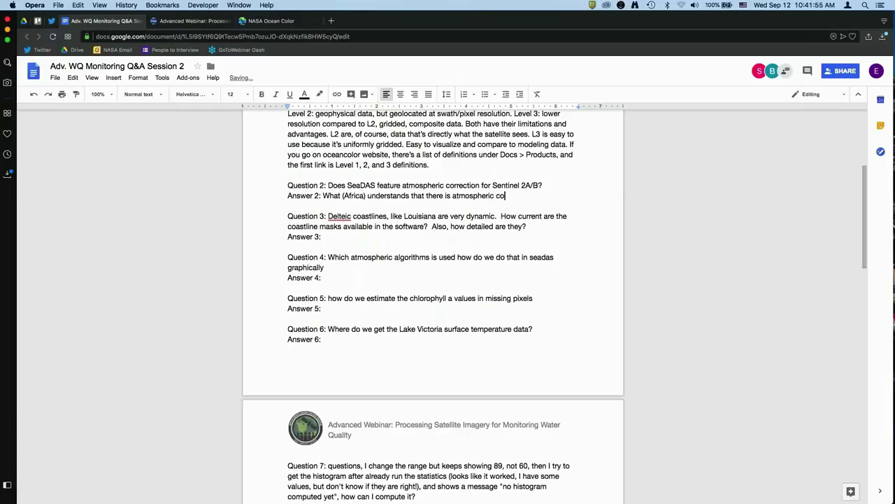
pyautogui.write("rrection for Sentinel 2, but it's in the")
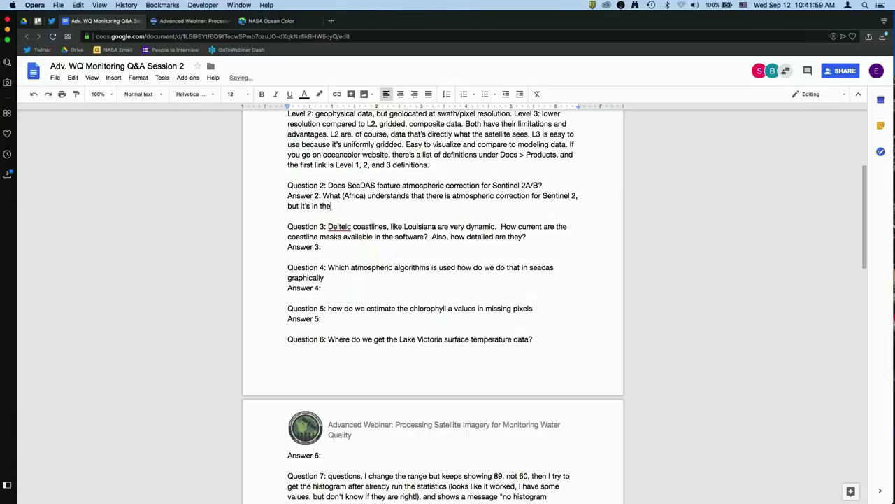
pyautogui.write(' command line of SeaDAS. Not in the GUI.')
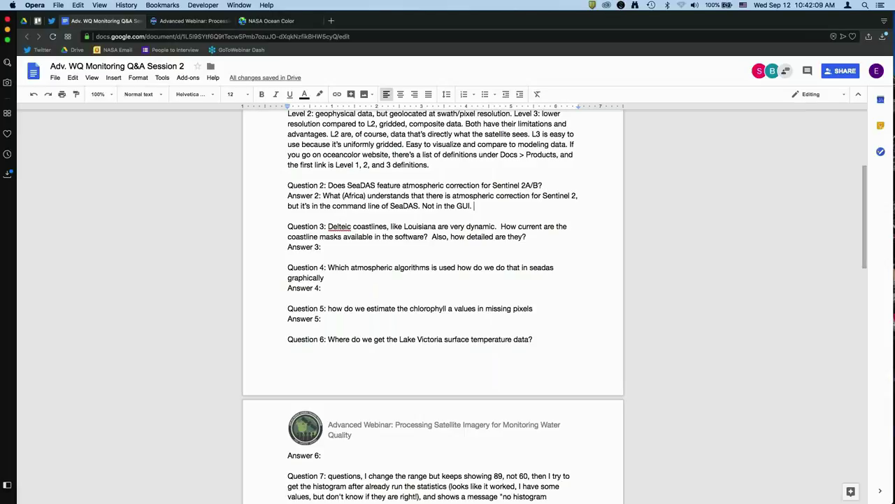
pyautogui.write('S')
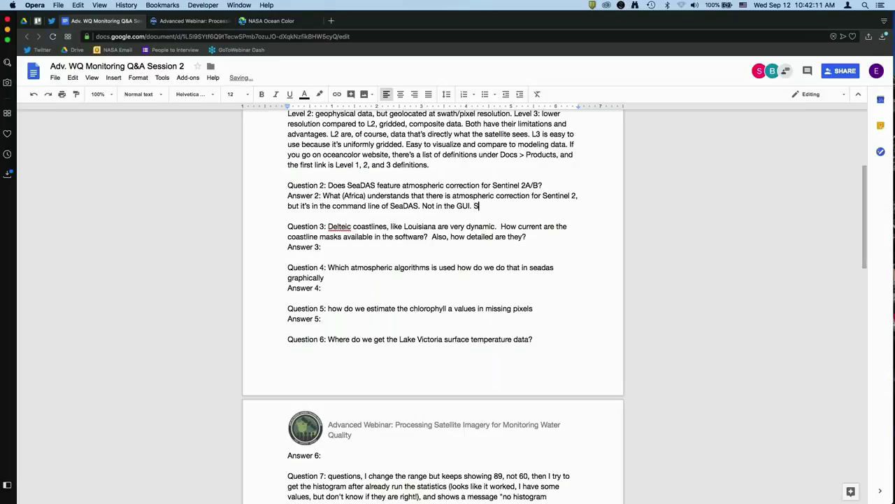
pyautogui.write('entinel 3 is also available through comman')
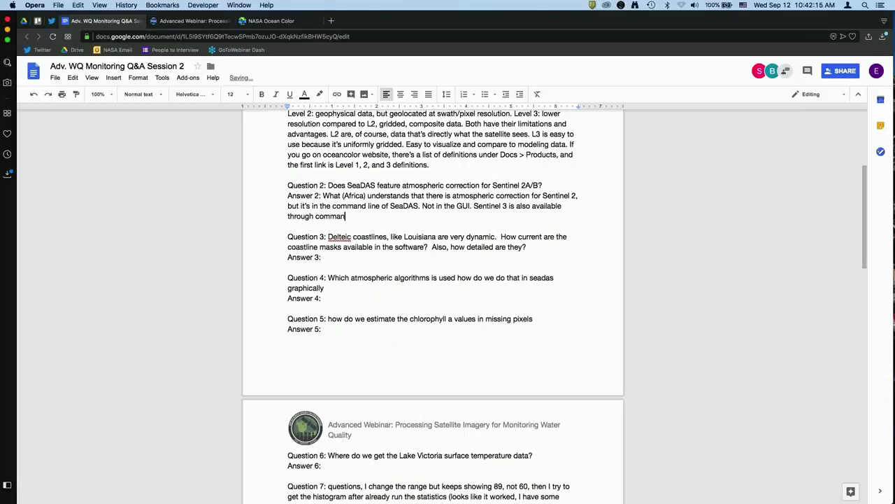
pyautogui.write('d line. Not sure about Sentinel 2.')
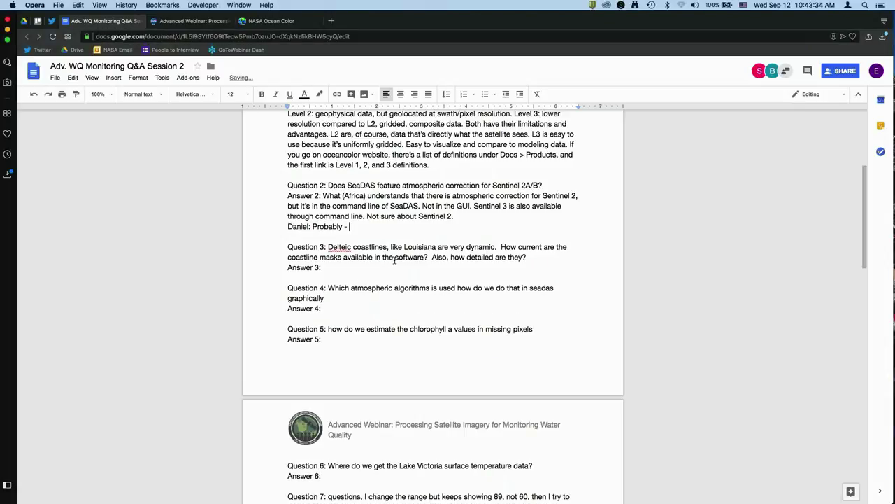
# Add a panelist note that SeaDAS atmospheric correction should support Sentinel 2, without committing to it
pyautogui.write('you can definitely do atmospheric cor')
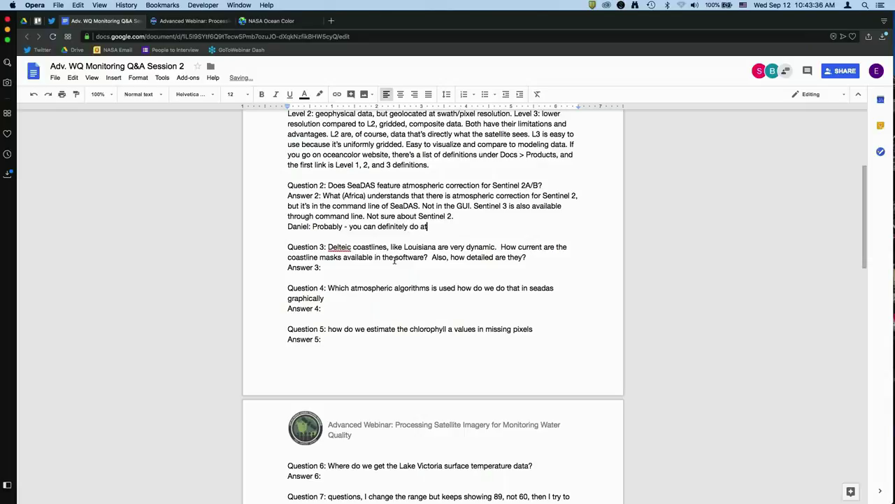
pyautogui.write('rection in SeaDAS')
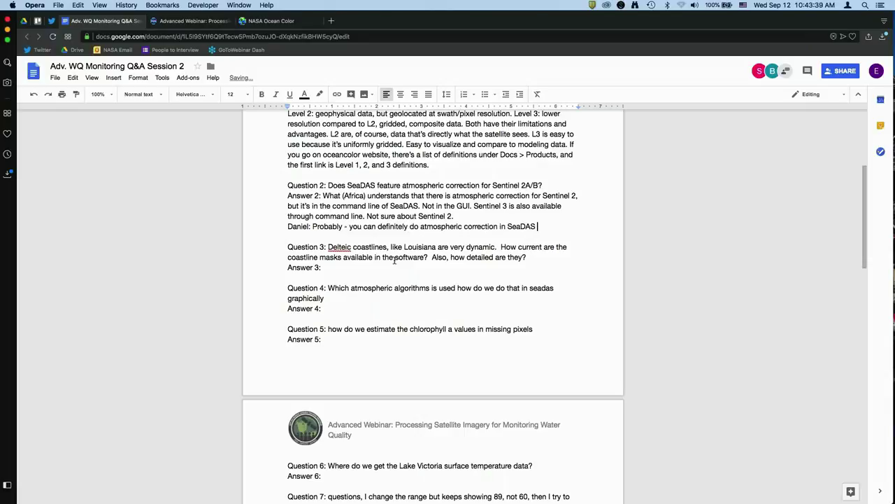
pyautogui.press('BackSpace')
pyautogui.write(', so it should be suppor')
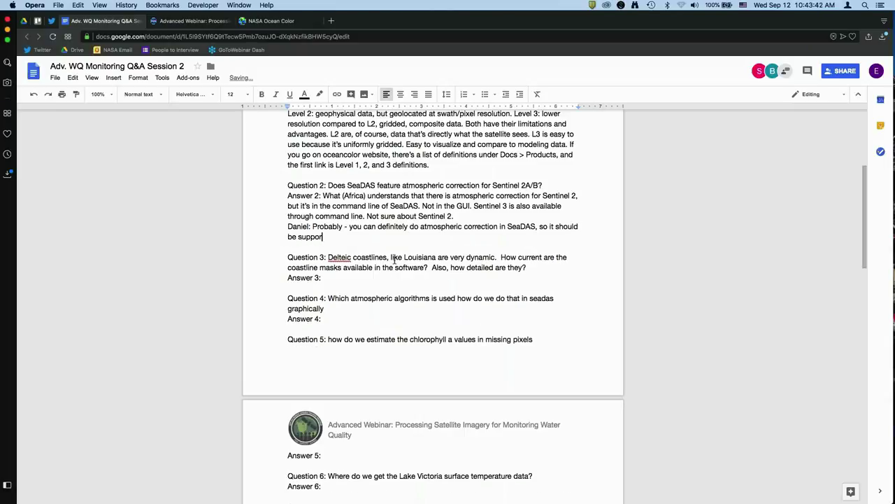
pyautogui.write("ted for Sentinel 2, but don't want")
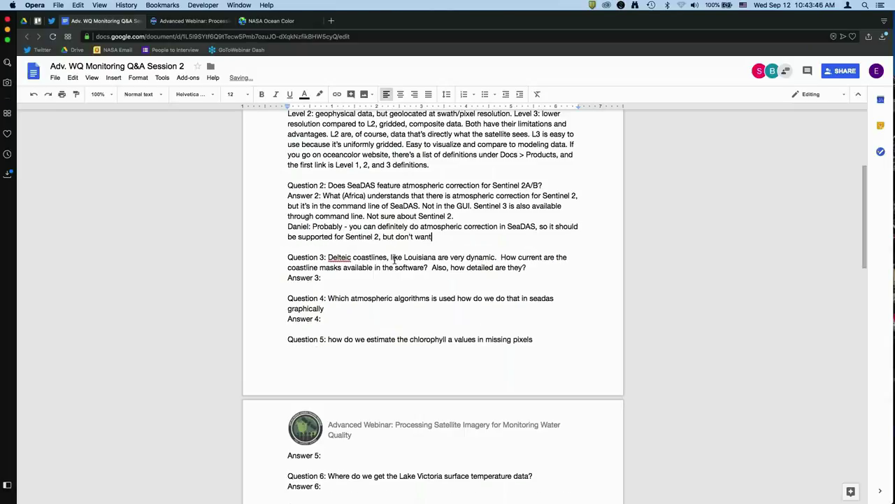
pyautogui.write(' to commit to it.')
# Add a second panelist's note that OCI requires the command line and the posted answers will be updated
pyautogui.press('Return')
pyautogui.write('Amita: K')
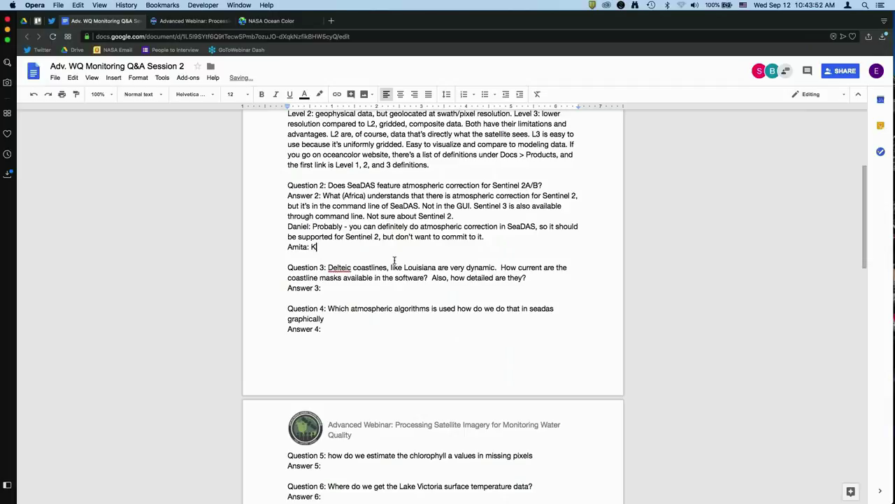
pyautogui.write('now that for OCI, you have to have it through ')
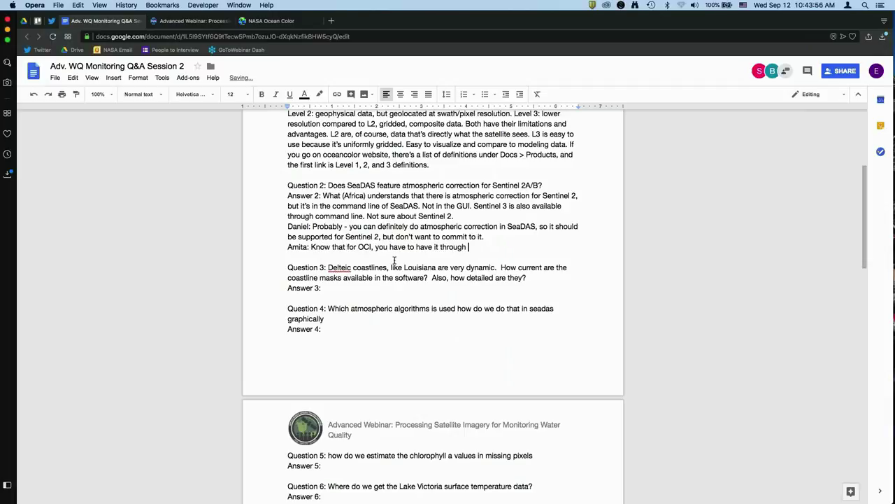
pyautogui.write('the command line, but it')
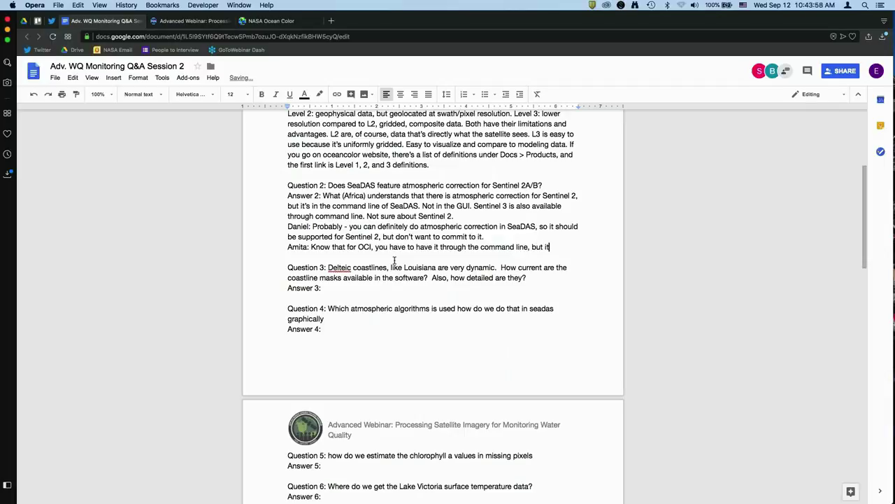
pyautogui.write(' might be true for Se')
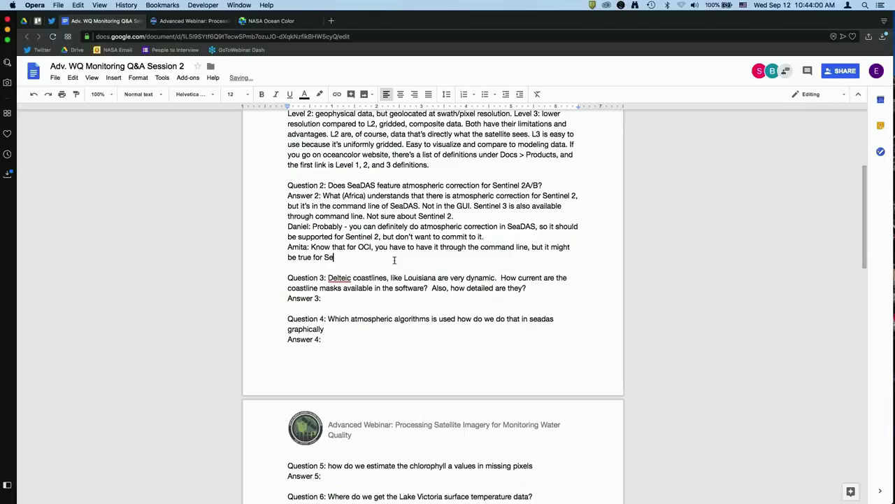
pyautogui.write("ntinel. We'll have to check")
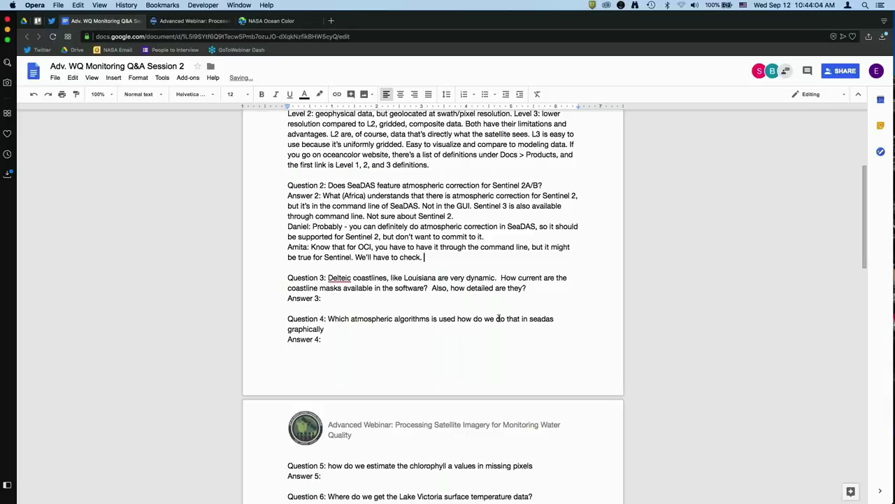
pyautogui.write('. (Posted Q&A will have updated')
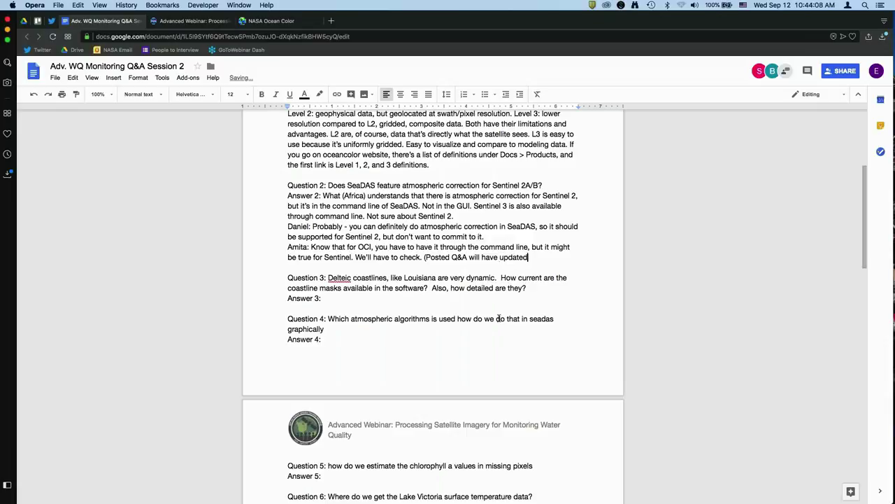
pyautogui.write(' information)')
pyautogui.click(458, 300)
# Write Answer 3: coastline masks come in 1 km with SeaDAS plus 50 m and 150 m, with documentation available
pyautogui.scroll(-3, 459, 300)
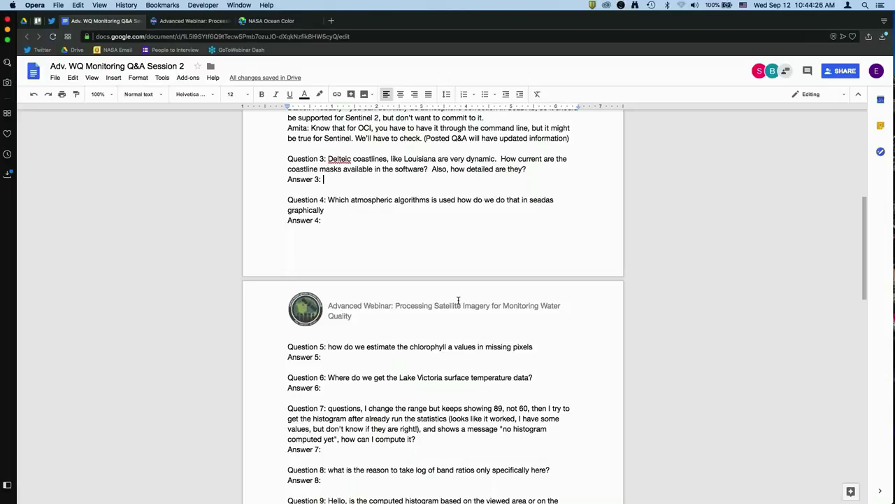
pyautogui.write('Different resolutio')
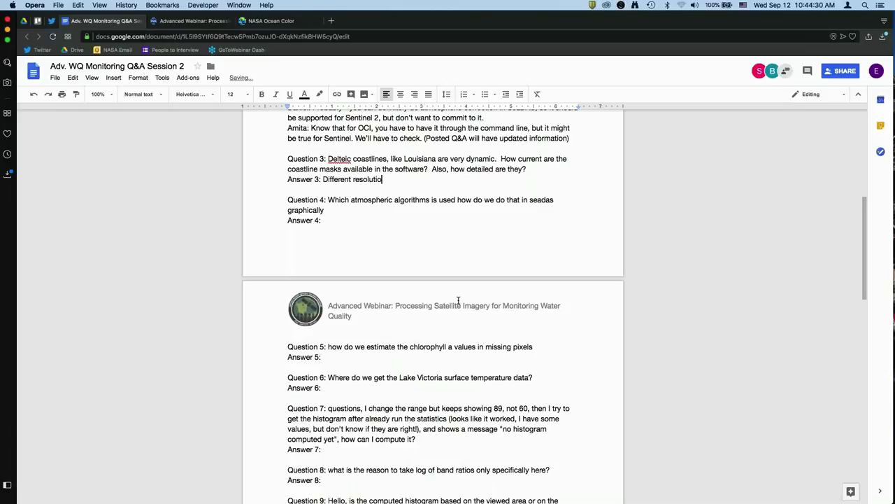
pyautogui.write("ns are available. (Daniel) can't rem")
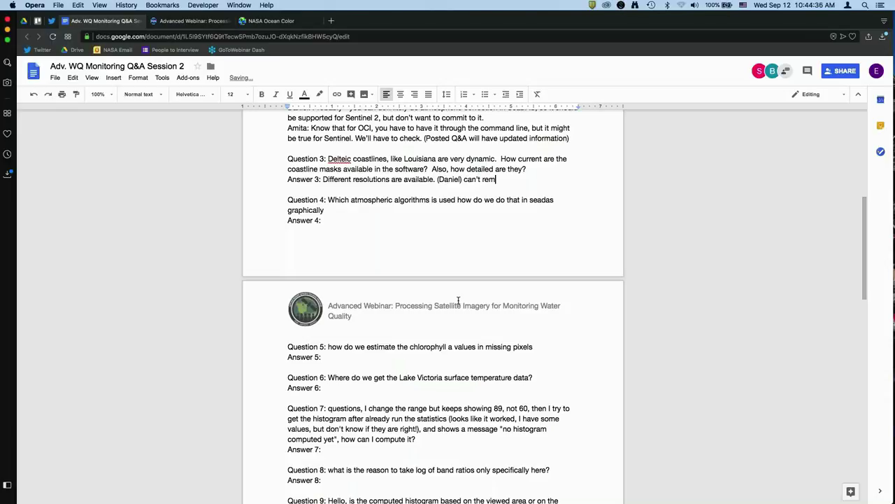
pyautogui.write("ember sources, but there's 1 ")
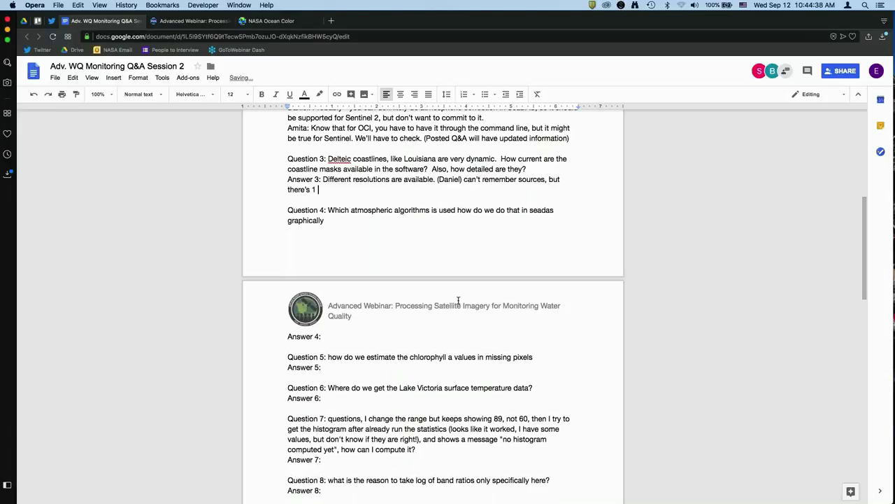
pyautogui.write('km that comes with Sead')
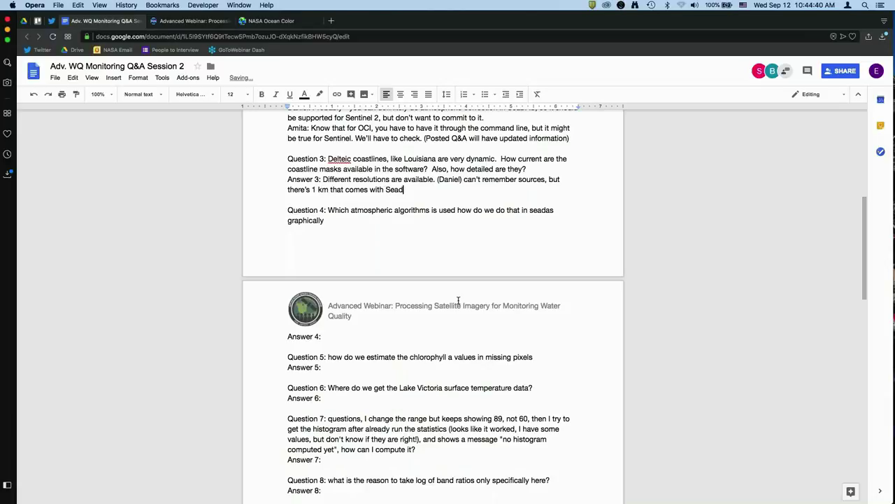
pyautogui.write('AS and 50 m and 150 ')
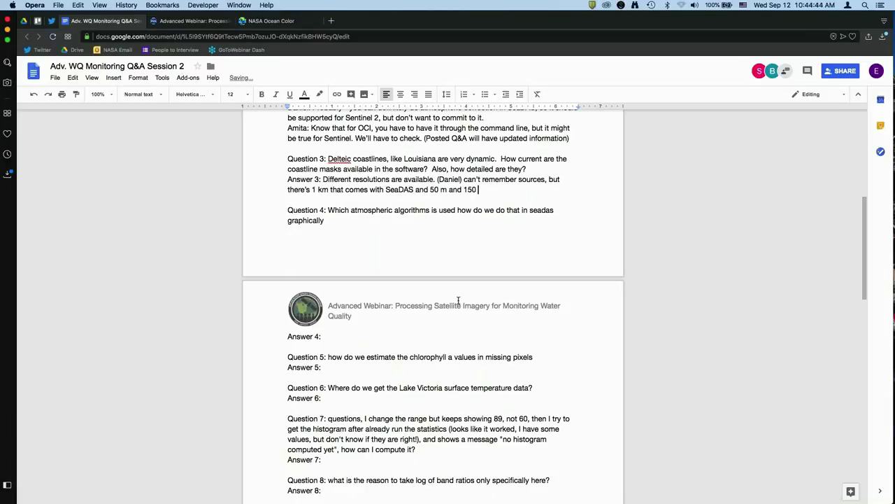
pyautogui.write('m you can install from within SeaDA')
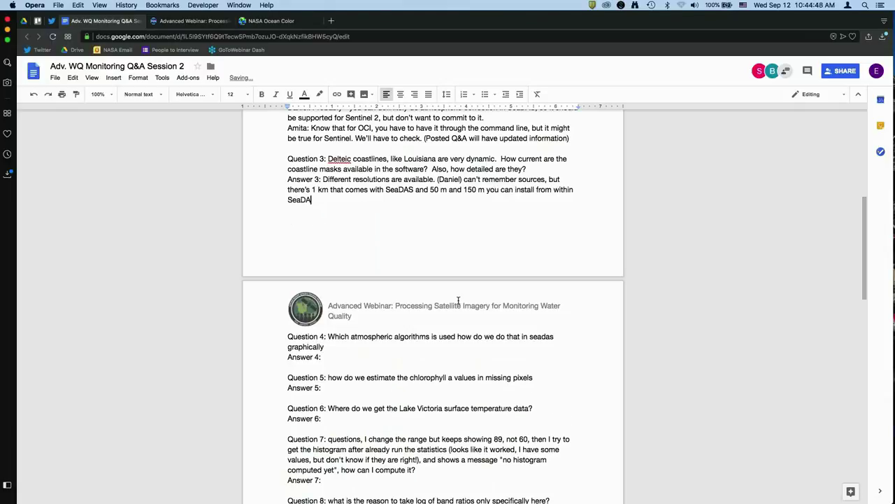
pyautogui.write("S. They're basically land mas")
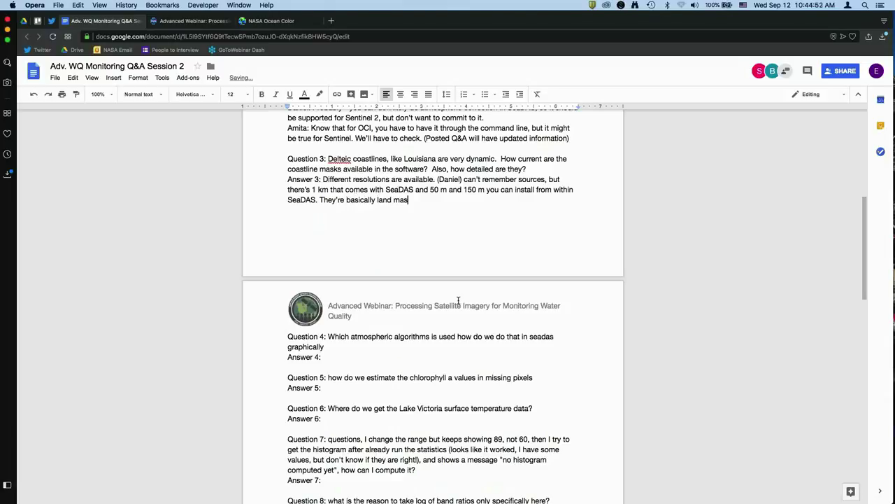
pyautogui.write('ks that we then create coastlines')
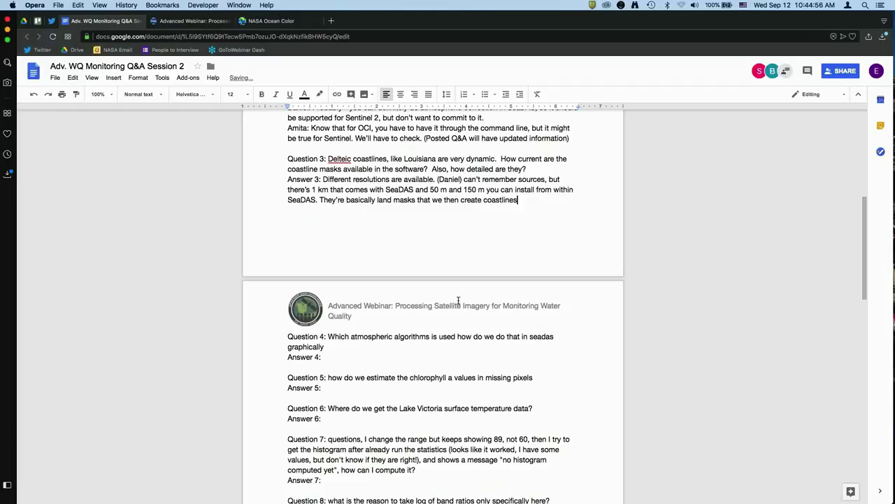
pyautogui.write(' around.')
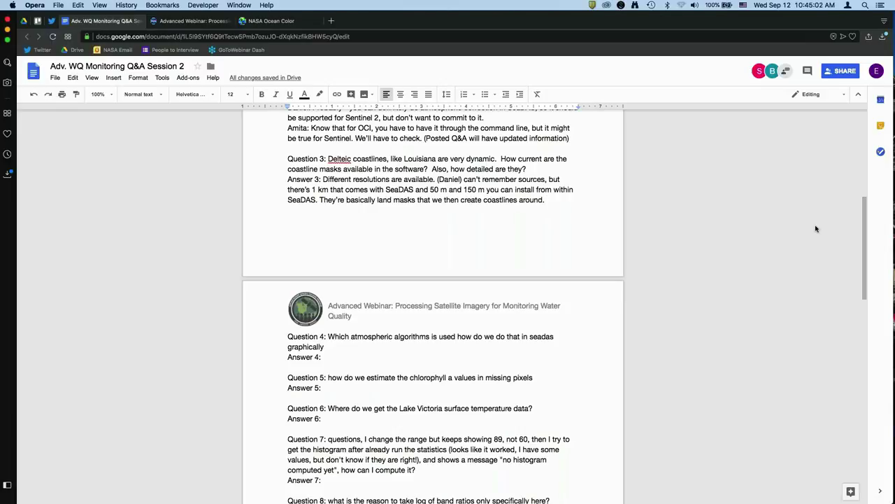
pyautogui.write('(Amita) Documentation is there- ')
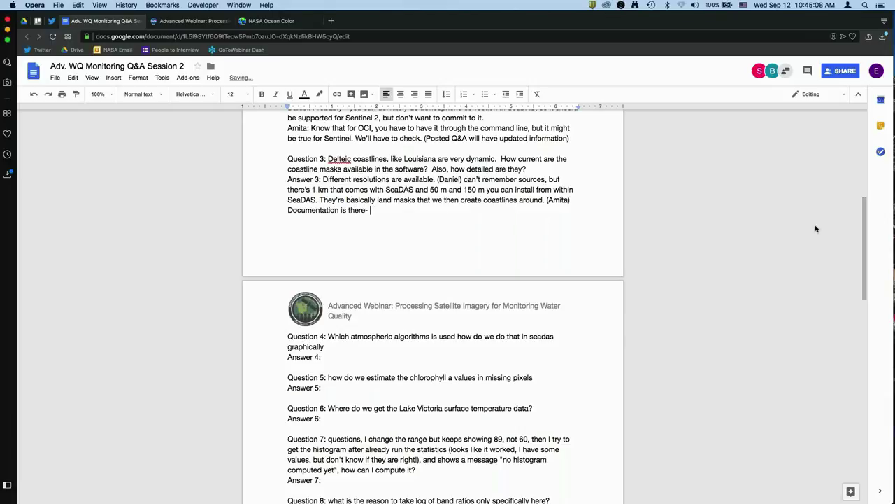
pyautogui.write('a and we saw how to install that.')
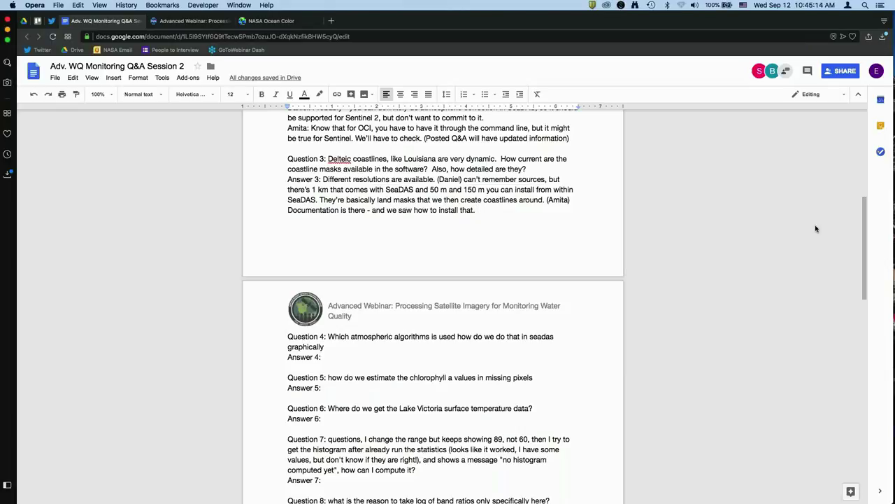
# Start a new coastline note about the grayed-out Italy boot option and dismiss the meeting reminder
pyautogui.press('Return')
pyautogui.write('For coastl')
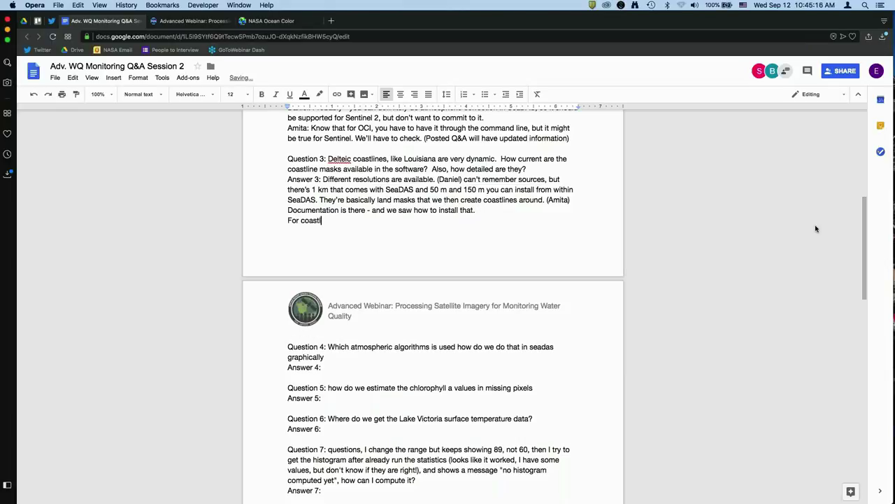
pyautogui.write('ines, if you click on the Italy boot ')
pyautogui.write(" it's grayed out, but it")
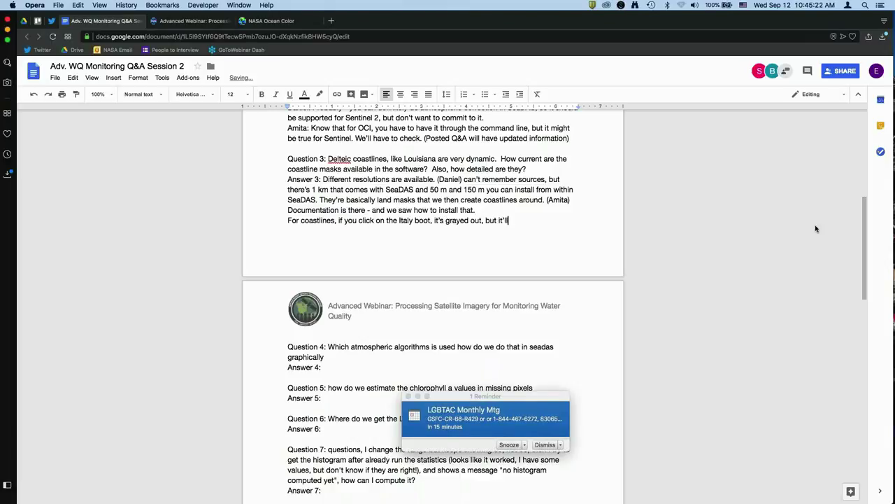
pyautogui.write("'ll")
pyautogui.click(545, 445)
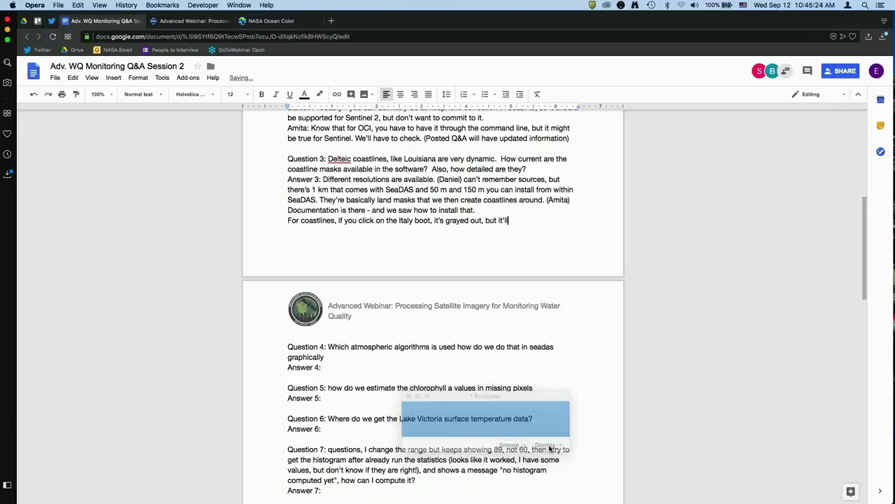
# Finish the 'option to install' sentence and tag the speaker's name at the start of the coastline note
pyautogui.write('give you the option to')
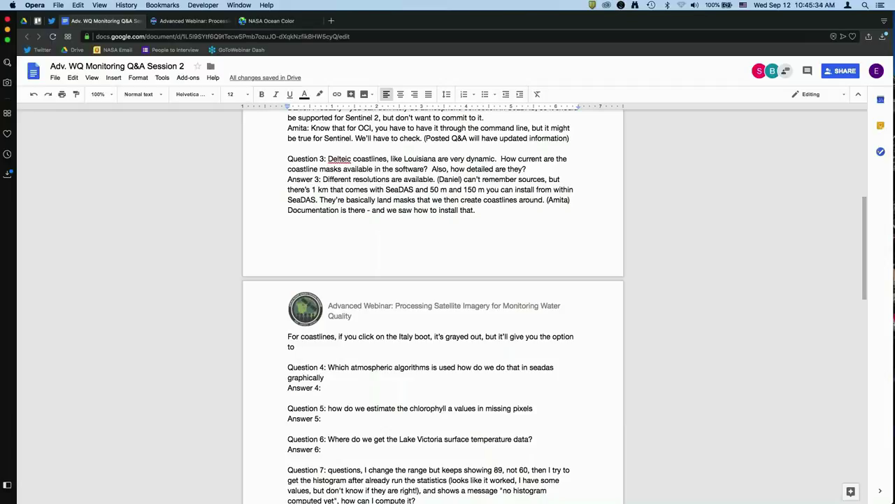
pyautogui.write('install.')
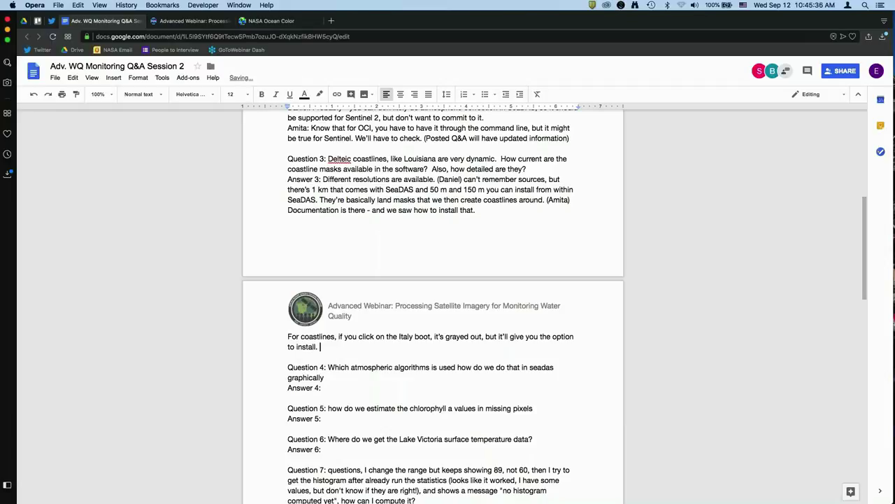
pyautogui.doubleClick(294, 336)
pyautogui.press('Left')
pyautogui.write('(Daniel')
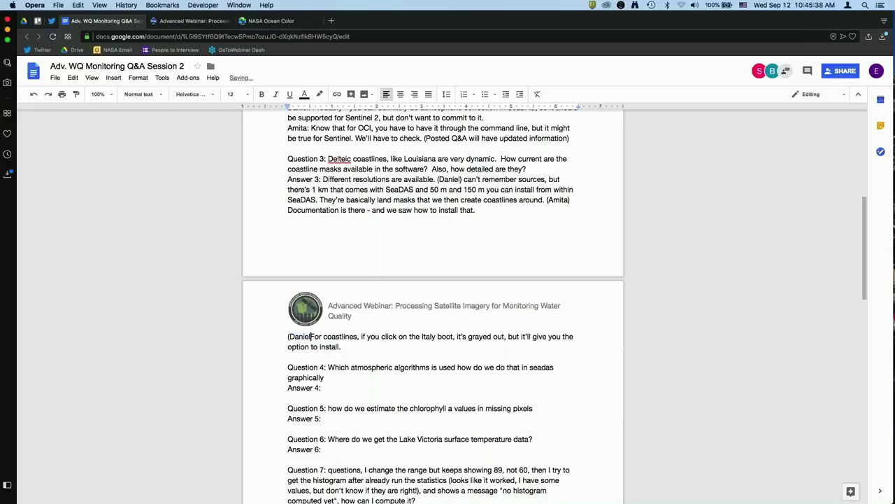
pyautogui.write(')')
pyautogui.click(287, 358)
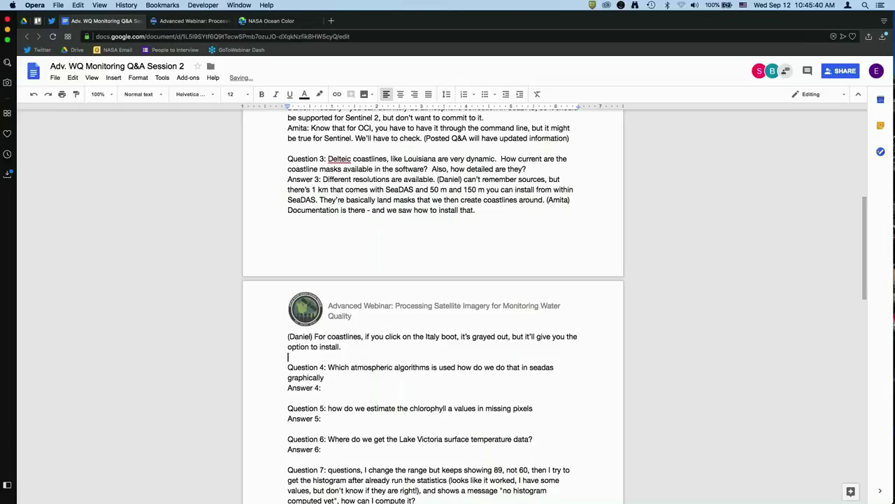
pyautogui.click(343, 347)
pyautogui.write('(Africa)')
pyautogui.press('BackSpace')
pyautogui.press('BackSpace')
pyautogui.press('BackSpace')
pyautogui.press('BackSpace')
pyautogui.press('BackSpace')
pyautogui.press('BackSpace')
pyautogui.press('BackSpace')
# Add that coastlines come from an external source, change slowly at 50 m, and SeaDAS builds them from land masks
pyautogui.write("Don't update te")
pyautogui.press('BackSpace')
pyautogui.press('BackSpace')
pyautogui.write('he co')
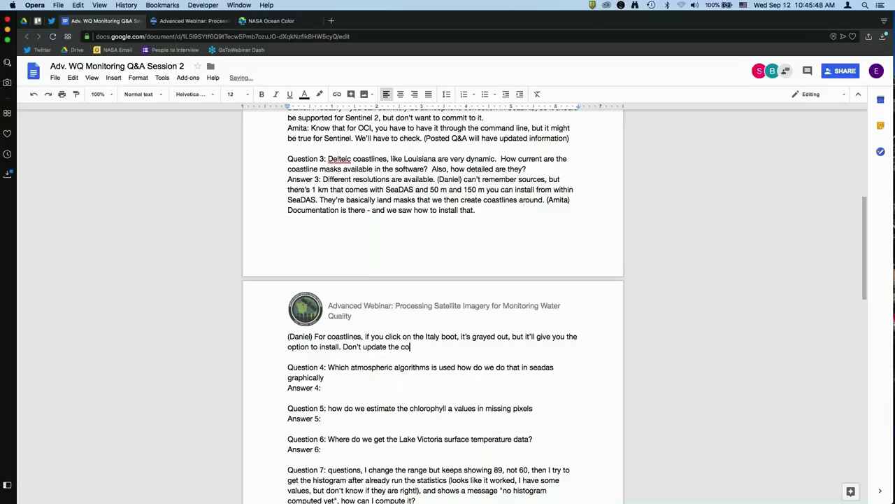
pyautogui.write('astlines - they come from an ')
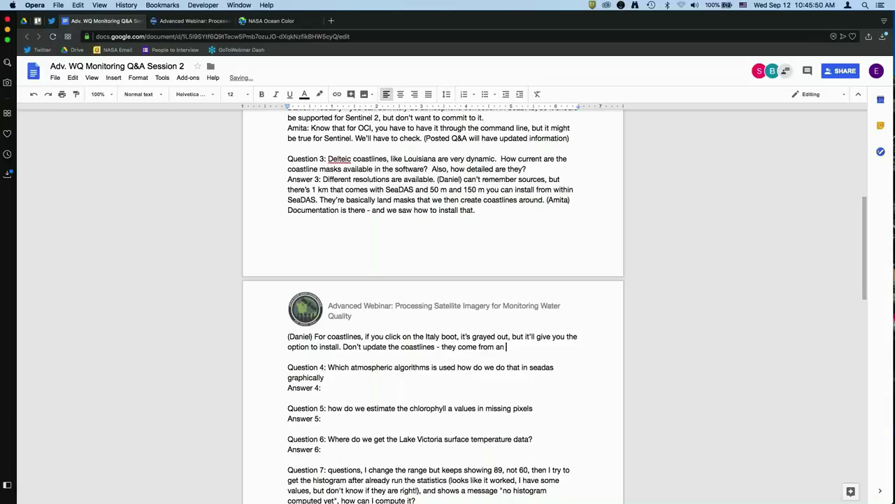
pyautogui.write('external source')
pyautogui.press('BackSpace')
pyautogui.write('- not sure wh')
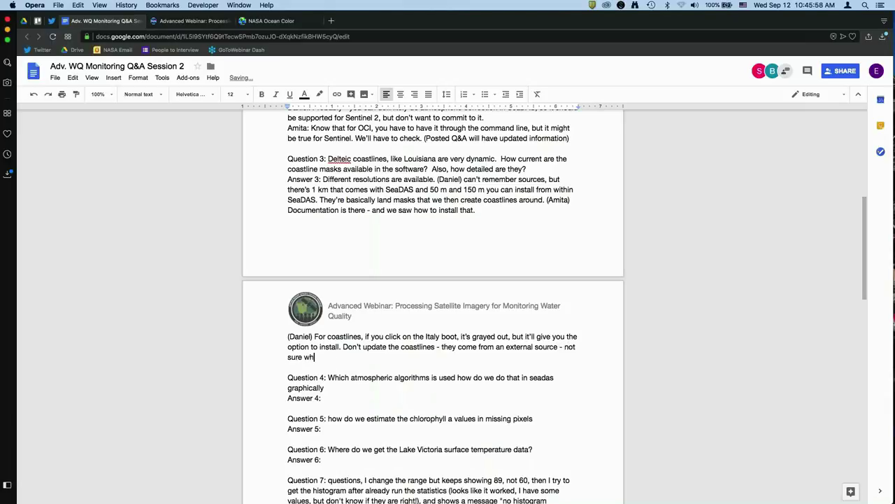
pyautogui.write("ere they're comingr")
pyautogui.press('BackSpace')
pyautogui.write('form.')
pyautogui.press('BackSpace')
pyautogui.press('BackSpace')
pyautogui.press('BackSpace')
pyautogui.write('rom. At 50 m')
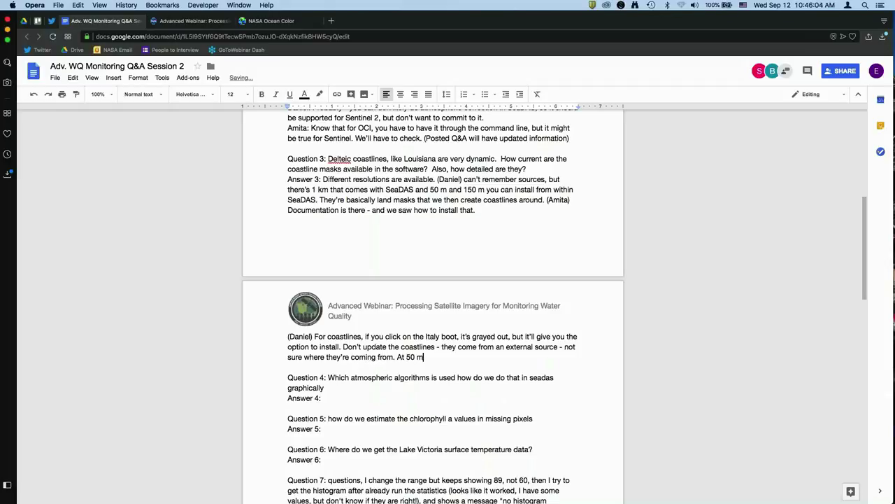
pyautogui.write(" they're probably not changing that quickly. B")
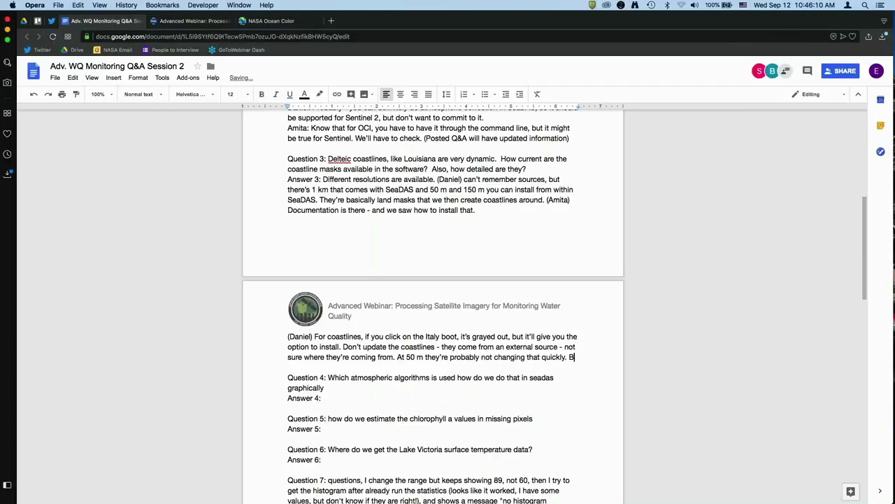
pyautogui.write('ut How')
pyautogui.press('BackSpace')
pyautogui.press('BackSpace')
pyautogui.press('BackSpace')
pyautogui.write('h')
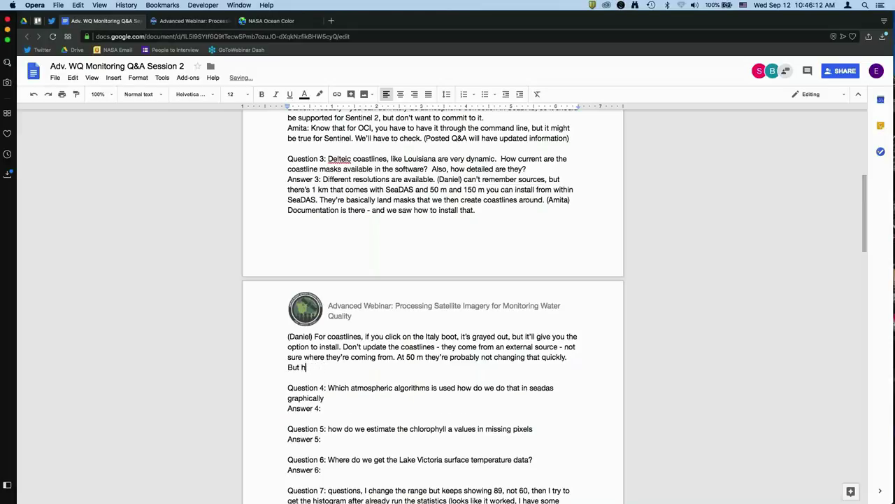
pyautogui.write("ey're land masks,")
pyautogui.press('BackSpace')
pyautogui.write(', and SeaDAS ')
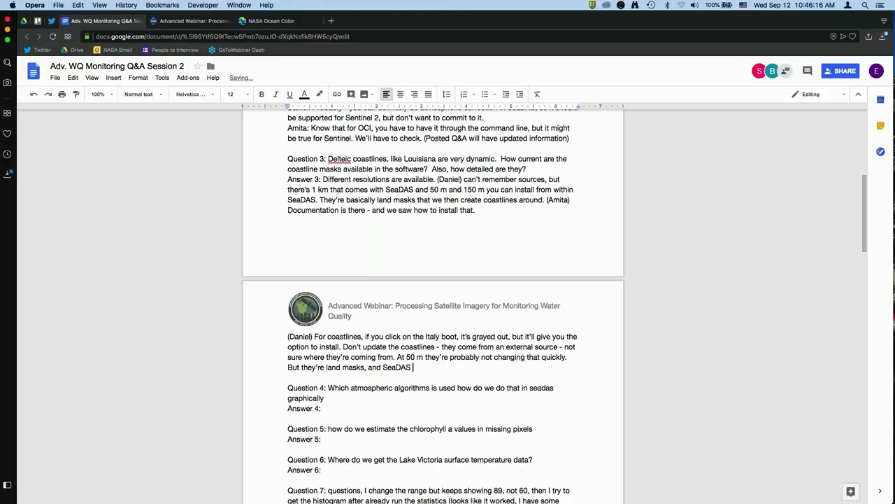
pyautogui.write('makes a coastline based on that.')
# Place the insertion point at the end of the empty 'Answer 4:' line
pyautogui.scroll(-5, 538, 224)
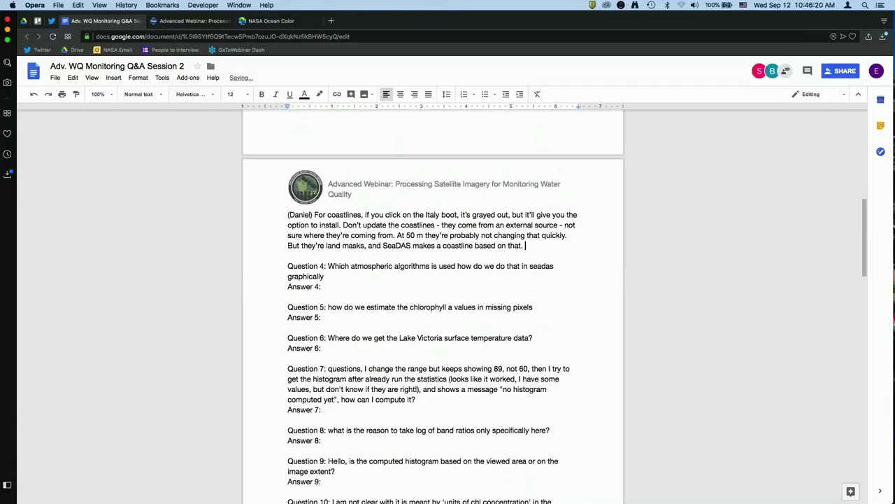
pyautogui.click(393, 249)
pyautogui.press('Down')
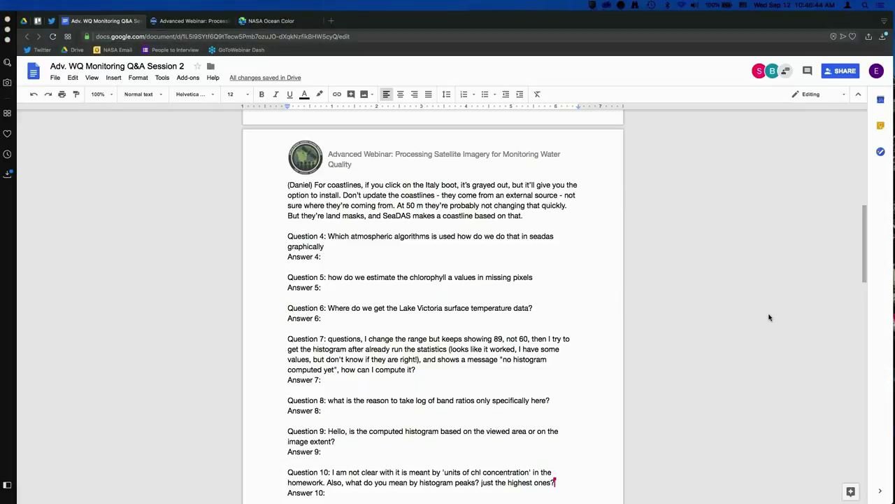
pyautogui.click(341, 257)
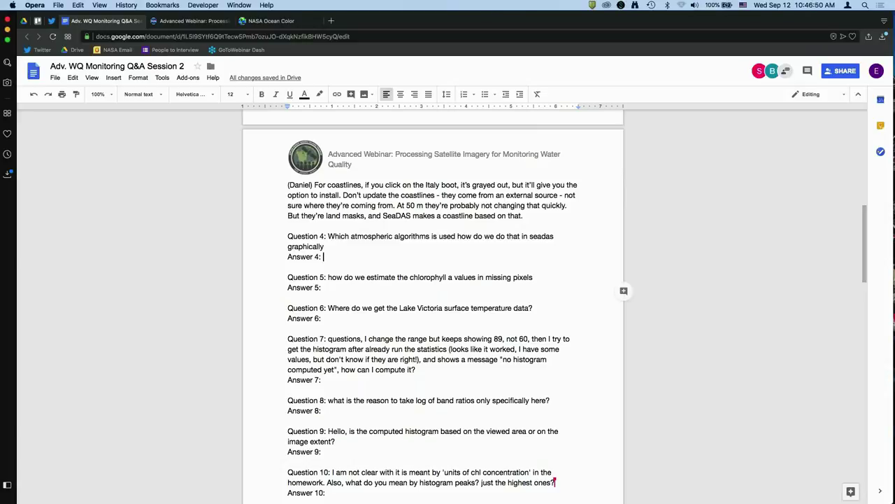
# Write in Answer 4 that the atmospheric correction algorithm can generate L2 data from Landsat
pyautogui.write("You're talking about ")
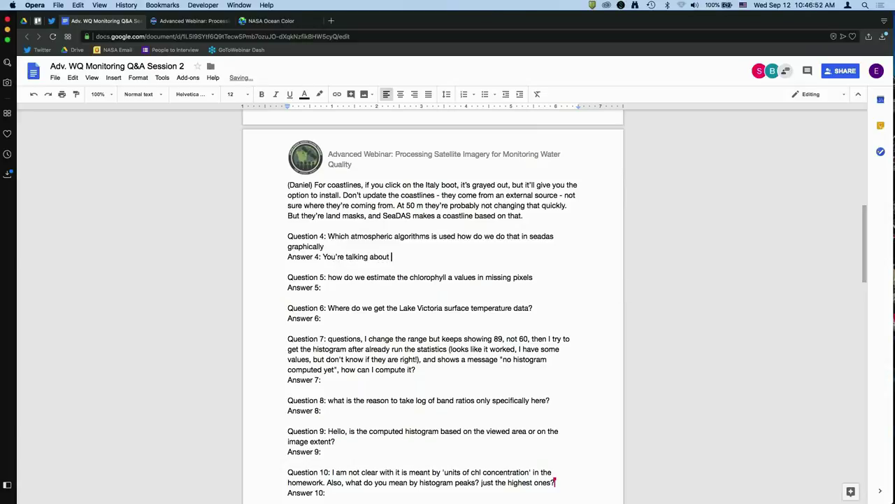
pyautogui.write('atmospheric correction, I believe, the al')
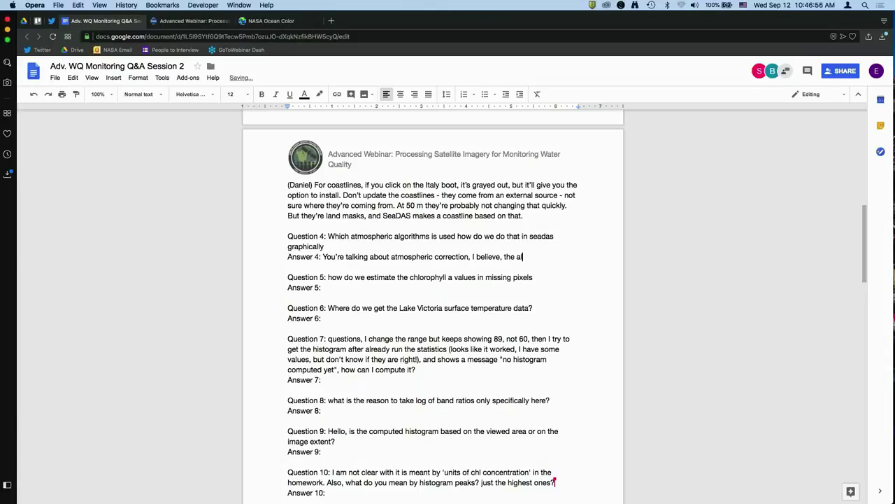
pyautogui.write('gorithm was in last')
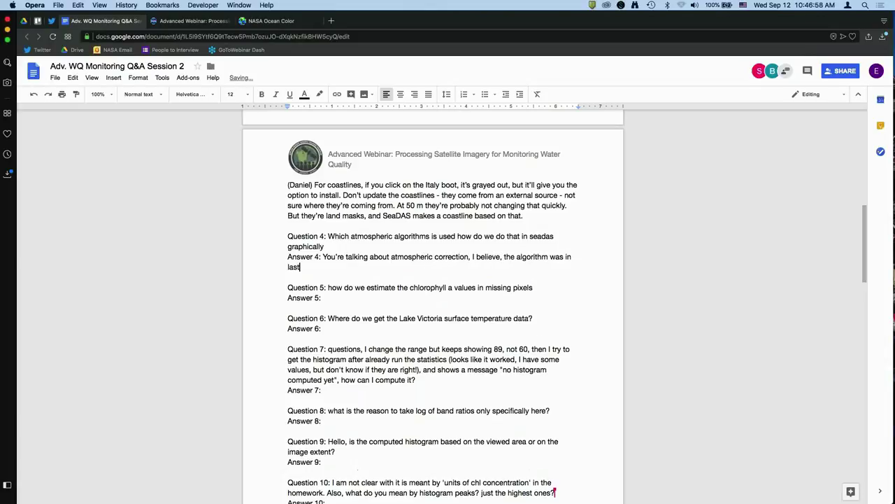
pyautogui.write(" week's presentation. This is the ocean color bi")
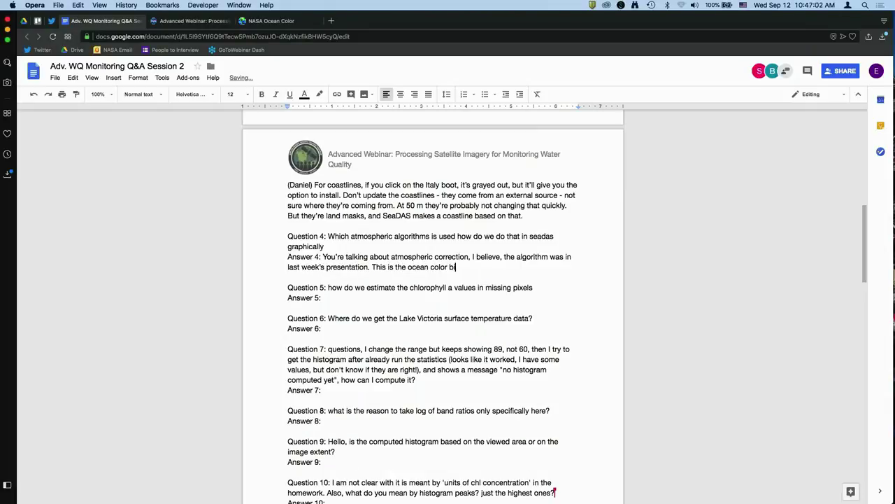
pyautogui.write('ological processing group that uses atmosph')
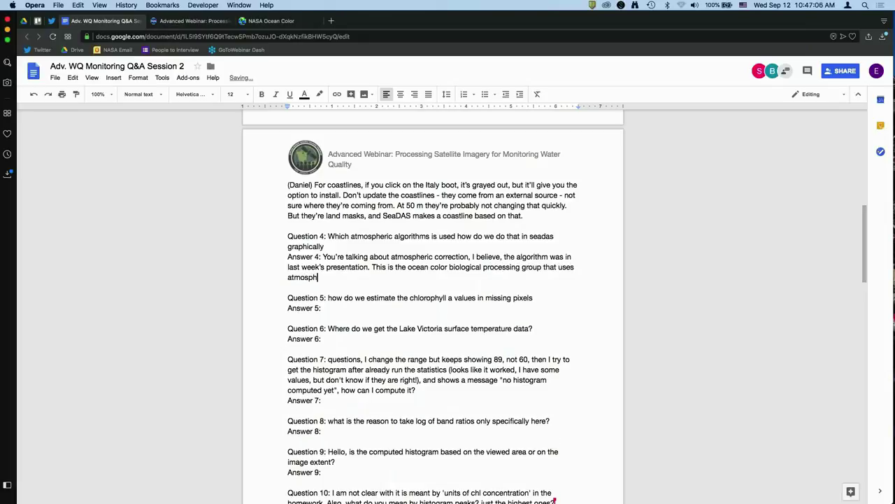
pyautogui.write('eric correction. That link was in week 1')
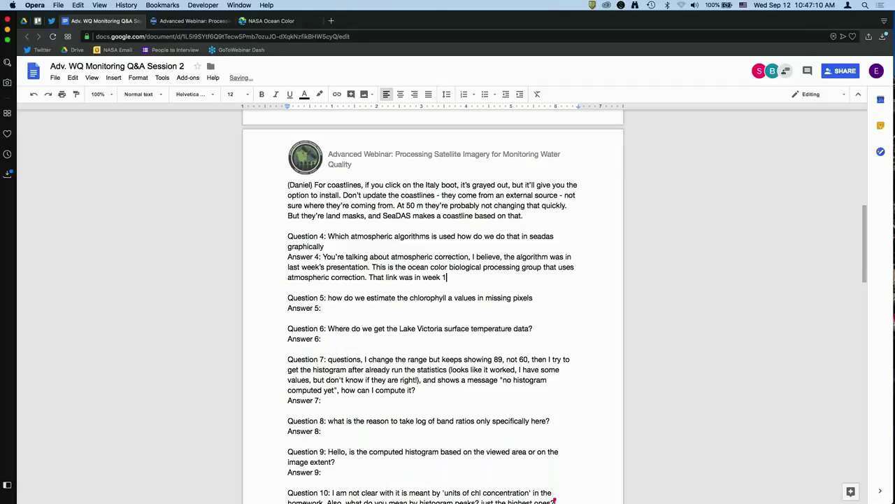
pyautogui.write('. We talked about atmospheric')
pyautogui.write(' correction. ')
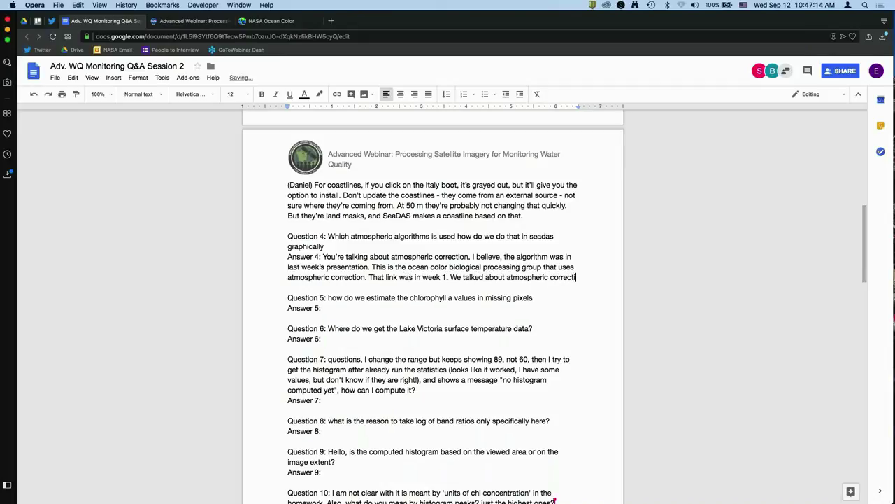
pyautogui.write('So, M')
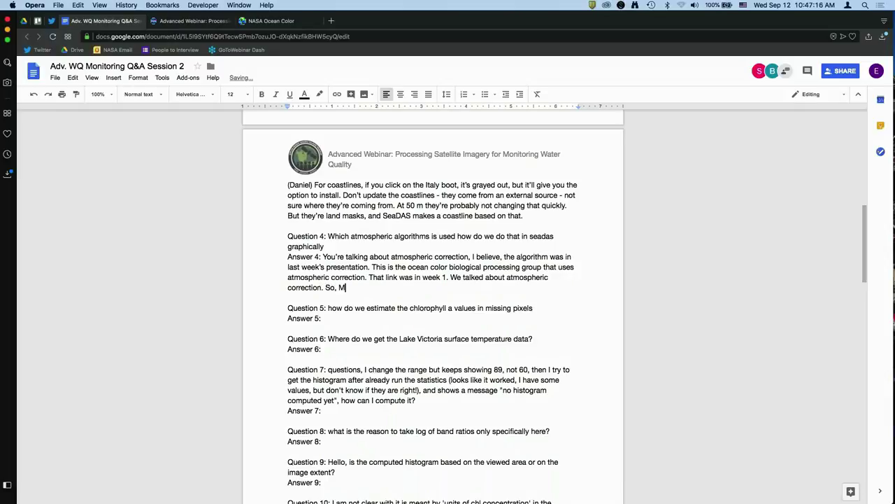
pyautogui.write('ODIS and VIIRS data, the')
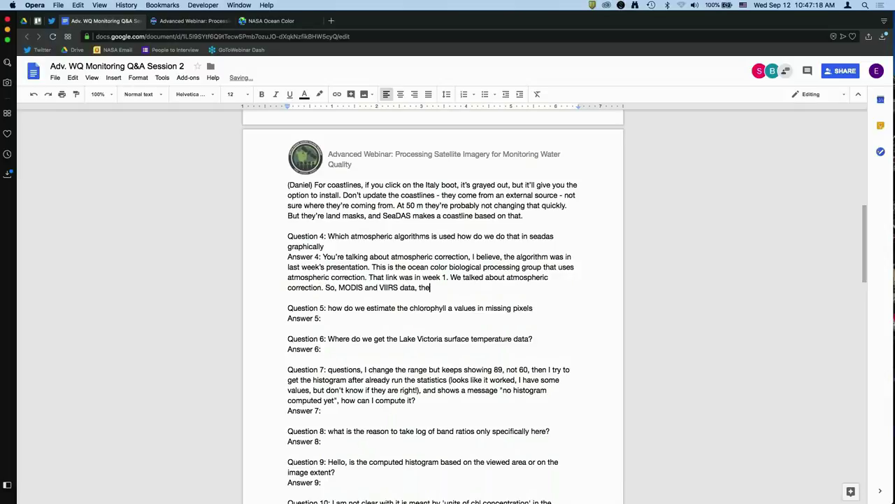
pyautogui.write('y are corrected and we have L2 data. ')
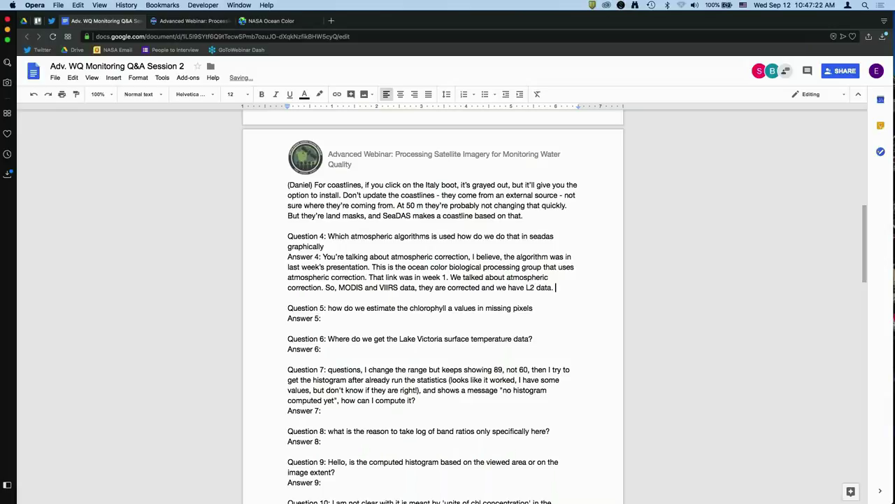
pyautogui.write('Next week when we look at Ln')
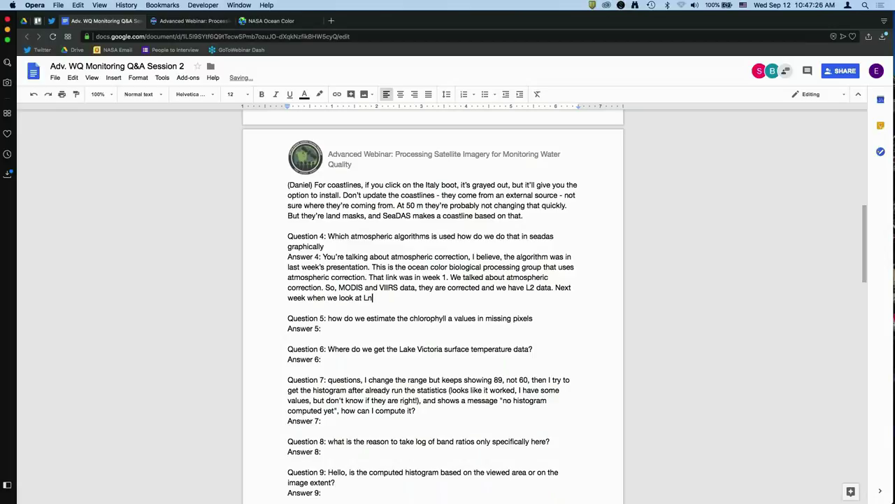
pyautogui.press('BackSpace')
pyautogui.write('andsat data, you can use this algorithm to ')
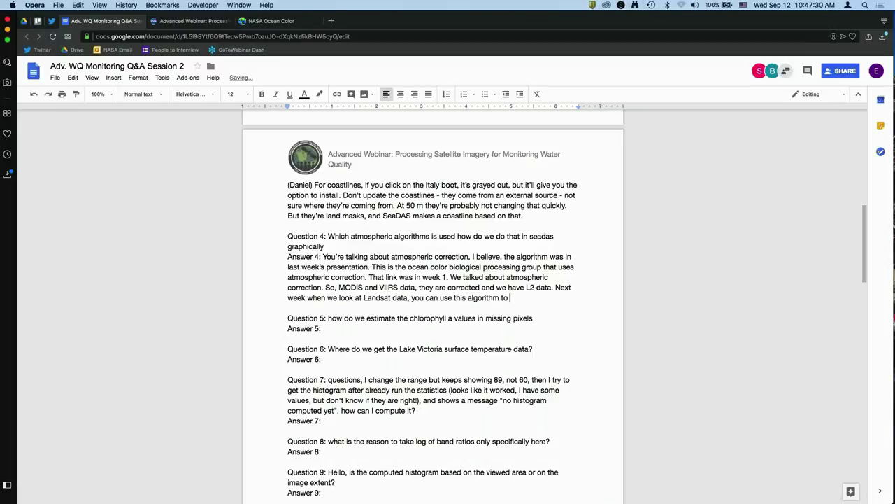
pyautogui.write('generate L2 data. That is available')
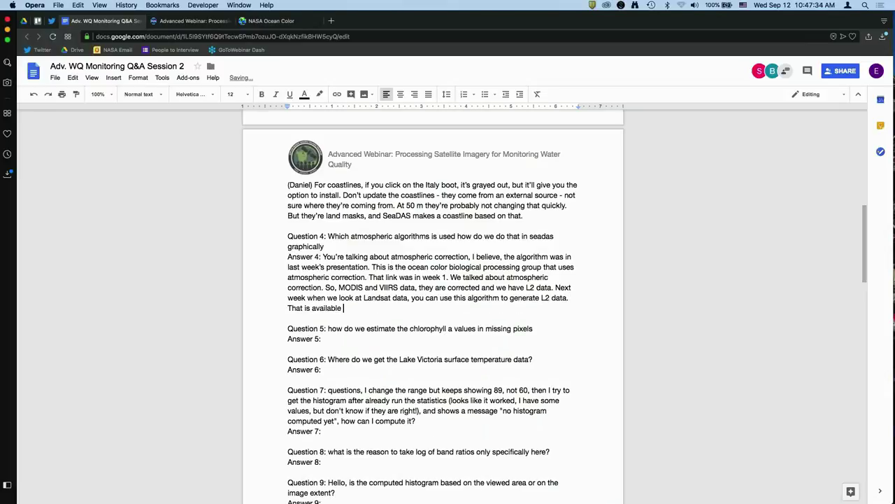
pyautogui.write(' through SeaDAS GUI. You have t')
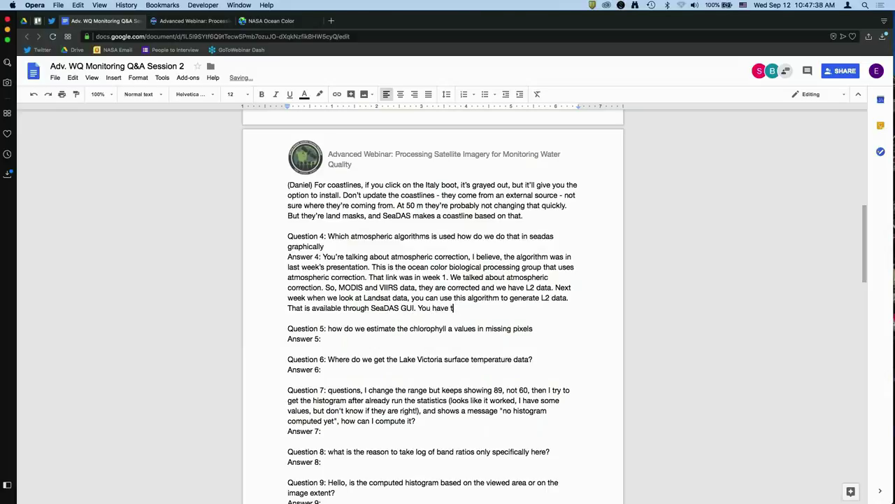
pyautogui.write('o install that software, but that is pos')
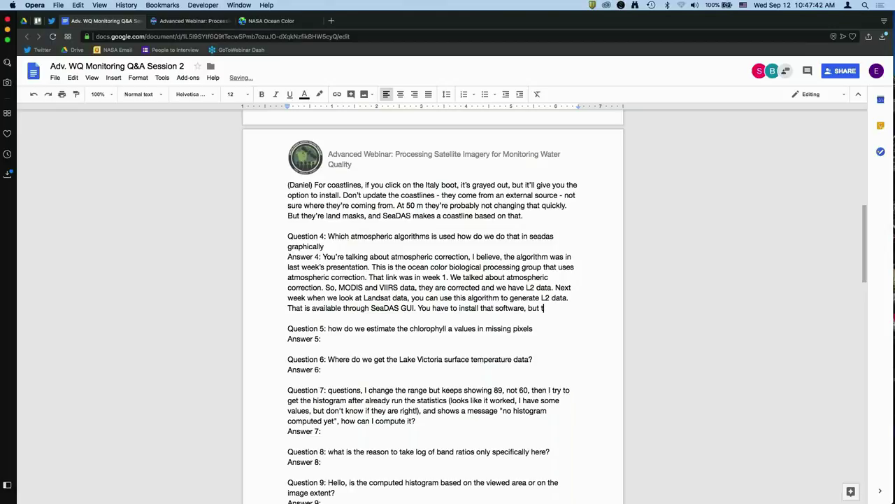
pyautogui.write('r a few sensors. You wou')
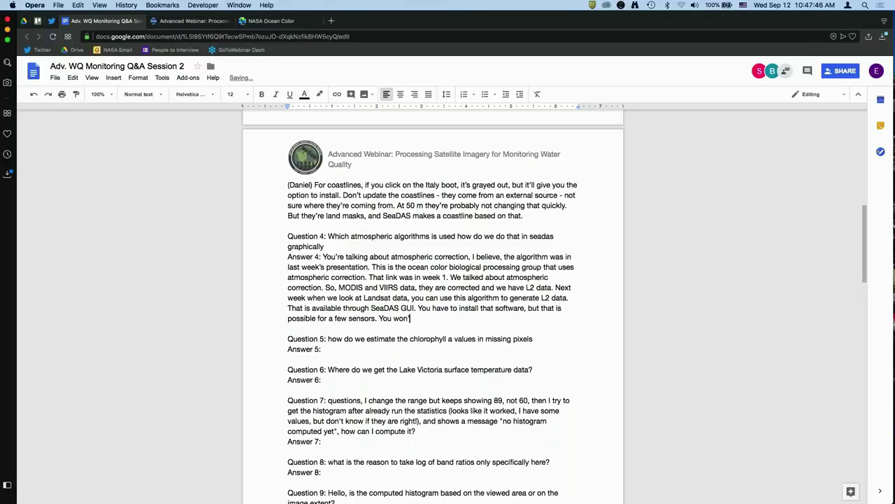
pyautogui.write("'t be able to do that for OCI, say, but ")
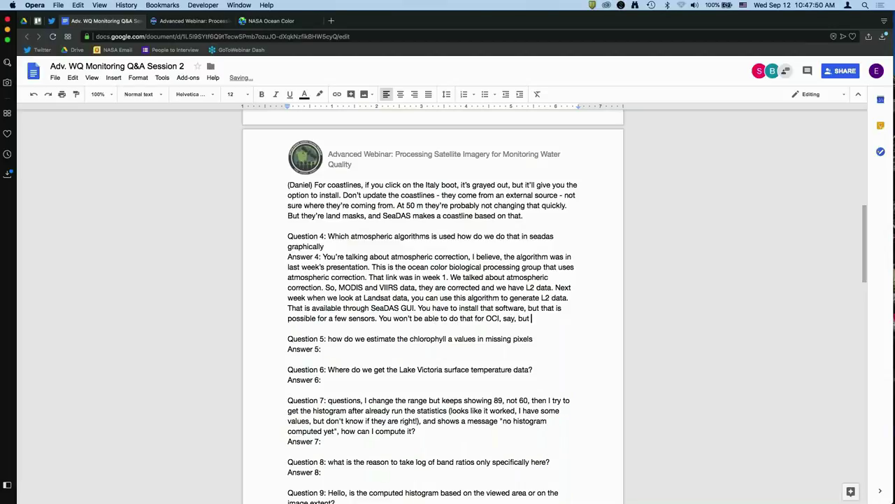
pyautogui.write('you have this la')
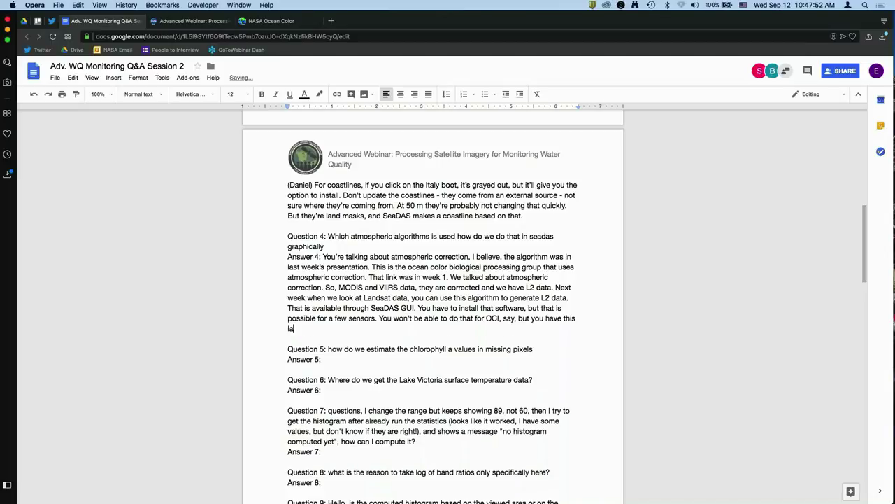
pyautogui.write('gorithm available ')
pyautogui.write('As we c')
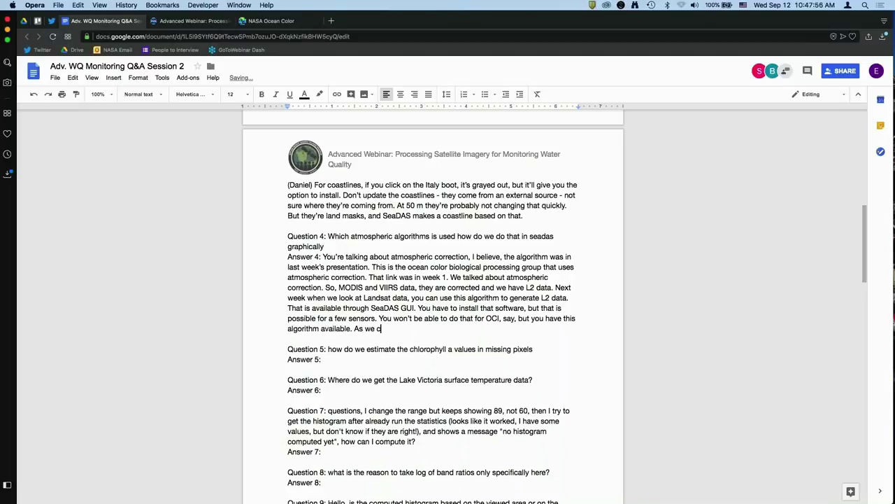
pyautogui.press('BackSpace')
pyautogui.write('talked last week, other atmospheric ')
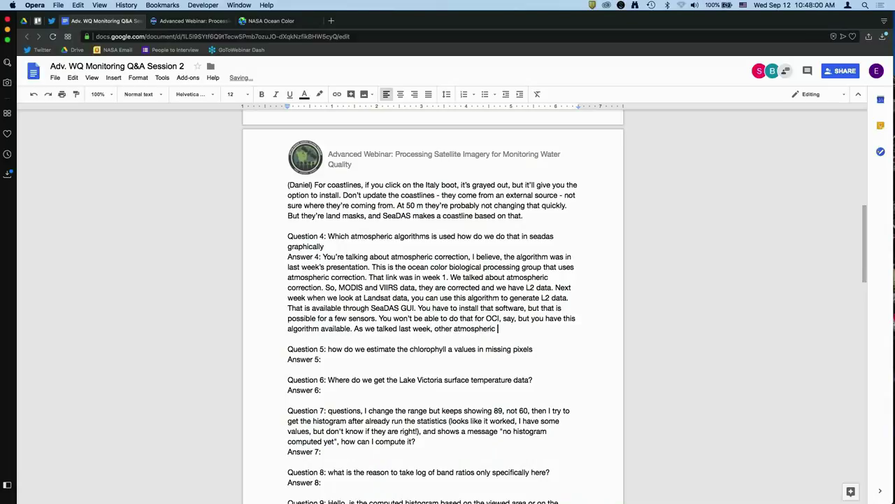
pyautogui.write('correction algorithms are available, and you ')
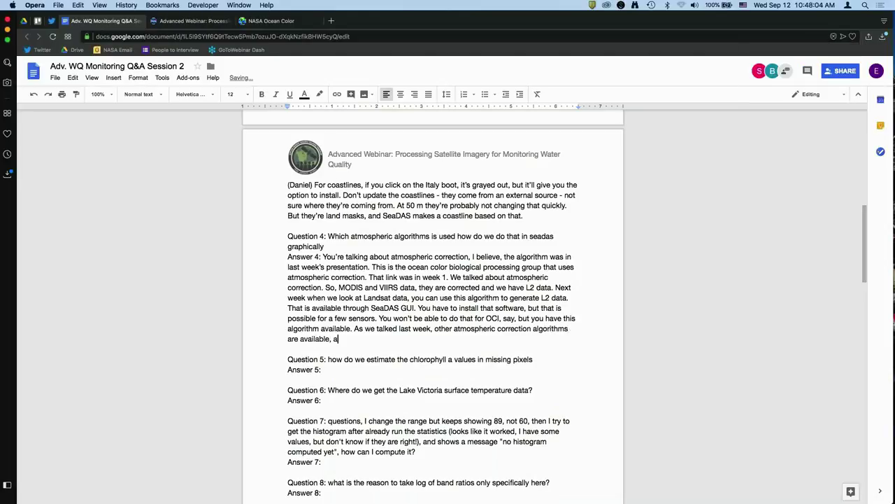
pyautogui.write('can use those in command line or different')
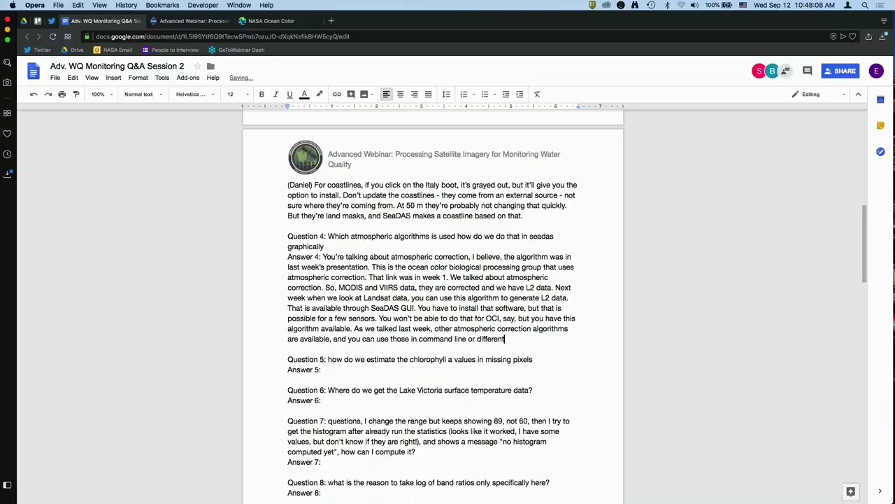
pyautogui.write(' software.')
pyautogui.doubleClick(442, 367)
# Begin Answer 5 on filling missing chlorophyll pixels when satellite data is unavailable (clouds, algorithm failure)
pyautogui.scroll(-5, 442, 367)
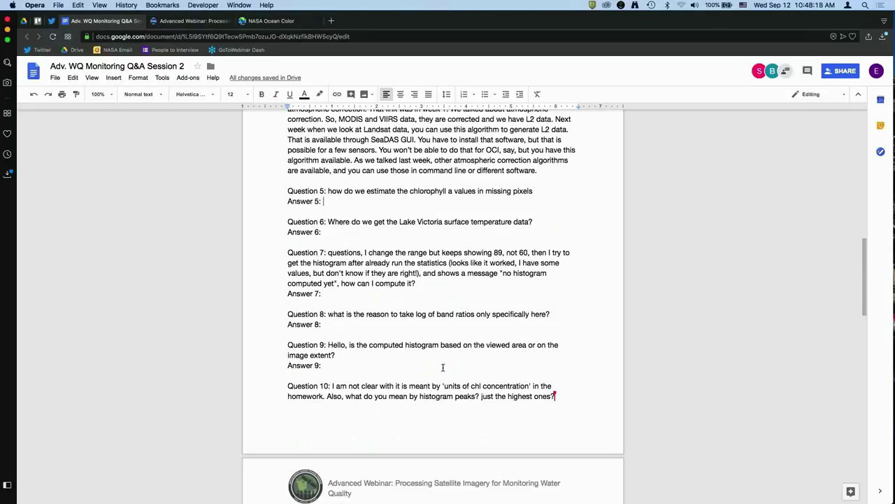
pyautogui.write('Obviously, from sa')
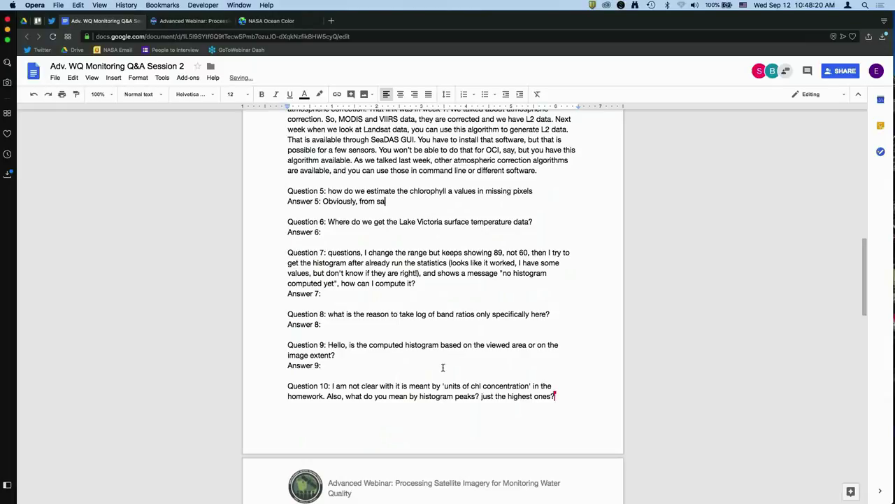
pyautogui.write('tellite data')
pyautogui.hotkey('alt', 'shift', 'Left')
pyautogui.hotkey('alt', 'shift', 'Left')
pyautogui.hotkey('alt', 'shift', 'Left')
pyautogui.write('when satellite data is not')
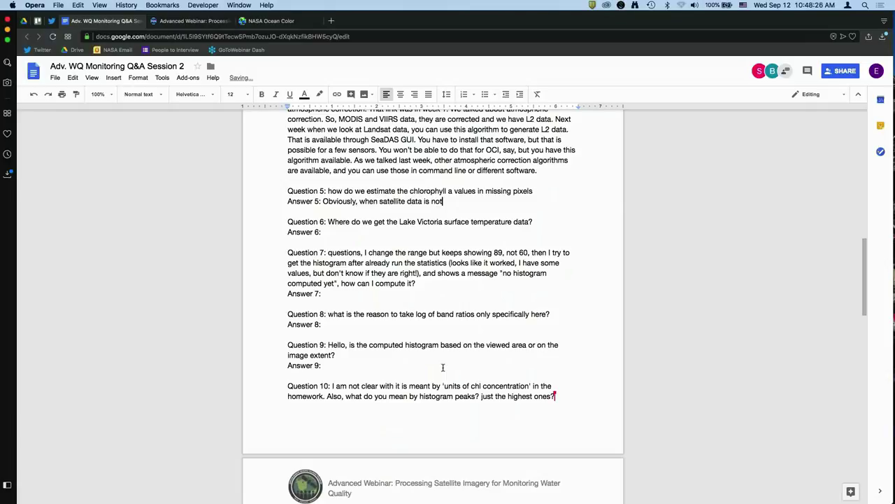
pyautogui.write(' available (clouds, algorithm failure')
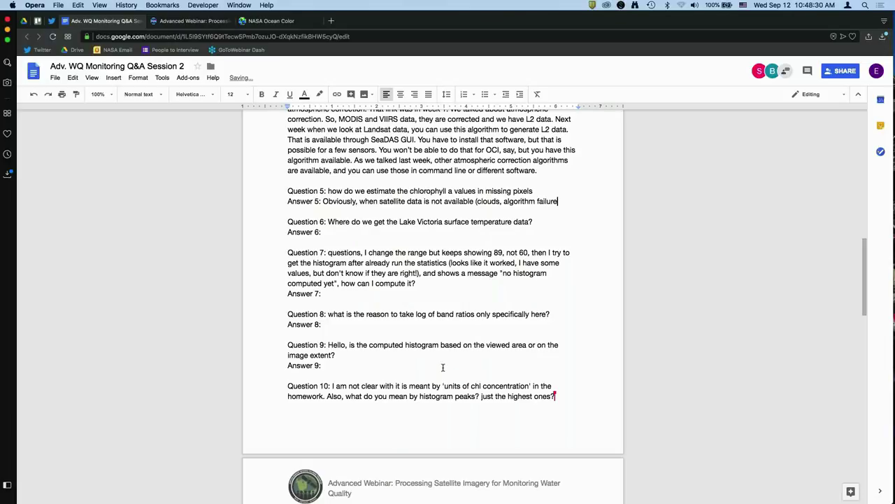
pyautogui.write("), if you don't see ")
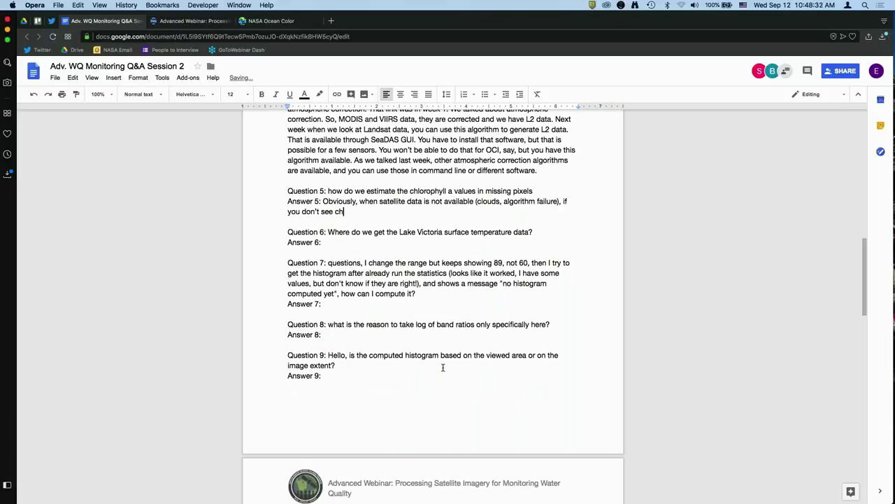
pyautogui.write('value - you can interpolate from surrounding pixe')
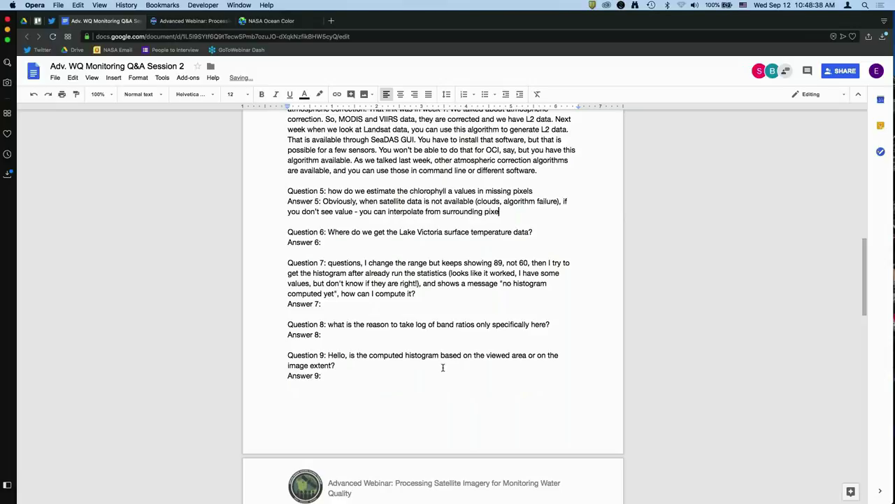
pyautogui.write("ls. That's an estimation, gues")
pyautogui.write('swork ')
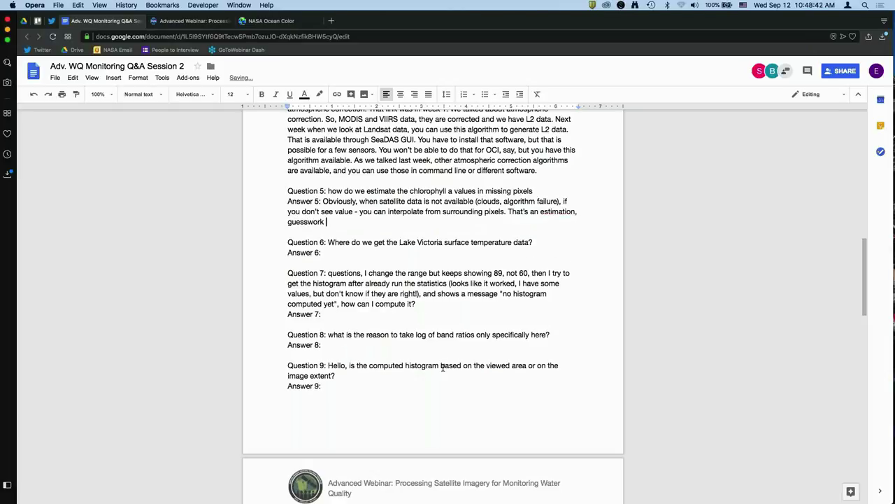
pyautogui.write('- do bilinear interpretation. But ')
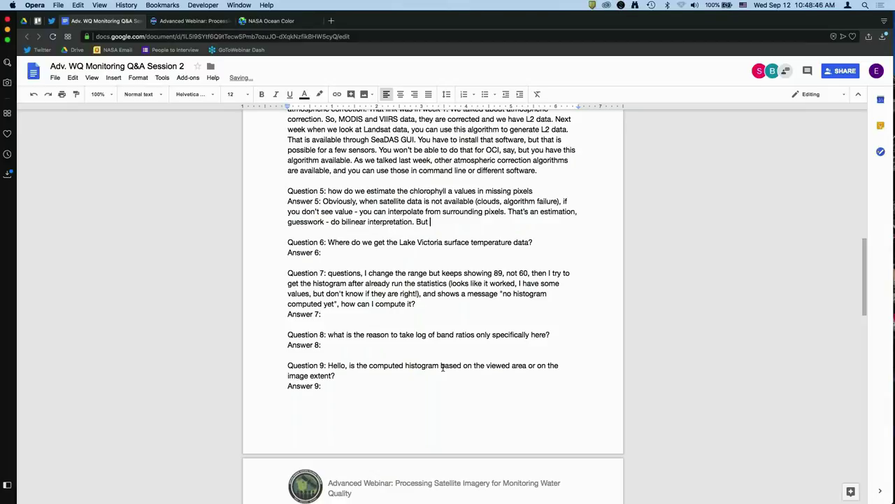
pyautogui.write("that's all you can do if there's missing data. (")
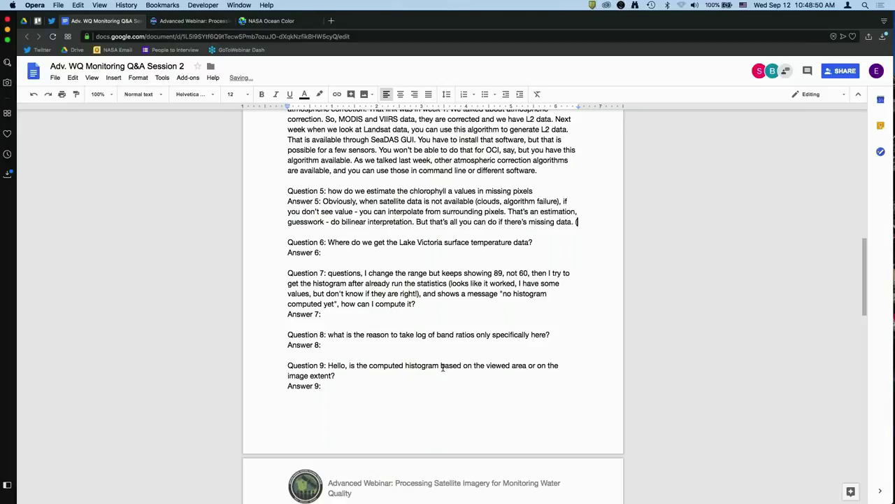
pyautogui.write('Daniel) you can also ')
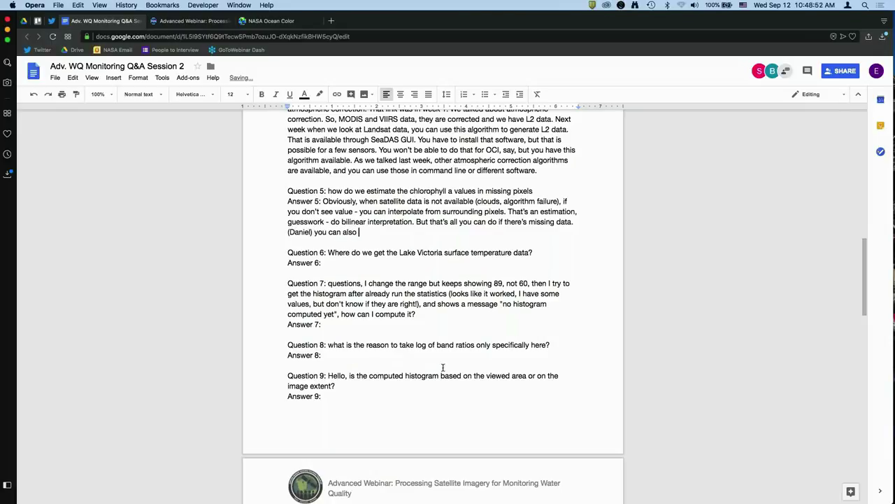
pyautogui.write('change algorithm or change thresholds that a')
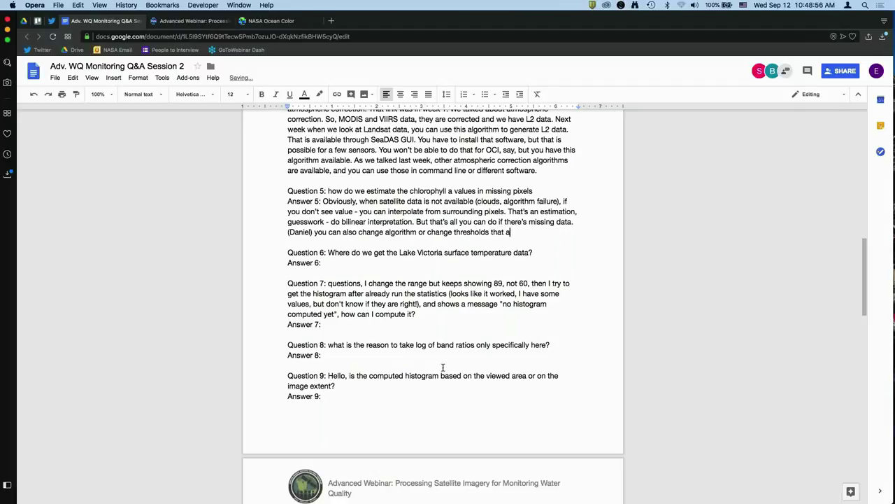
pyautogui.write('re throwing away your dat')
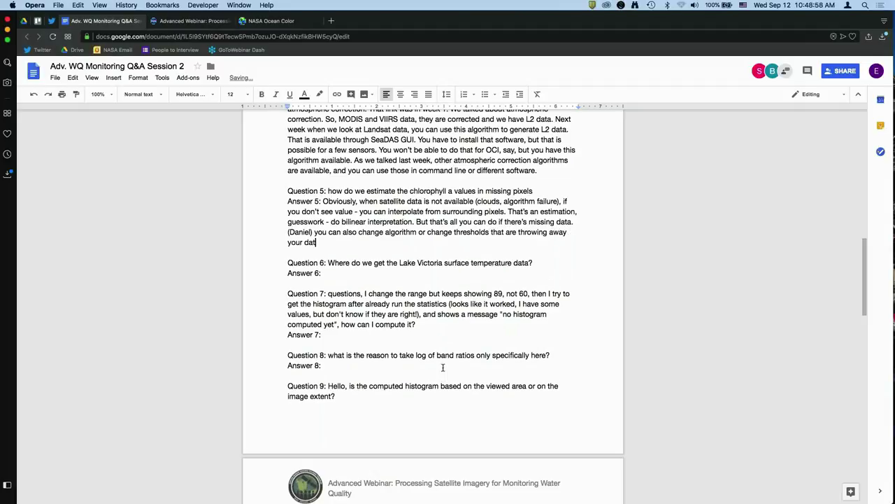
pyautogui.write("a. Your data is missing because it's missing.")
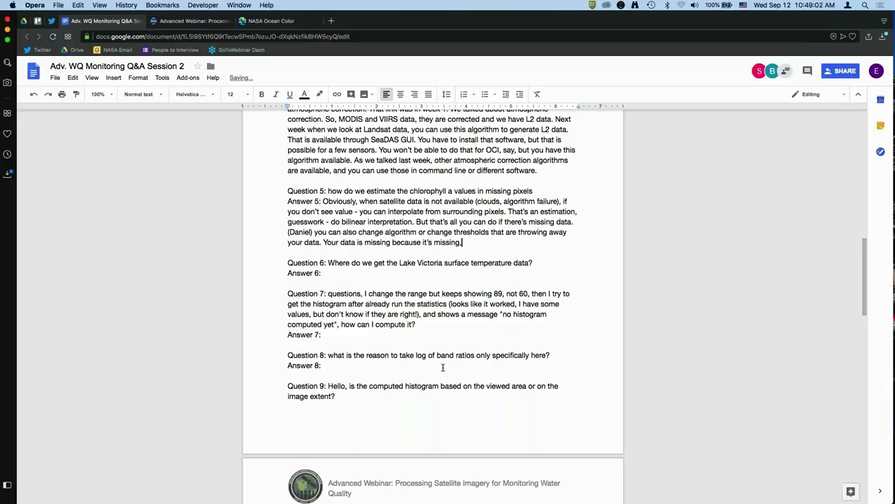
pyautogui.write(' or it was considered not to meet the qualit')
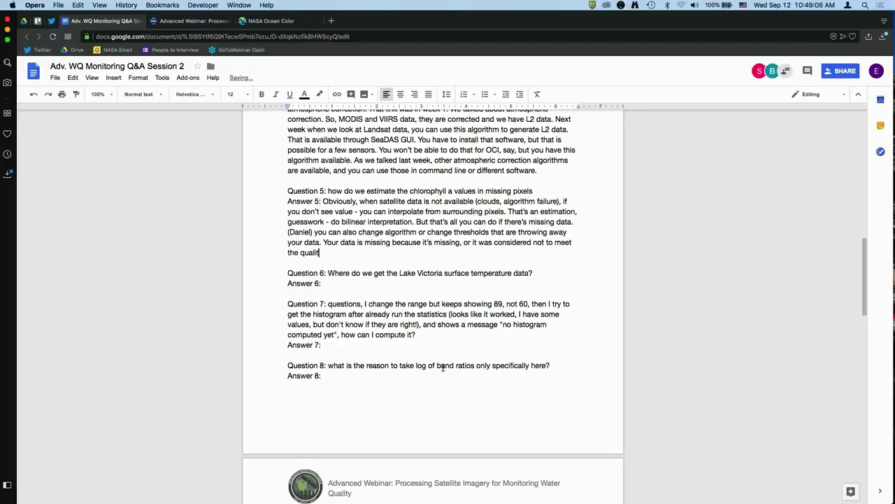
pyautogui.write('y criteria. You can also adjust t')
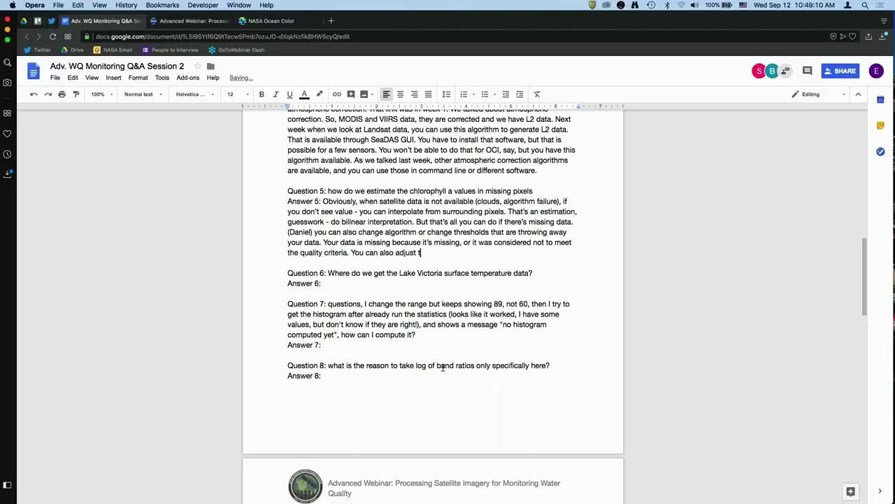
pyautogui.write('he masking thresholds and what gest')
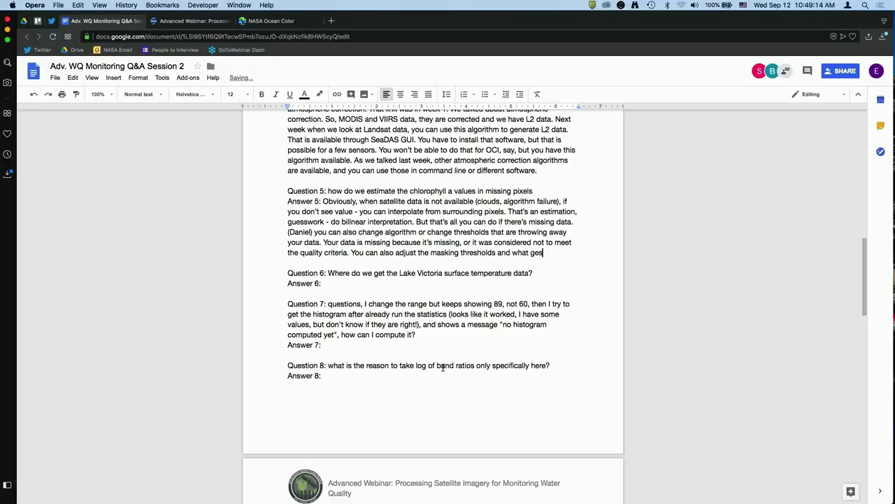
pyautogui.press('BackSpace')
# Add that adjusting masking thresholds is possible but worrisome for quality science data, correcting 'worrysome'
pyautogui.write('ts masked out, things li')
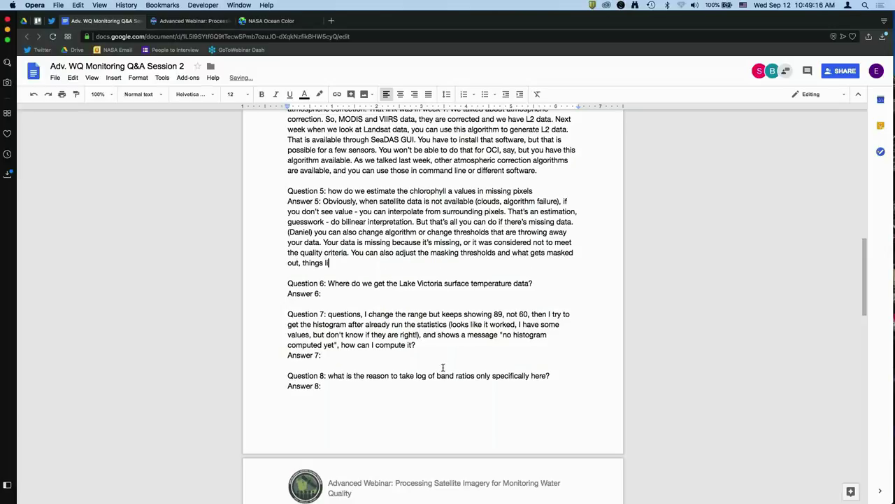
pyautogui.write("ke that. You can also adjust - it's a littl")
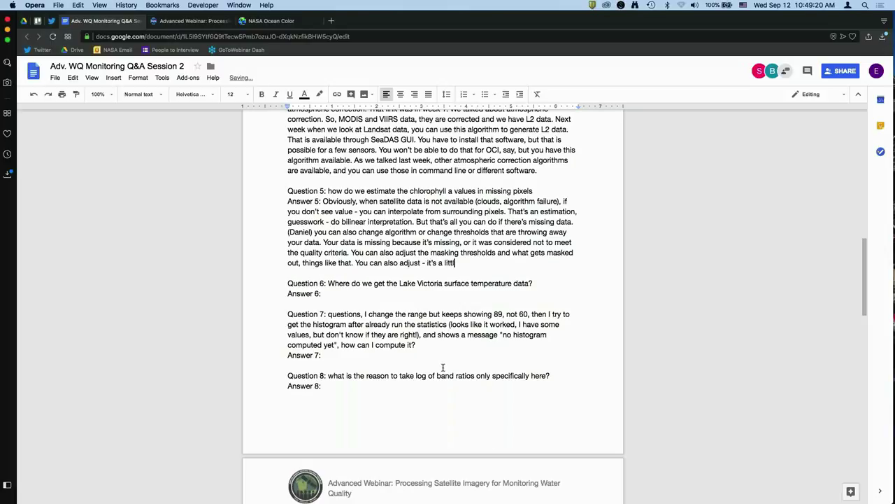
pyautogui.write('e more bold - adjust to  the earth ')
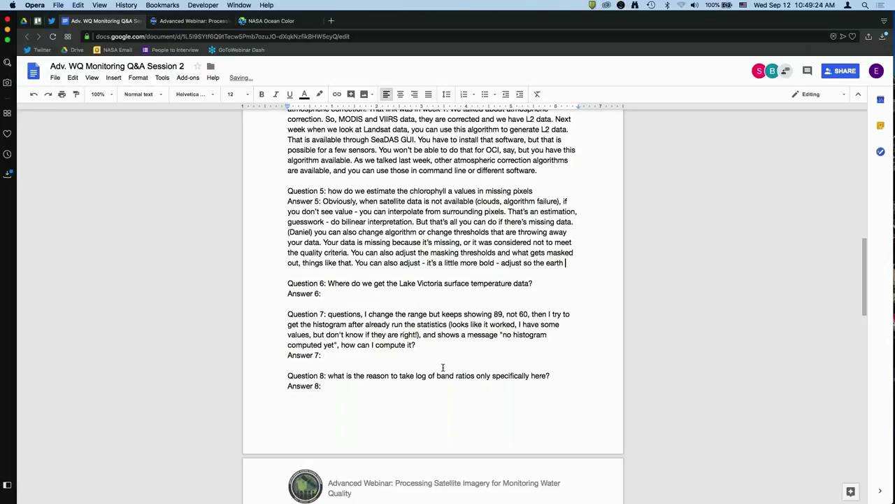
pyautogui.write('no longer has any')
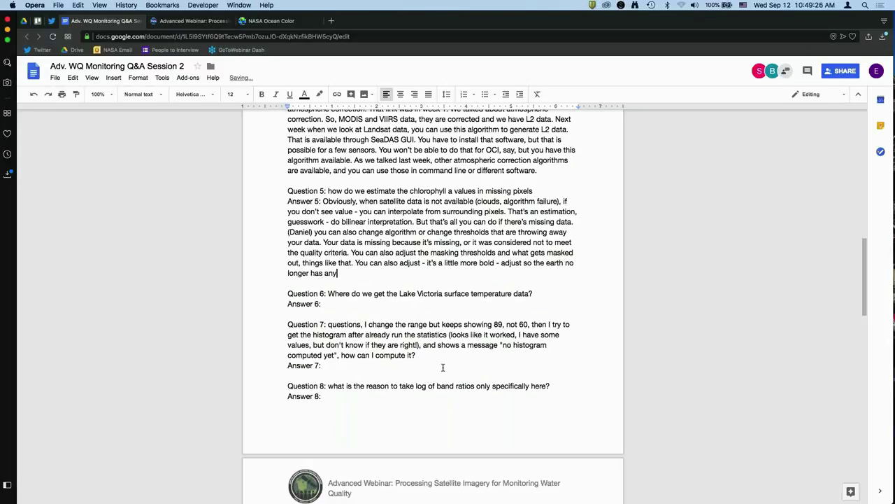
pyautogui.write(' land and trea')
pyautogui.write('u can ')
pyautogui.write('get more r')
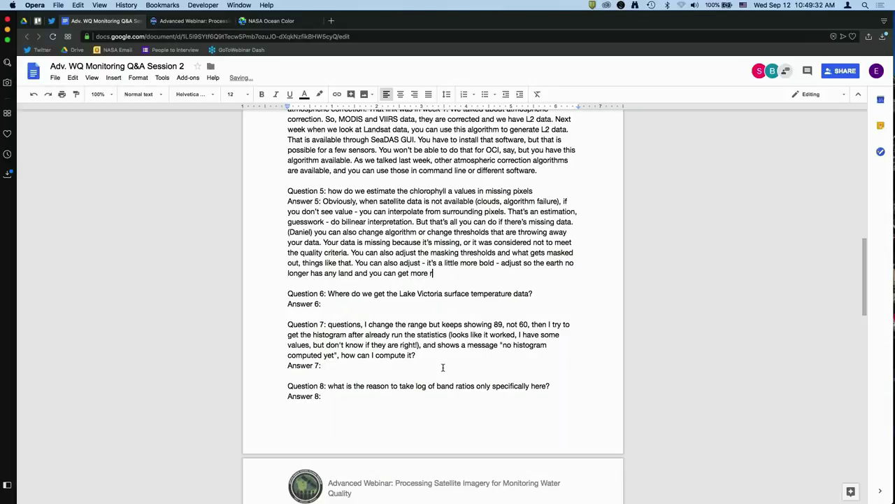
pyautogui.write("etrieval results, but then you'd have to mas")
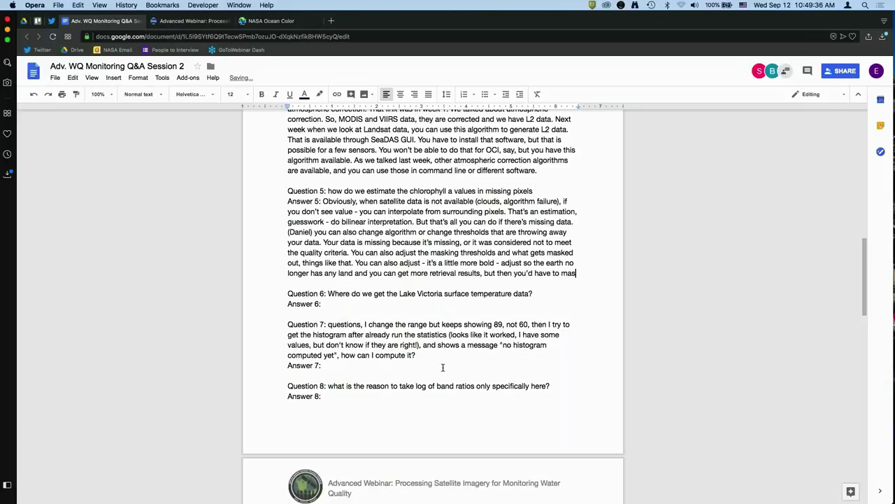
pyautogui.write('k out the land. But th')
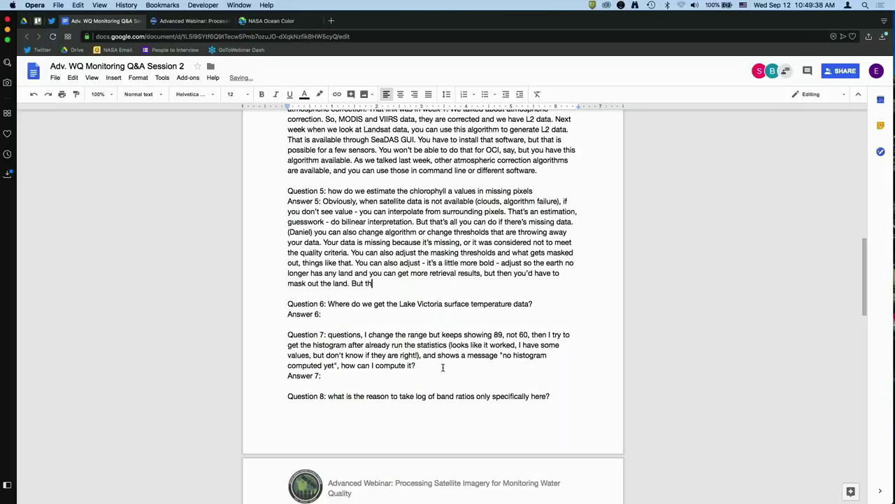
pyautogui.write("en you wouldn't have coast")
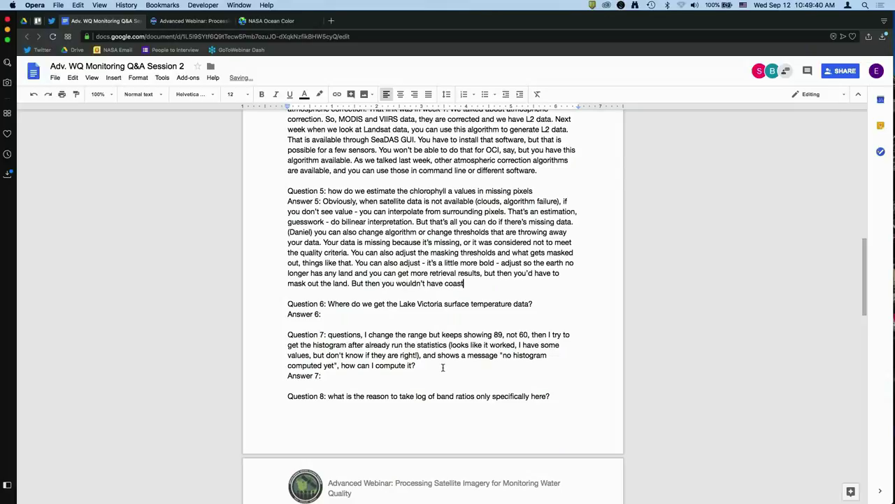
pyautogui.write('al removals. Anything you do outside')
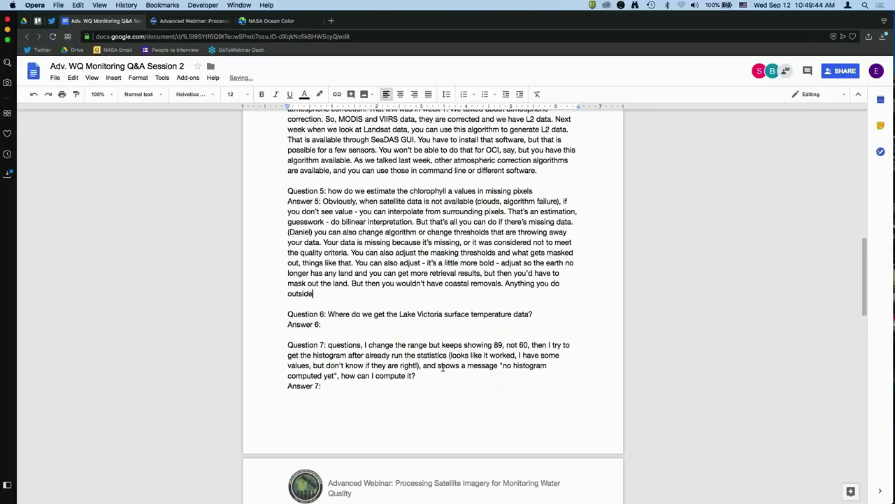
pyautogui.write(' of the norm is okay for imagery can')
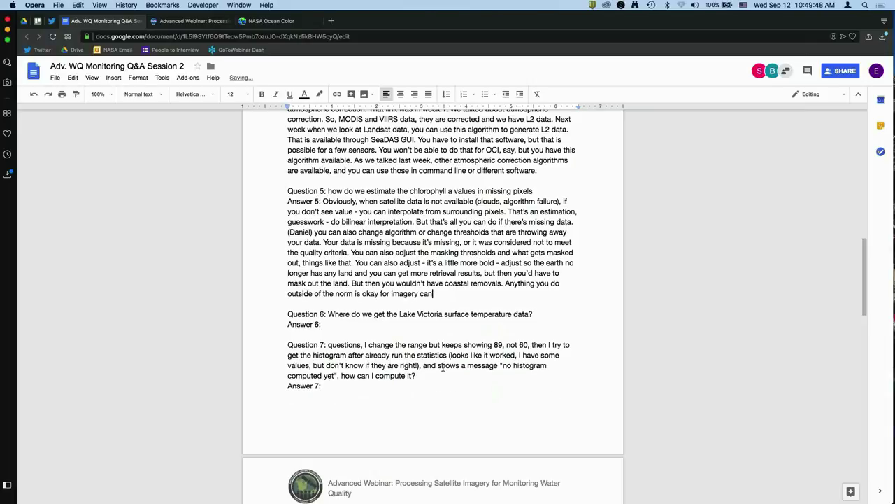
pyautogui.press('BackSpace')
pyautogui.press('BackSpace')
pyautogui.press('BackSpace')
pyautogui.press('BackSpace')
pyautogui.write(', but can be worrysome if you want ')
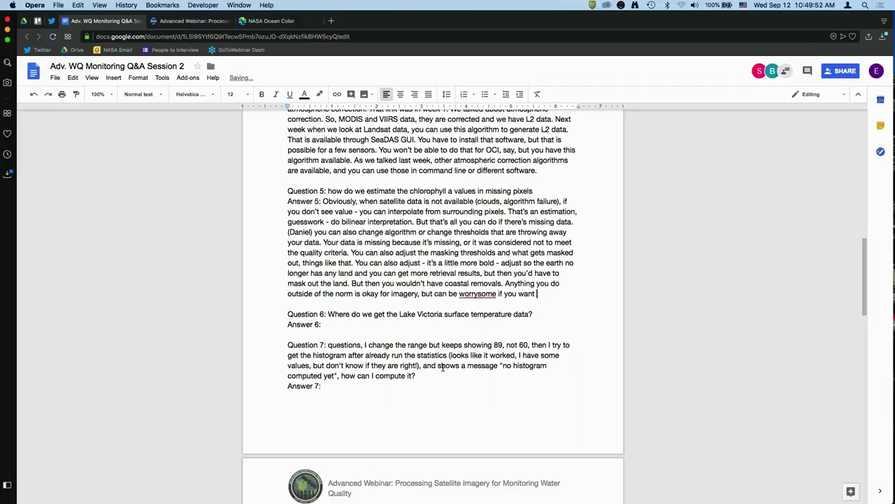
pyautogui.write('to talk about quali')
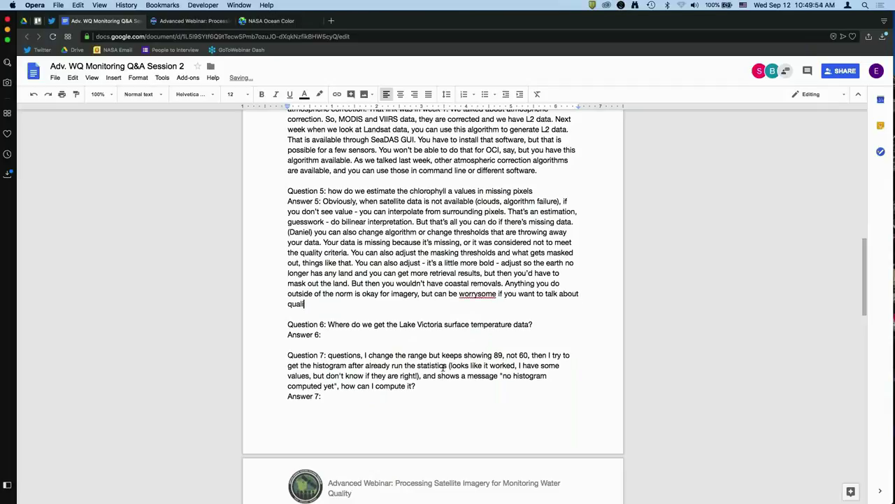
pyautogui.write('ty science da')
pyautogui.click(478, 293)
pyautogui.press('BackSpace')
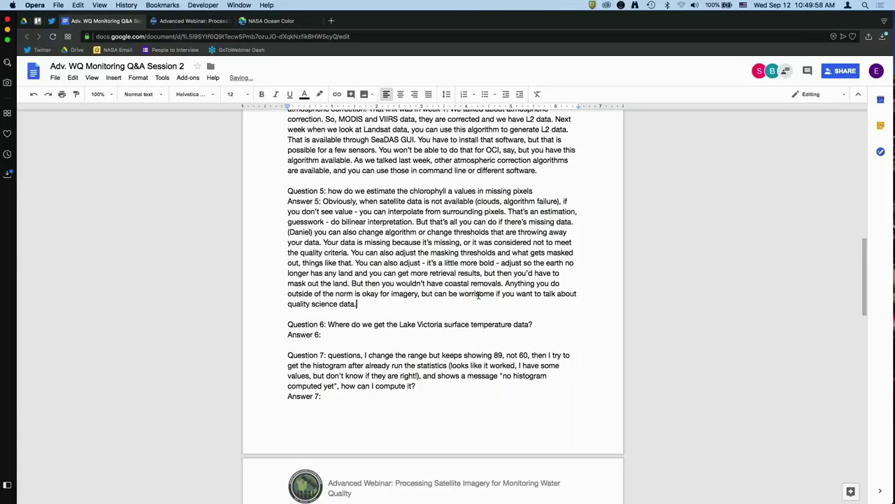
pyautogui.press('Down')
pyautogui.press('Down')
pyautogui.press('End')
# Answer that Lake Victoria SST is on OceanColor Web with the chlorophyll data, fixing 'concetration'
pyautogui.scroll(-2, 600, 247)
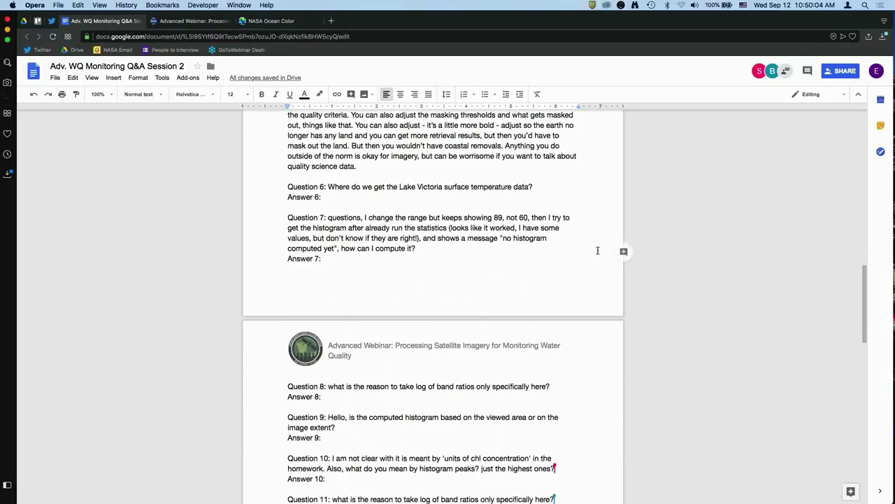
pyautogui.write('OceanCoo')
pyautogui.write('or w')
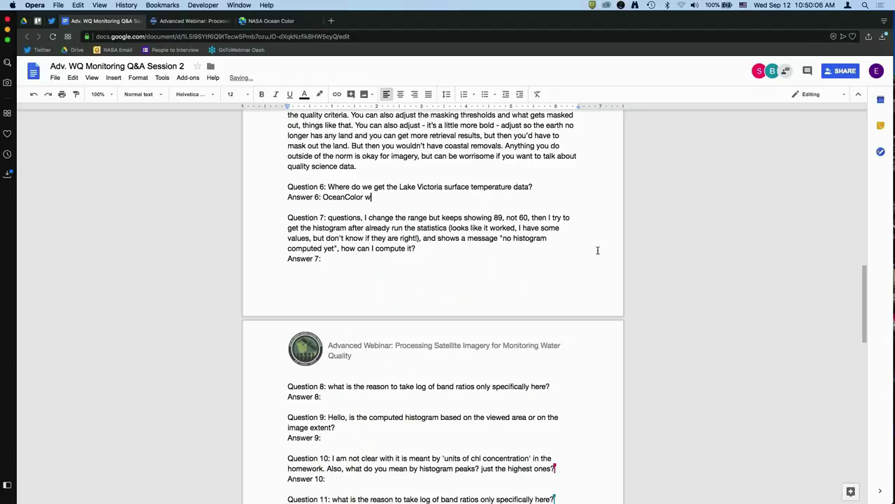
pyautogui.write('eb. Same place where you downloade')
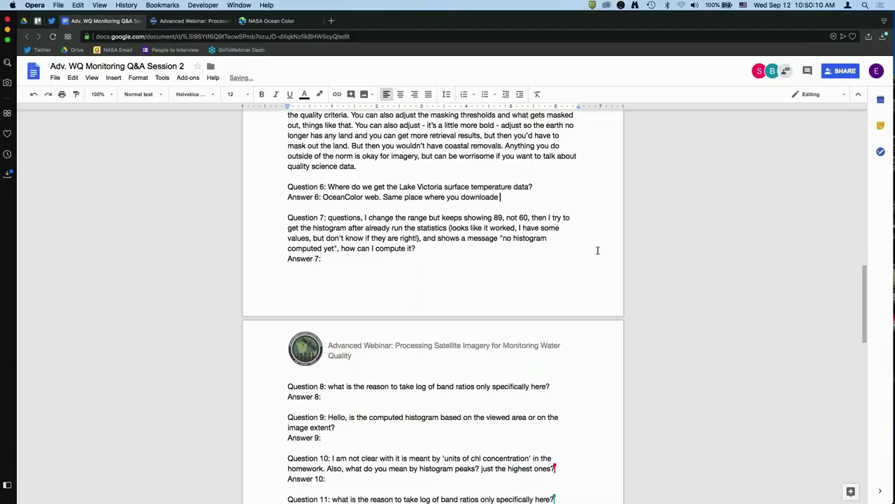
pyautogui.write('d chlorophyll concetration data, the')
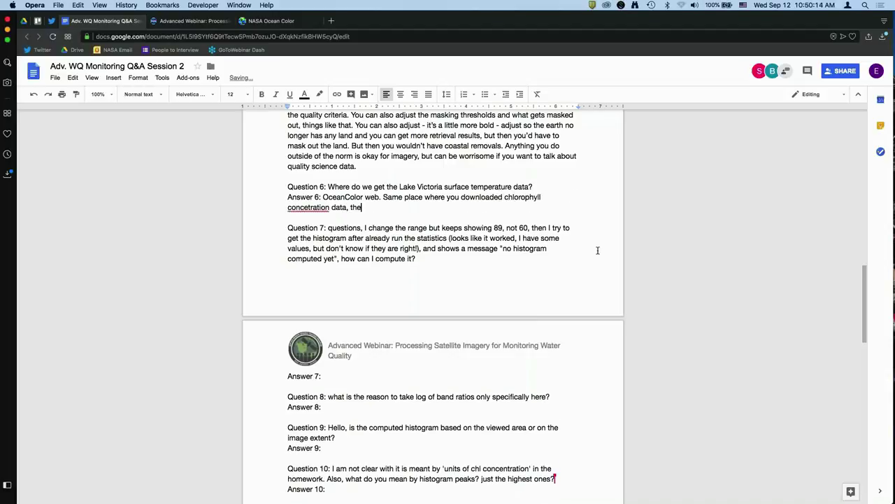
pyautogui.write("re's a file for SST, too. If you")
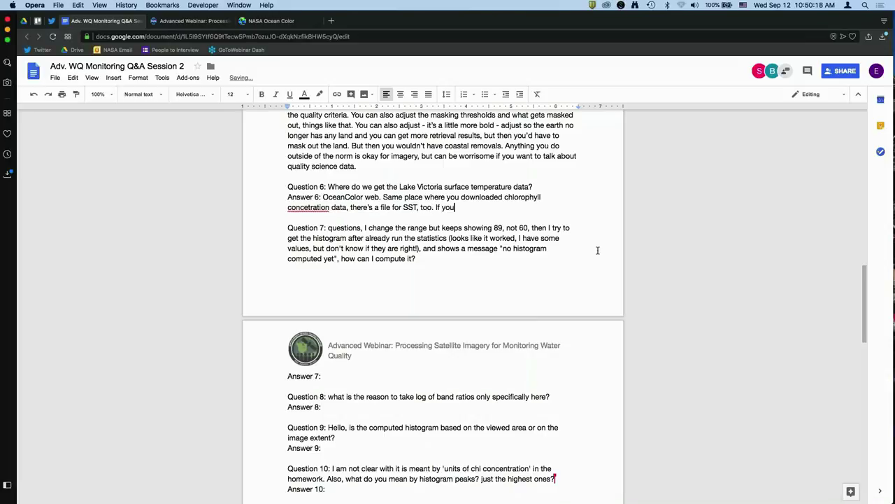
pyautogui.write(' go to exercise 1 for ocean color, ther')
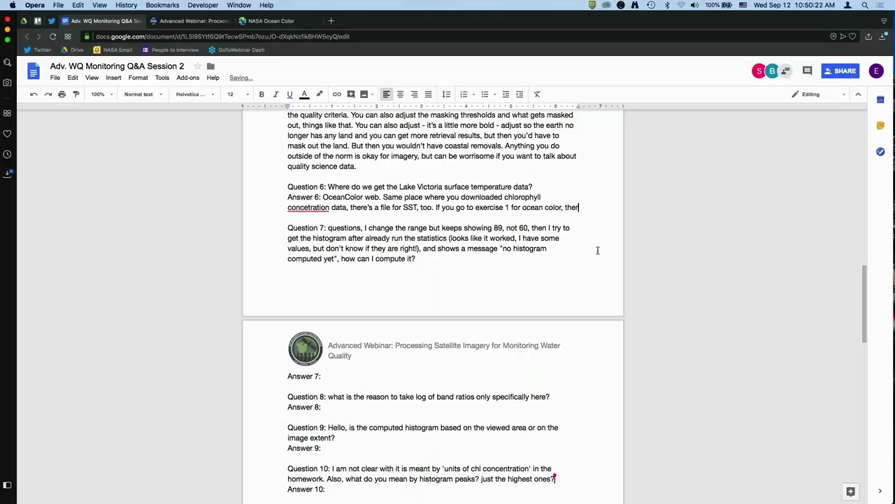
pyautogui.write("e's instructions on downl")
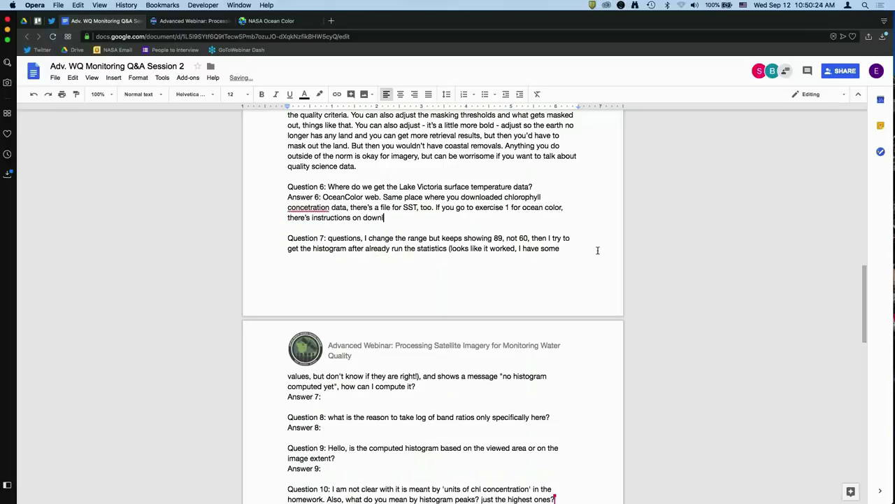
pyautogui.write('oading SST. Wherever you go t ch')
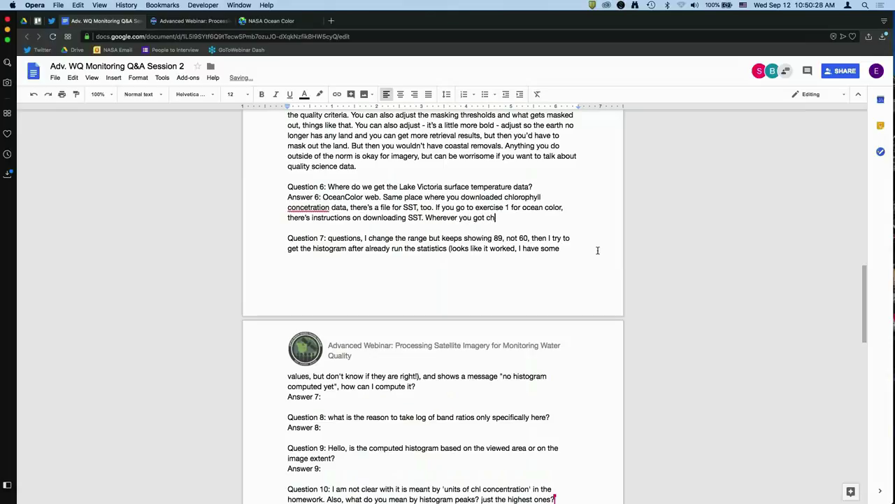
pyautogui.write('lorophyll concn')
pyautogui.write('centration, SST is')
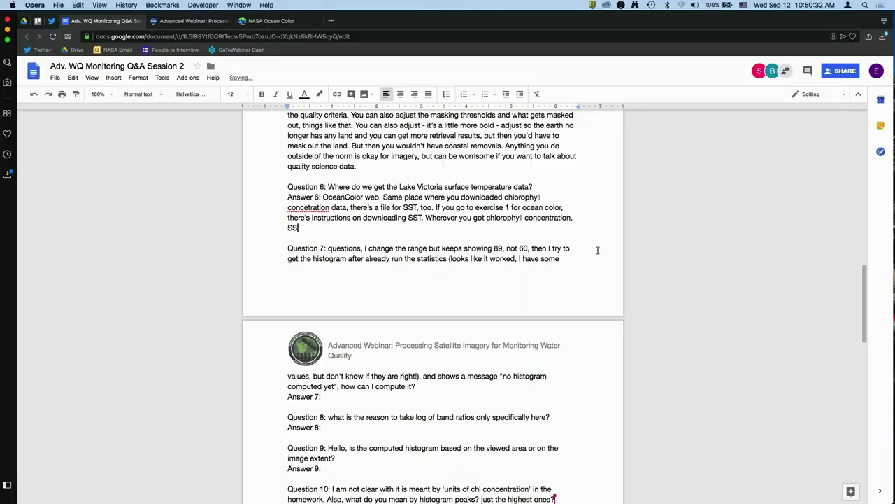
pyautogui.write(' there too.')
pyautogui.click(306, 207)
pyautogui.write('n')
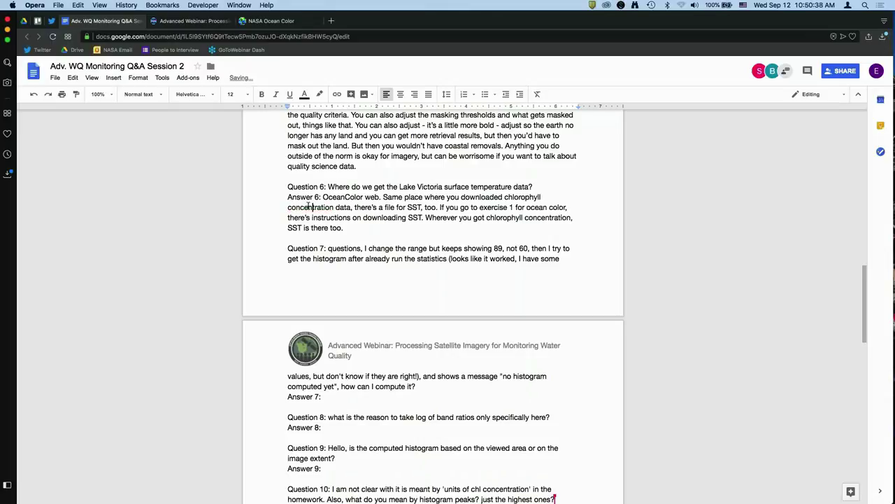
pyautogui.scroll(-3, 568, 240)
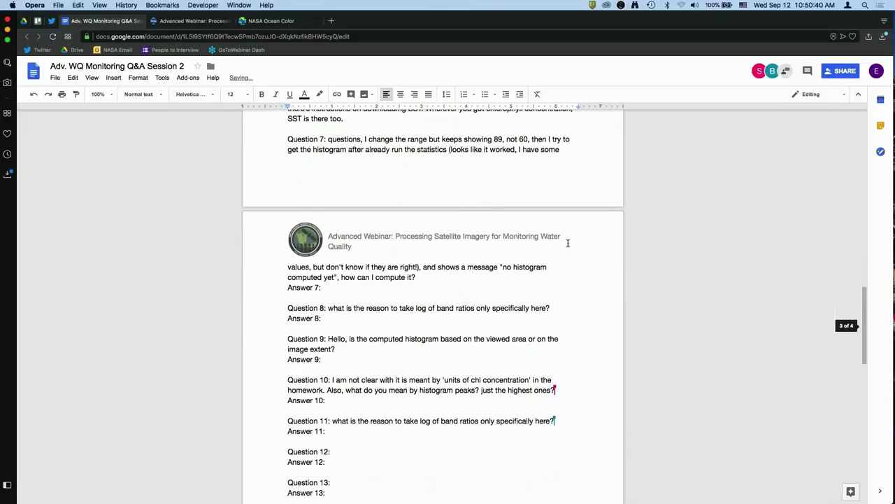
pyautogui.click(405, 290)
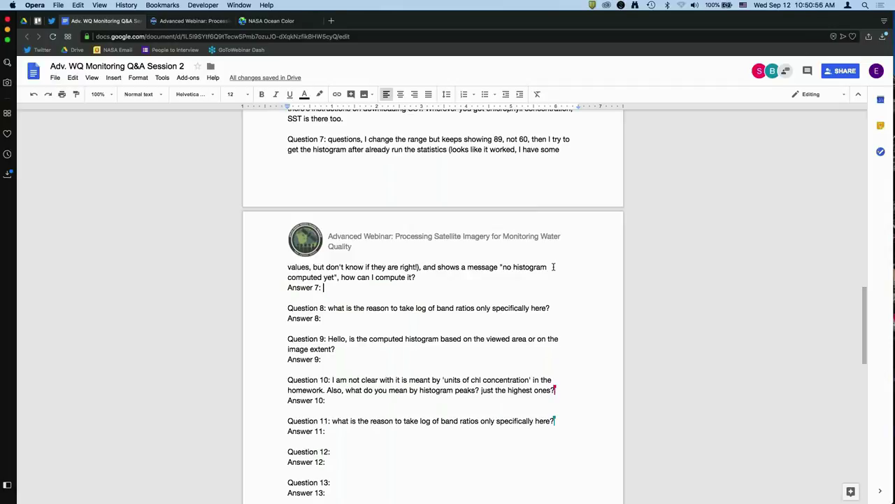
# Write in Answer 7 that the color bar must be redone every time values change
pyautogui.write("If you're try")
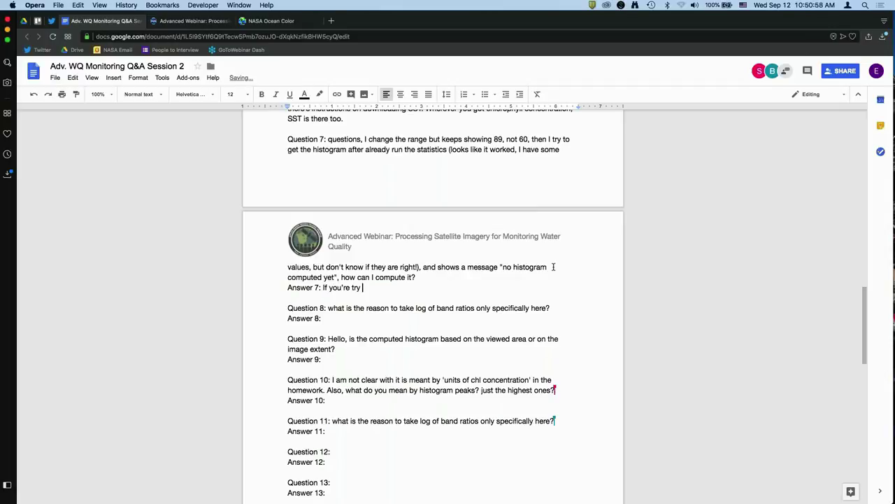
pyautogui.write('ing to get the color bar - every time y')
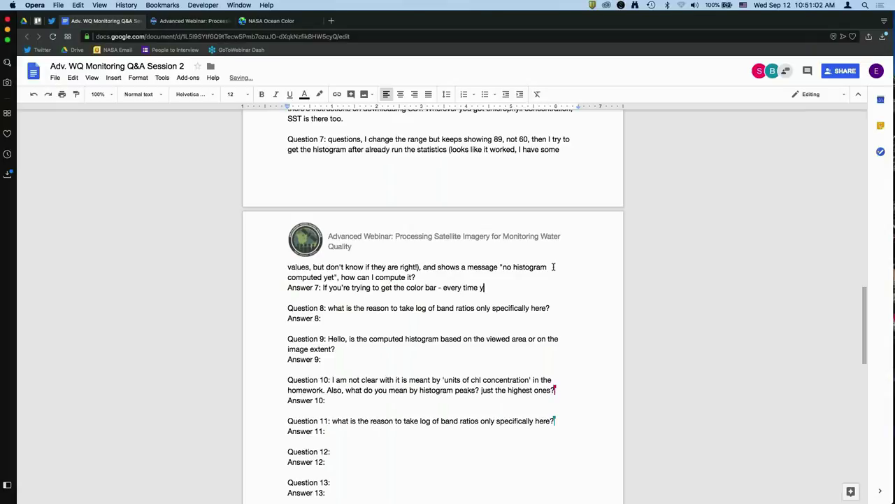
pyautogui.write('ou change the values')
pyautogui.write('you ')
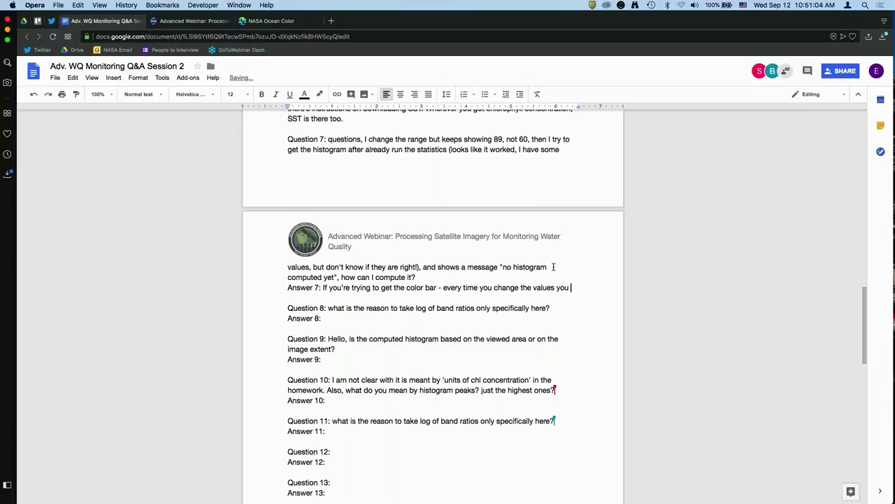
pyautogui.write('have to redo it.')
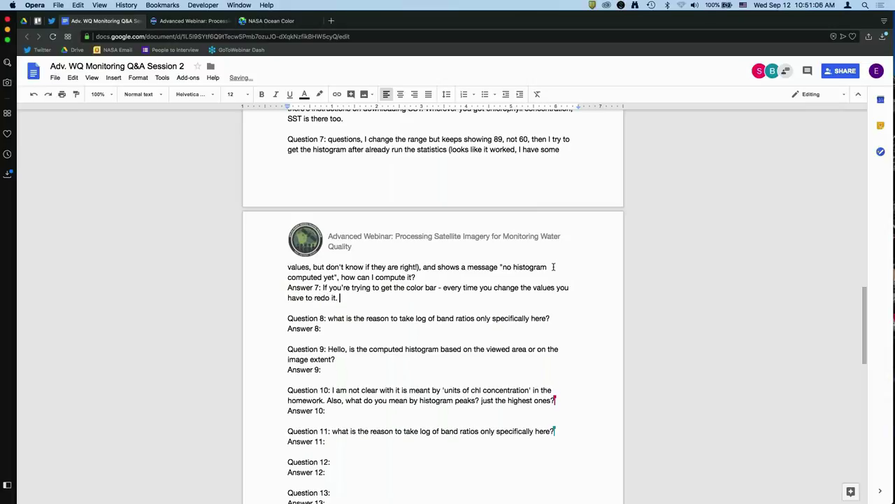
pyautogui.scroll(-3, 553, 267)
pyautogui.write('So you can t')
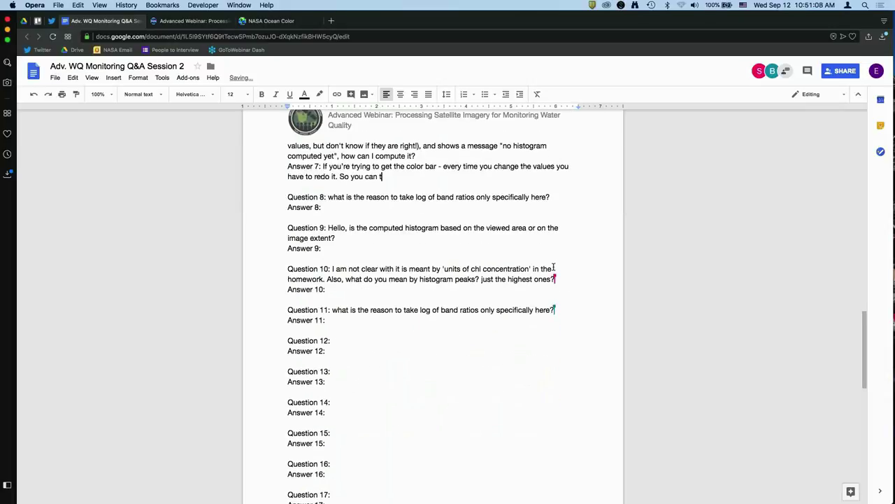
pyautogui.write('ry that again')
# Add to Answer 7 that histograms have a reset button on top
pyautogui.press('Down')
pyautogui.press('Down')
pyautogui.press('Down')
pyautogui.press('Up')
pyautogui.press('Left')
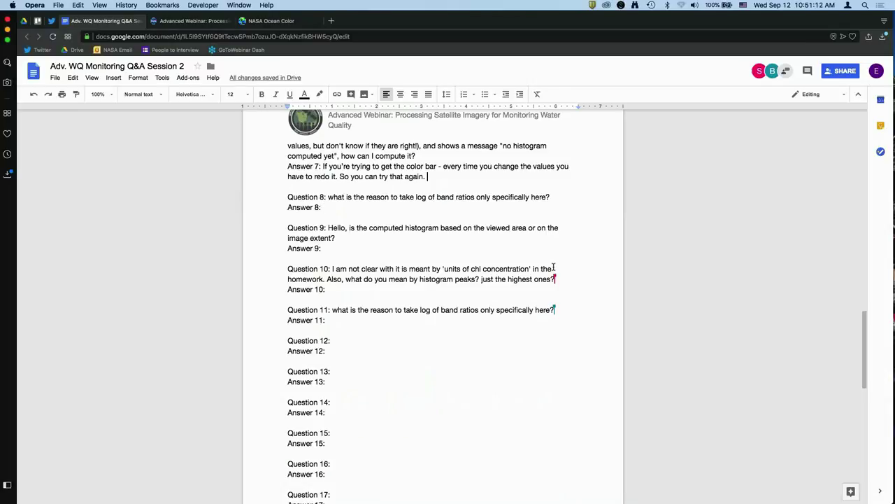
pyautogui.write('For hist')
pyautogui.press('BackSpace')
pyautogui.write('ou can try that again. For hist')
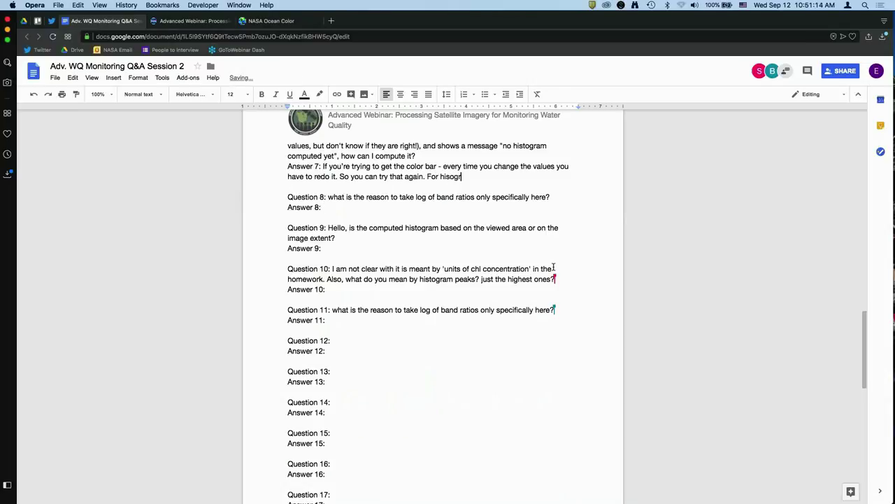
pyautogui.write("ogram, there's a reset button on")
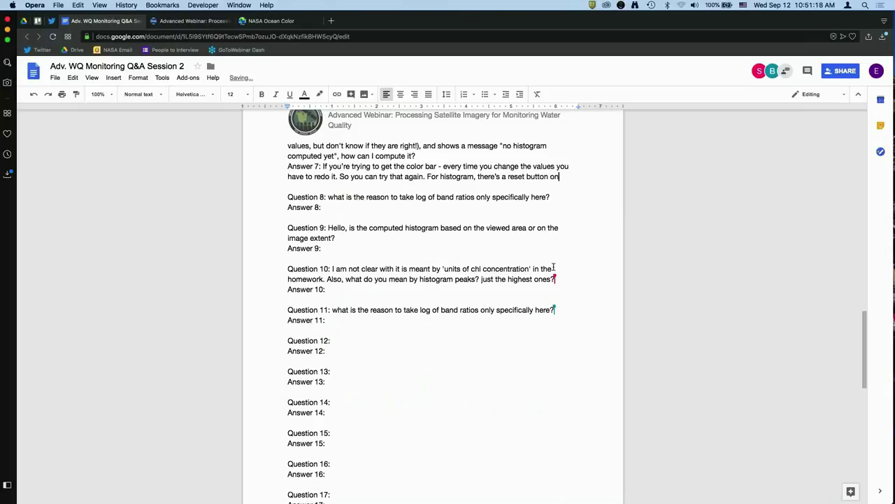
pyautogui.write(' top. You go')
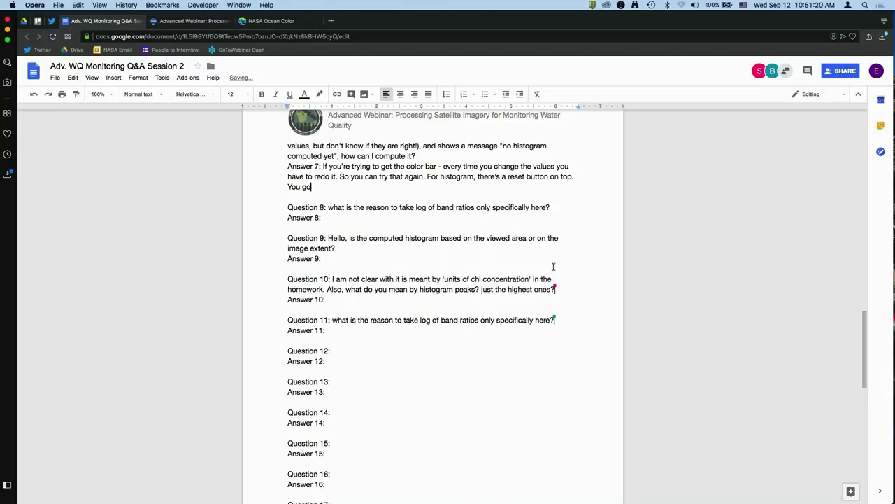
pyautogui.write(' to - if you go to the exercise, there')
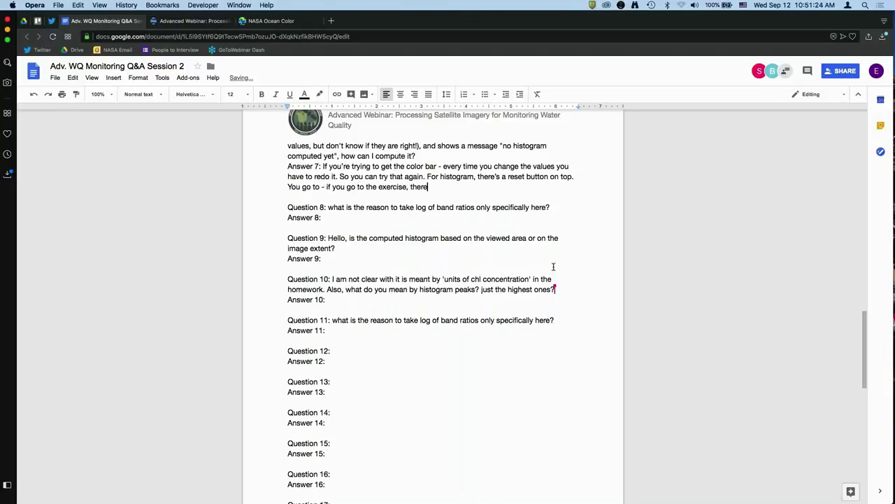
pyautogui.write("'s a refresh/reset button you have to press.")
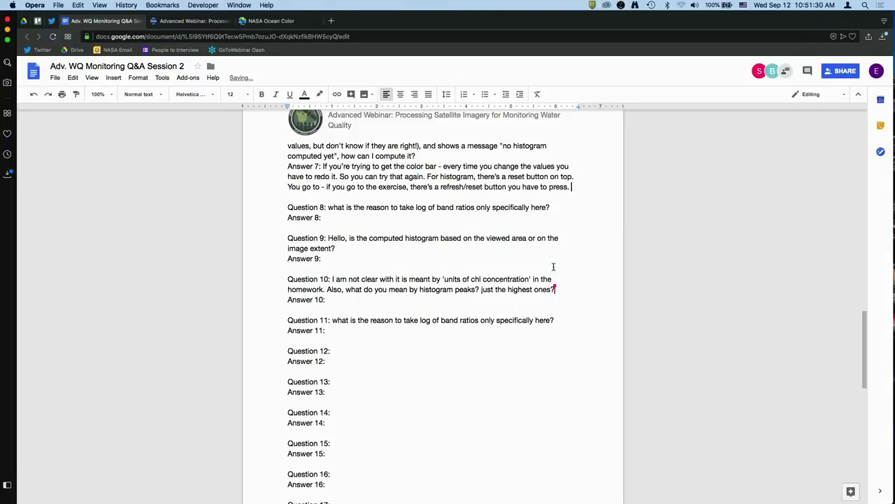
# Add an attributed note under Answer 7: histograms can also be made in the newer statistics tool
pyautogui.press('Down')
pyautogui.press('Down')
pyautogui.press('Down')
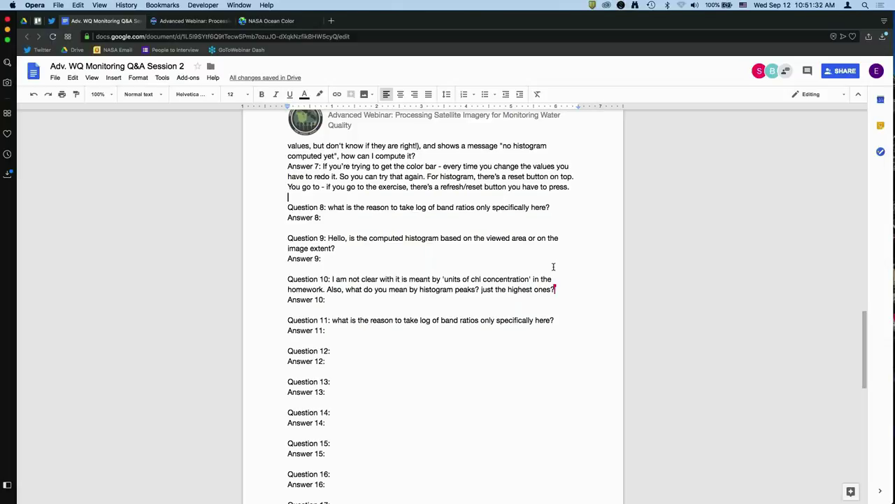
pyautogui.press('Up')
pyautogui.press('Up')
pyautogui.press('Return')
pyautogui.write('(Daniel)')
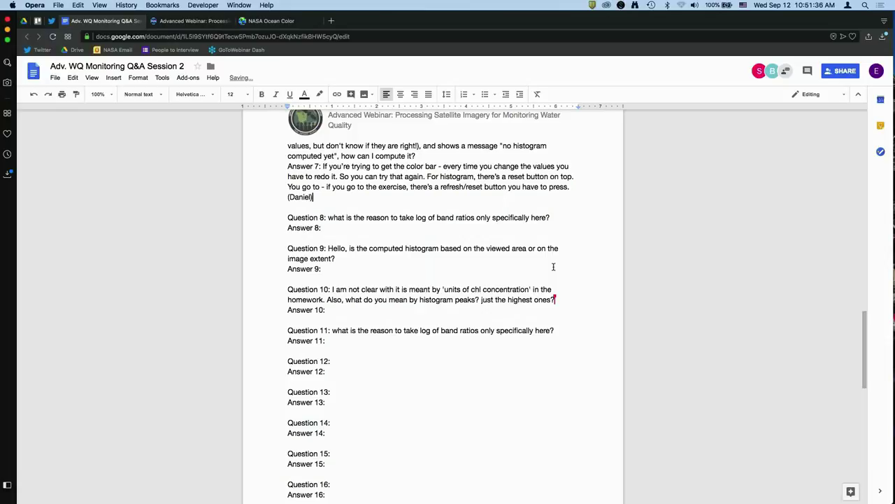
pyautogui.write(' Note: you can make histograms in the stat')
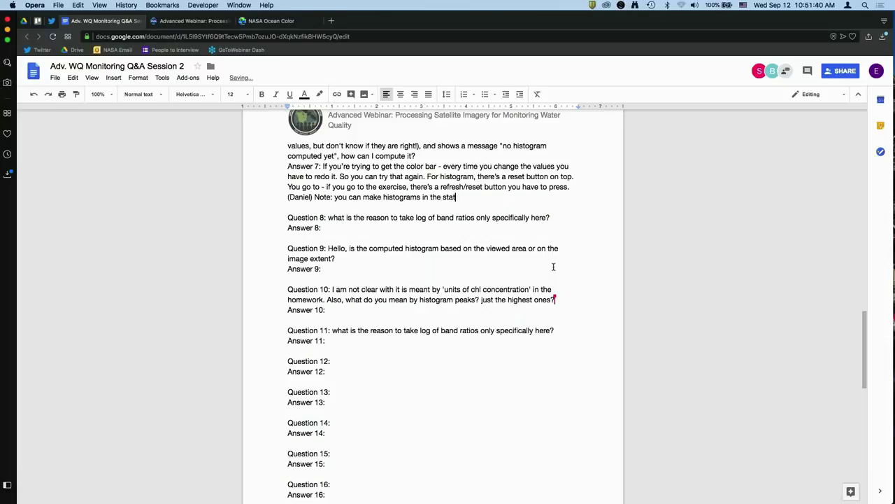
pyautogui.write("istics tool as well. That's a newer thi")
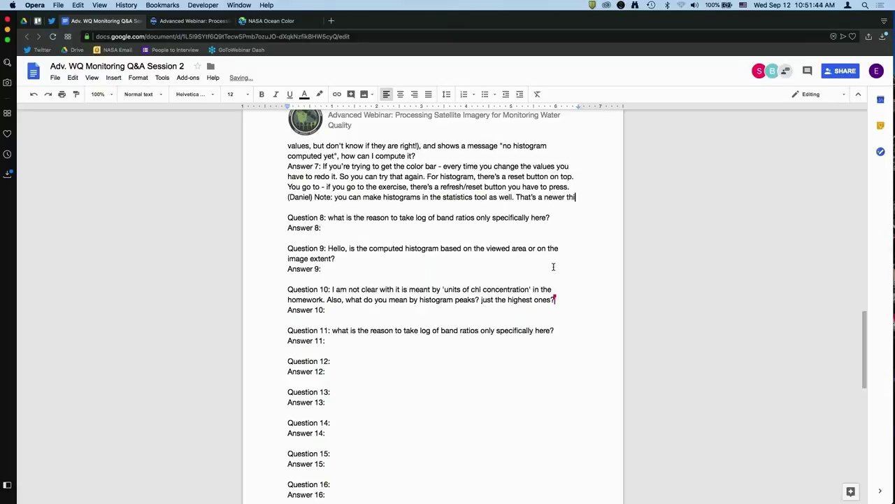
pyautogui.write('ng. You may not ne')
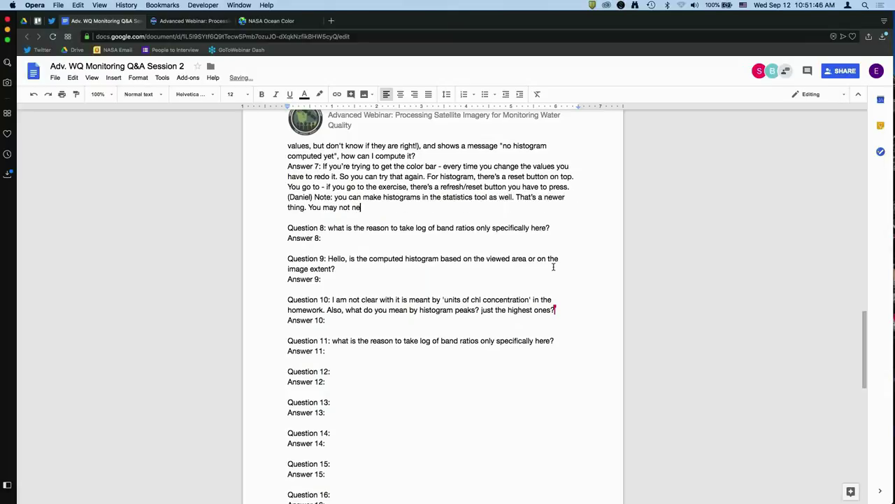
pyautogui.write("ed the histogram tool - it's an o")
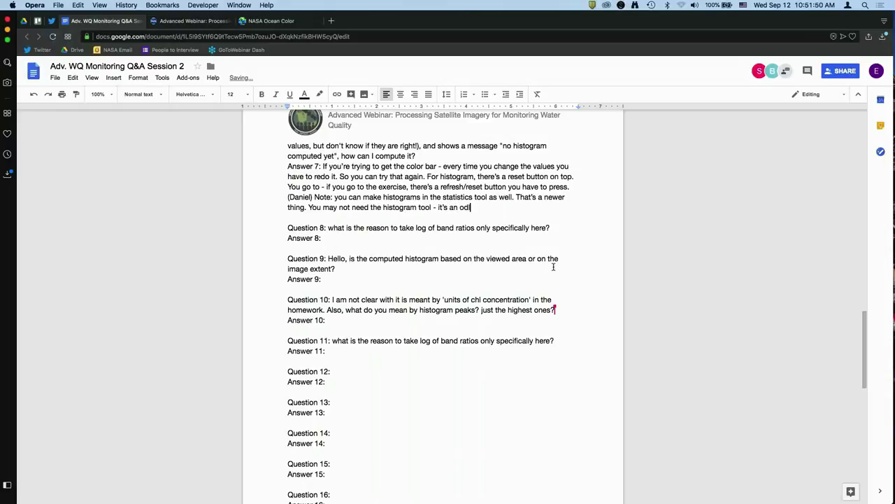
pyautogui.write("lder one, but might have things that aren't av")
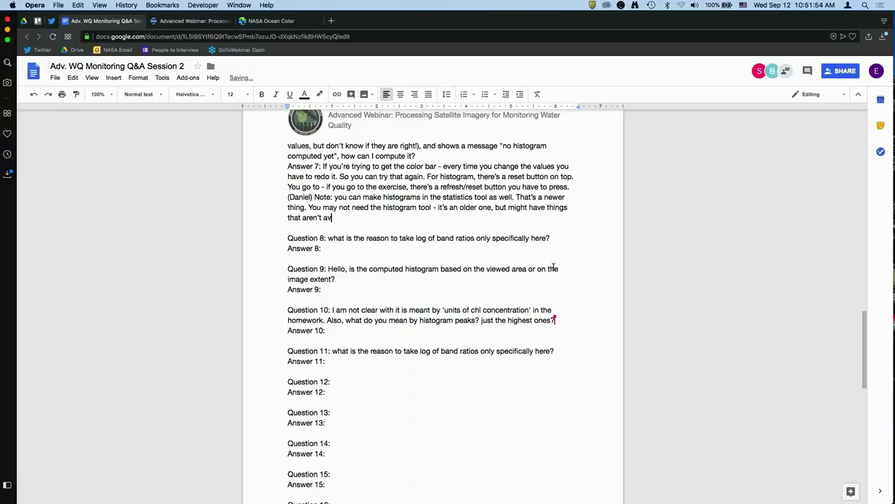
pyautogui.write('ailable in the newer one.')
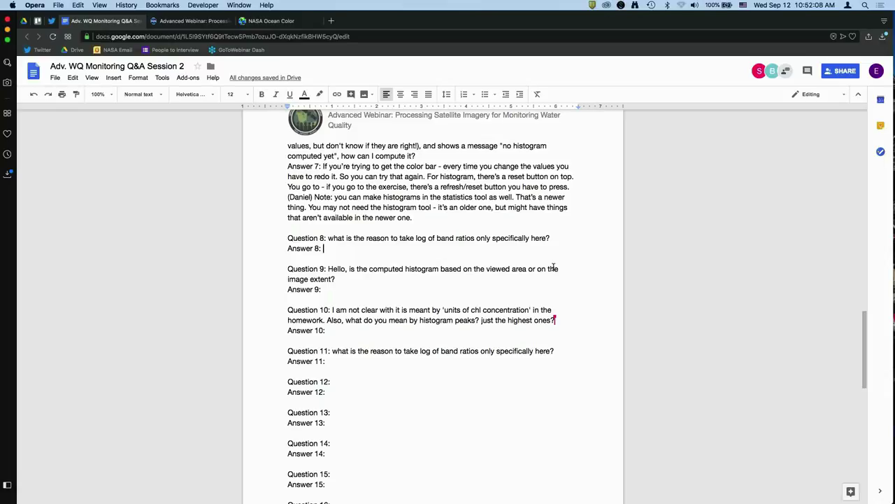
# Finish Answer 8: the band-ratio log followed the OceanColor algorithm, citing last week's review article
pyautogui.write('Only a')
pyautogui.press('BackSpace')
pyautogui.press('BackSpace')
pyautogui.press('BackSpace')
pyautogui.press('BackSpace')
pyautogui.press('BackSpace')
pyautogui.press('BackSpace')
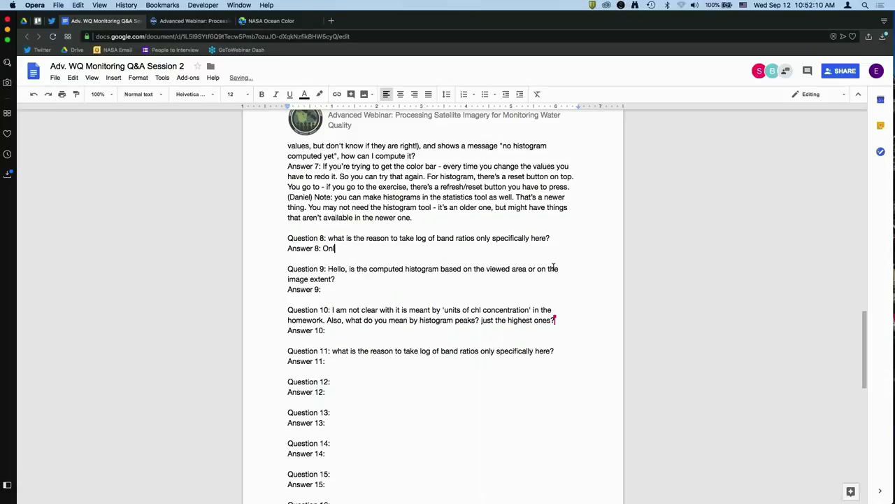
pyautogui.write('This was to follow the algorith m')
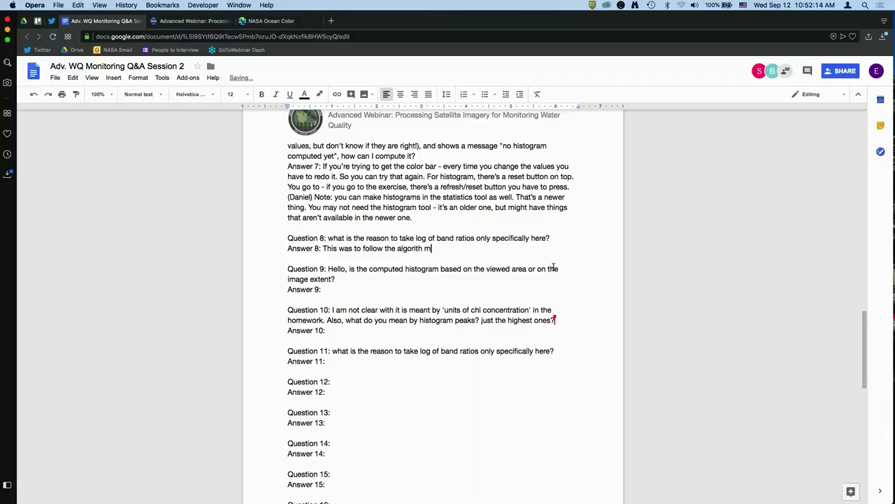
pyautogui.press('BackSpace')
pyautogui.write('that oceancolor group uses. ')
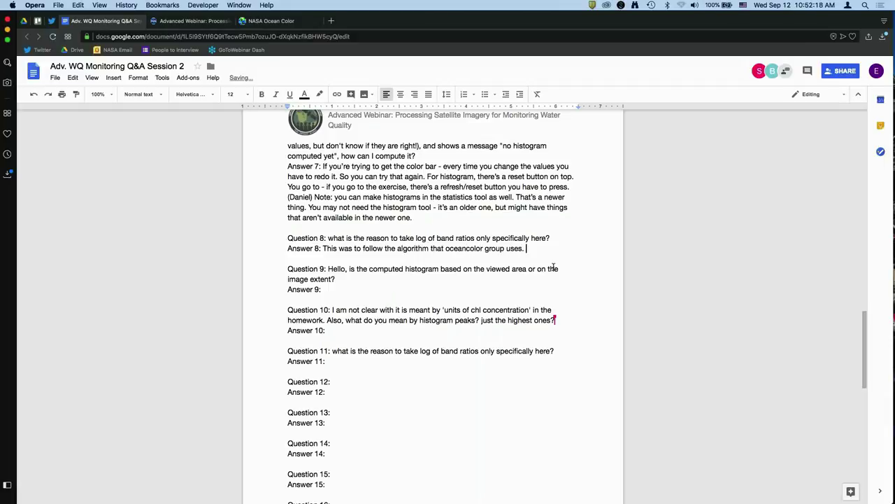
pyautogui.write('There was a review article provided last')
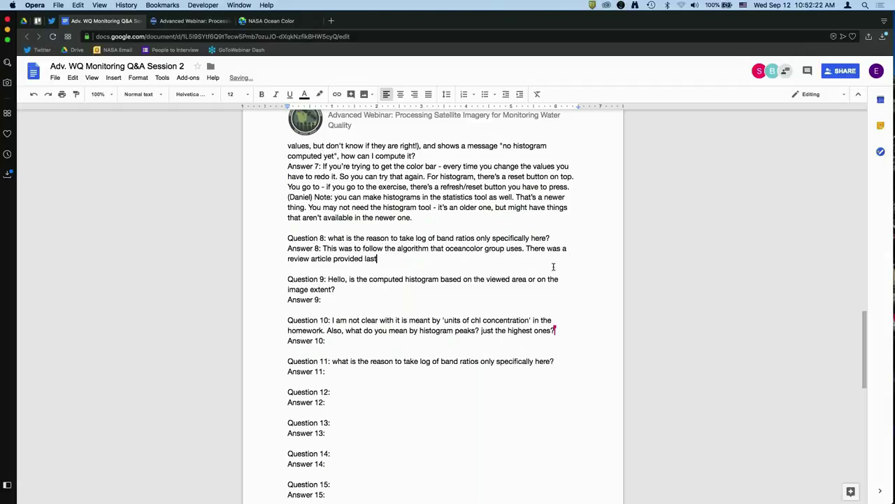
pyautogui.write(' week, where different algorithms')
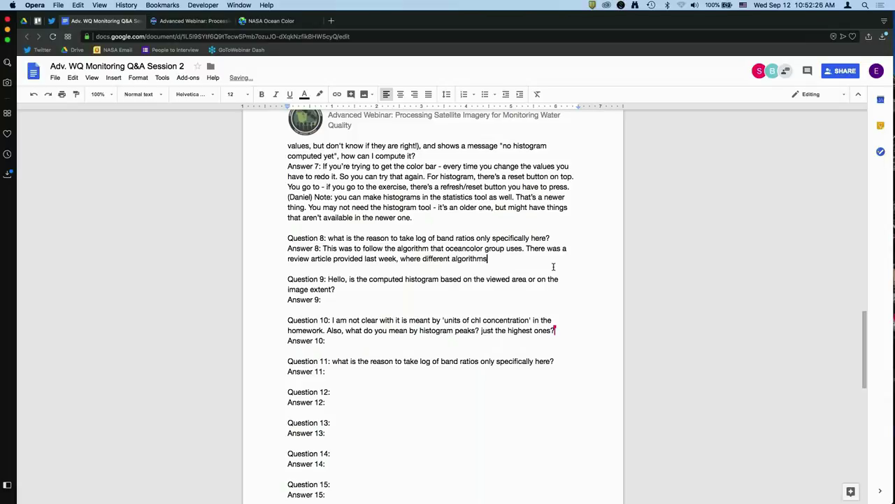
pyautogui.write('/band comin')
pyautogui.write('inations are used for diff')
pyautogui.write('erent parameters. For ch')
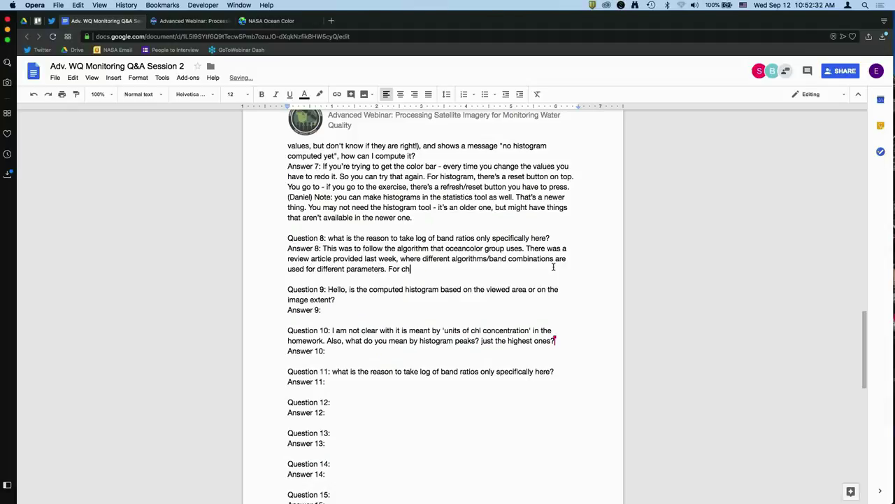
pyautogui.write("lorophyll it's usually blue/green")
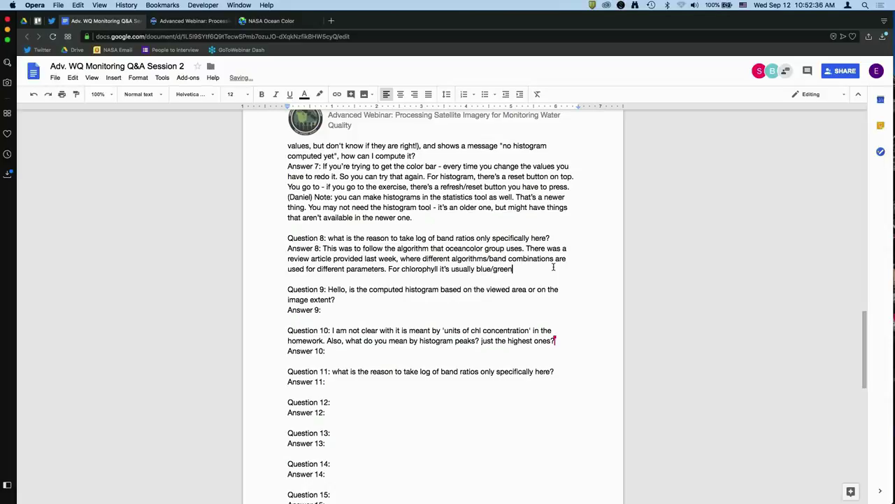
pyautogui.write(" band ratio and log of that that's u")
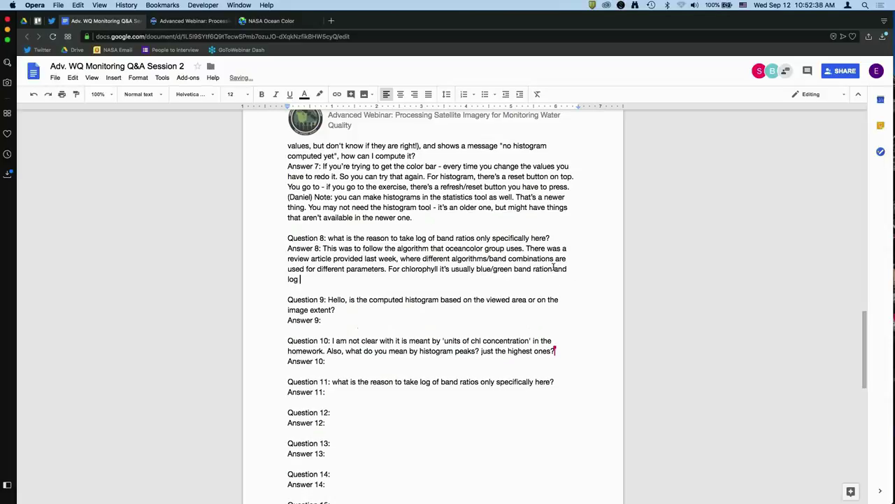
pyautogui.write('sed. L')
pyautogui.write("hat's why we use")
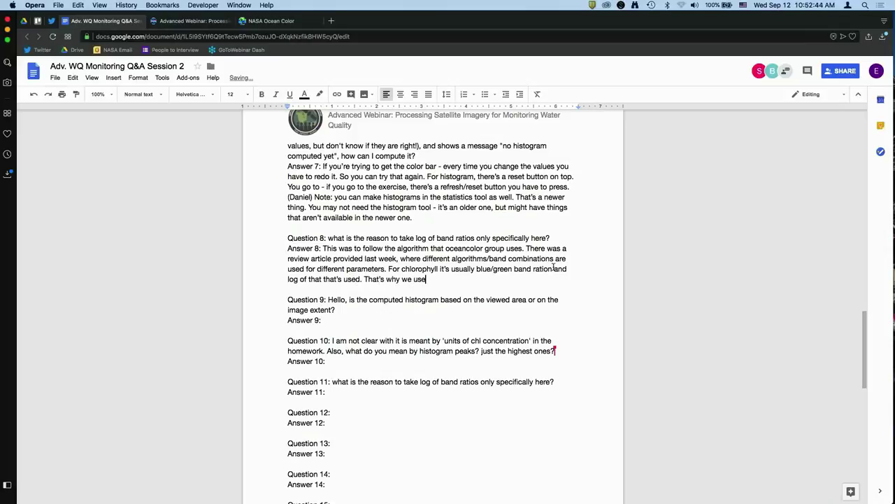
pyautogui.write('d that. But, as I ment')
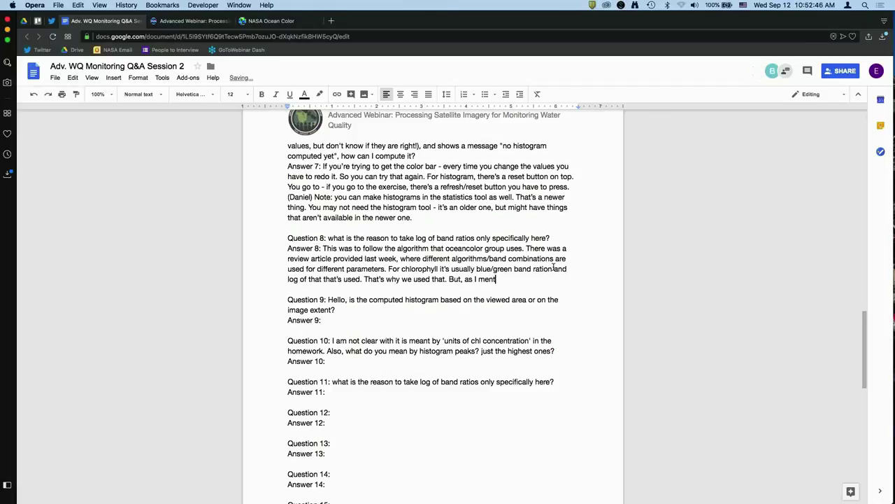
pyautogui.write('ioned, there are so many')
pyautogui.press('Return')
pyautogui.press('BackSpace')
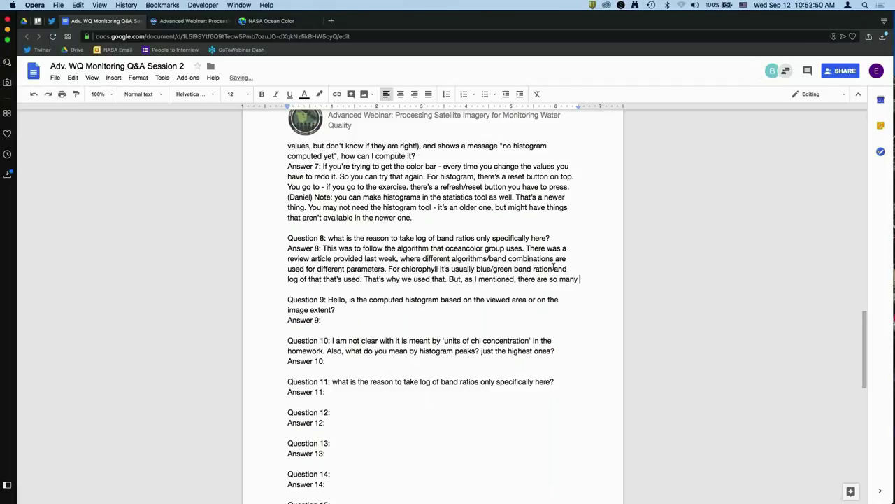
pyautogui.write('operations you can use')
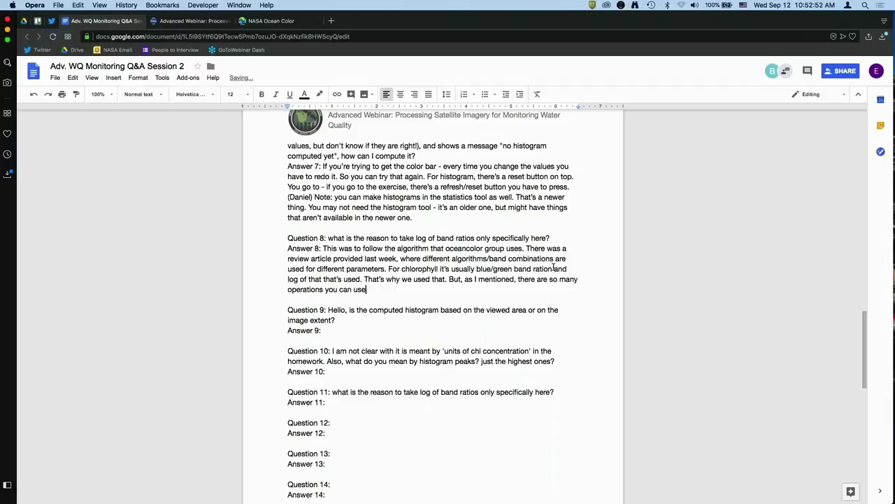
pyautogui.write(' - this was just an example following ')
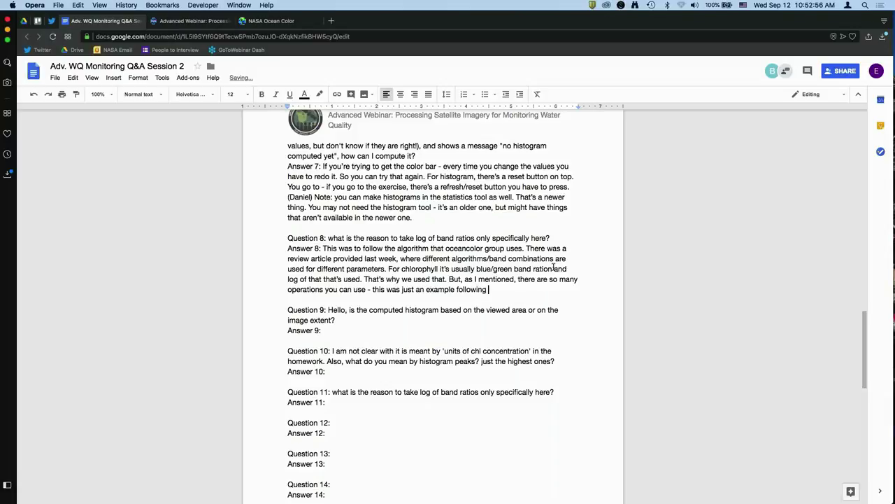
pyautogui.write('the OceanColor algorithm.')
pyautogui.press('Down')
pyautogui.press('Down')
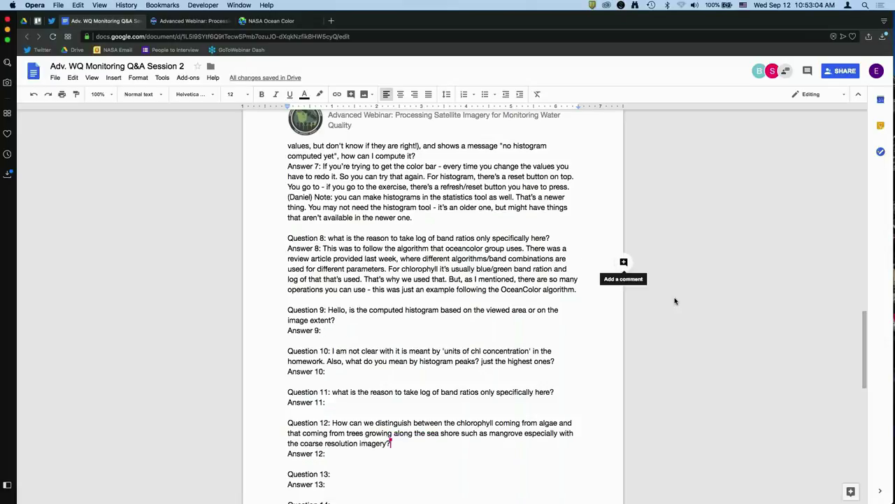
# Explain cropping in SeaDAS, then add that histogram and statistics *can* mask
pyautogui.scroll(-3, 675, 301)
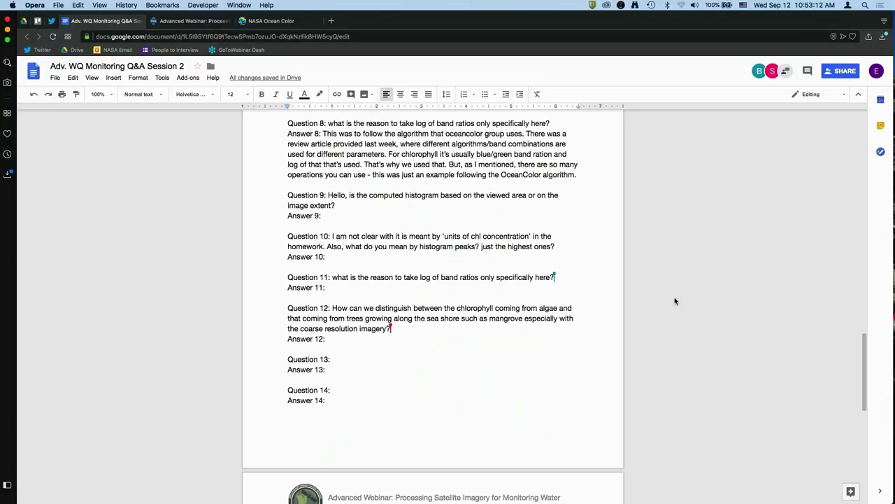
pyautogui.write('Once you crop the ima')
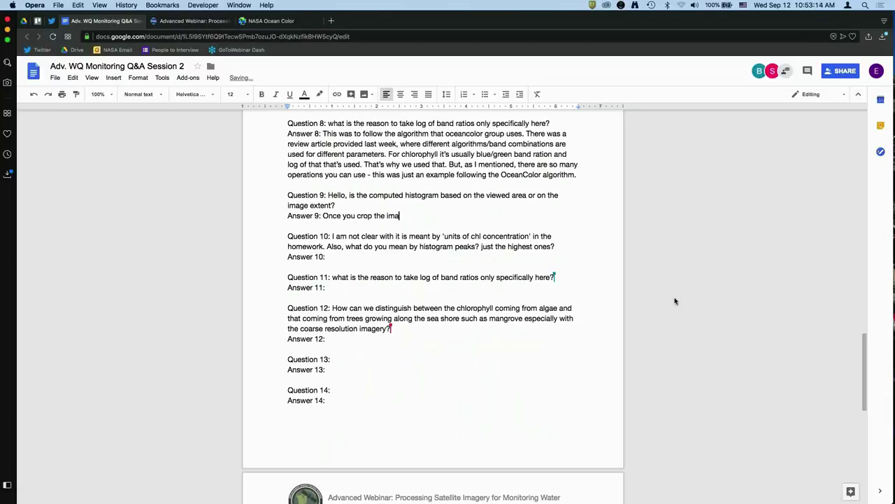
pyautogui.write('ge, and you have the view are a, if you crop to tha')
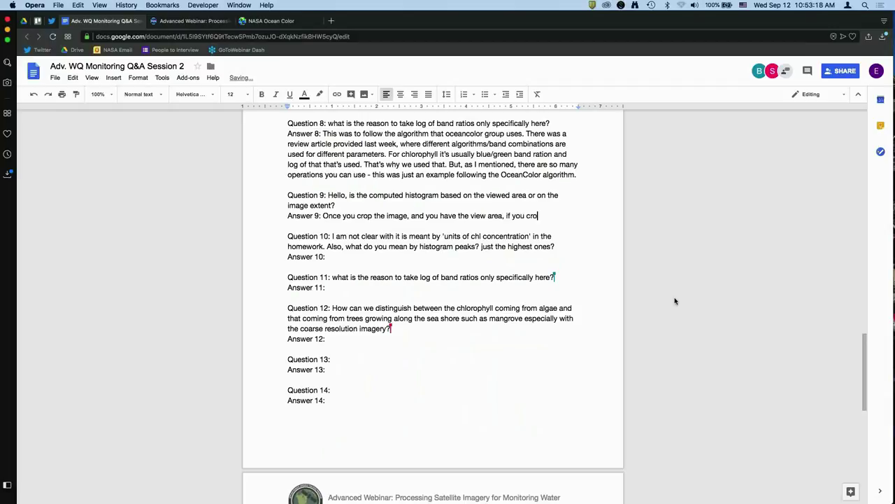
pyautogui.write('t - on SeaD')
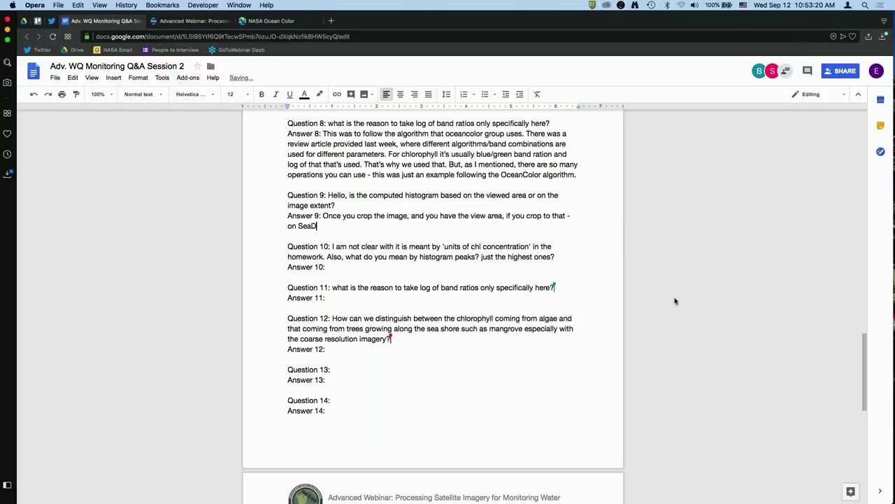
pyautogui.write('AS  if you look at the central window, on th')
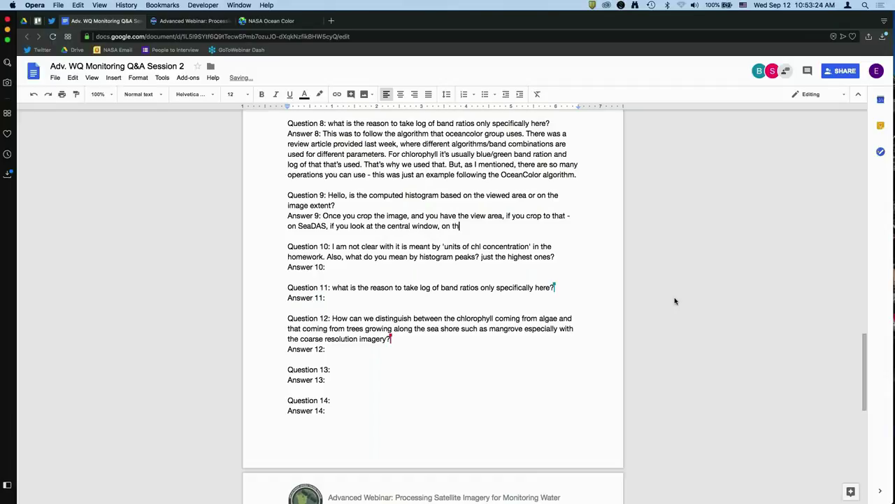
pyautogui.write('e left-hand side, all the rasters you can se')
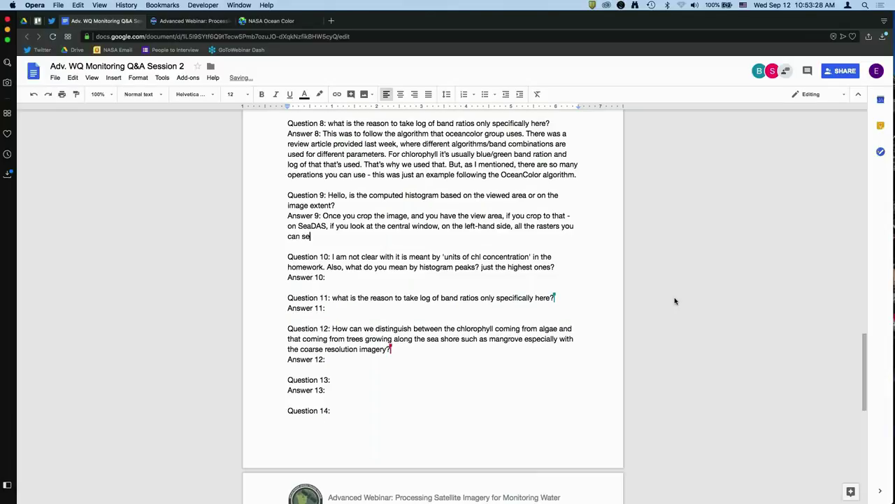
pyautogui.write('e. whichever raster you have highlighted,')
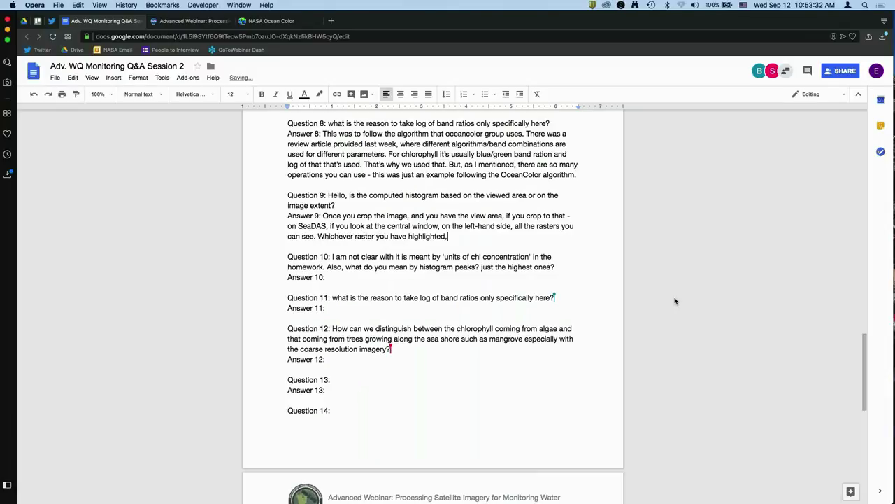
pyautogui.write(" that's the raster the computed histogra")
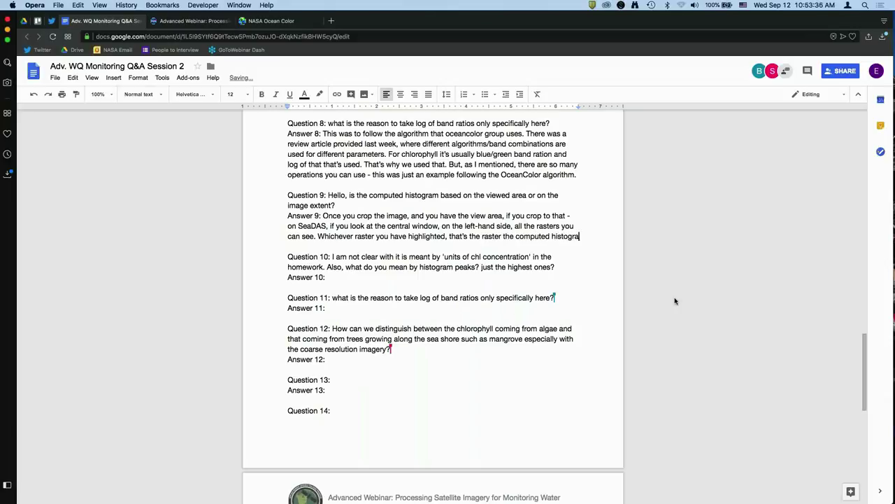
pyautogui.write('m is based on. If you')
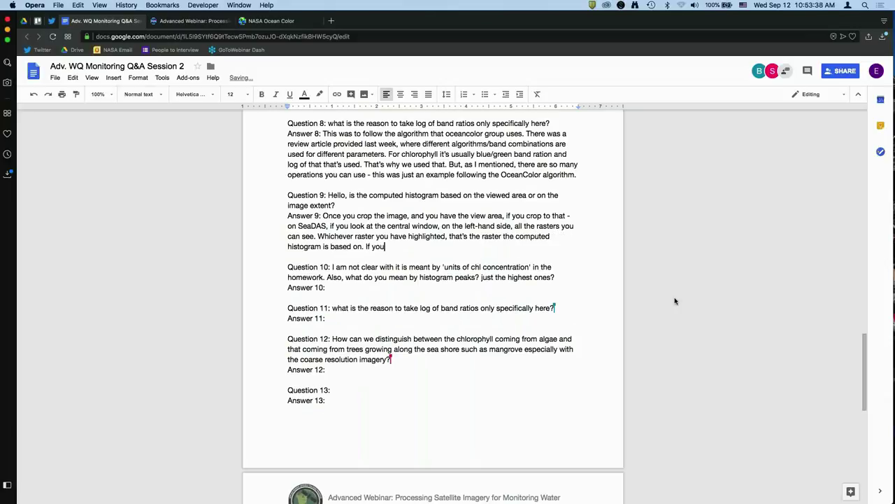
pyautogui.write(" highlight the original, that's used, if you h")
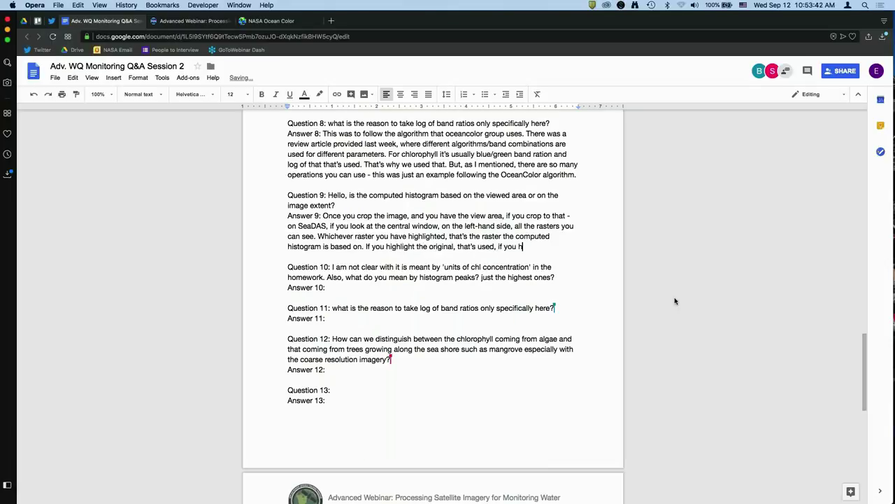
pyautogui.write('ighlight the cropped, that')
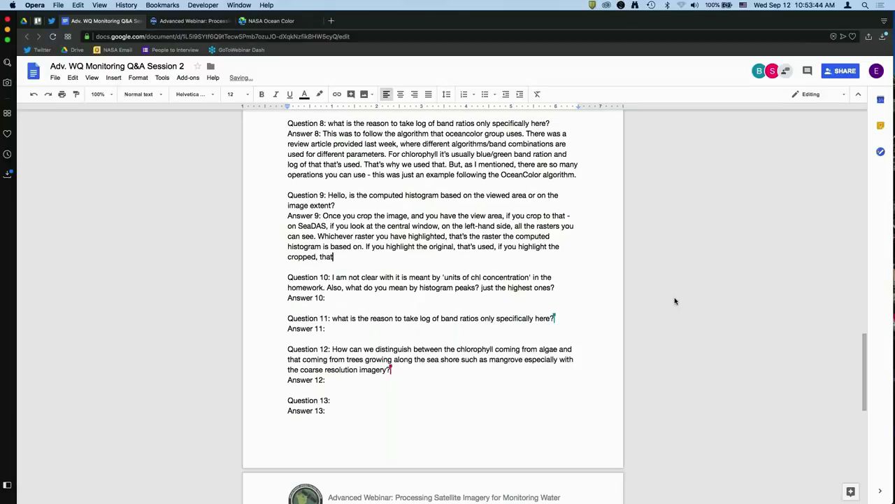
pyautogui.write("'s used. (DanieL)")
pyautogui.press('BackSpace')
pyautogui.press('BackSpace')
pyautogui.write('l) In histogram and statis')
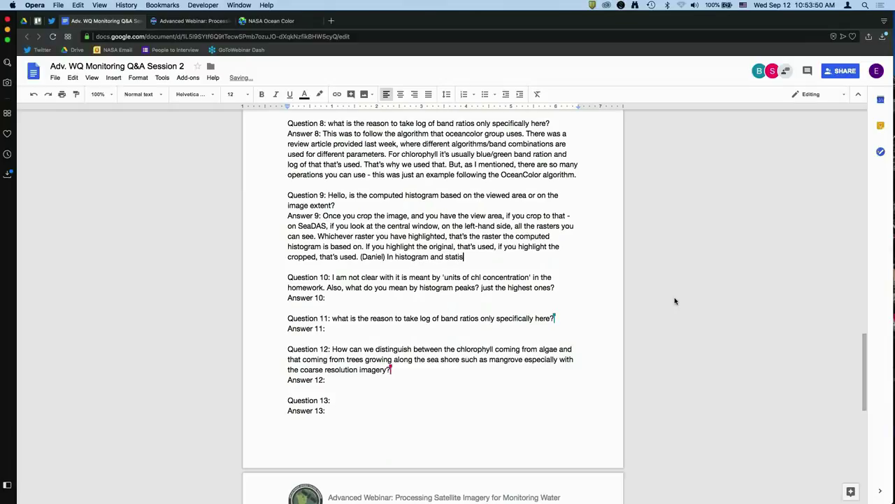
pyautogui.write('tics, you')
pyautogui.hotkey('ctrl', 'i')
pyautogui.write('can')
pyautogui.hotkey('ctrl', 'i')
# Describe ROI and not-land or depth masking for histograms, and begin the Chesapeake Bay square example
pyautogui.write("mask, you don't have to cro")
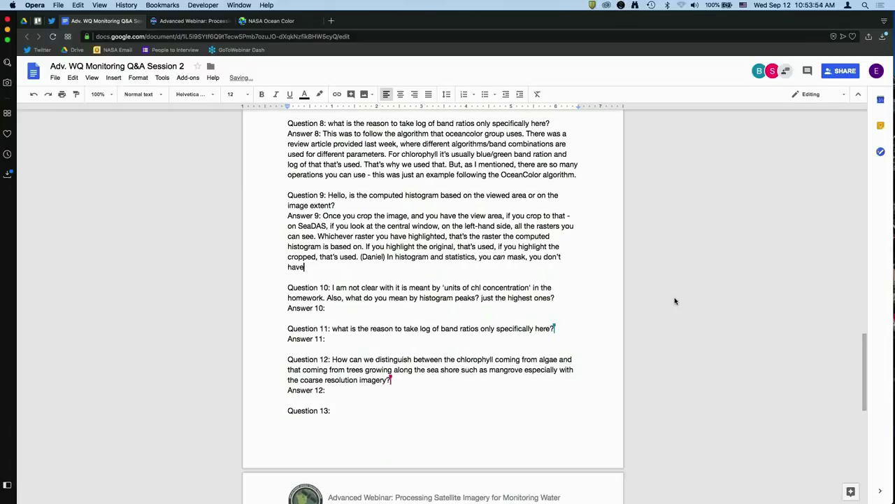
pyautogui.write('p. Within histogram too')
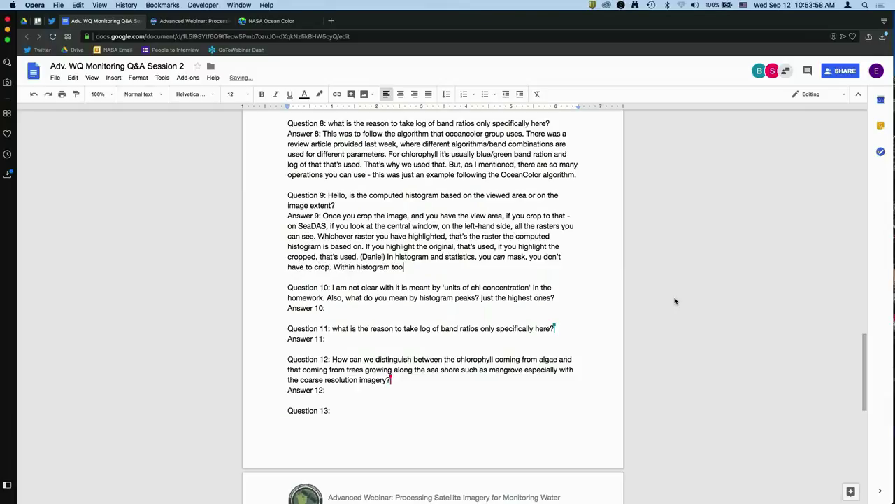
pyautogui.write("l, there's a ROI tool, so you can s")
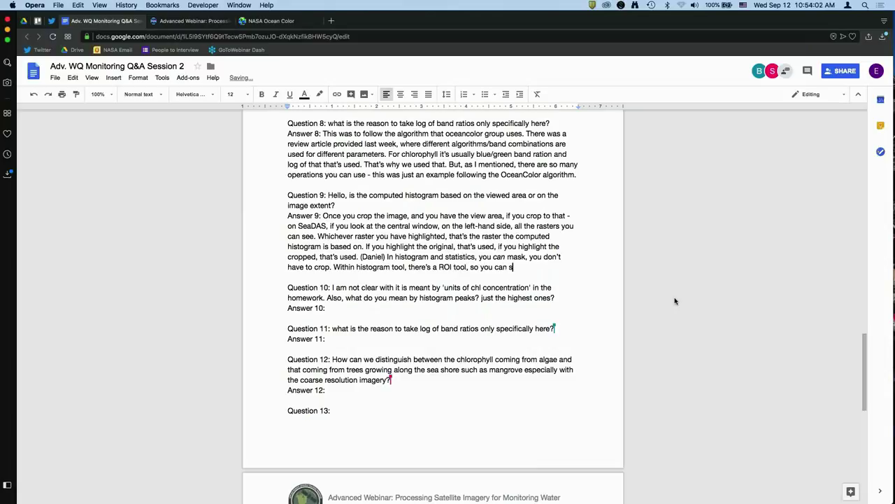
pyautogui.write('elect masking, you coul')
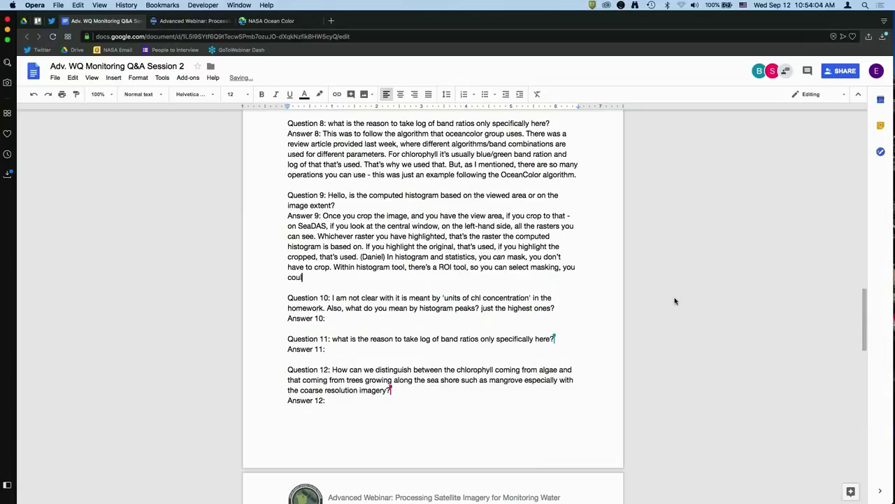
pyautogui.write("d've drawn a vector square, and selec")
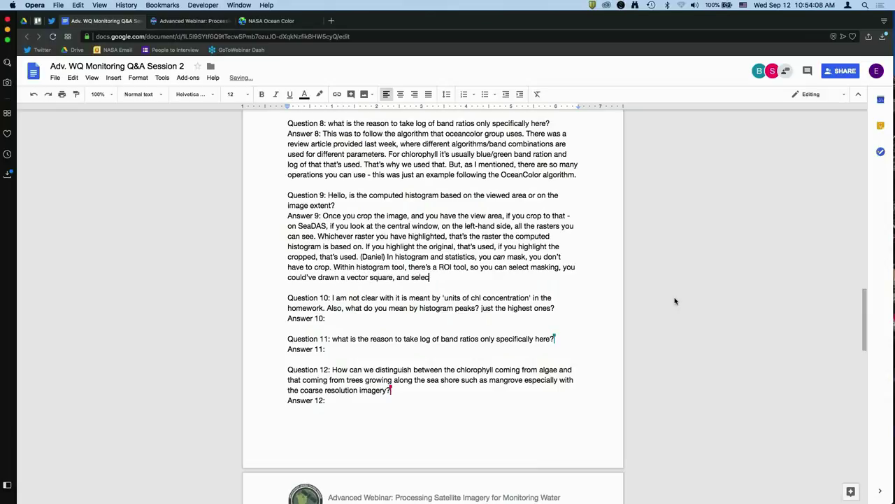
pyautogui.write('t that vector square as that region of ')
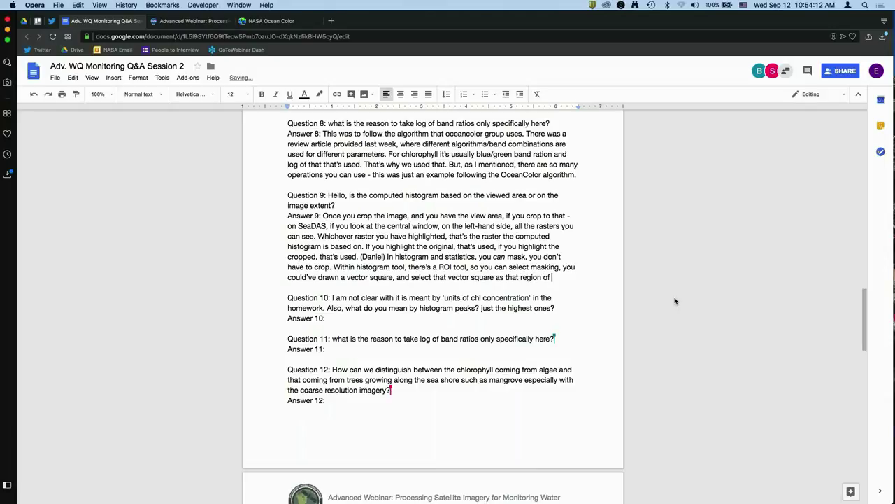
pyautogui.write('interest. In the more adva')
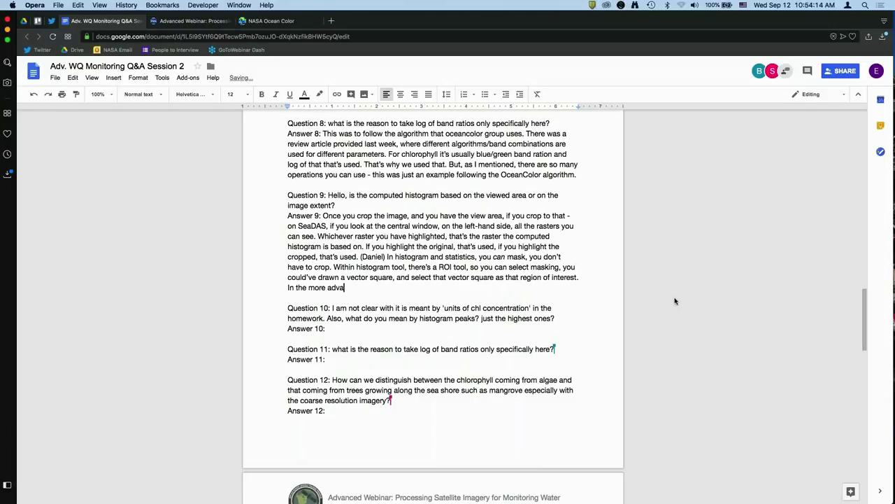
pyautogui.write('nced statistics - that little sigma icon -')
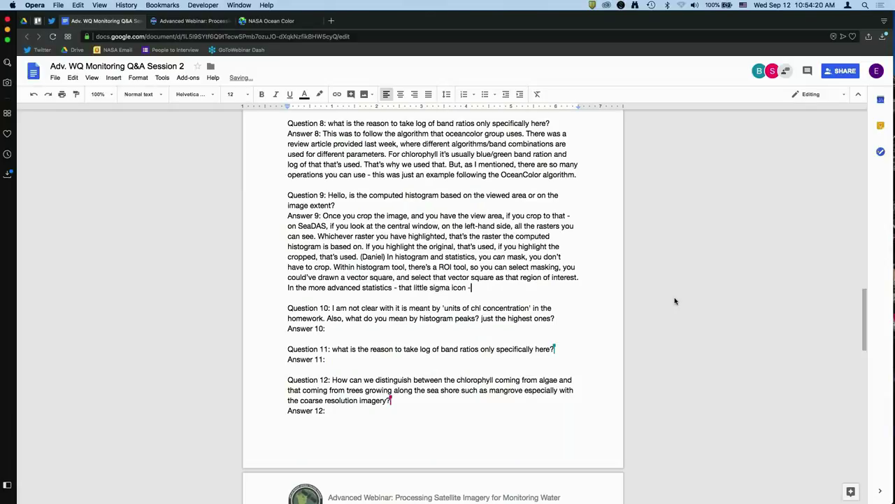
pyautogui.write(' that one you can do a lot of')
pyautogui.write('ing. ')
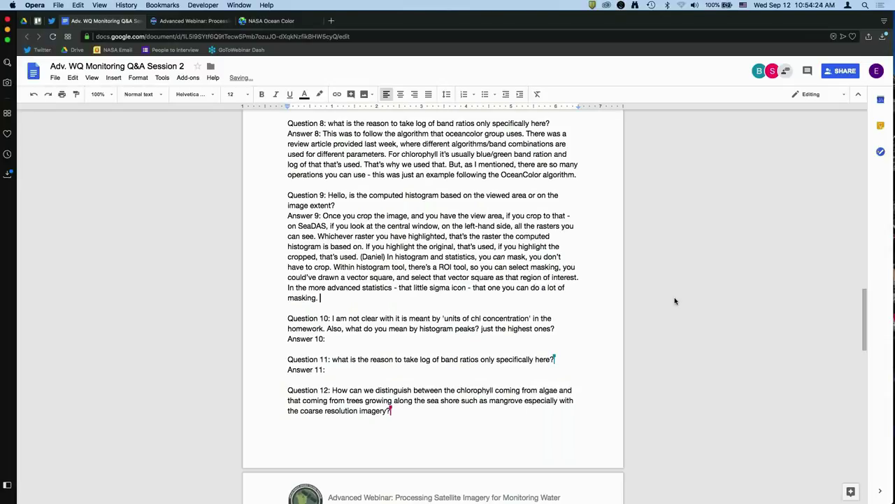
pyautogui.write('You could essentially say, I want it in my square, n')
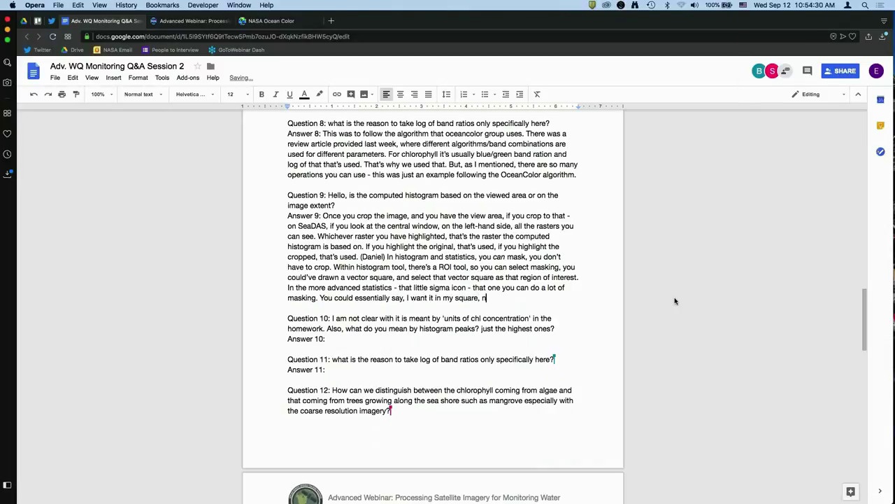
pyautogui.press('BackSpace')
pyautogui.write('I want it to m')
pyautogui.press('BackSpace')
pyautogui.write('be not land, ')
pyautogui.write('water depth of X')
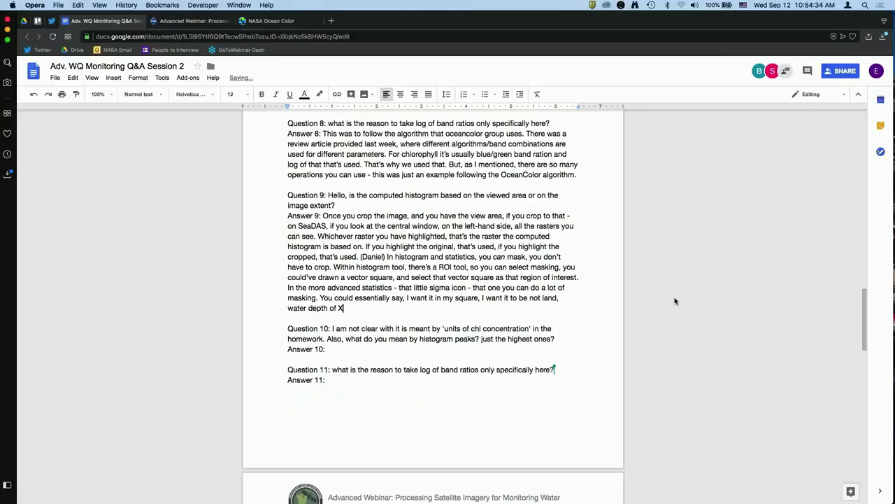
pyautogui.write(" range, there 's a lot of maskin")
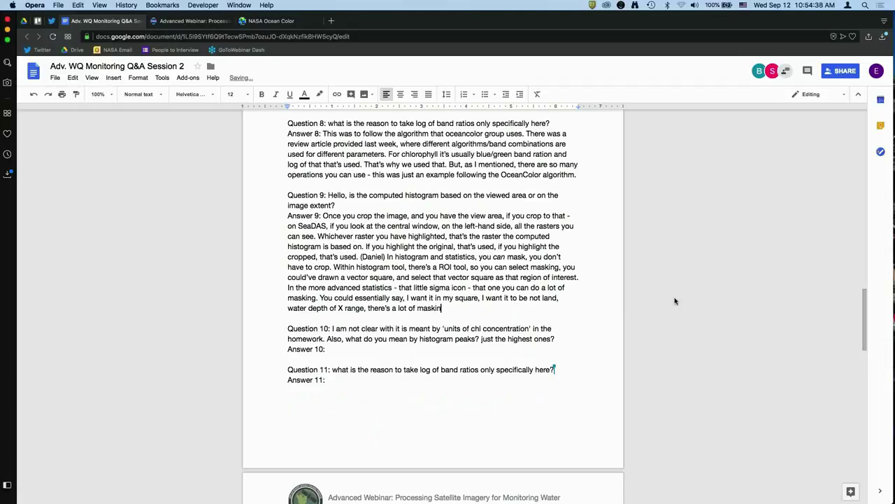
pyautogui.write('g you can do')
pyautogui.write('. T')
pyautogui.press('BackSpace')
pyautogui.press('BackSpace')
pyautogui.press('BackSpace')
pyautogui.write('to do the histogram over just maske')
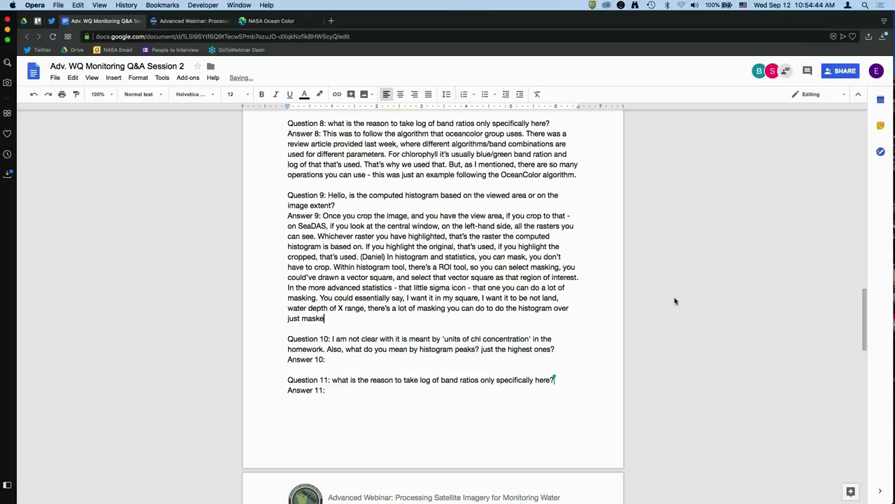
pyautogui.write('d data.')
pyautogui.scroll(-1, 433, 279)
pyautogui.write('Fo')
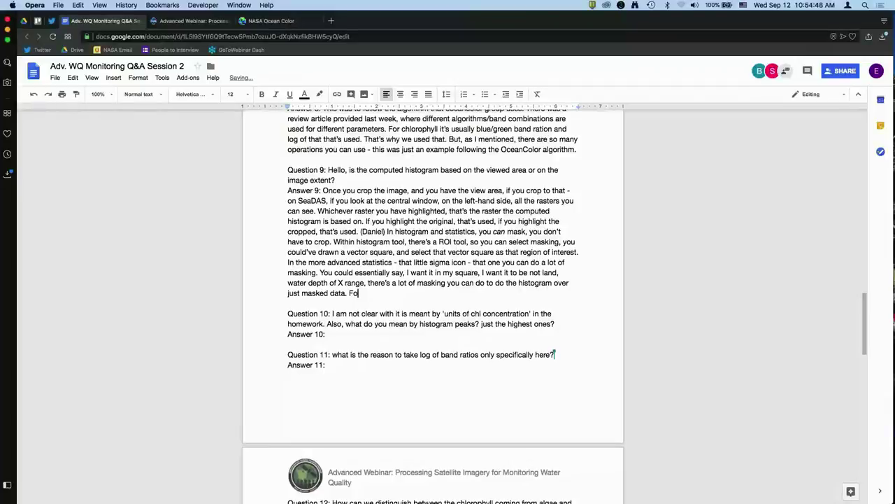
pyautogui.write('r Chesapeake bay, we picked a small re')
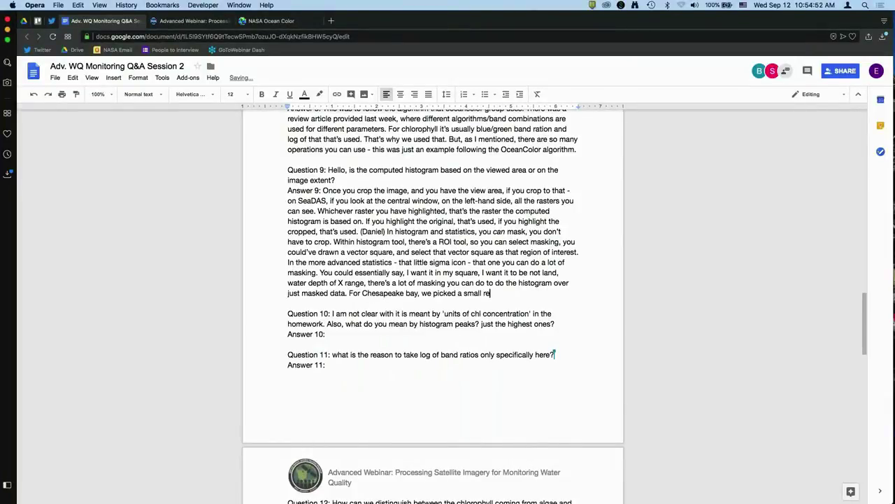
pyautogui.write('gion by drawing a square. But thes')
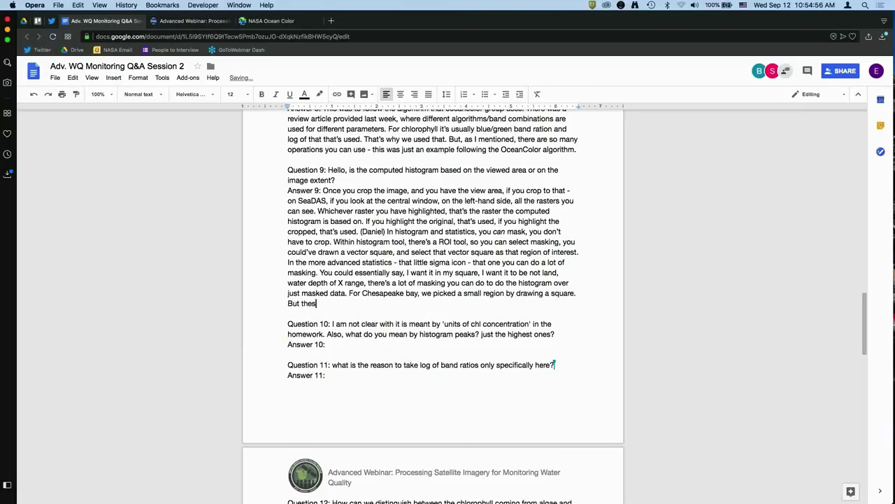
pyautogui.write('e features ')
pyautogui.write('(Amita)')
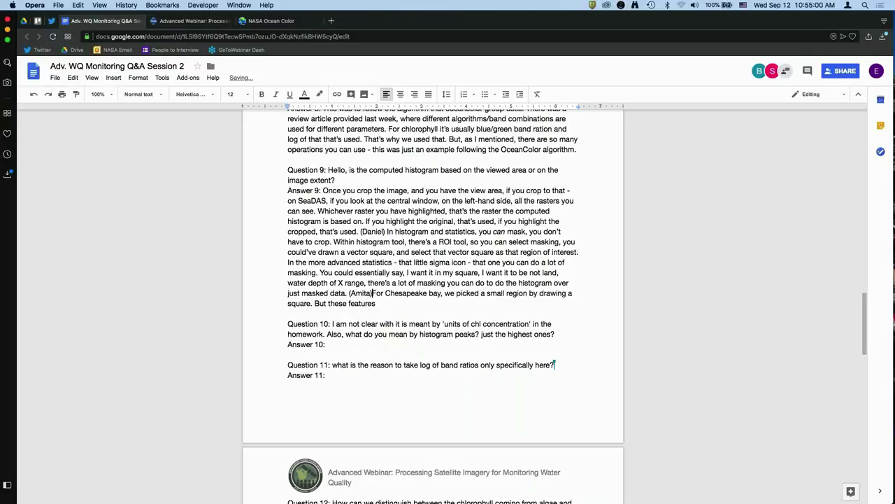
# Complete the Chesapeake sentence noting depth-based masking features are very useful
pyautogui.click(377, 303)
pyautogui.write(', where you can ma')
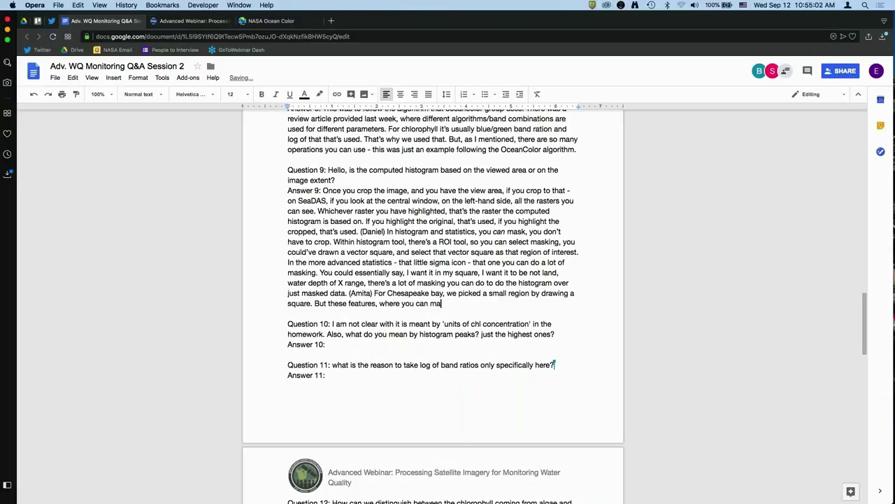
pyautogui.write('sk according to depth are very useful.')
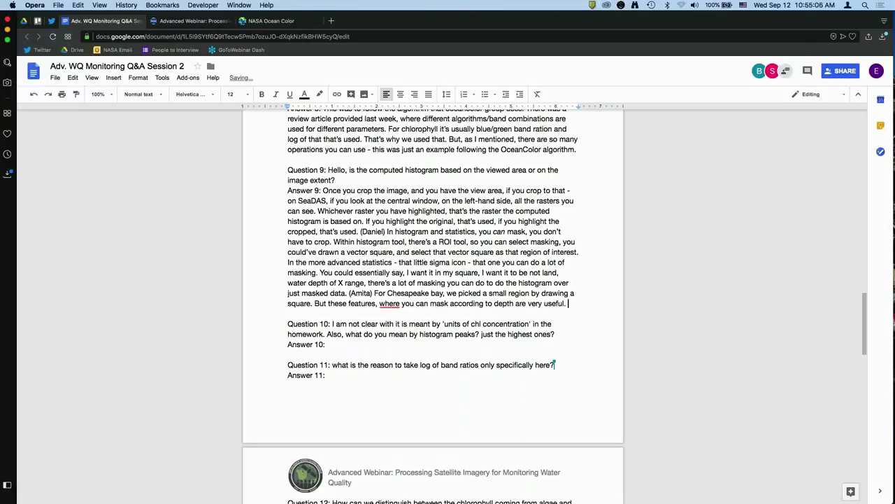
pyautogui.press('Down')
pyautogui.press('Down')
pyautogui.press('Down')
pyautogui.press('Down')
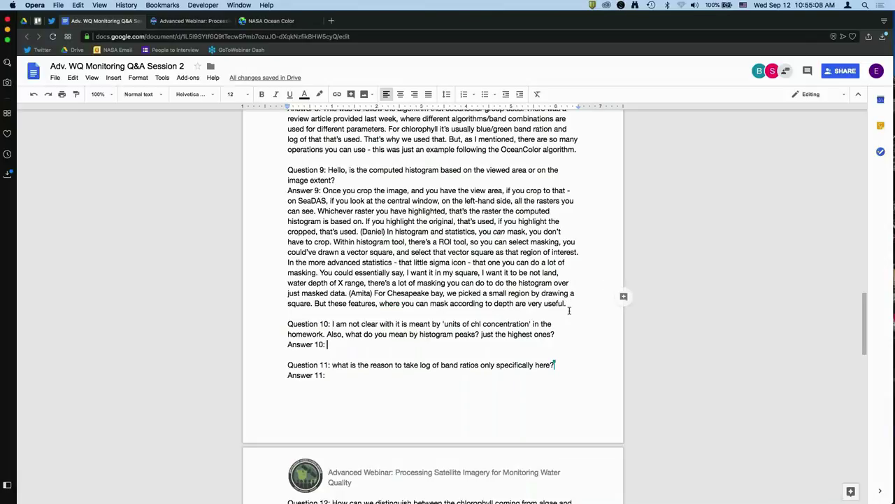
# Add a tagged reply: draw a Chesapeake polygon, use "Polygon NOT Land" with the 50 m land mask
pyautogui.click(572, 304)
pyautogui.write('(')
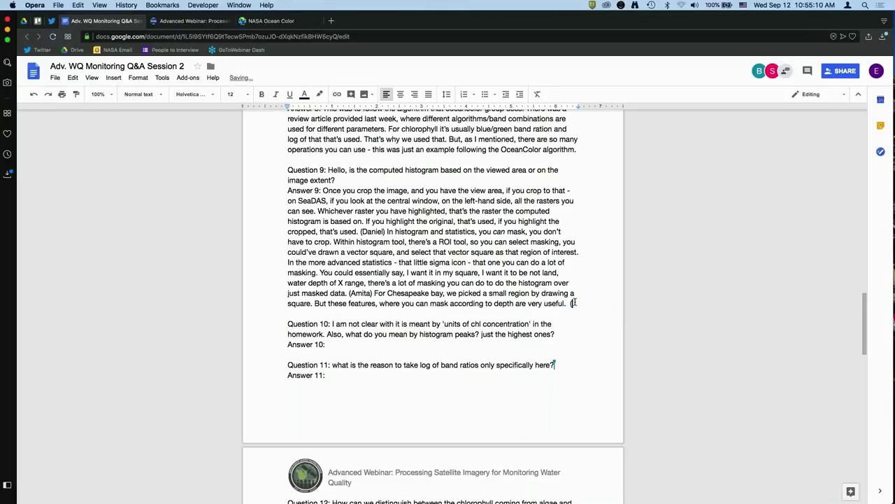
pyautogui.write('daniel) Correct')
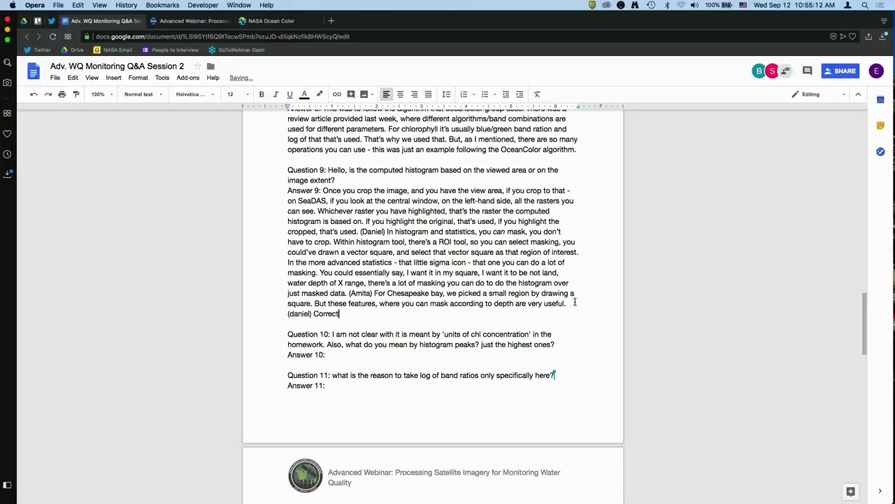
pyautogui.write(', for Chesapeake Bay, the best way wo')
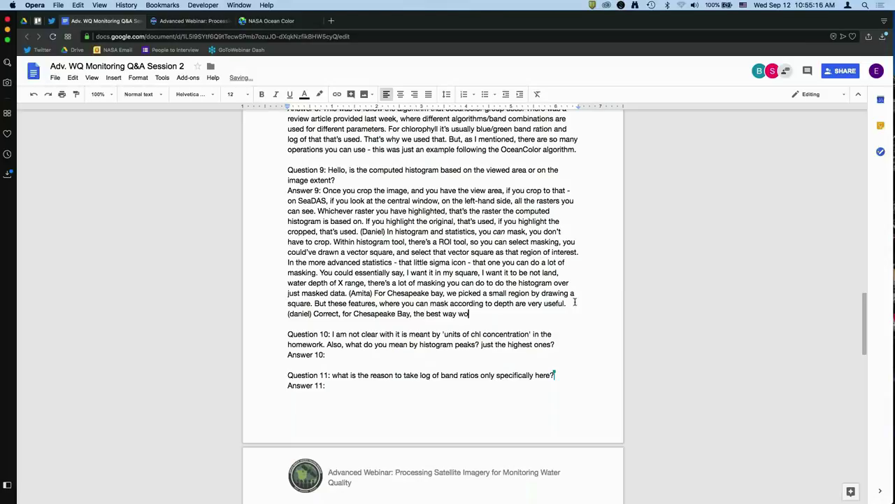
pyautogui.write('uld be to draw a polygon around ch')
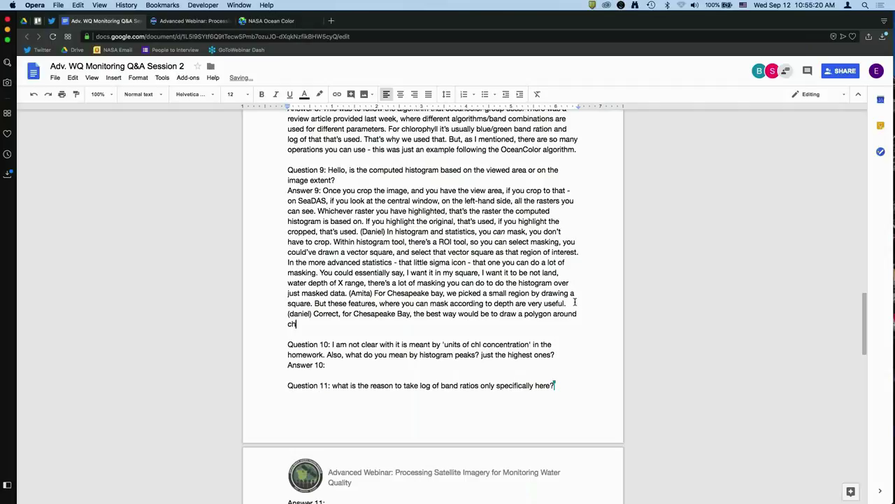
pyautogui.write('esapeake that extends')
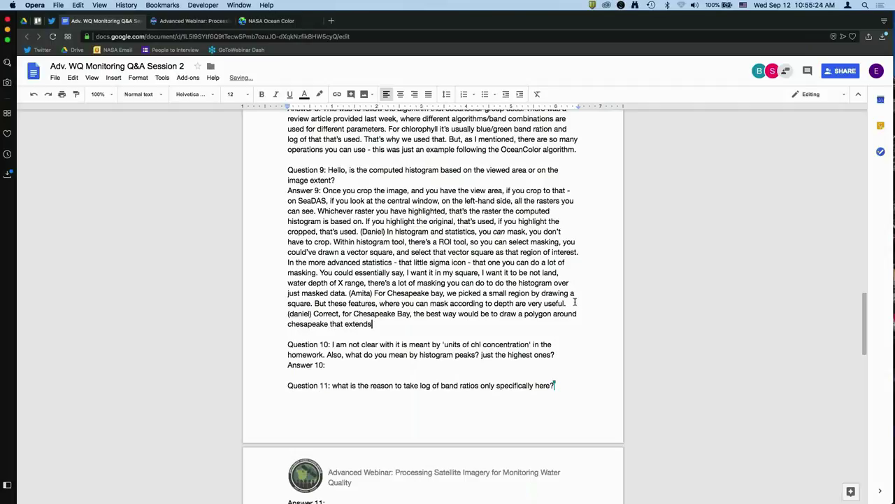
pyautogui.write(' into land and do "Not')
pyautogui.press('BackSpace')
pyautogui.press('BackSpace')
pyautogui.write('Polygon NOT Land')
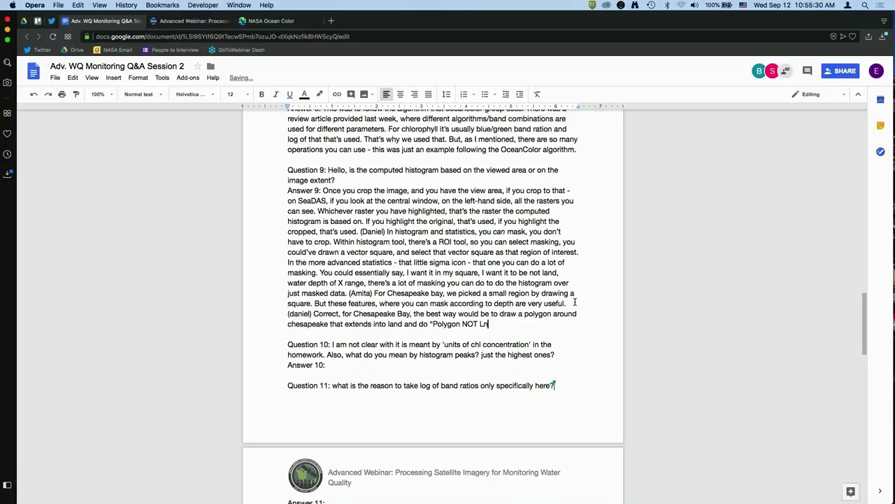
pyautogui.write("” and you'll get a nice s")
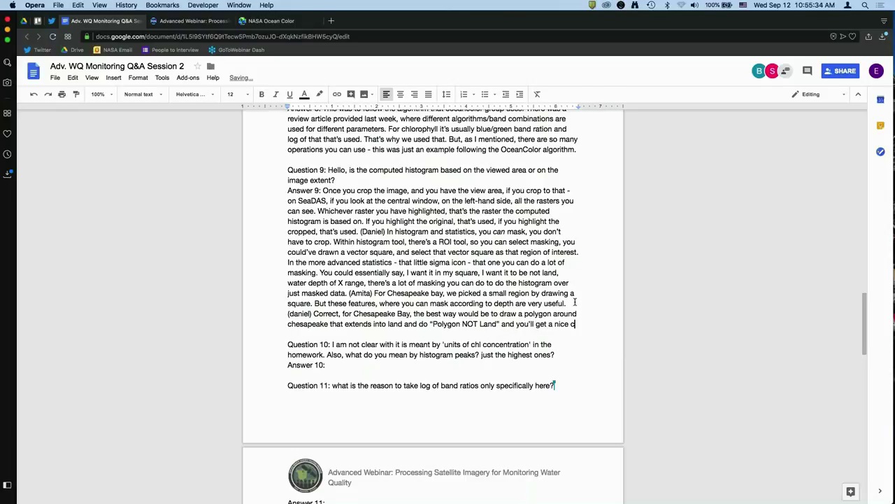
pyautogui.write('hape, provided ')
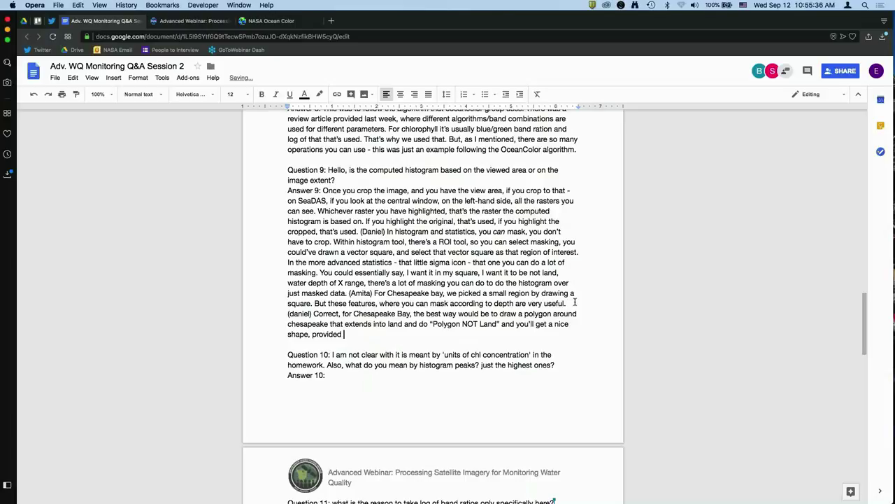
pyautogui.write('you use the 50 m land mask.')
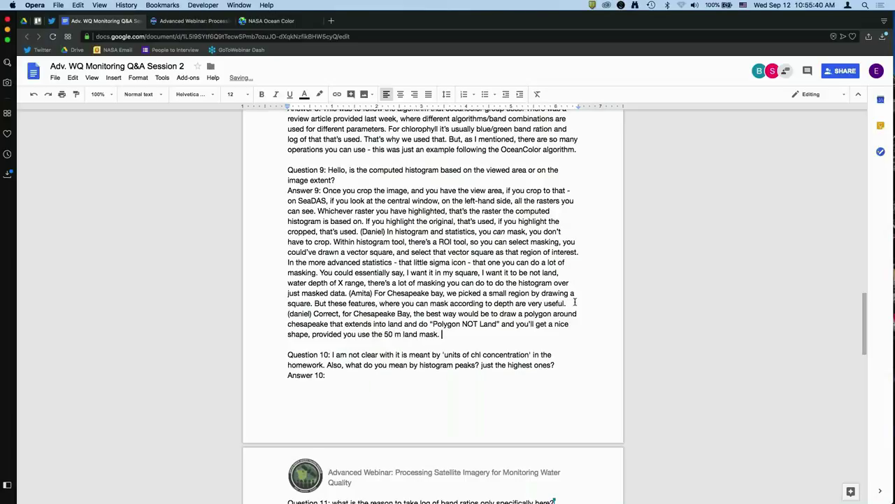
pyautogui.scroll(-1, 381, 348)
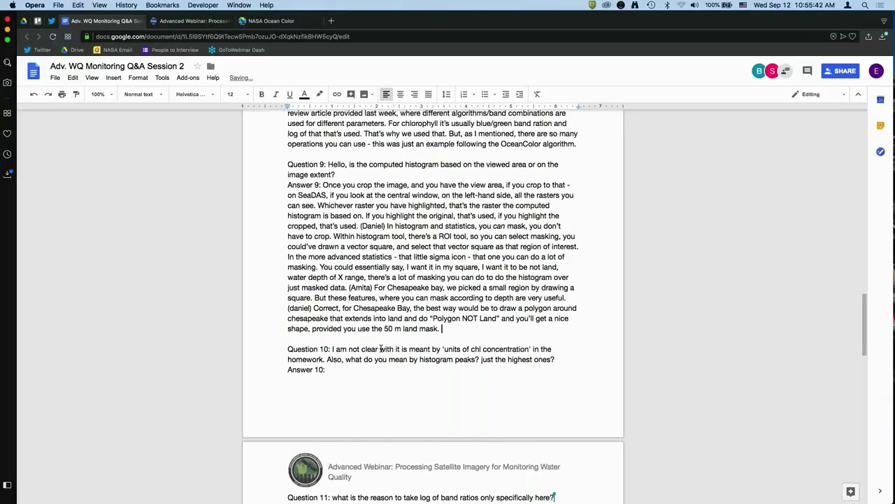
pyautogui.scroll(-3, 382, 347)
# Write Answer 10 on chlorophyll units, picking the histogram peak between clusters, and using another image
pyautogui.click(351, 296)
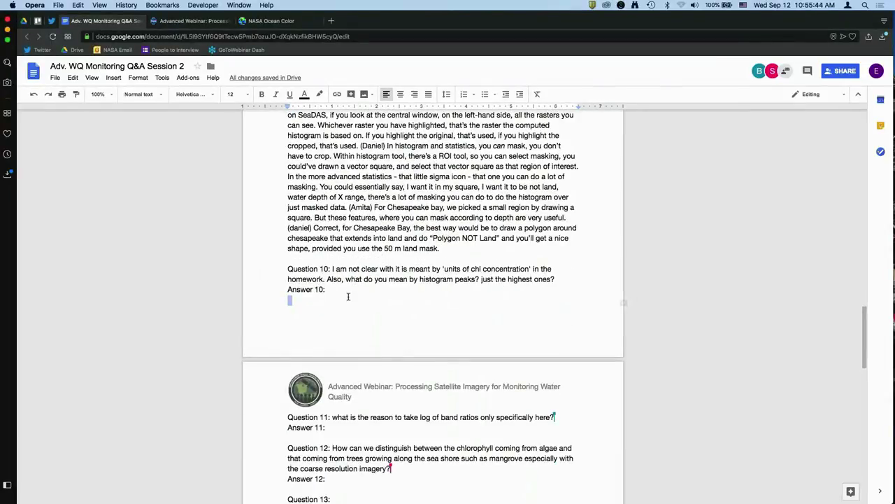
pyautogui.click(341, 290)
pyautogui.write('What u')
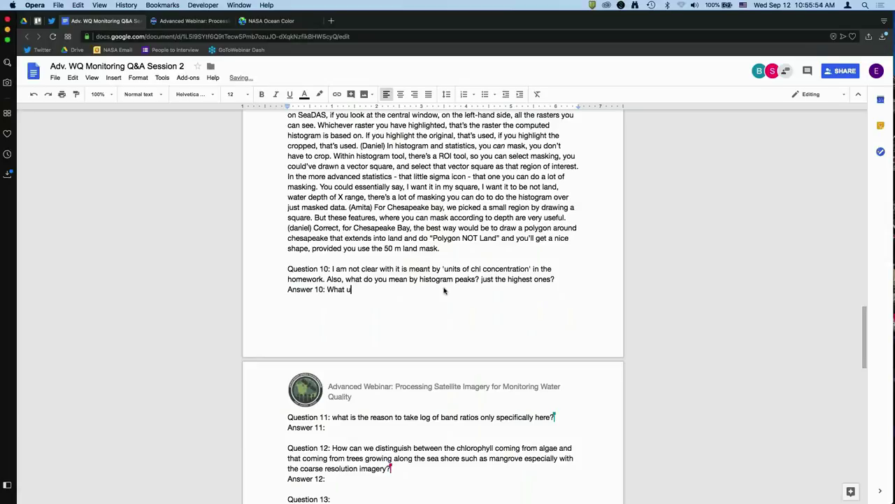
pyautogui.write('nits are they? What are the units of')
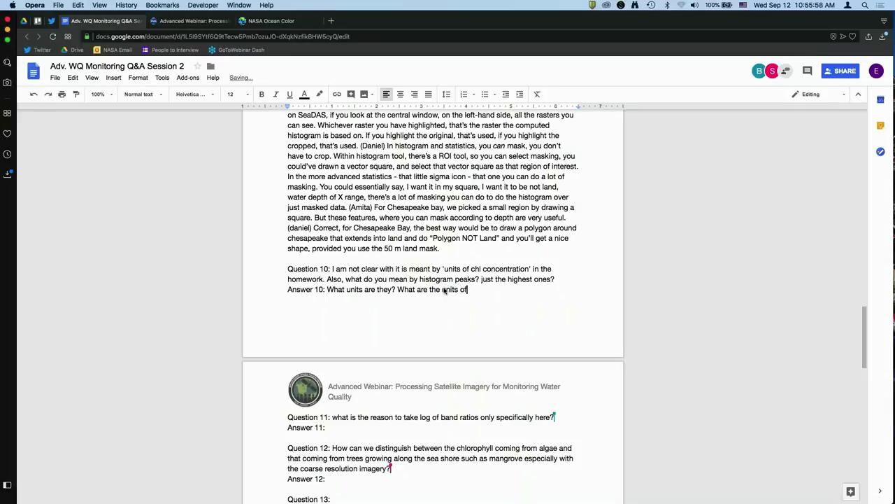
pyautogui.write(' chlorophyll concentration? ')
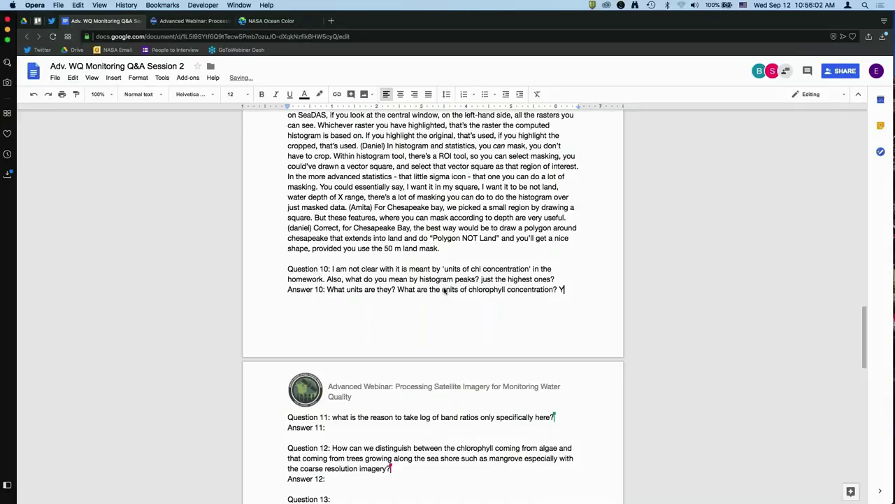
pyautogui.write('Just to be sure you k')
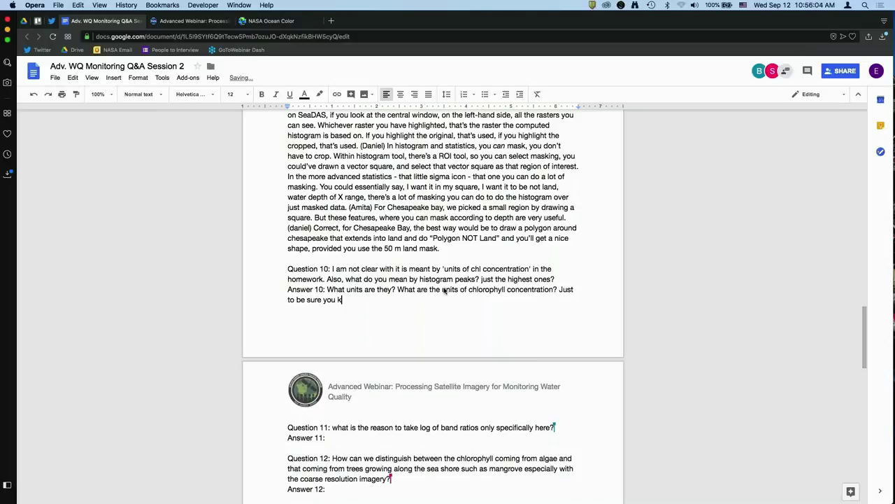
pyautogui.write('now where to look for it. Peak in histogr')
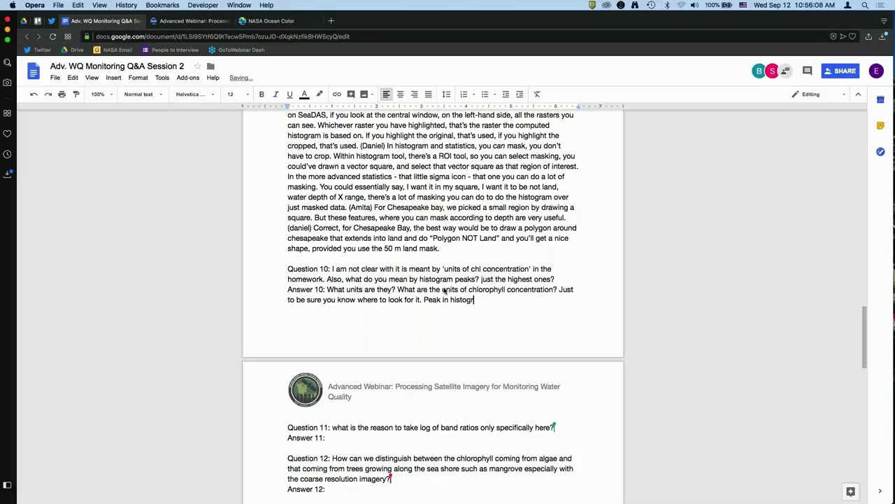
pyautogui.write("am isn't the highest pek")
pyautogui.press('BackSpace')
pyautogui.write('ak - in general o')
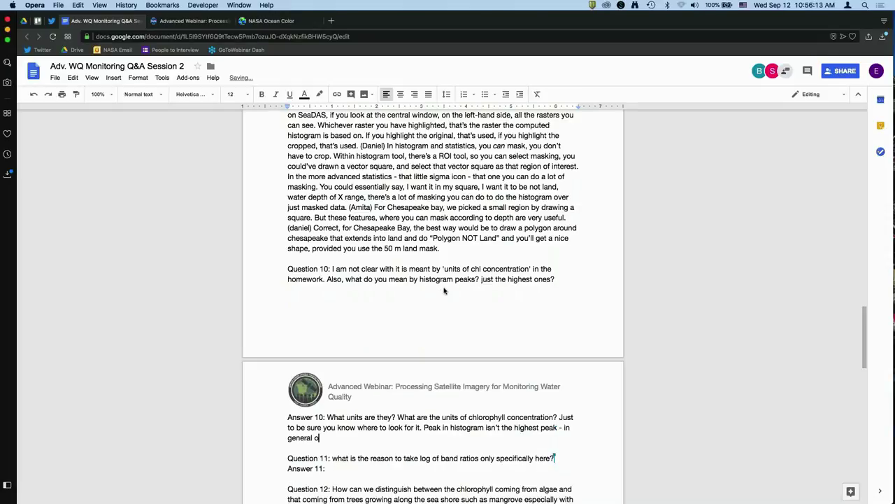
pyautogui.press('BackSpace')
pyautogui.write('if you see the histogram, you')
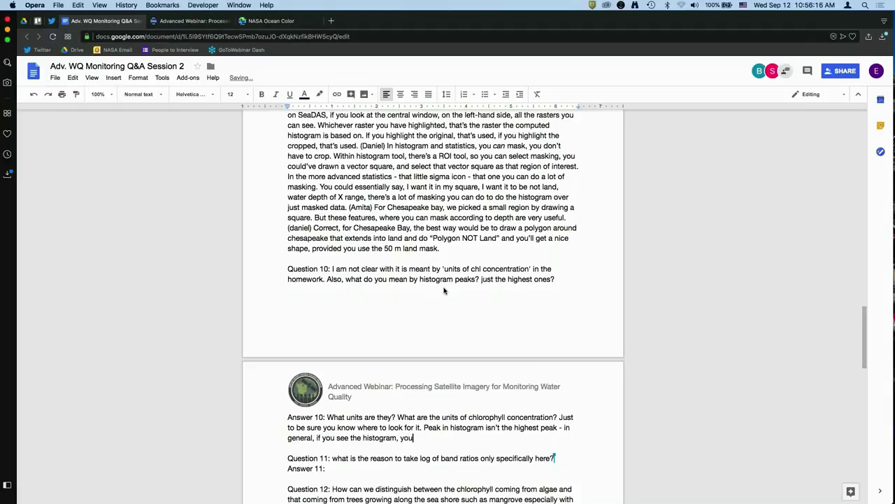
pyautogui.write("'ll see how many clear cluste")
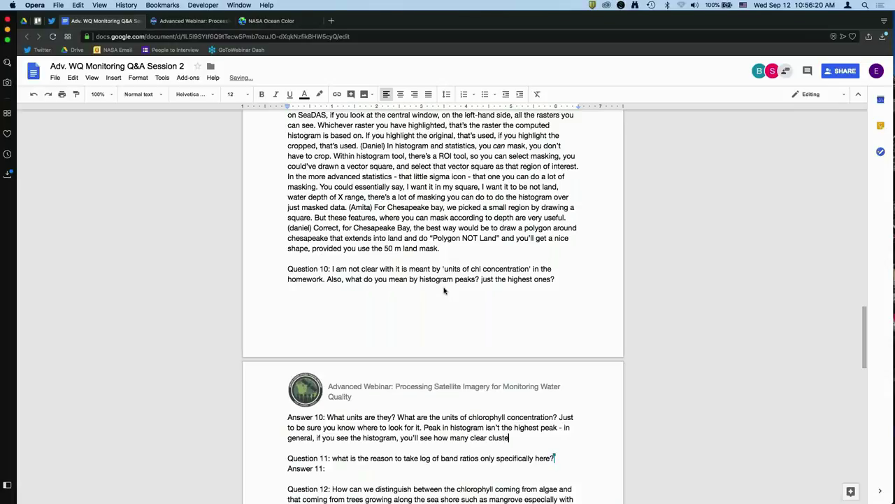
pyautogui.write("rs there are. And we're ")
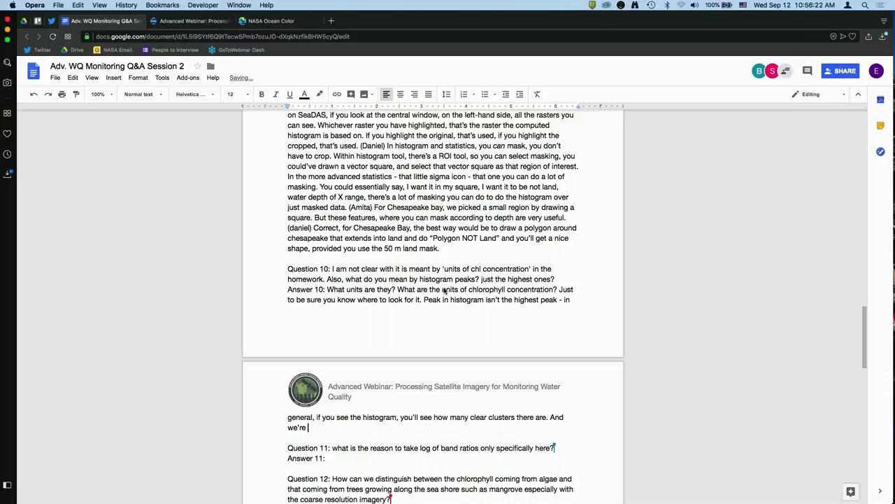
pyautogui.write('looking for the peak in between those ')
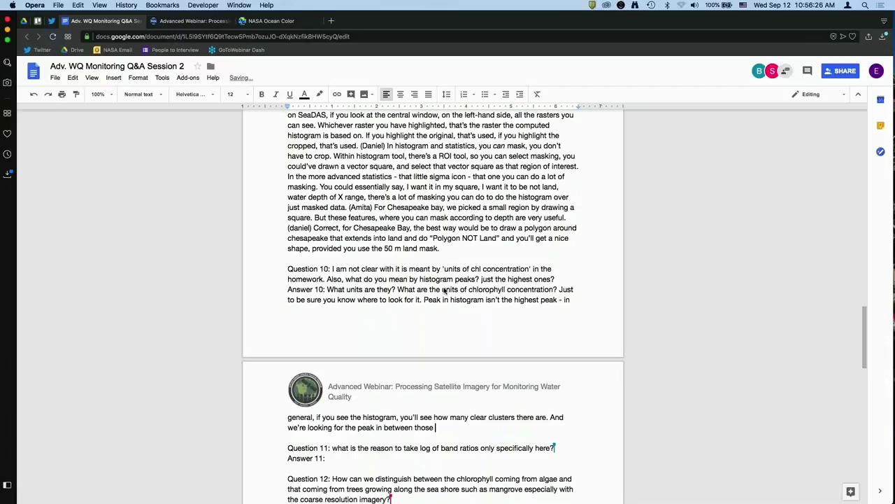
pyautogui.write("clusters. If you're using a differe")
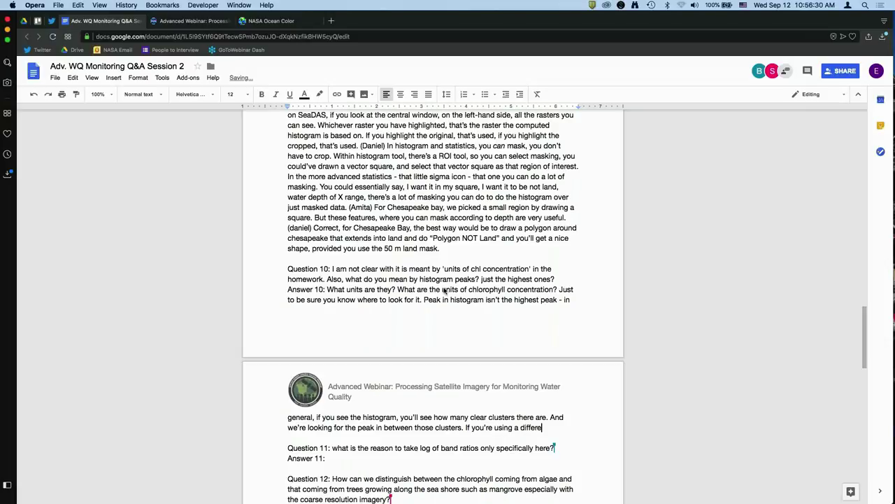
pyautogui.write("nt image, that's fine, this ")
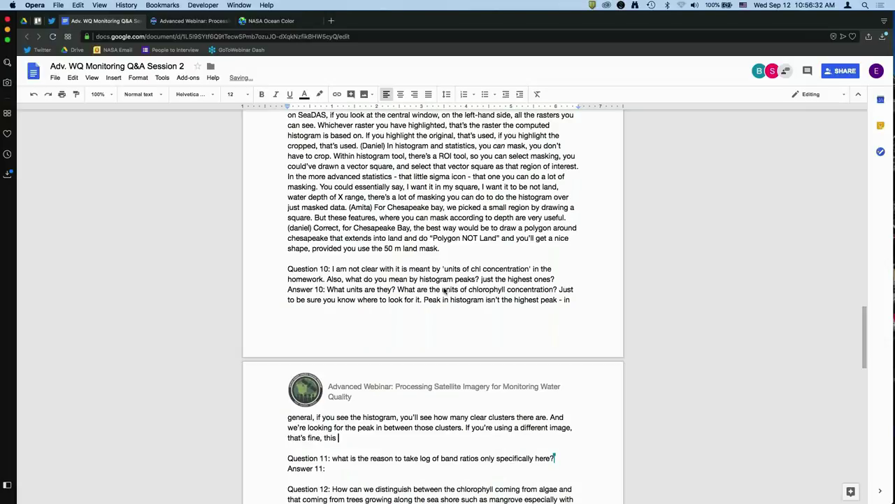
pyautogui.write('is just to be able to do these operation')
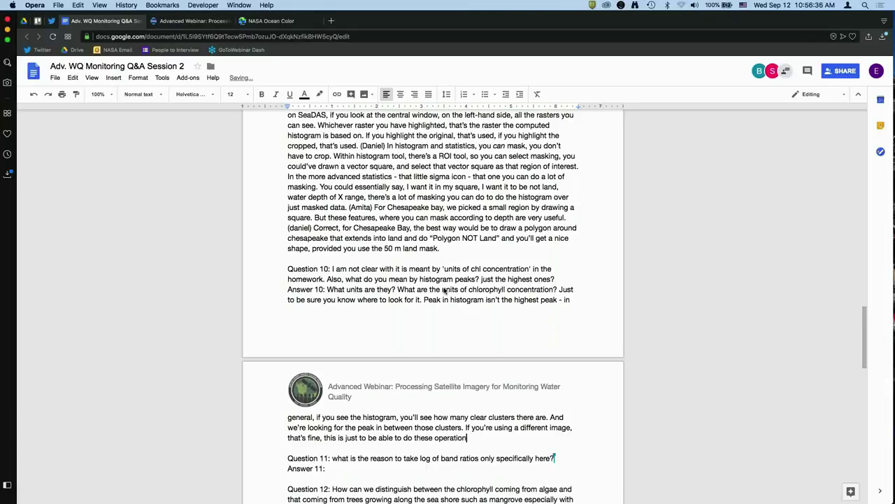
pyautogui.write('s and look at the data.')
pyautogui.scroll(-5, 443, 290)
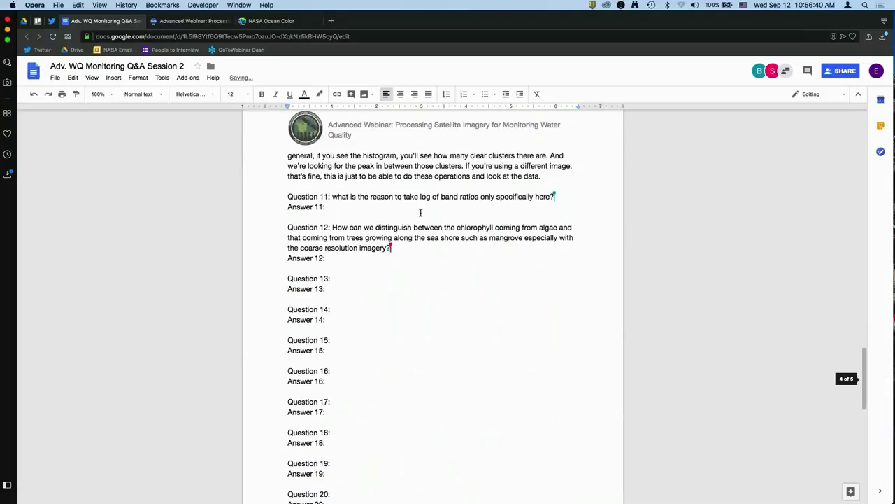
pyautogui.click(411, 208)
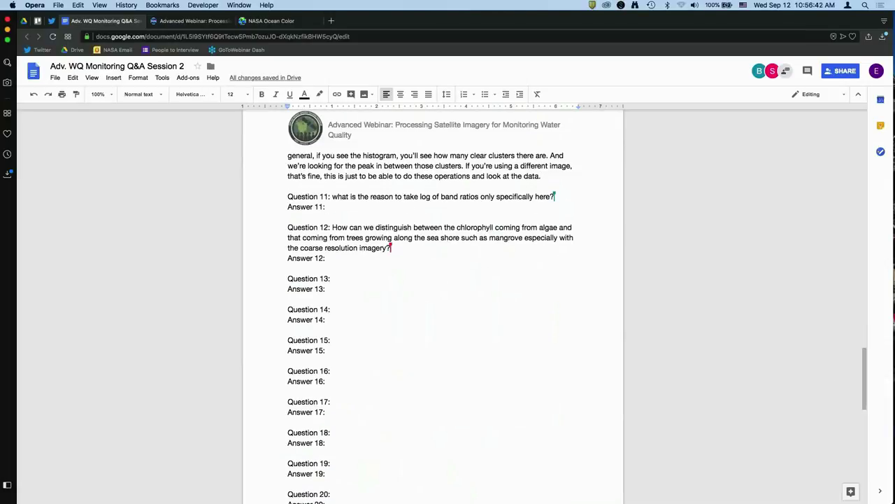
pyautogui.write('(See previous question')
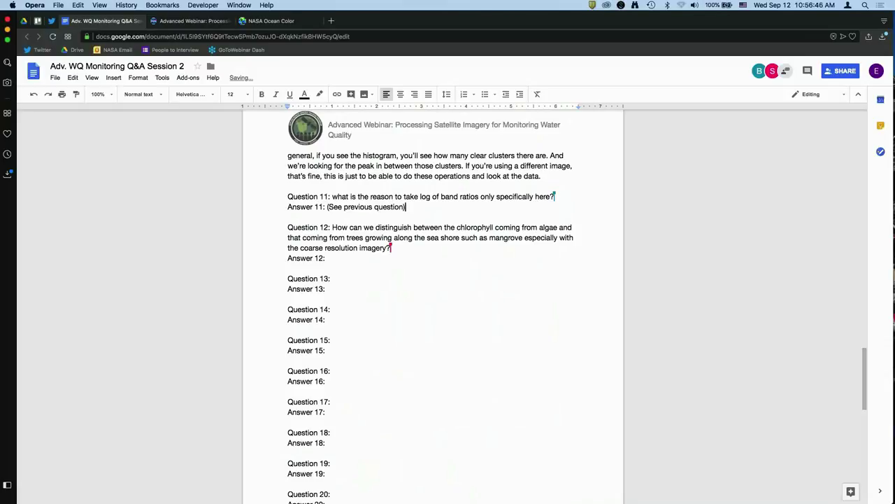
pyautogui.write(')')
pyautogui.click(288, 217)
pyautogui.click(326, 258)
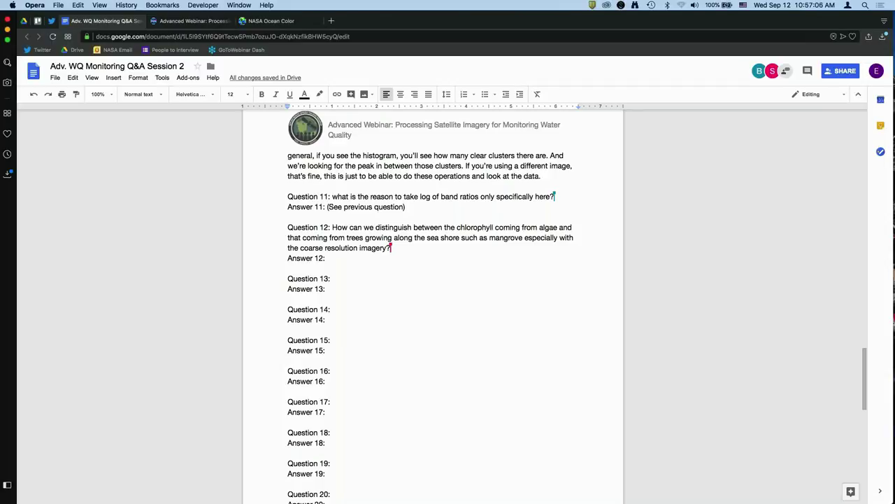
# Write Answer 12: pixels clearly in water show high algae chlorophyll, not other vegetation
pyautogui.write('T')
pyautogui.write('f it is')
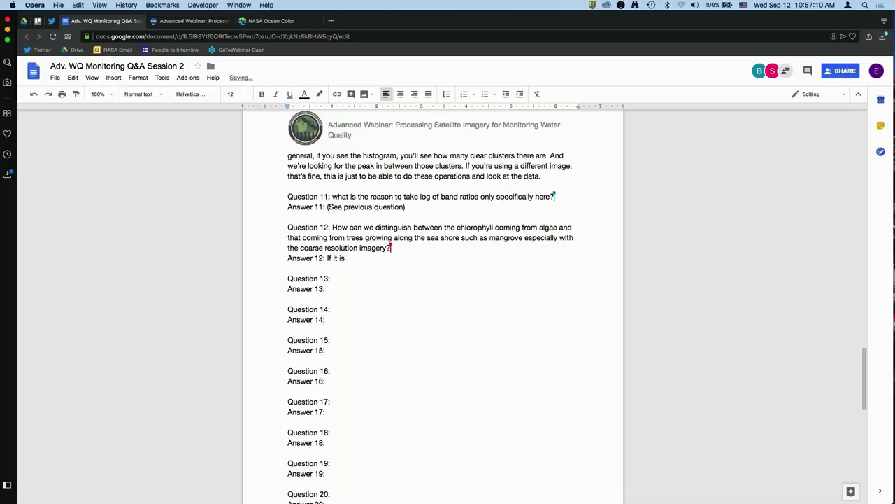
pyautogui.press('BackSpace')
pyautogui.press('BackSpace')
pyautogui.press('BackSpace')
pyautogui.write('the pixels are clearly in the ')
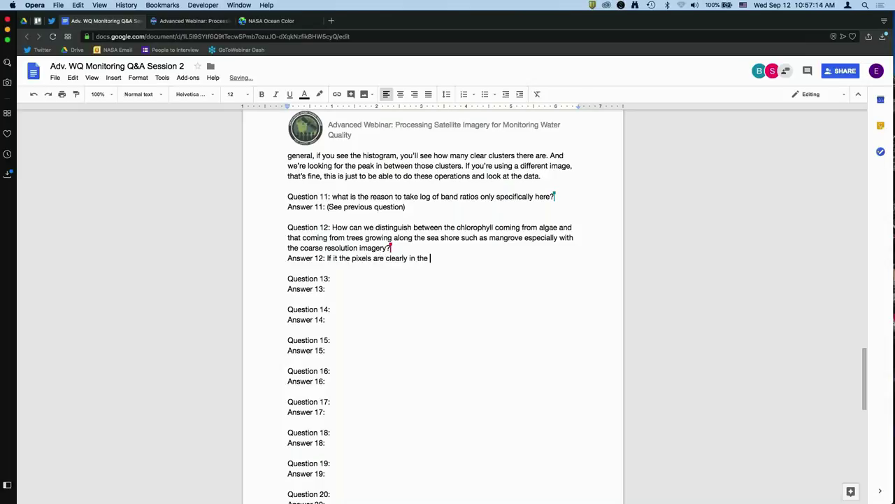
pyautogui.write("water, that's what you want")
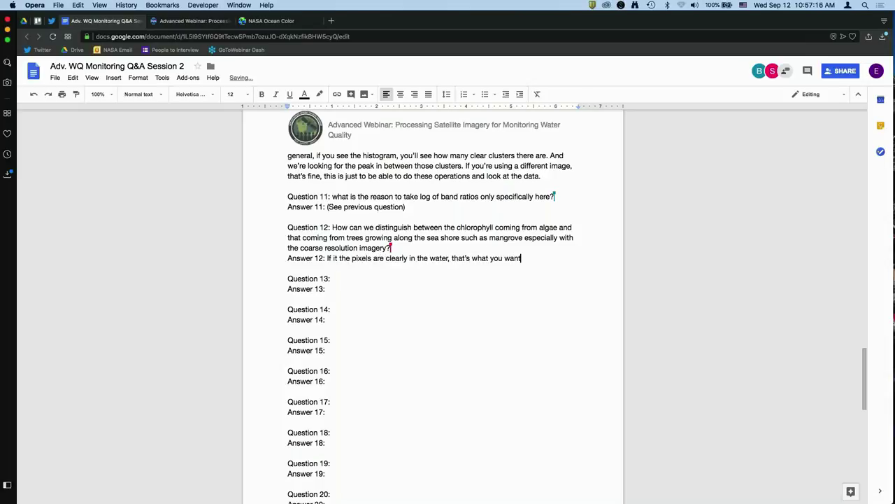
pyautogui.write(" to pake sure, then they're chlor")
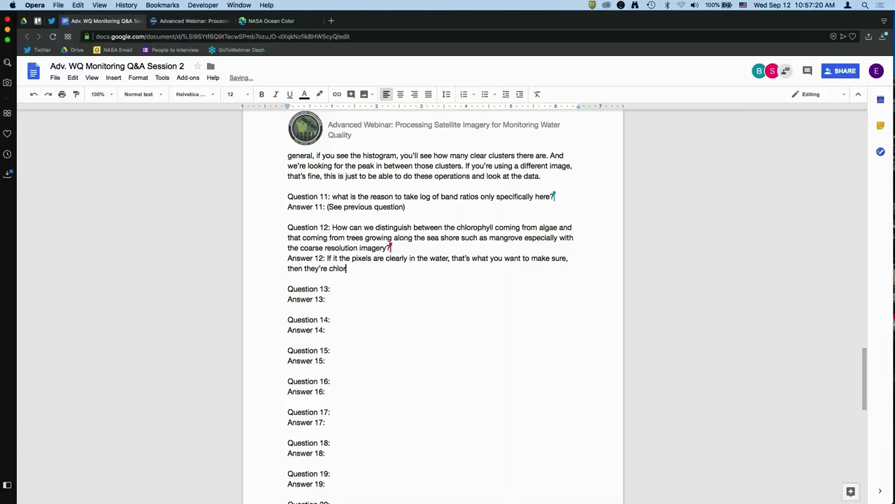
pyautogui.write('ophyll. Land contamination n')
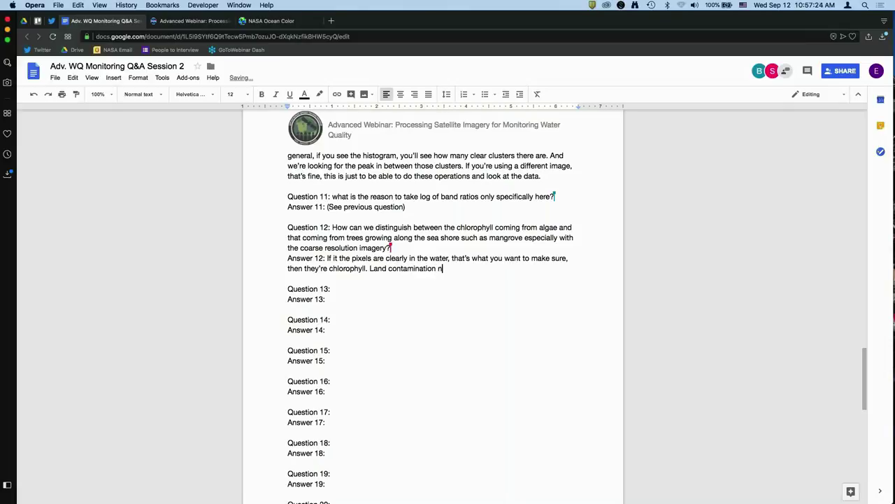
pyautogui.write('ear coast is an issue, depending on the spatial re')
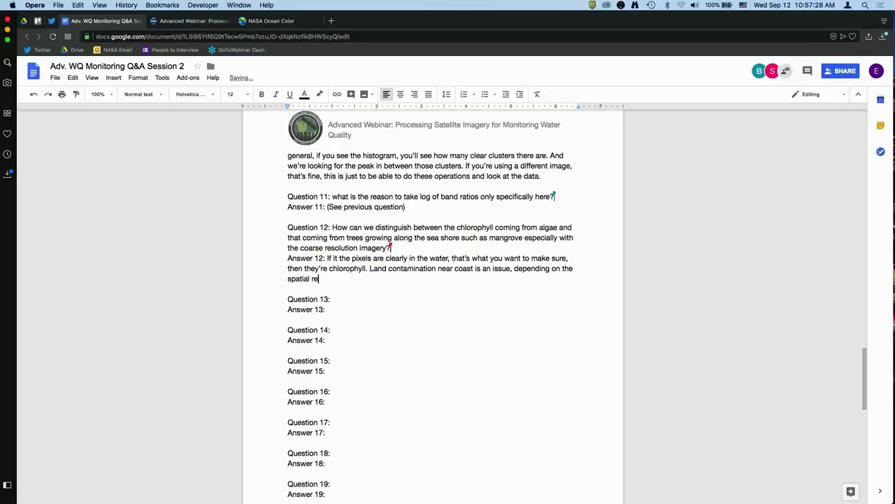
pyautogui.write("solution of the sensor you're using. That's wh")
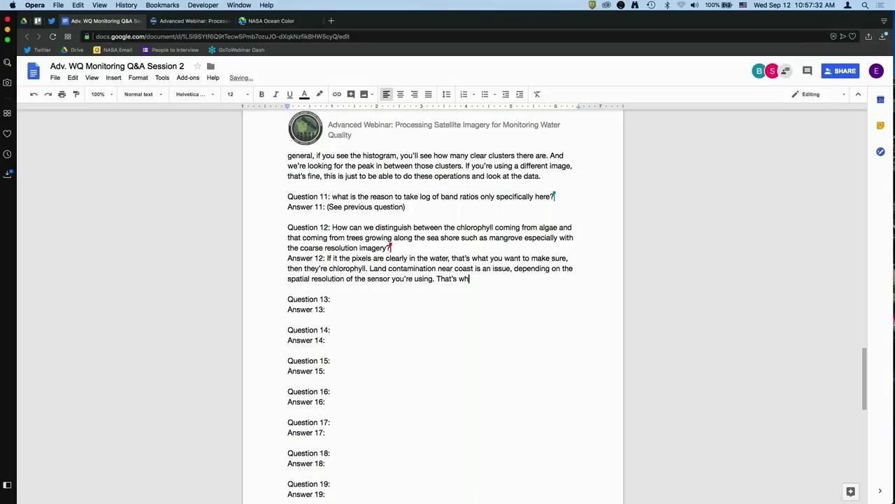
pyautogui.write('y if you look at where the pixel is clear')
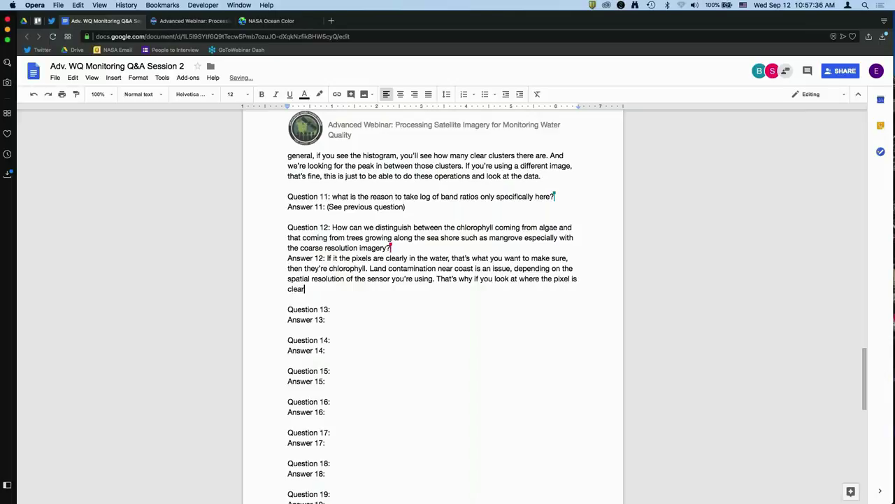
pyautogui.write('ly in the water, you can hav')
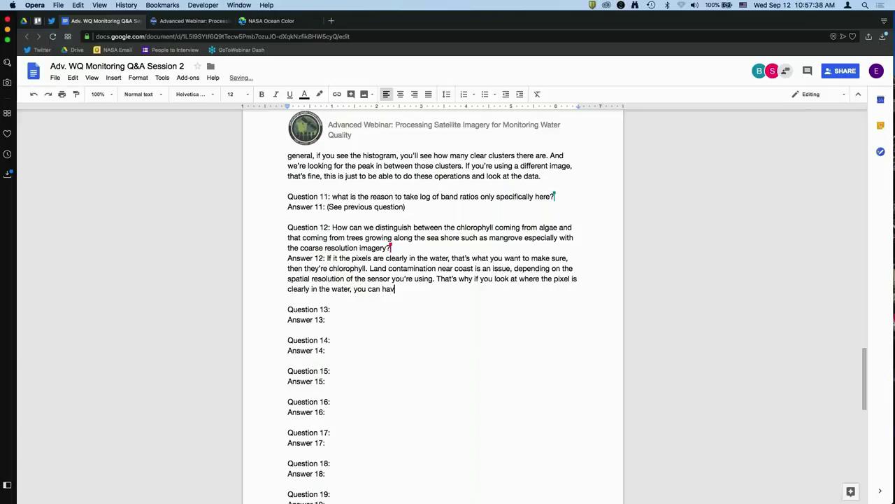
pyautogui.write('e probability of that being just water/chlorop')
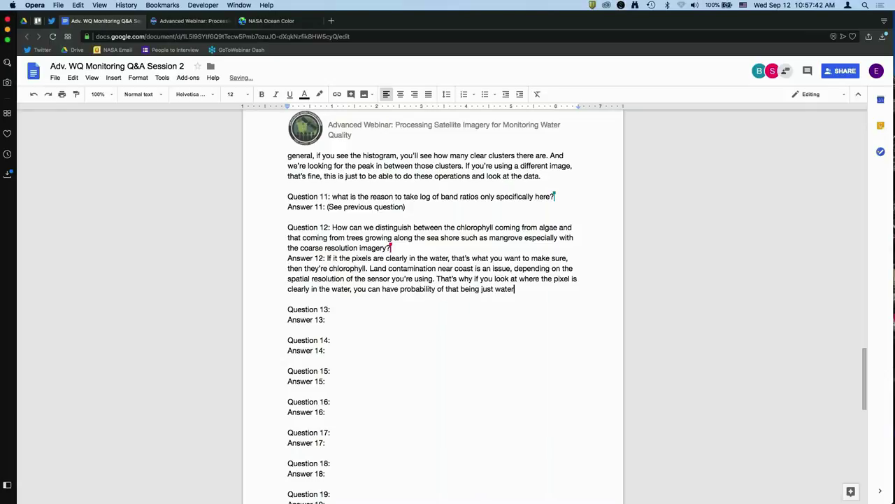
pyautogui.write('because of algae high.')
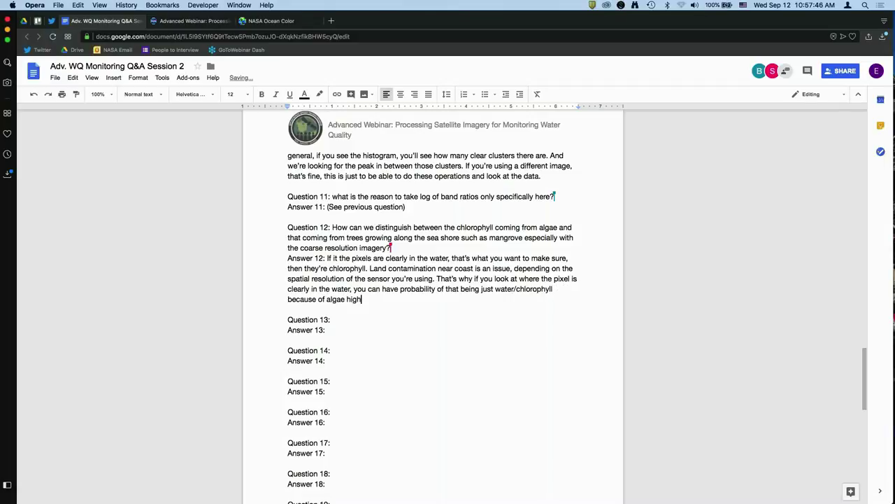
pyautogui.press('BackSpace')
pyautogui.press('BackSpace')
pyautogui.write(', and not looking at other vegetation.')
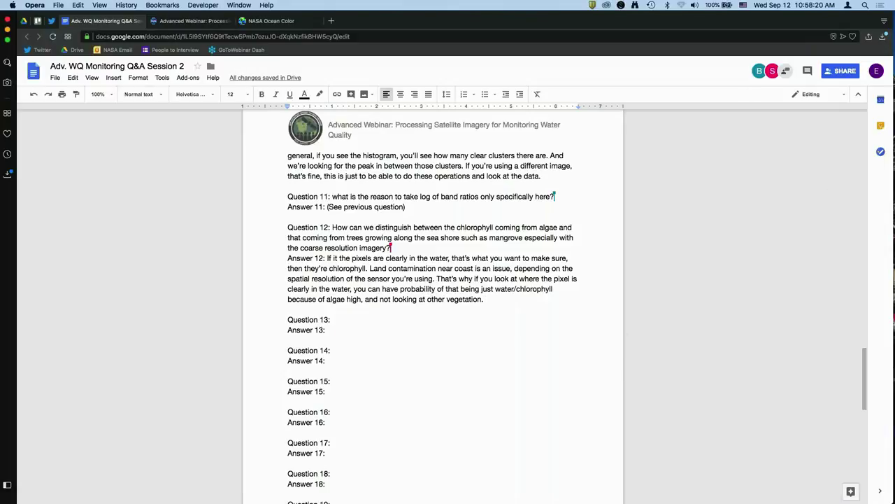
# Enter Question 13 on Homework 1's second part, answering to just answer the form's questions
pyautogui.click(356, 322)
pyautogui.write('H')
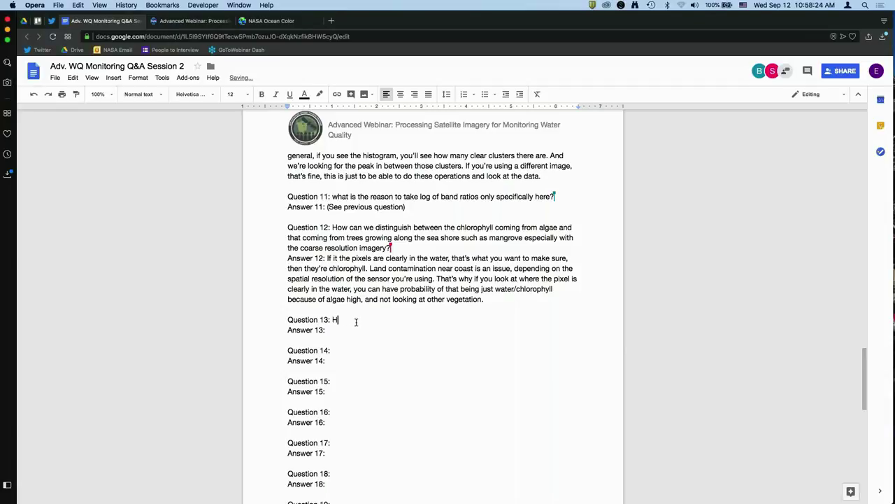
pyautogui.write("omework 1 - there's a second ar")
pyautogui.press('BackSpace')
pyautogui.press('BackSpace')
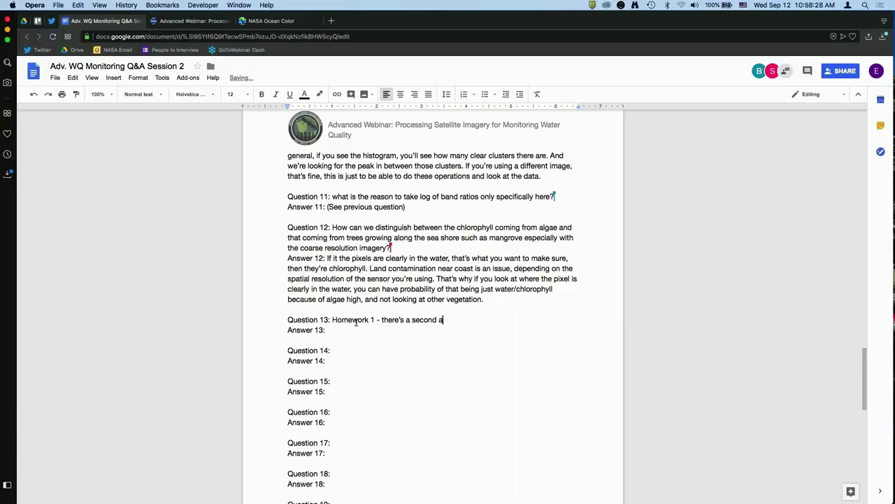
pyautogui.write('part asked not in google form')
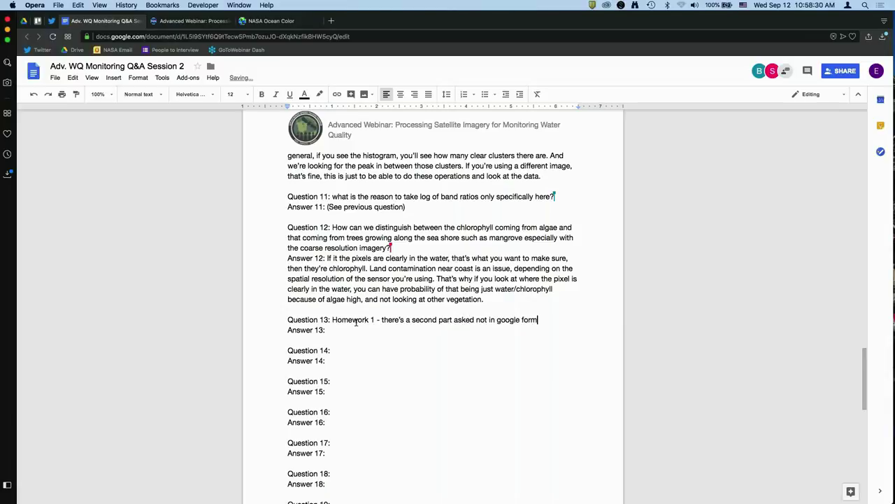
pyautogui.press('Down')
pyautogui.write('Okay - just answer the questions on the form. ')
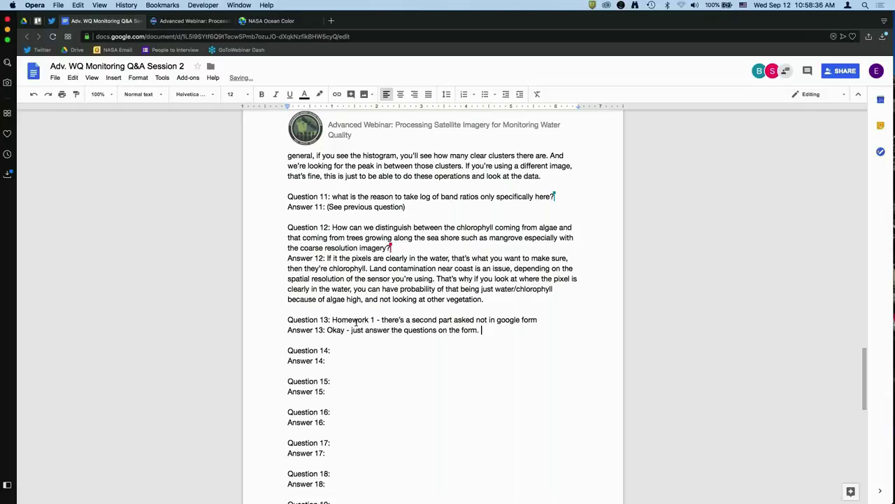
pyautogui.write('You can note down the nas')
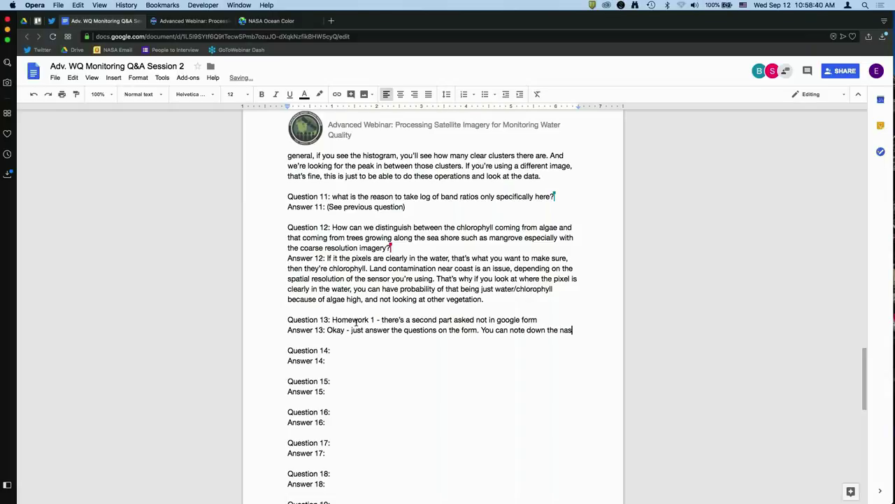
pyautogui.write('nswer for yourself')
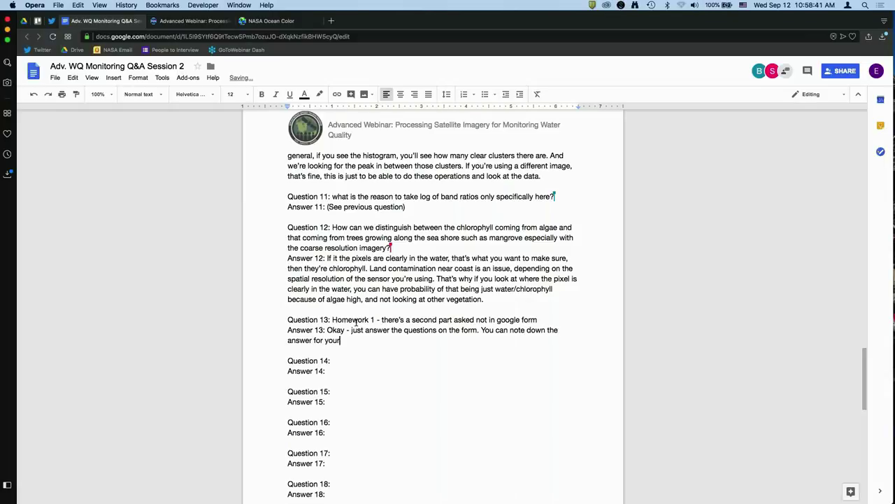
pyautogui.write('.')
# Write Answer 14: with the same file, cropping may explain the different statistics
pyautogui.press('Down')
pyautogui.press('Down')
pyautogui.press('Down')
pyautogui.scroll(-3, 762, 142)
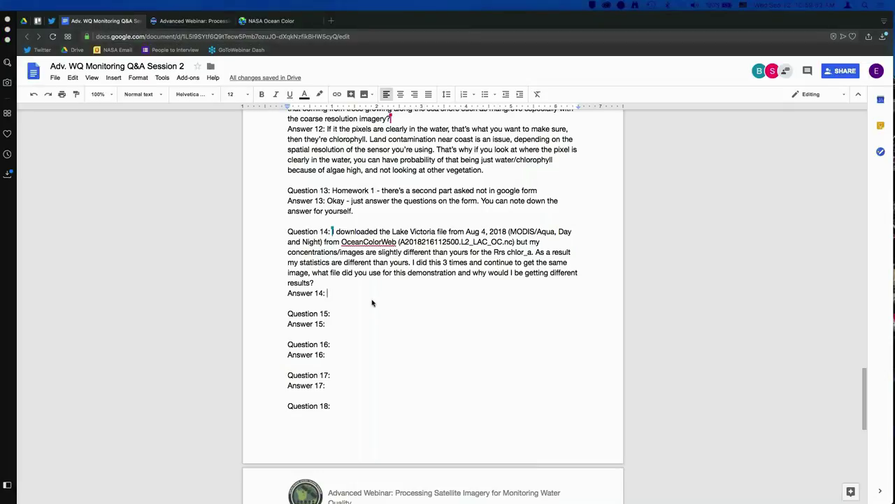
pyautogui.write('If')
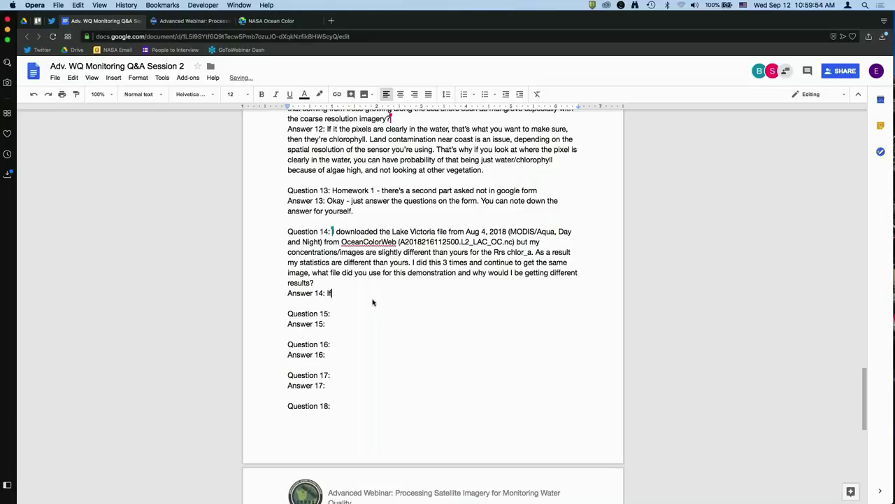
pyautogui.write(" you're using the same file ")
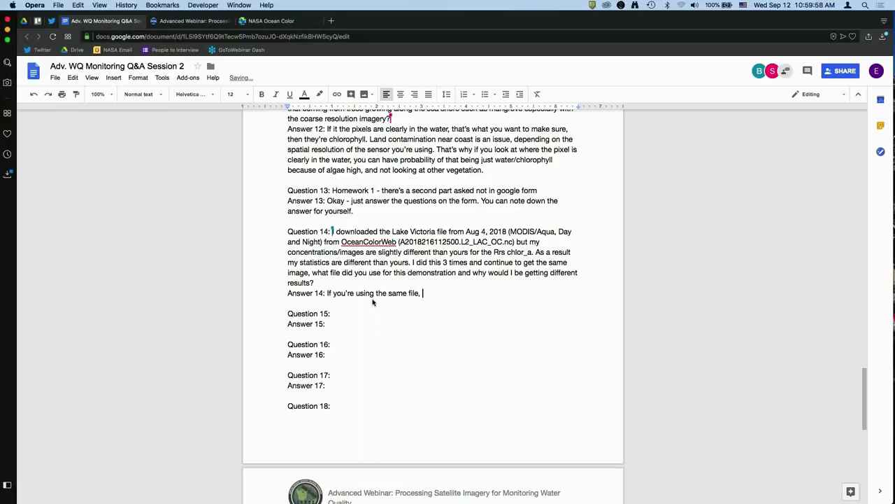
pyautogui.write("I'm not sure why you'r")
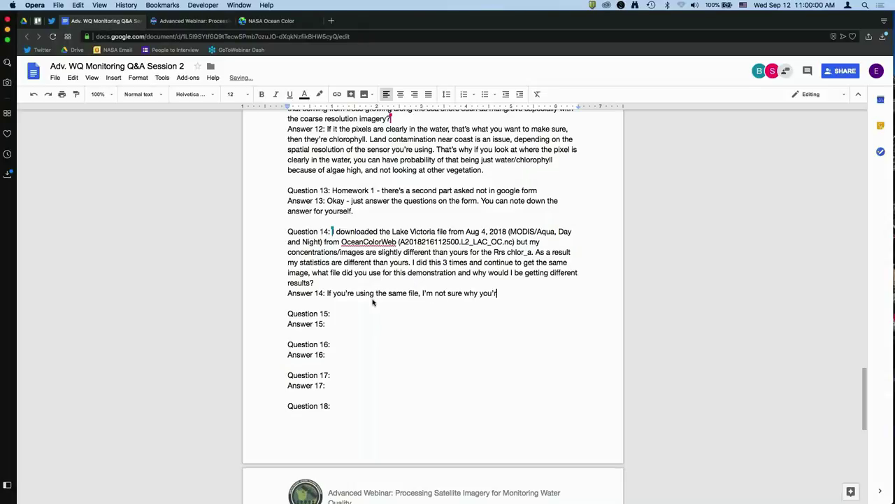
pyautogui.write('e getting different statistics')
pyautogui.press('BackSpace')
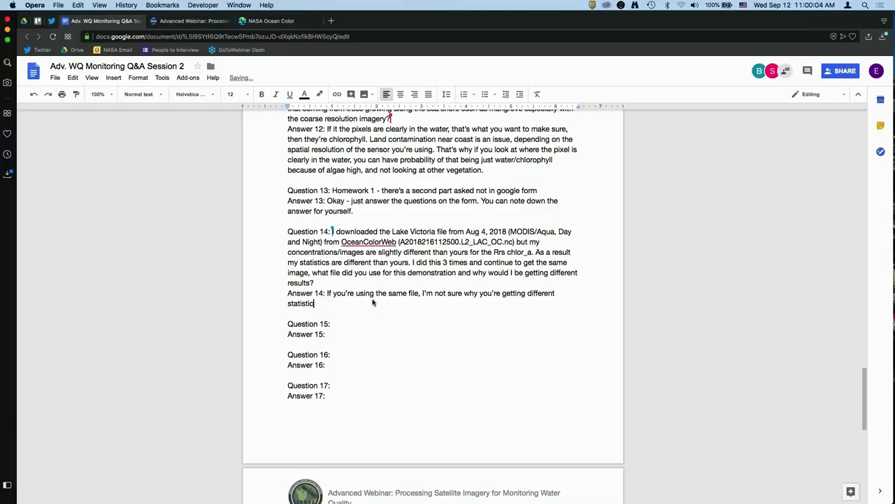
pyautogui.press('BackSpace')
pyautogui.press('BackSpace')
pyautogui.press('BackSpace')
pyautogui.press('BackSpace')
pyautogui.press('BackSpace')
pyautogui.press('BackSpace')
pyautogui.press('BackSpace')
pyautogui.press('BackSpace')
pyautogui.press('BackSpace')
pyautogui.write('results. For Statistics, it migh')
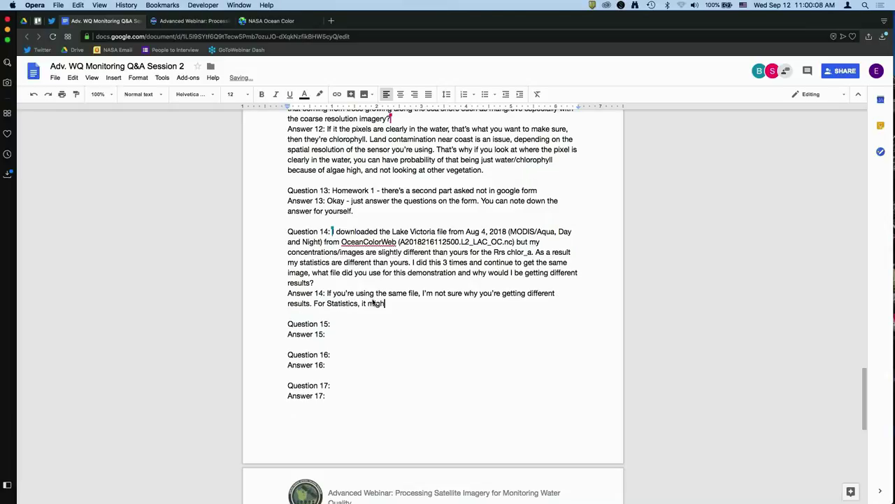
pyautogui.write('t be the cropping - that might be why y')
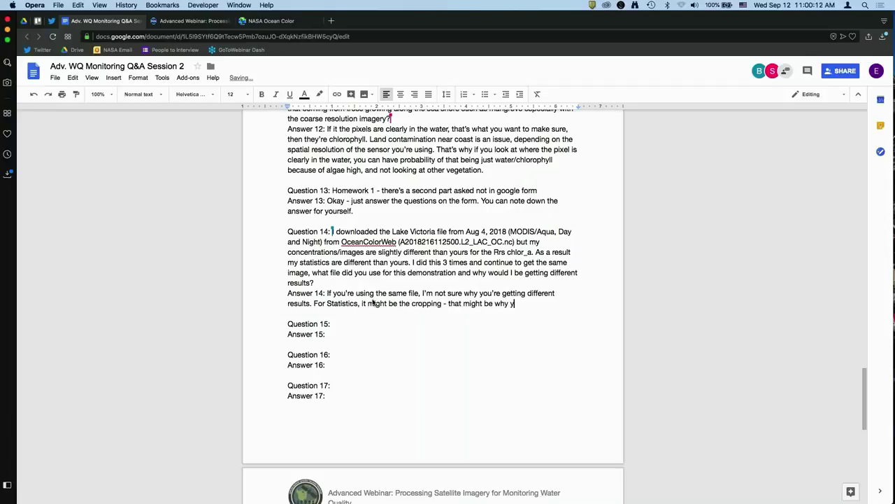
pyautogui.write("ou're getting different ")
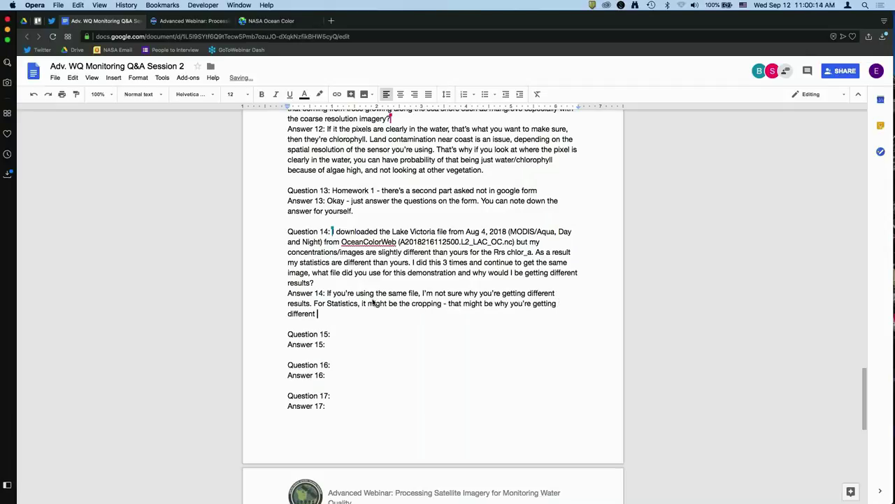
pyautogui.write("numbers. But if it's the same file")
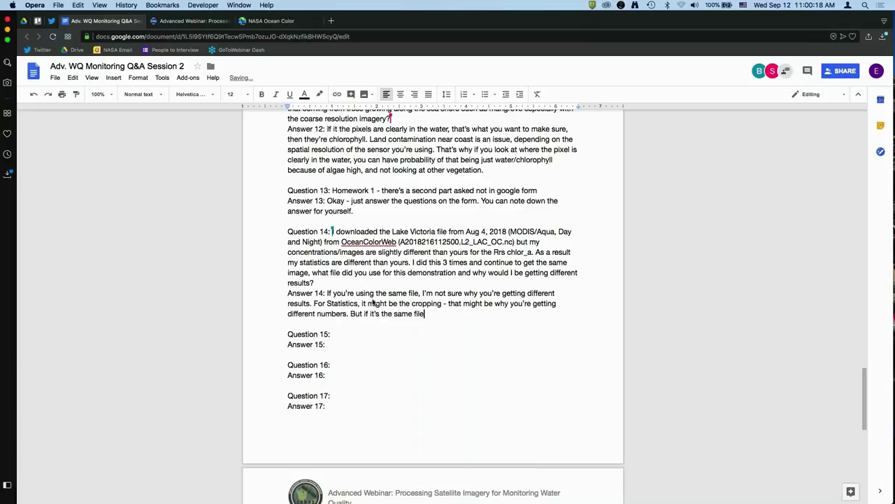
pyautogui.write(", then I'm not sure why it should look different visually.")
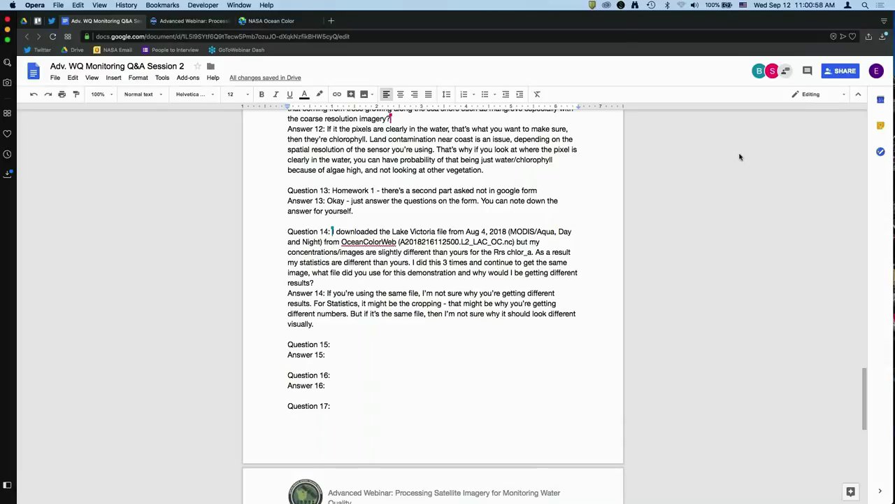
pyautogui.scroll(-3, 749, 152)
pyautogui.press('Down')
pyautogui.press('Down')
pyautogui.press('Down')
pyautogui.press('End')
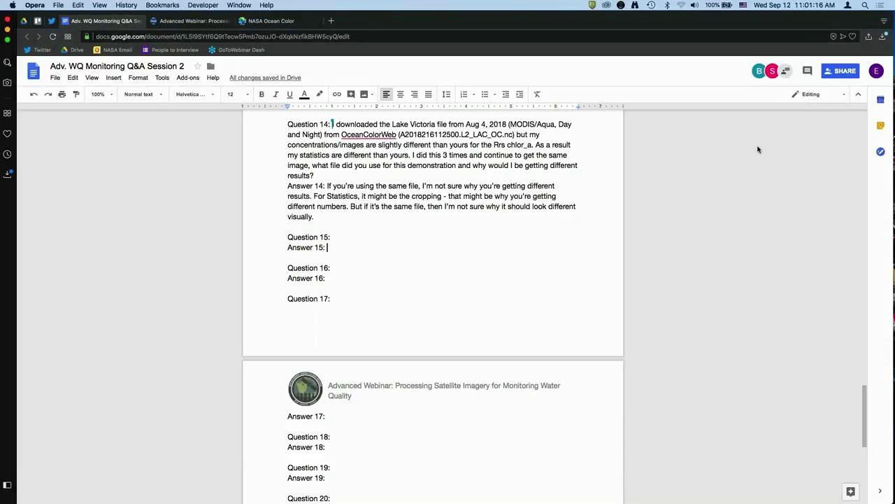